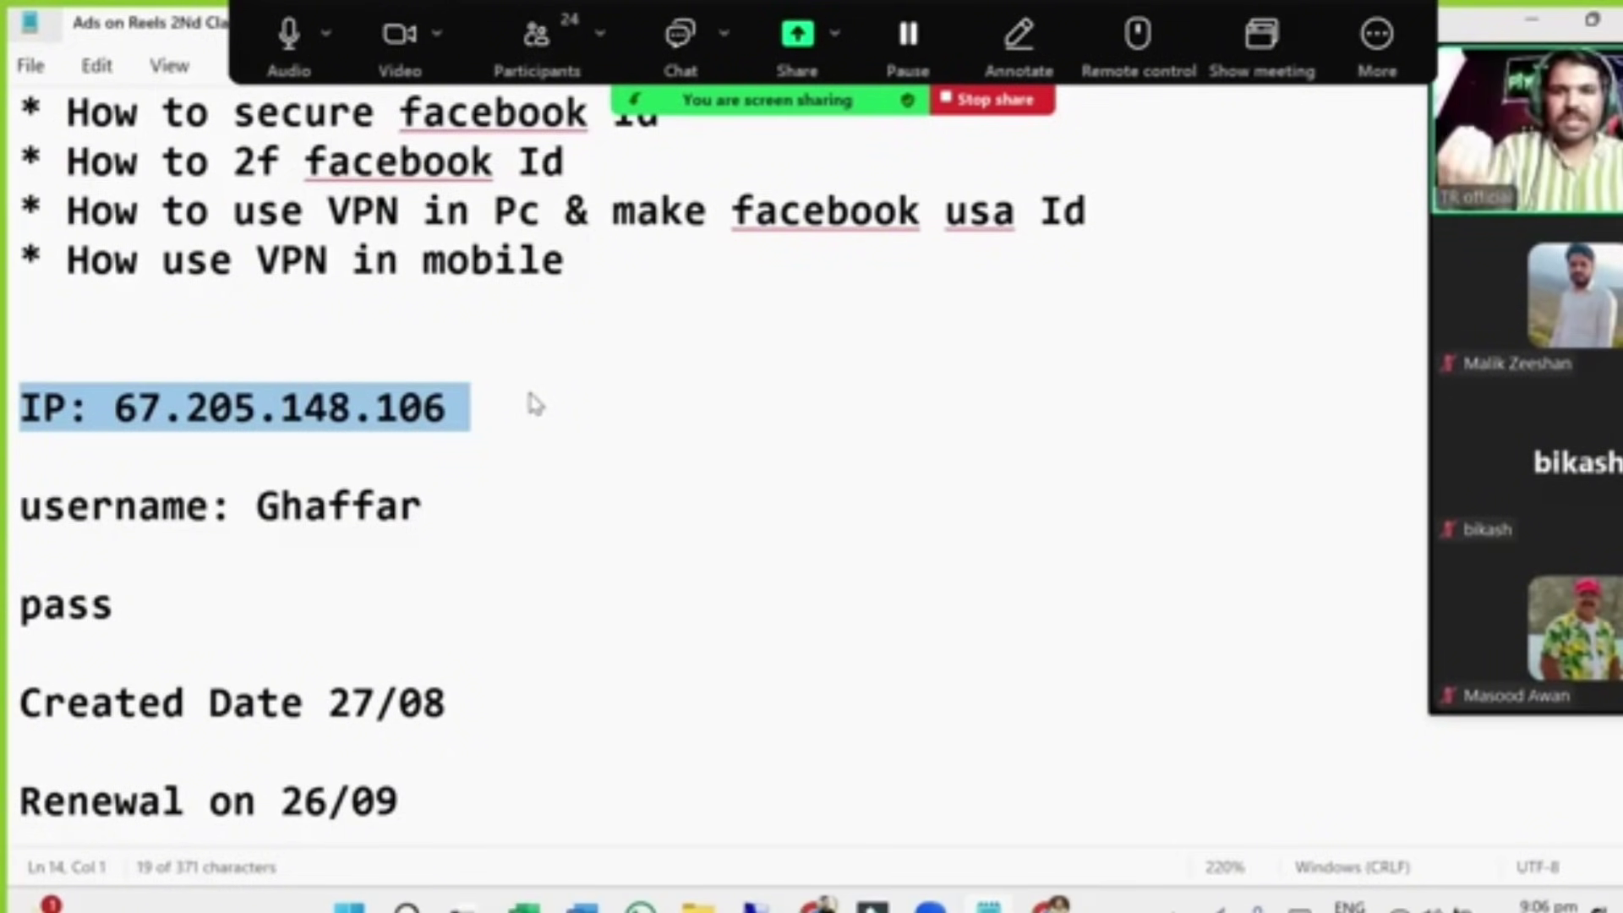
# Review the server's IP address, username, password entry, creation date and renewal date in the notes.
pyautogui.moveTo(420, 510); pyautogui.dragTo(252, 524)
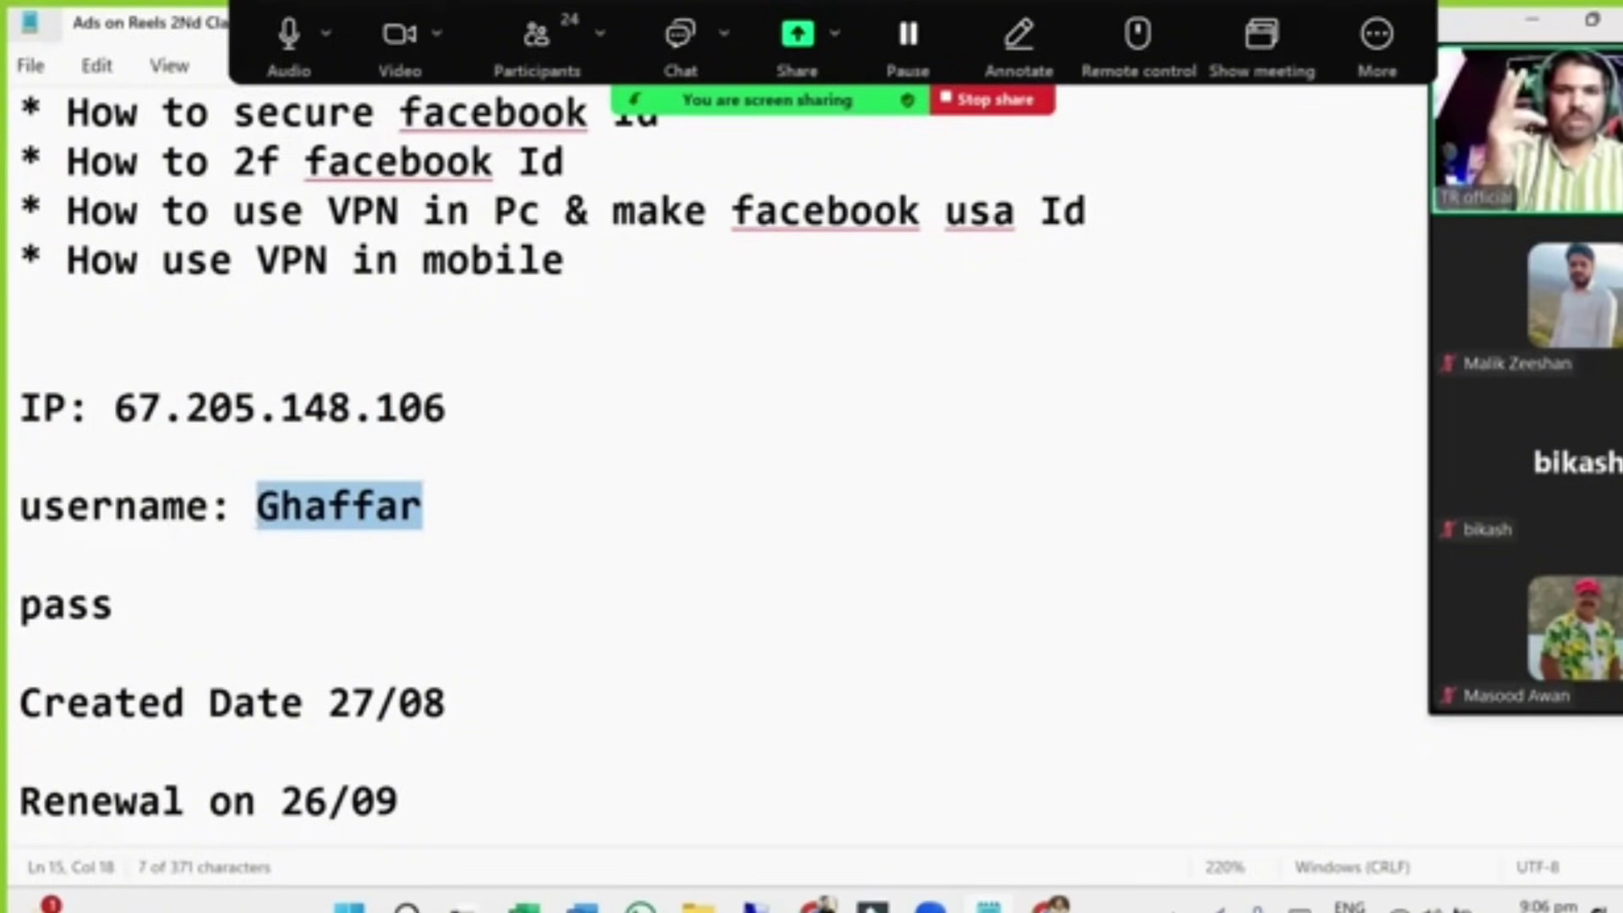
pyautogui.moveTo(119, 408); pyautogui.dragTo(448, 409)
pyautogui.moveTo(255, 509); pyautogui.dragTo(427, 515)
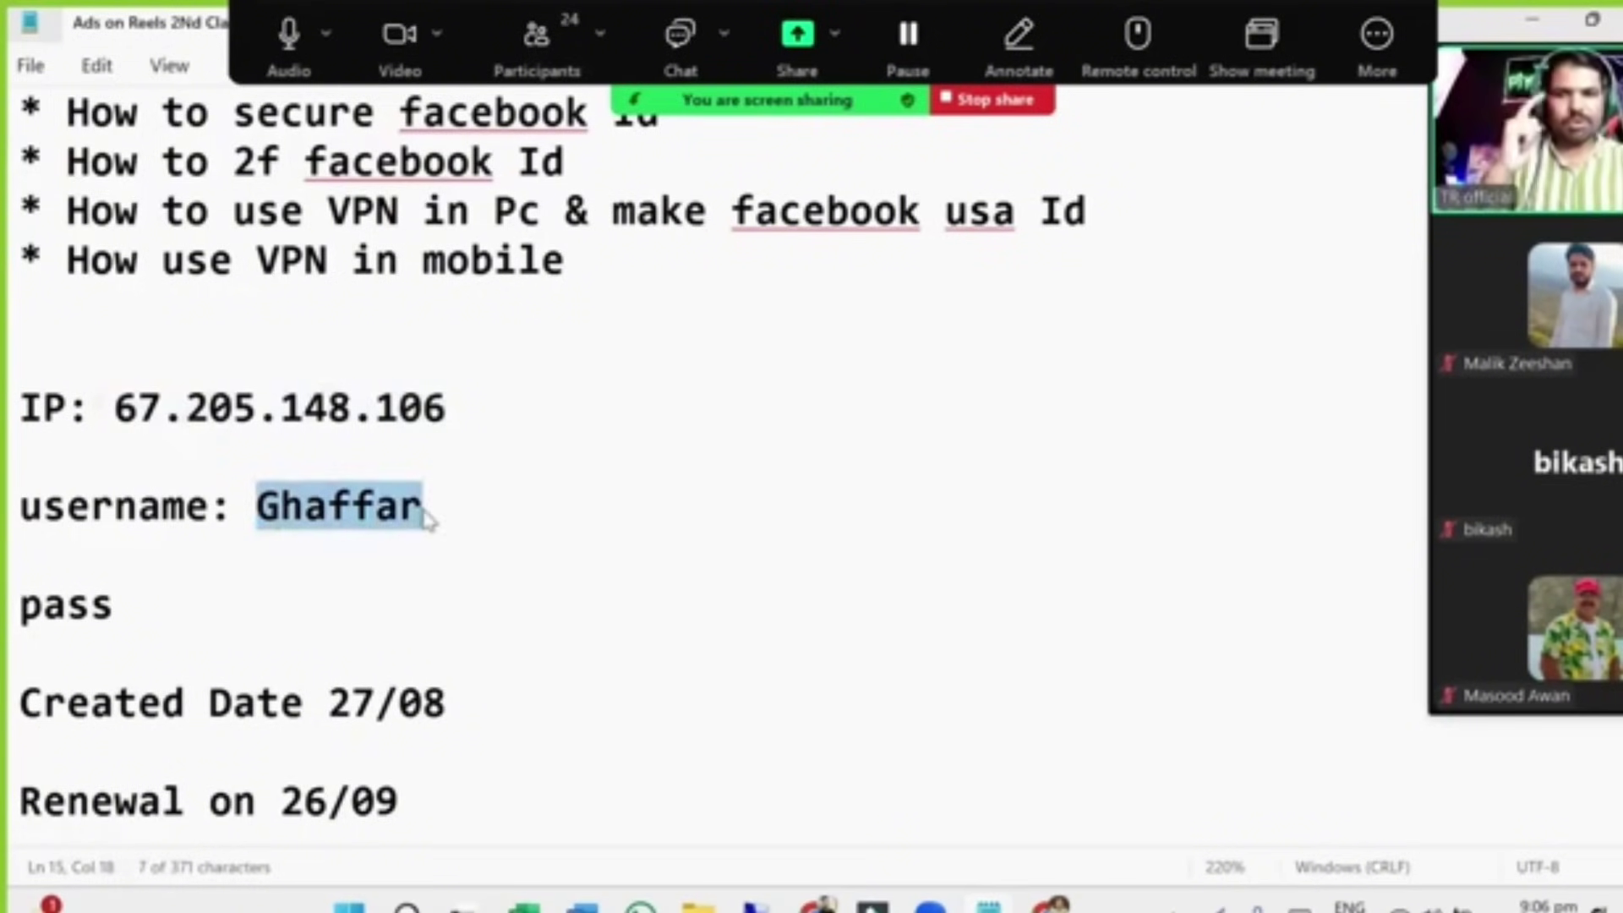
pyautogui.click(193, 619)
pyautogui.moveTo(193, 620); pyautogui.dragTo(378, 618)
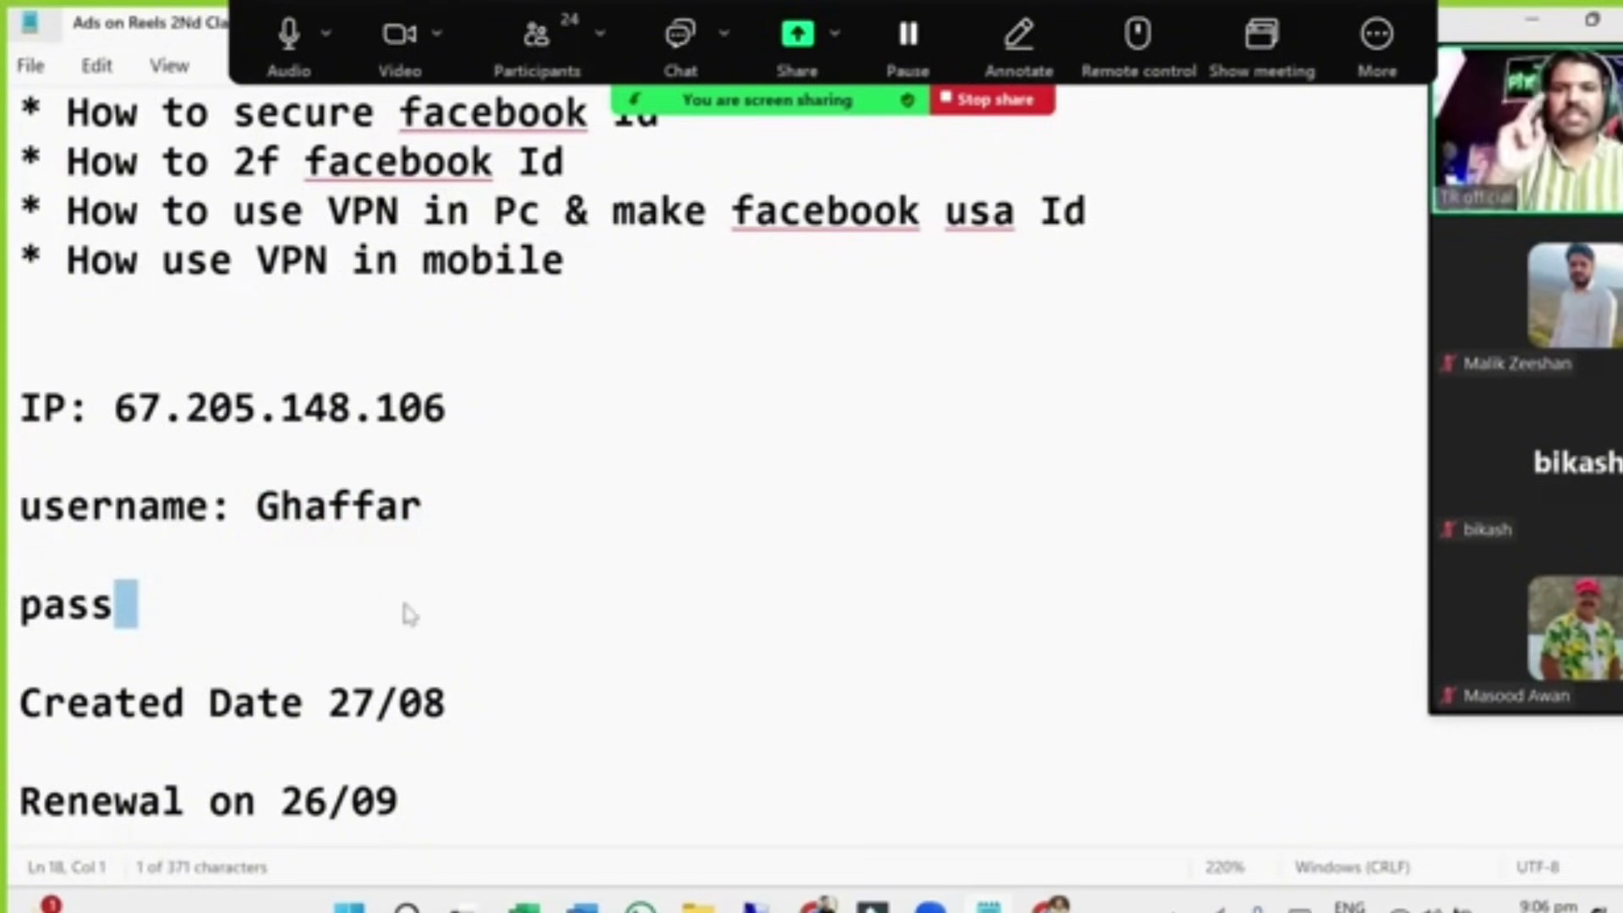
pyautogui.moveTo(452, 710); pyautogui.dragTo(12, 715)
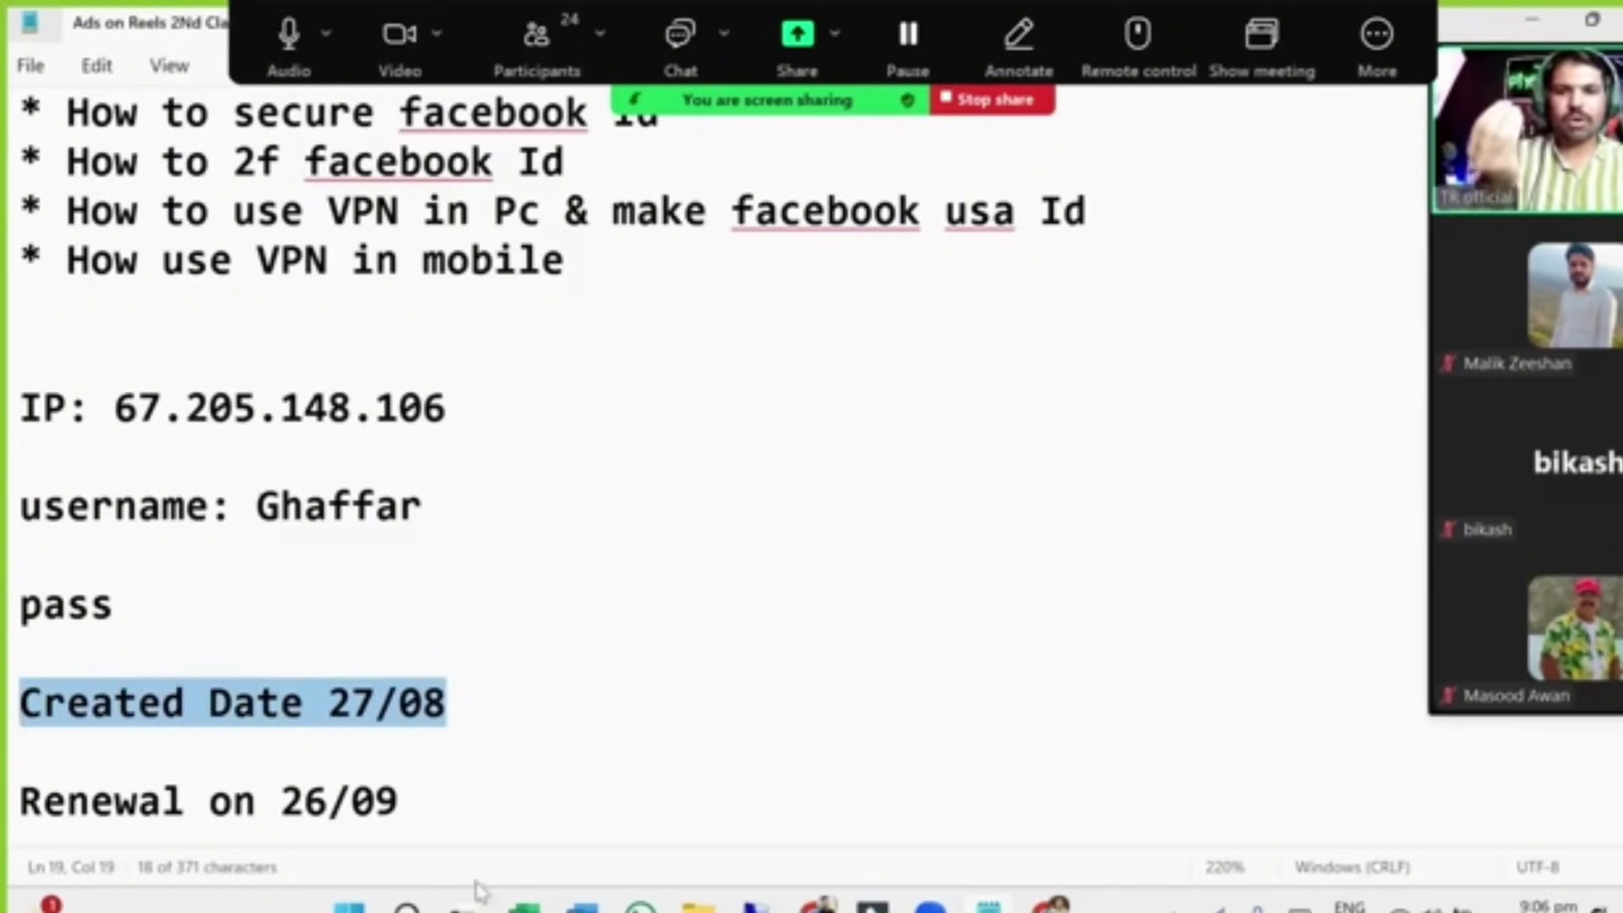
pyautogui.moveTo(402, 803); pyautogui.dragTo(16, 807)
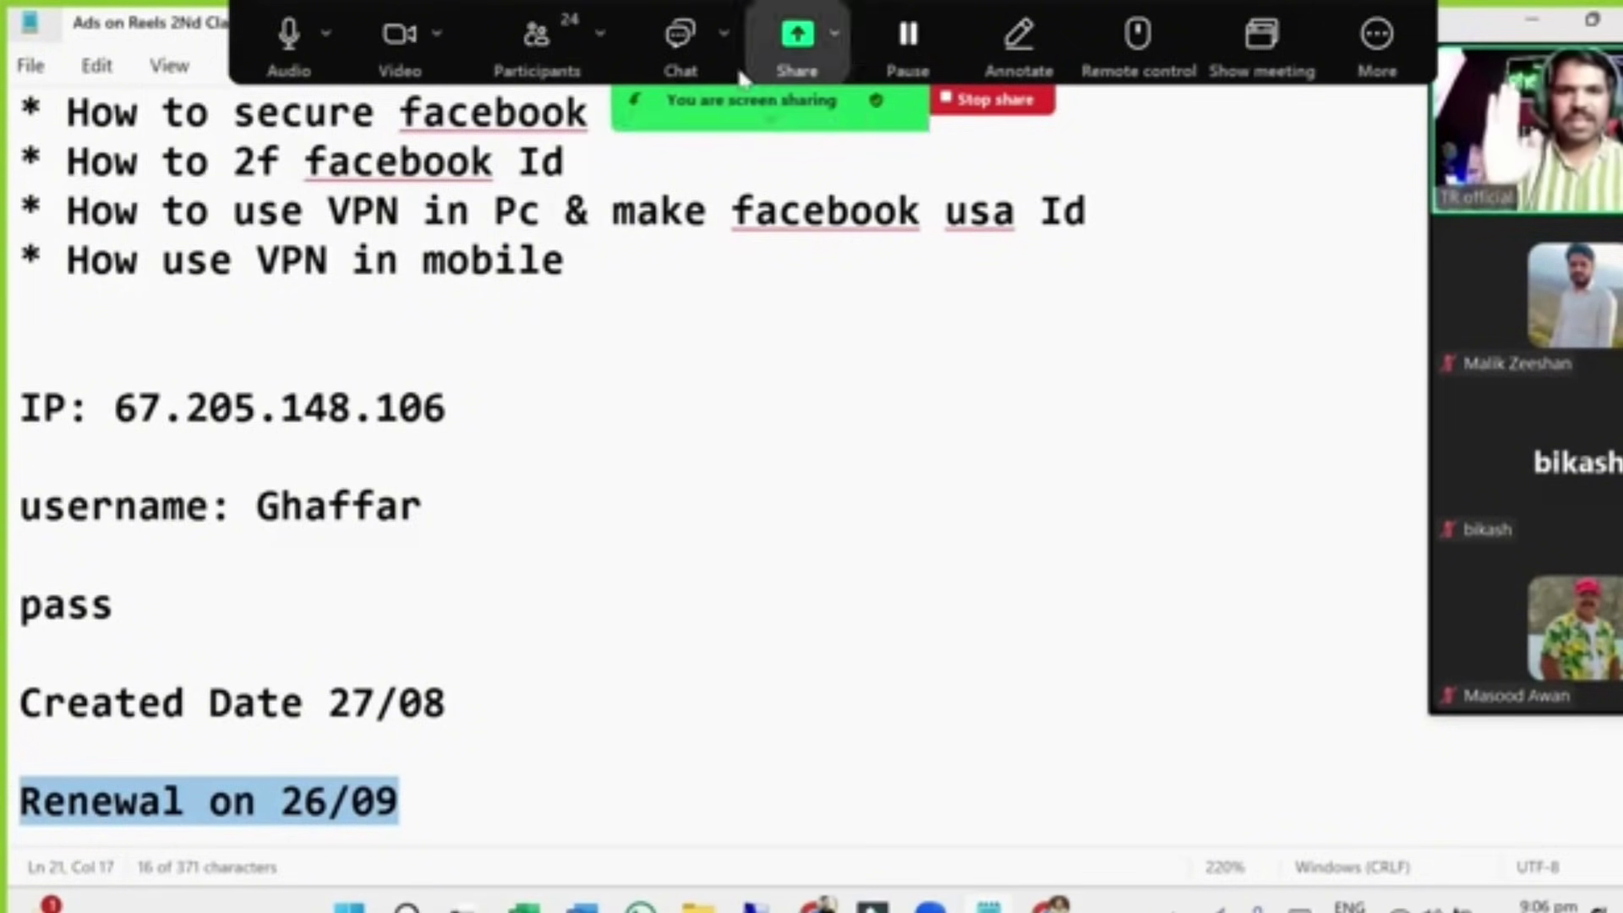
# Check the participants' messages in the meeting chat and put the chat window away.
pyautogui.click(681, 47)
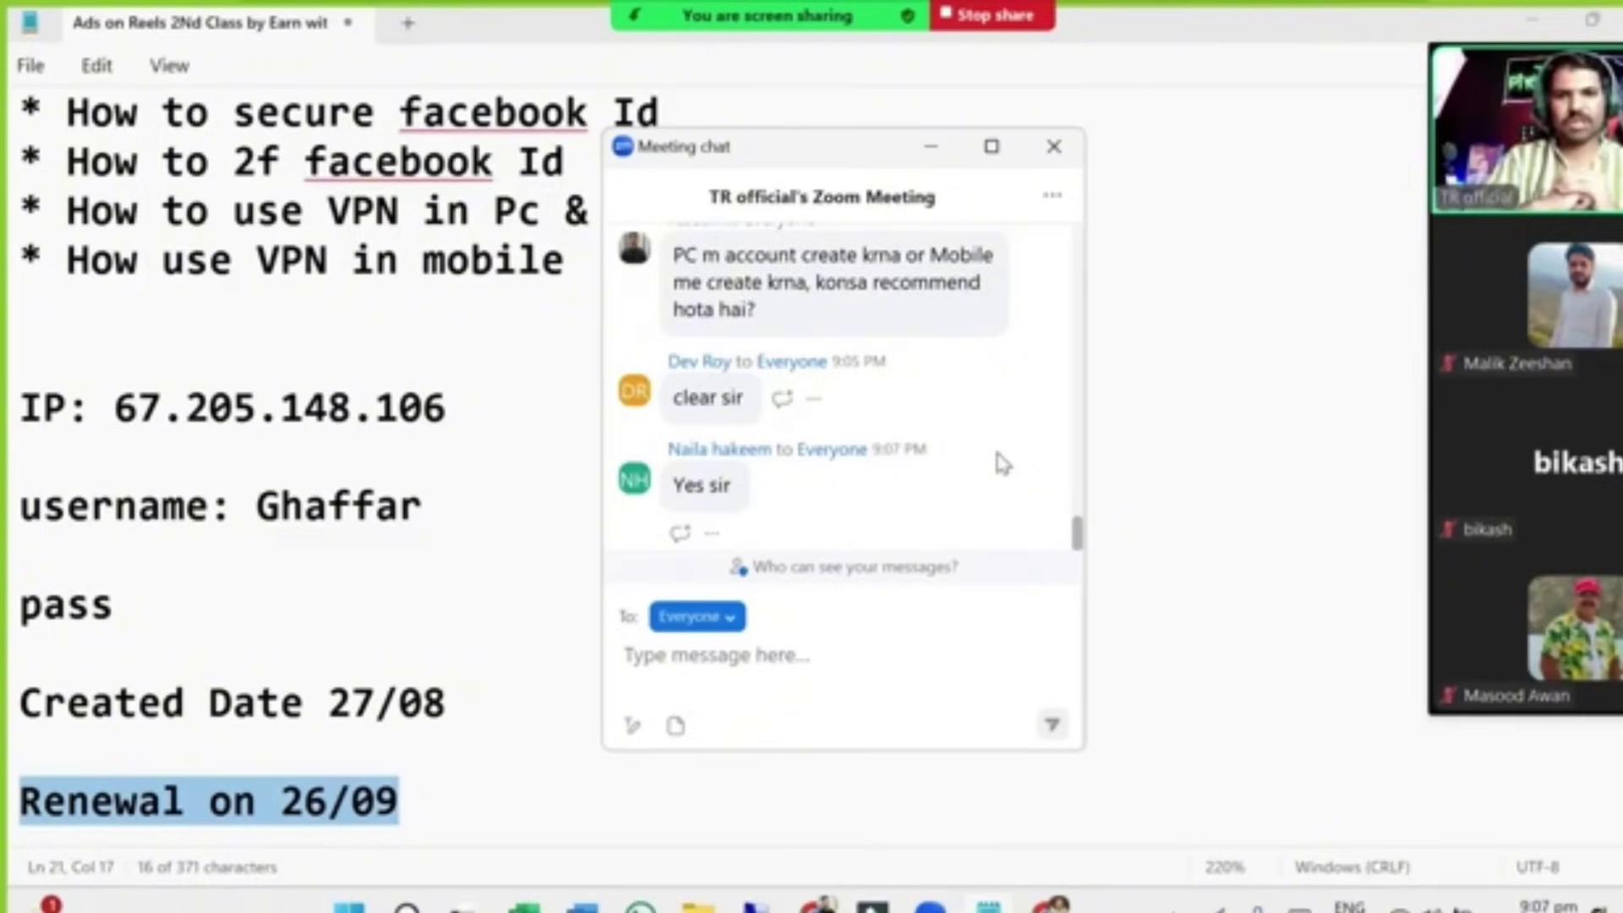
pyautogui.click(931, 146)
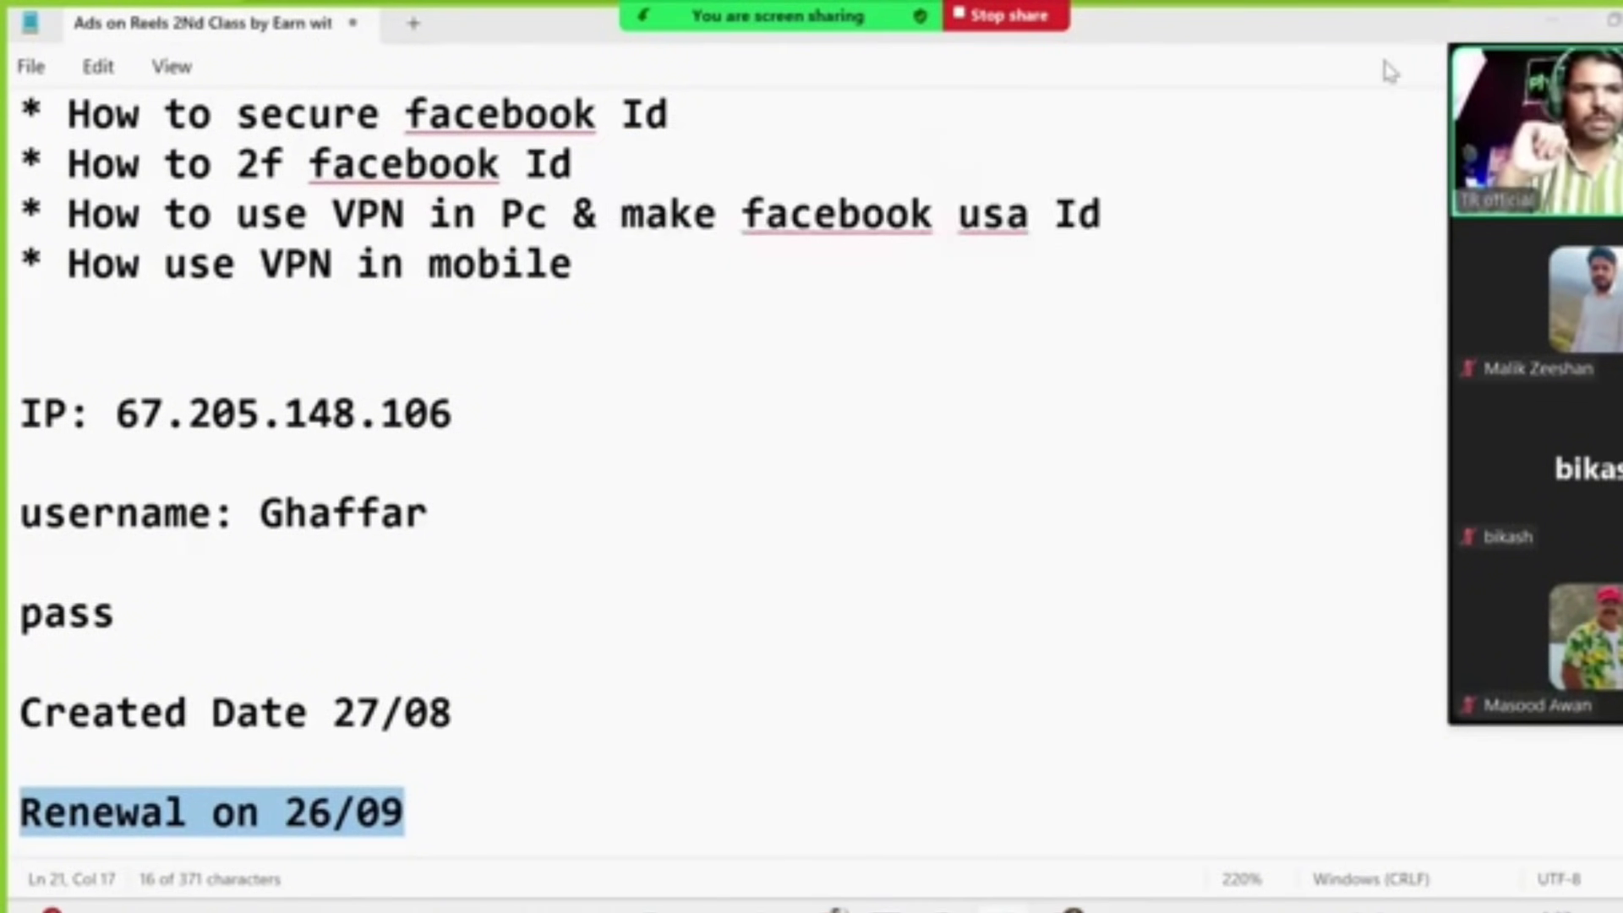
# Minimise the notes and find the Remote Desktop Connection app through a Windows search for "rd", opening it.
pyautogui.click(1568, 23)
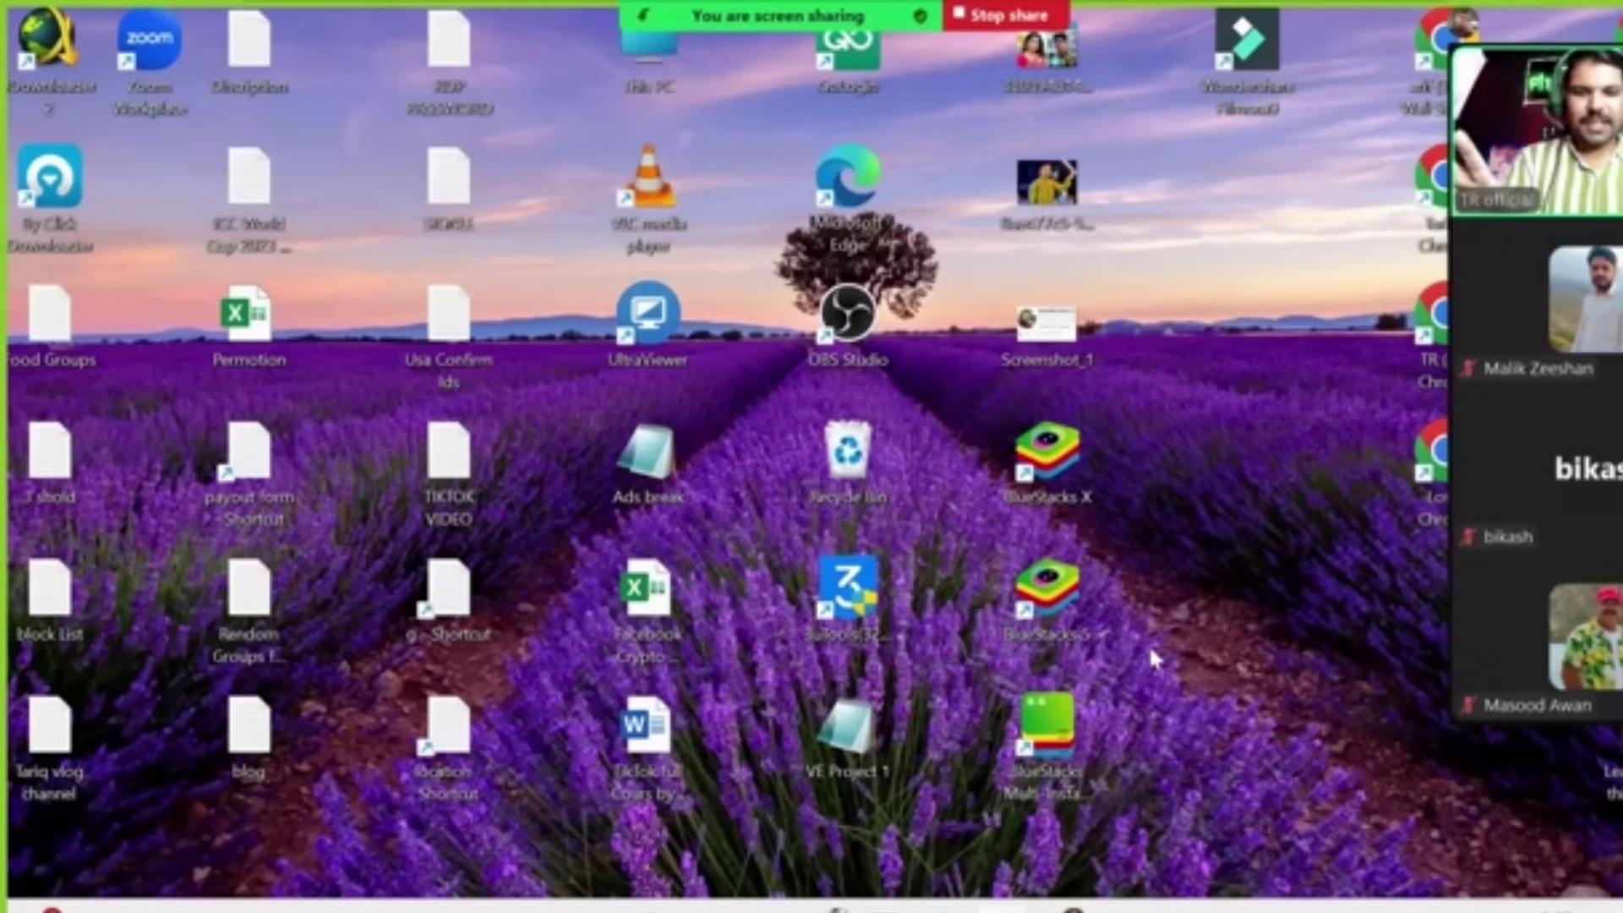
pyautogui.moveTo(766, 908)
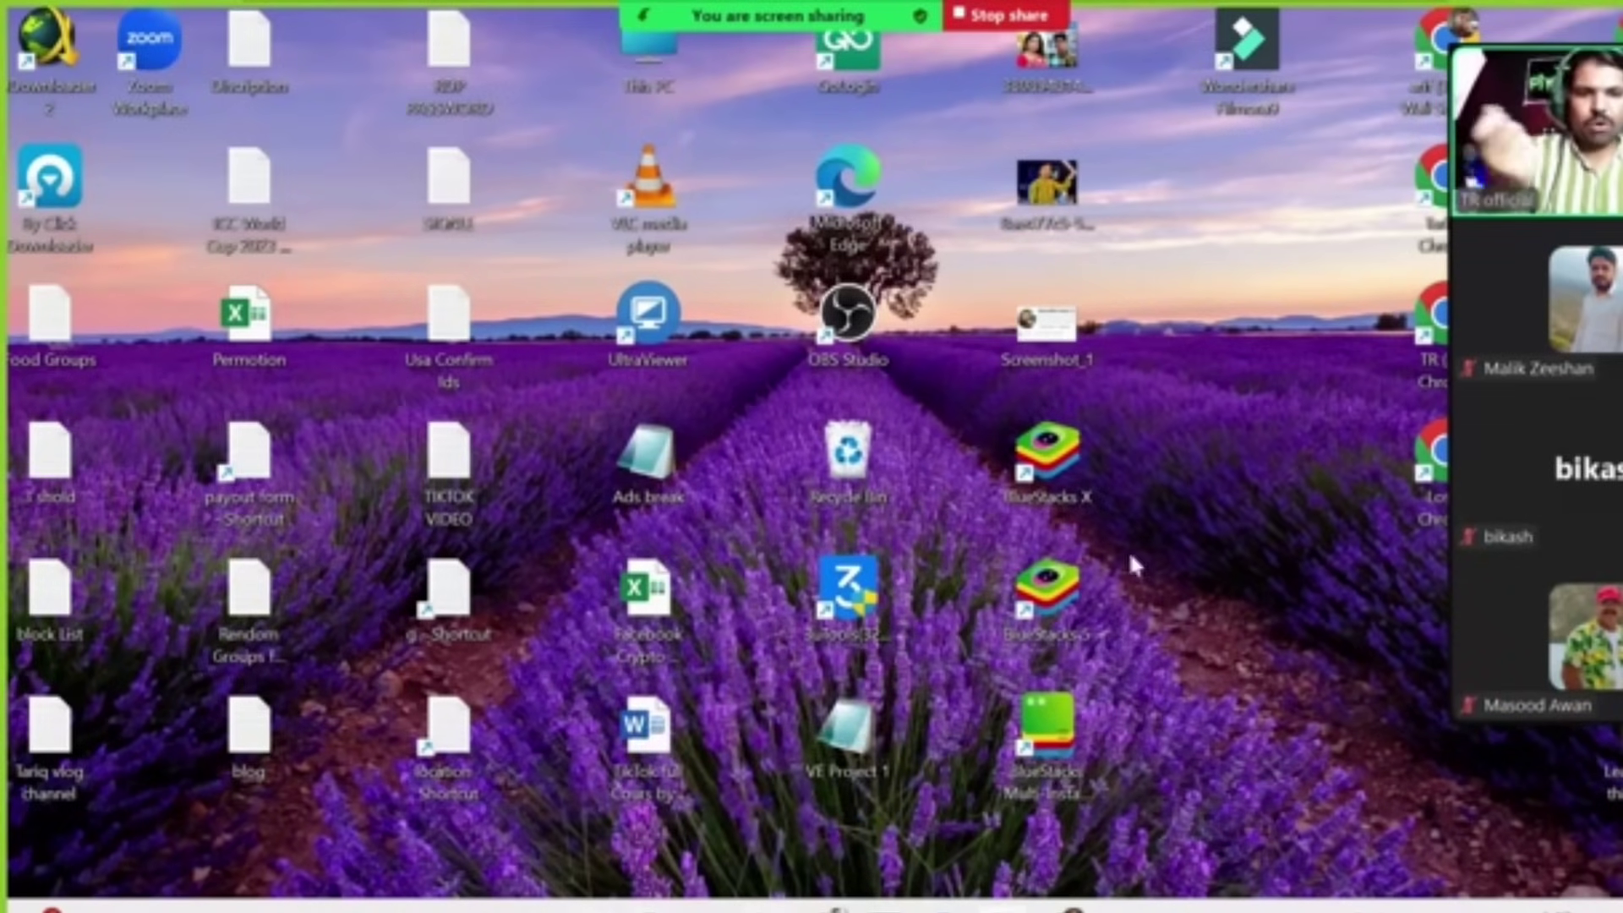
pyautogui.click(411, 906)
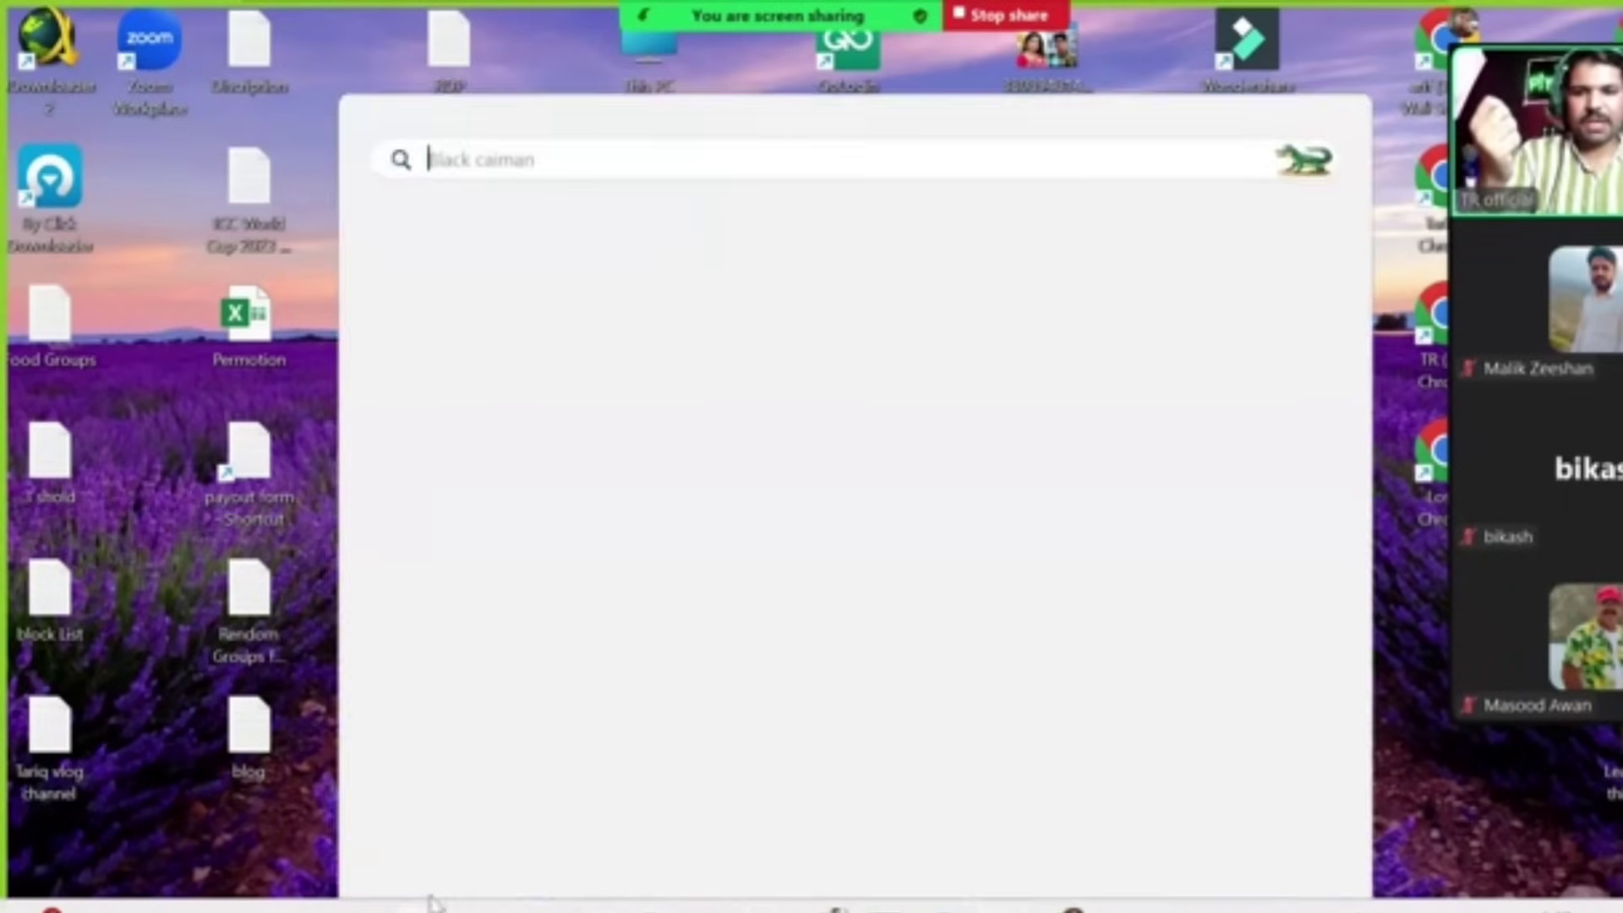
pyautogui.write('rpd')
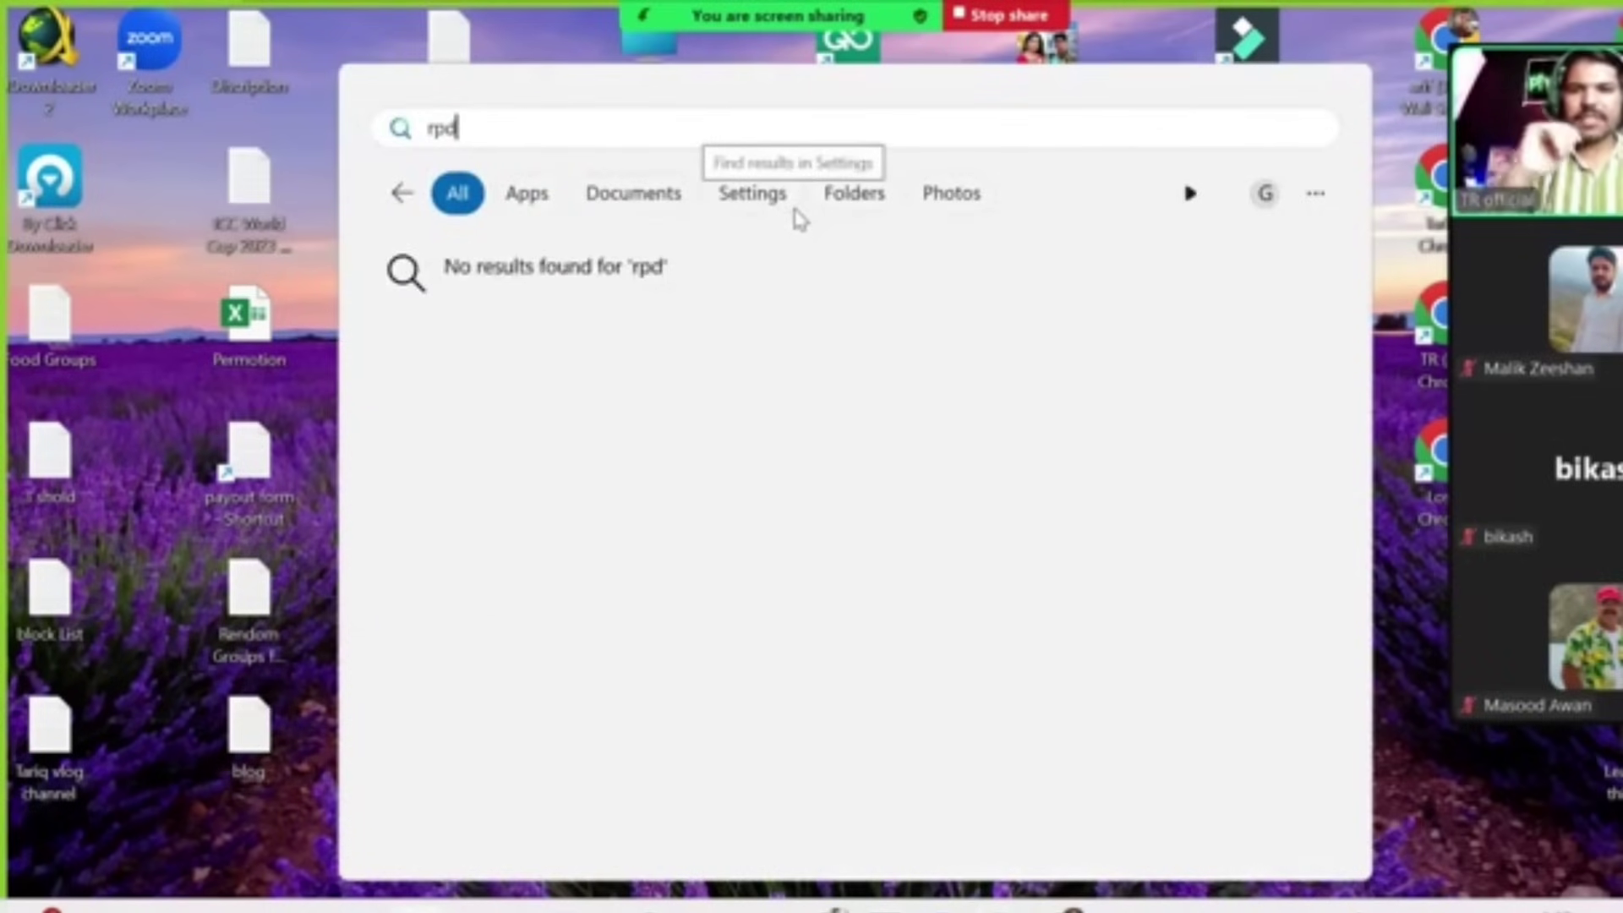
pyautogui.press('BackSpace')
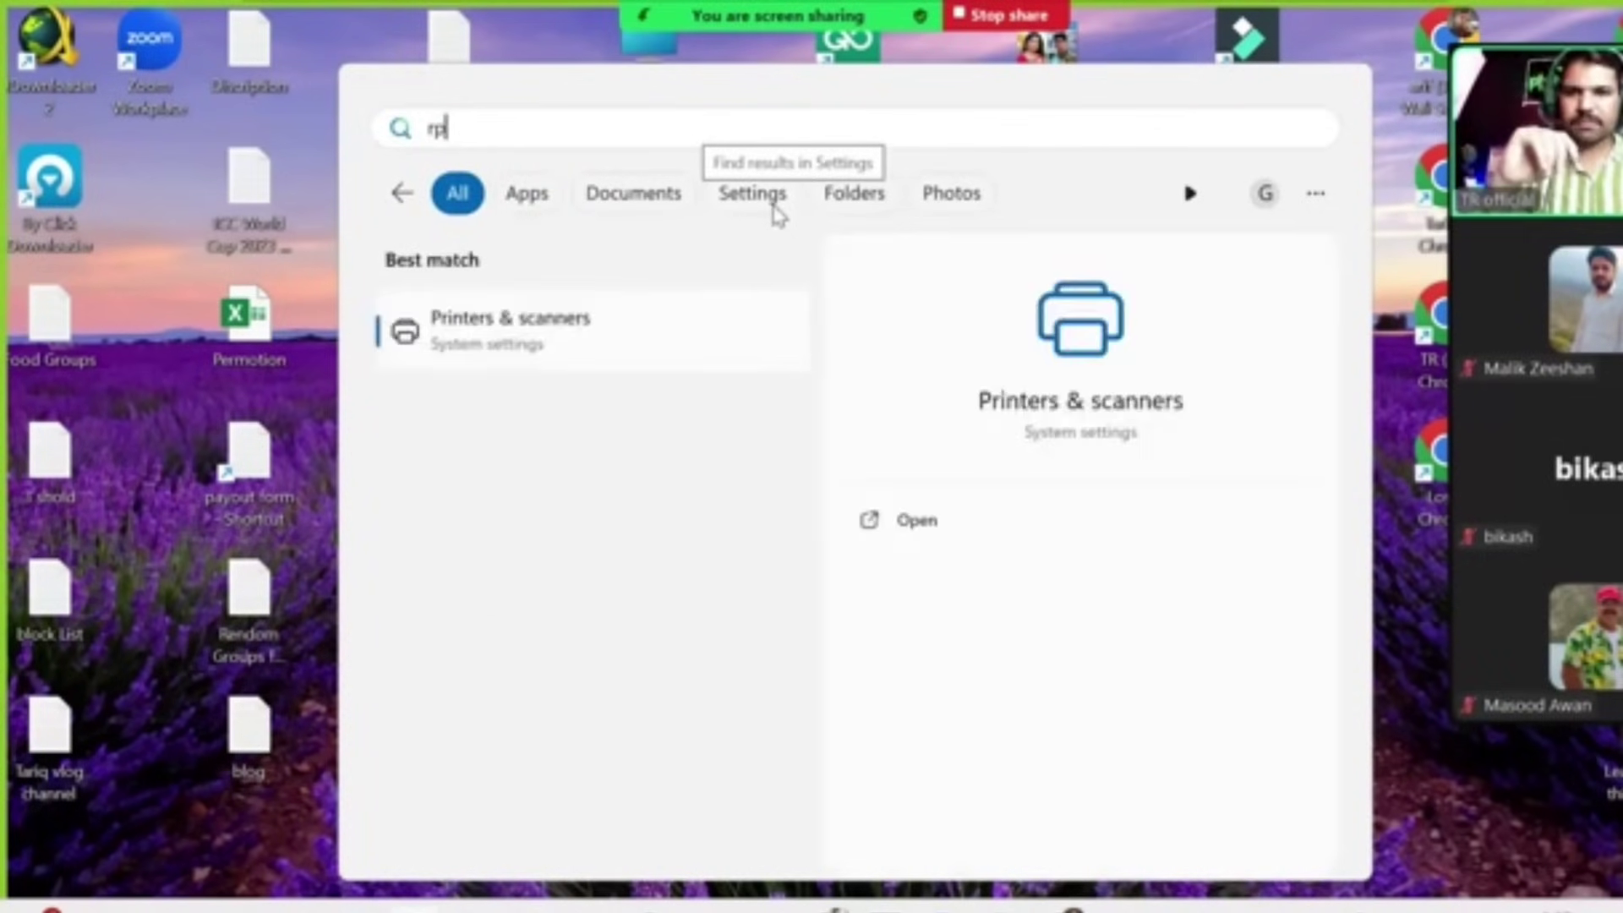
pyautogui.press('BackSpace')
pyautogui.write('d')
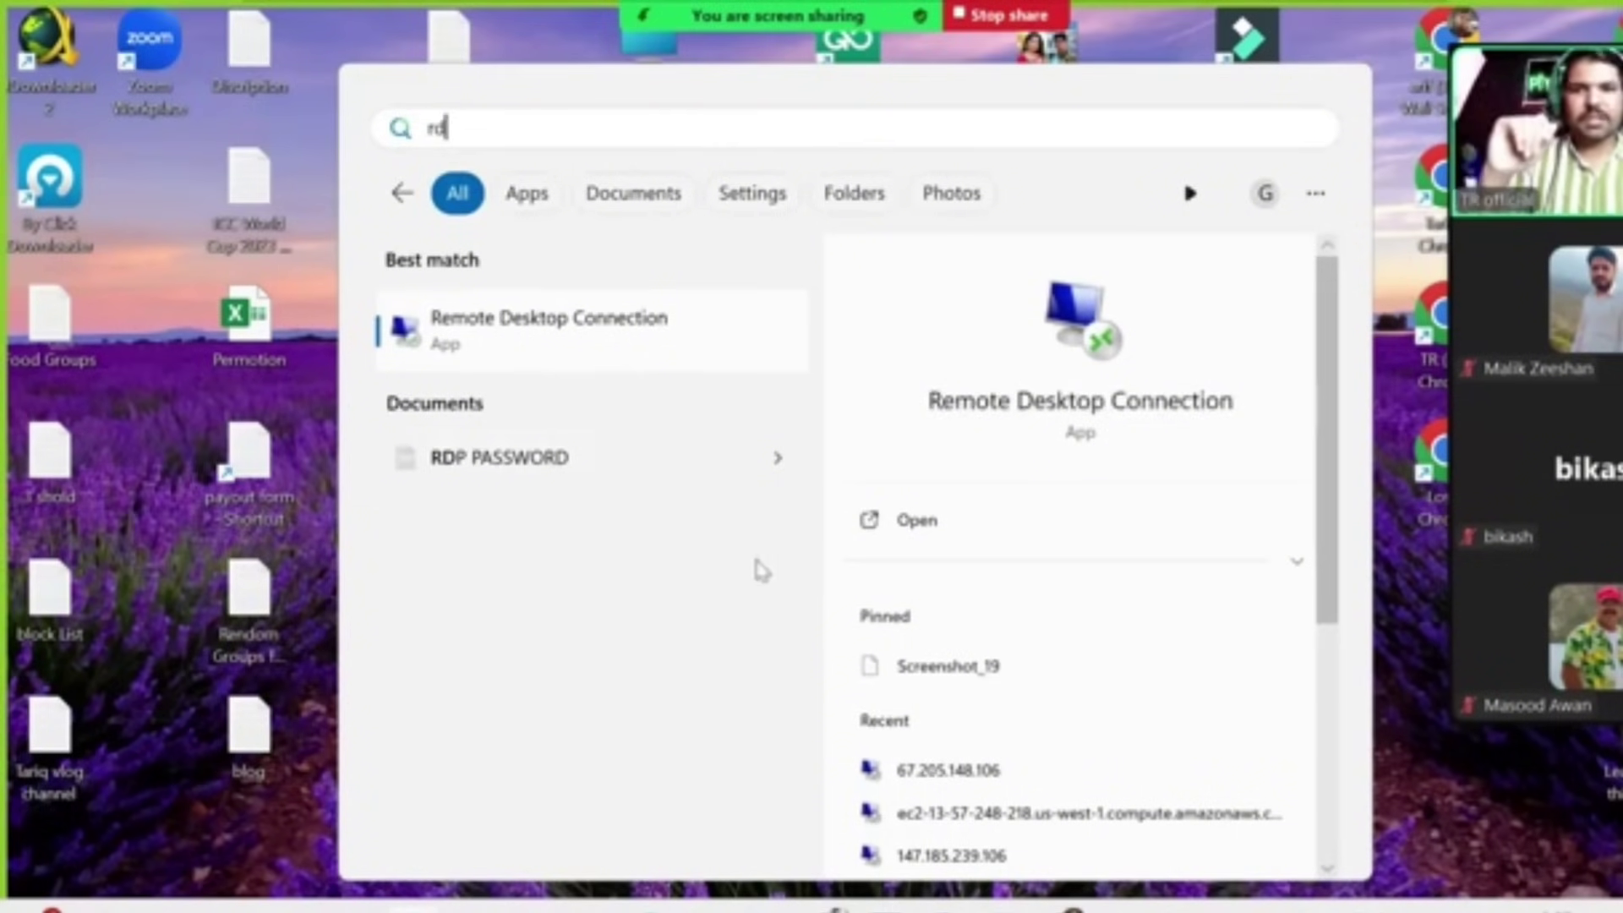
pyautogui.click(1098, 406)
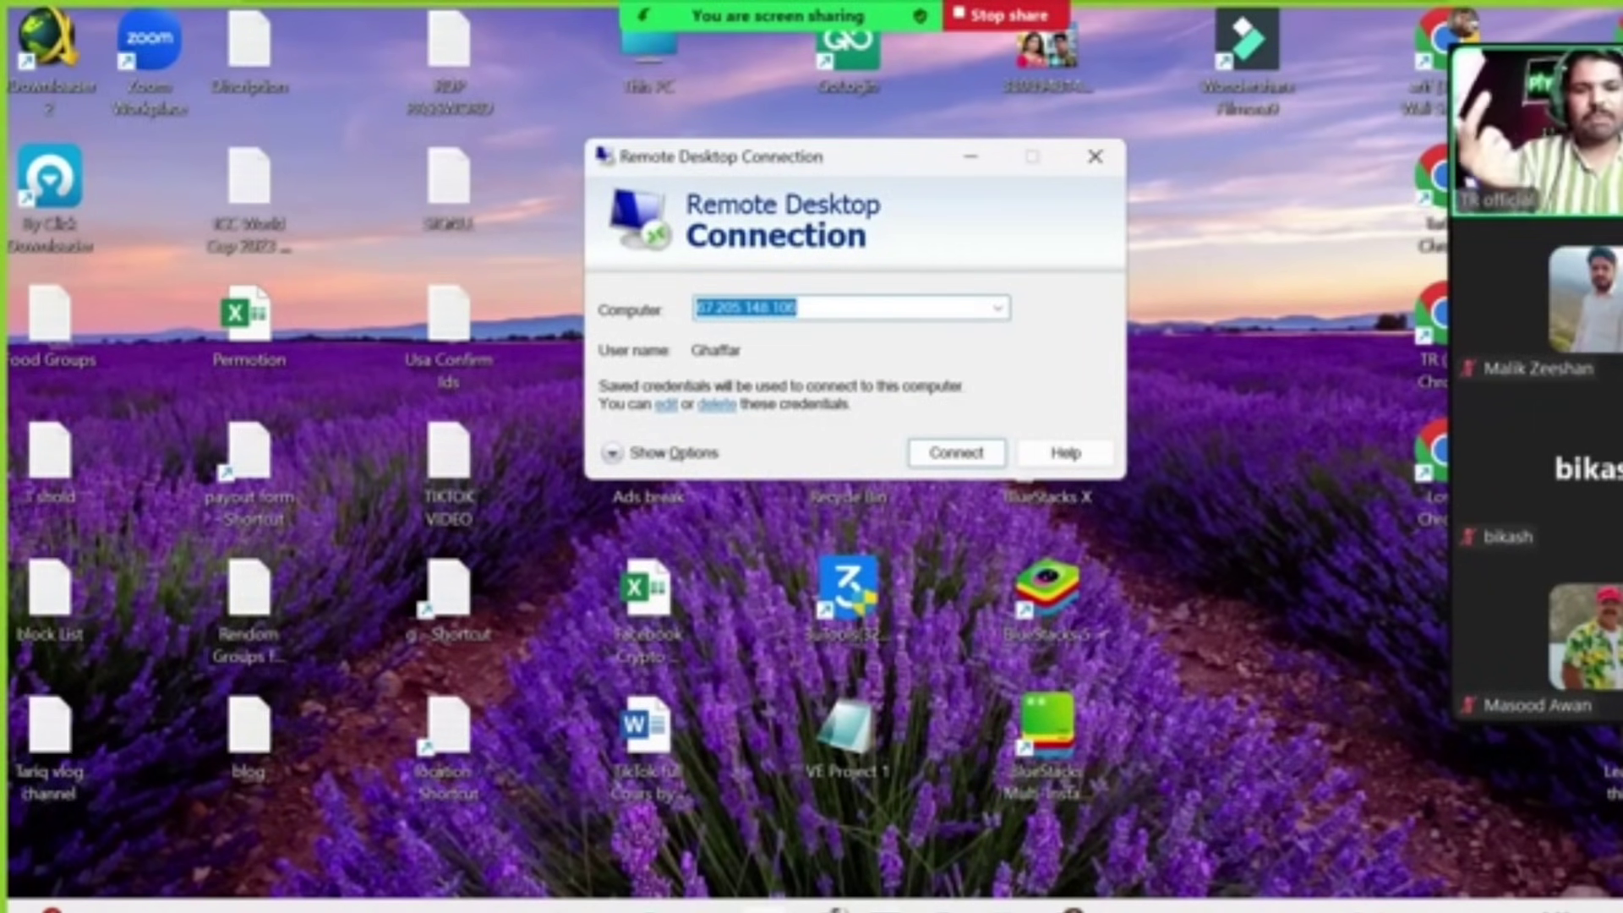
# Check the server IP address in the notes and return to the Remote Desktop Connection dialog.
pyautogui.hotkey('alt', 'Tab')
pyautogui.moveTo(453, 415); pyautogui.dragTo(125, 436)
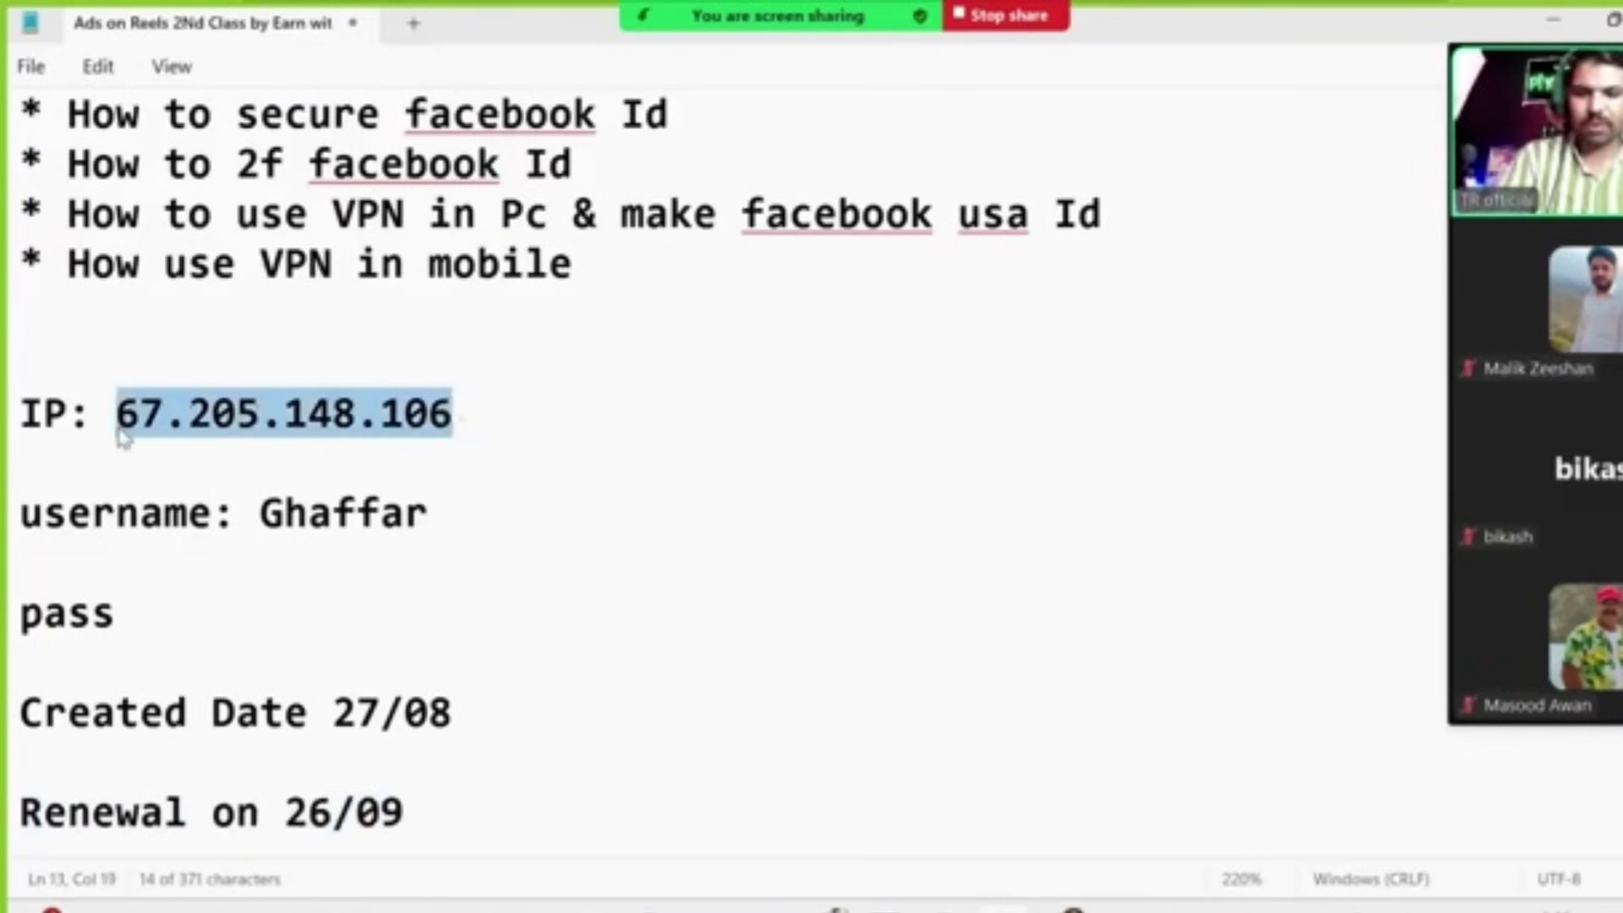
pyautogui.click(1555, 20)
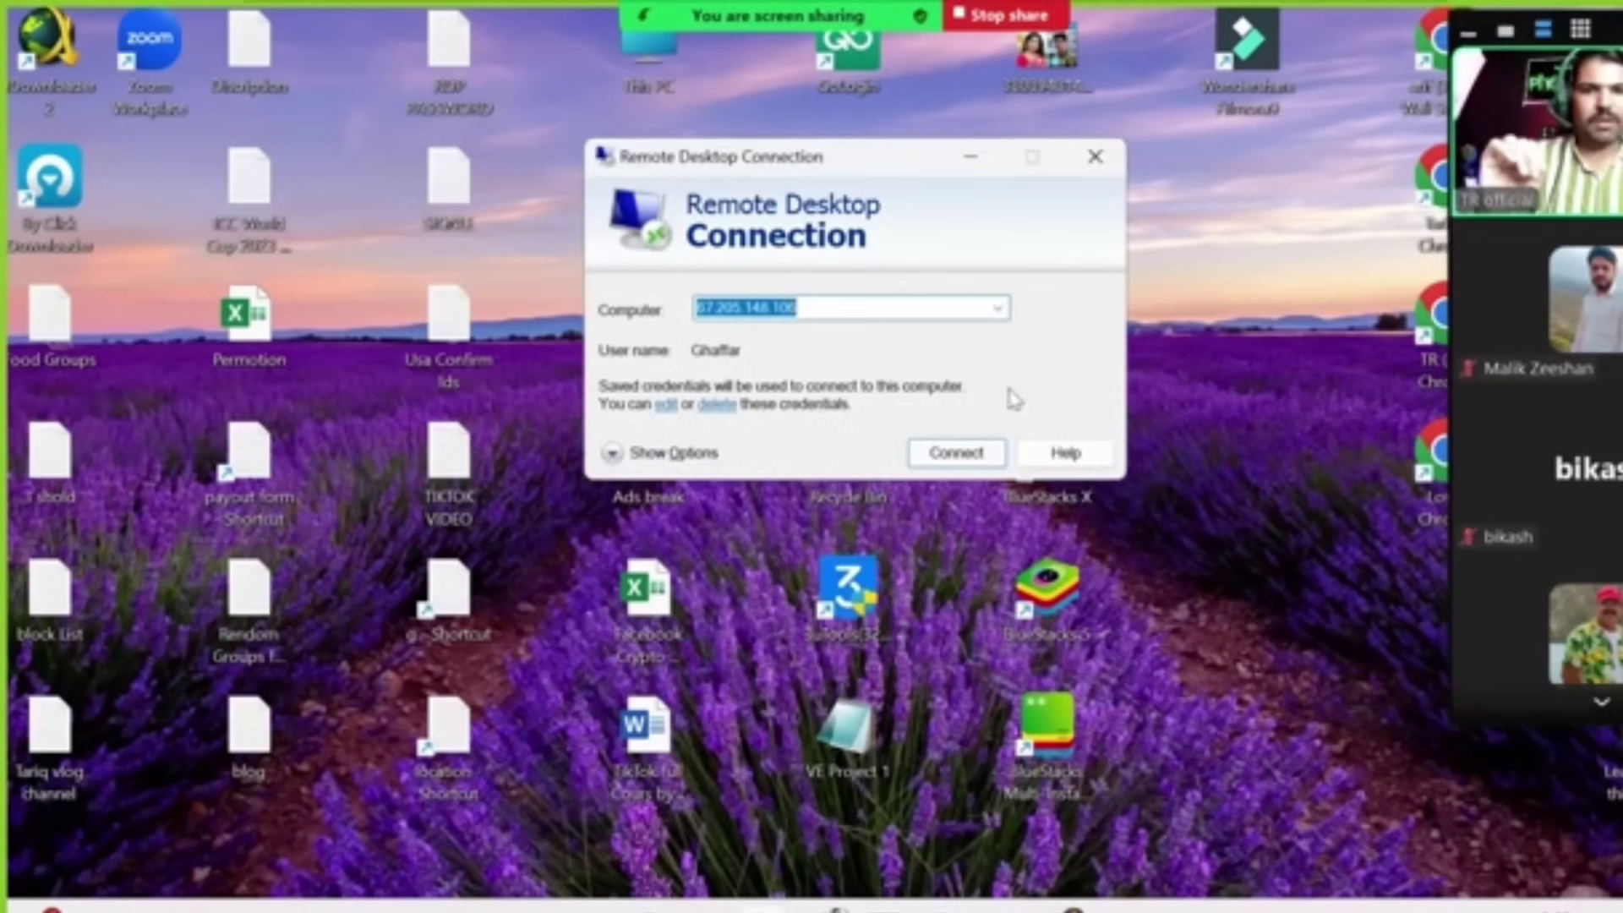
# Show the saved computers and the full connection options, keeping 67.205.148.106, and connect to that remote computer.
pyautogui.click(998, 308)
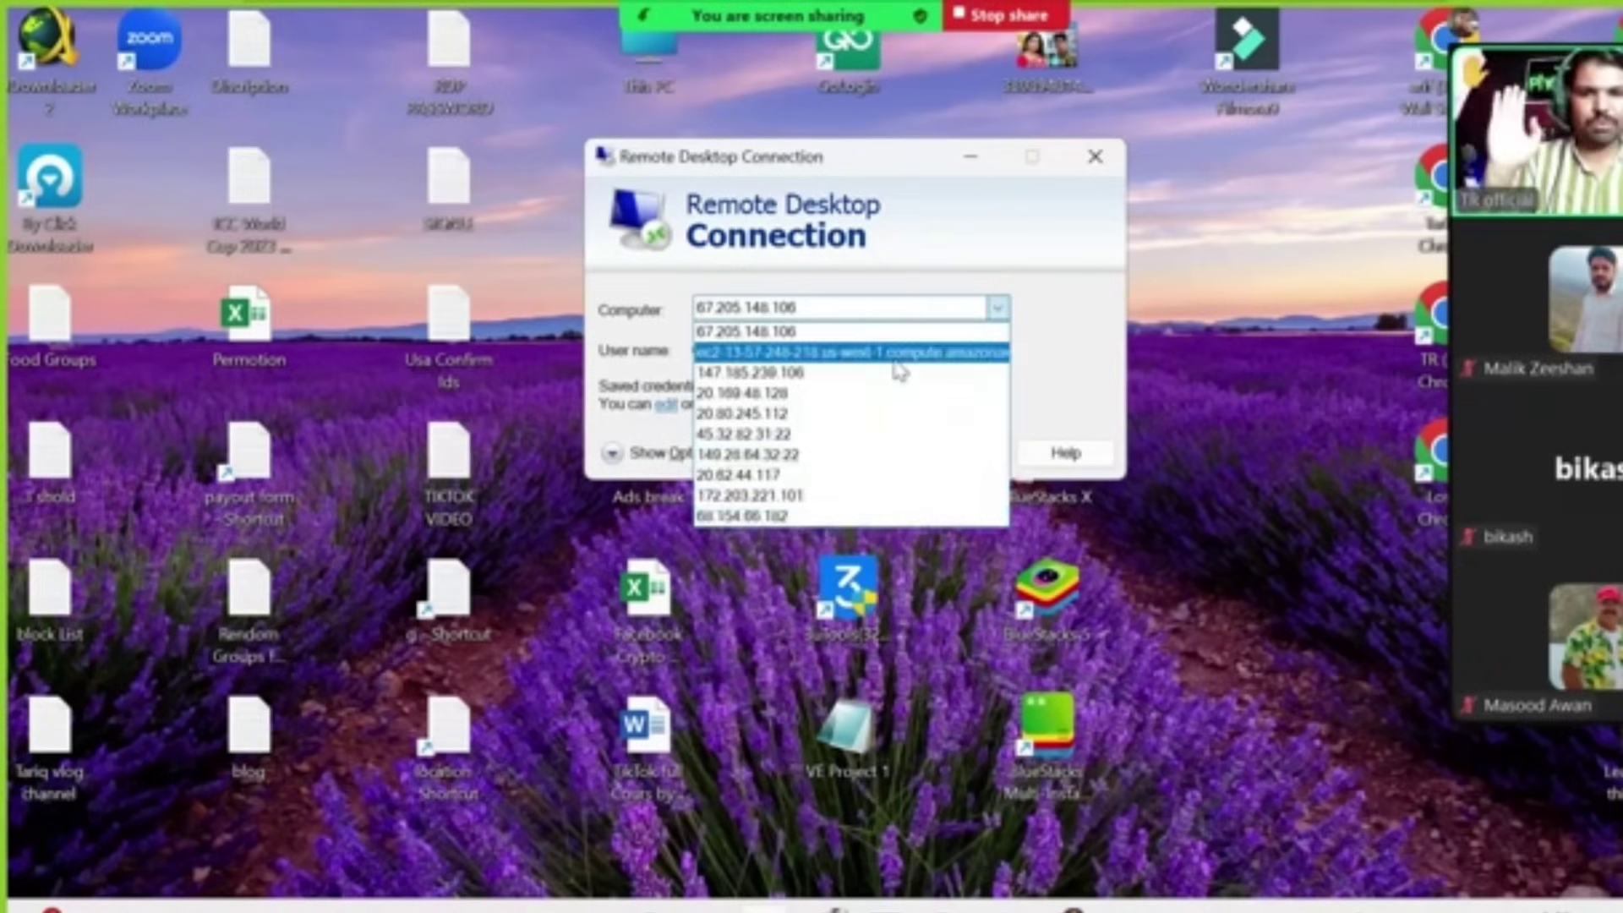
pyautogui.click(1272, 328)
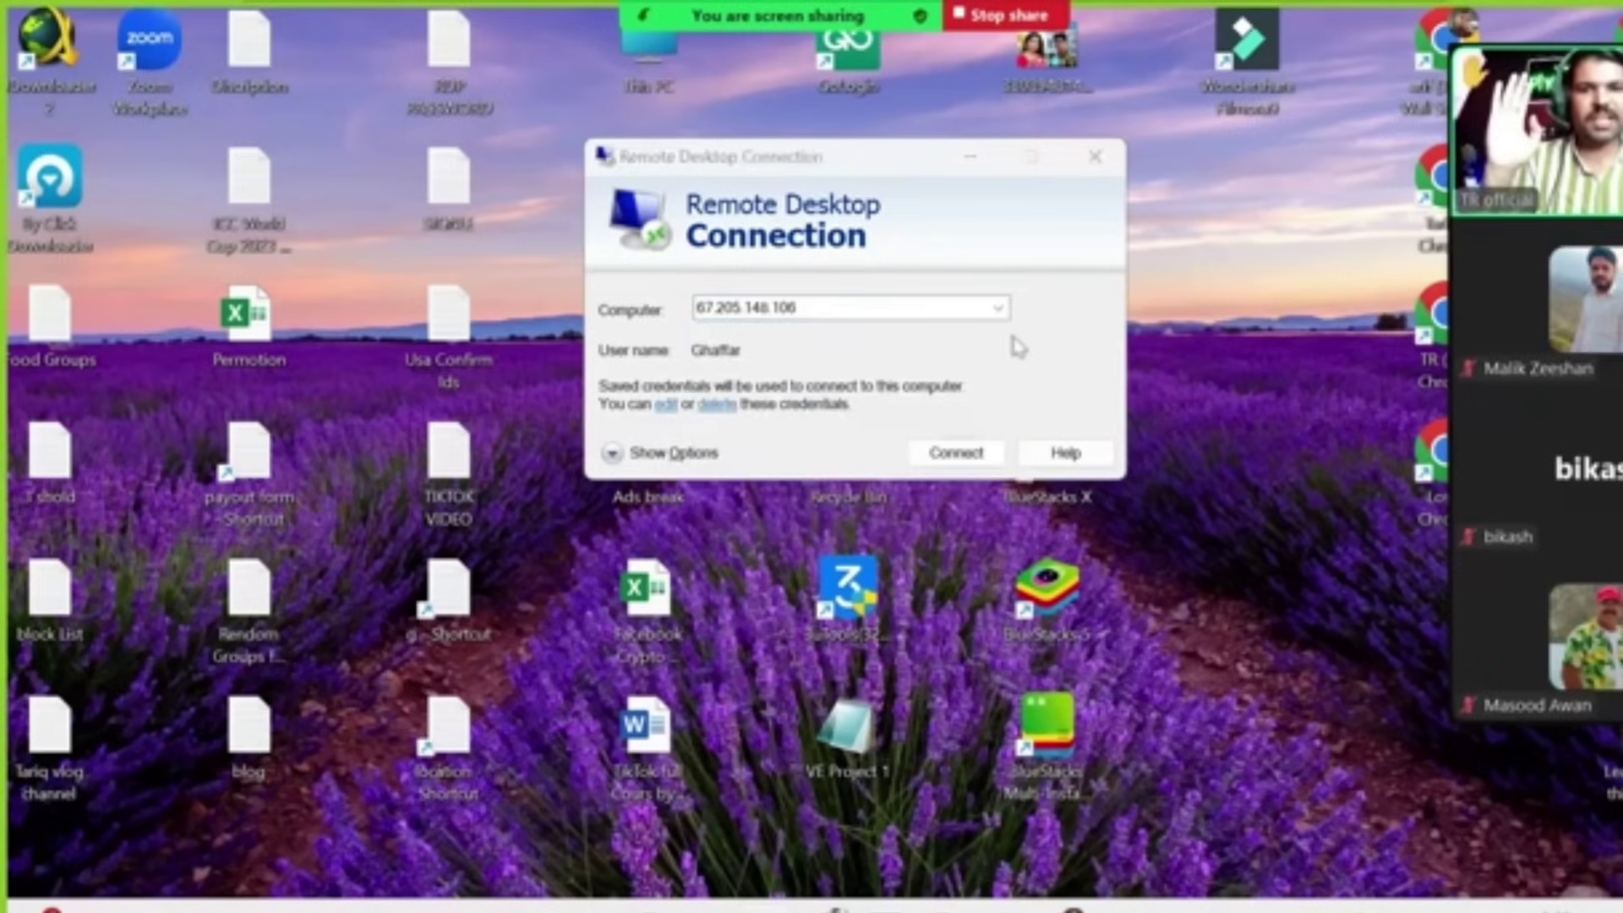
pyautogui.click(761, 346)
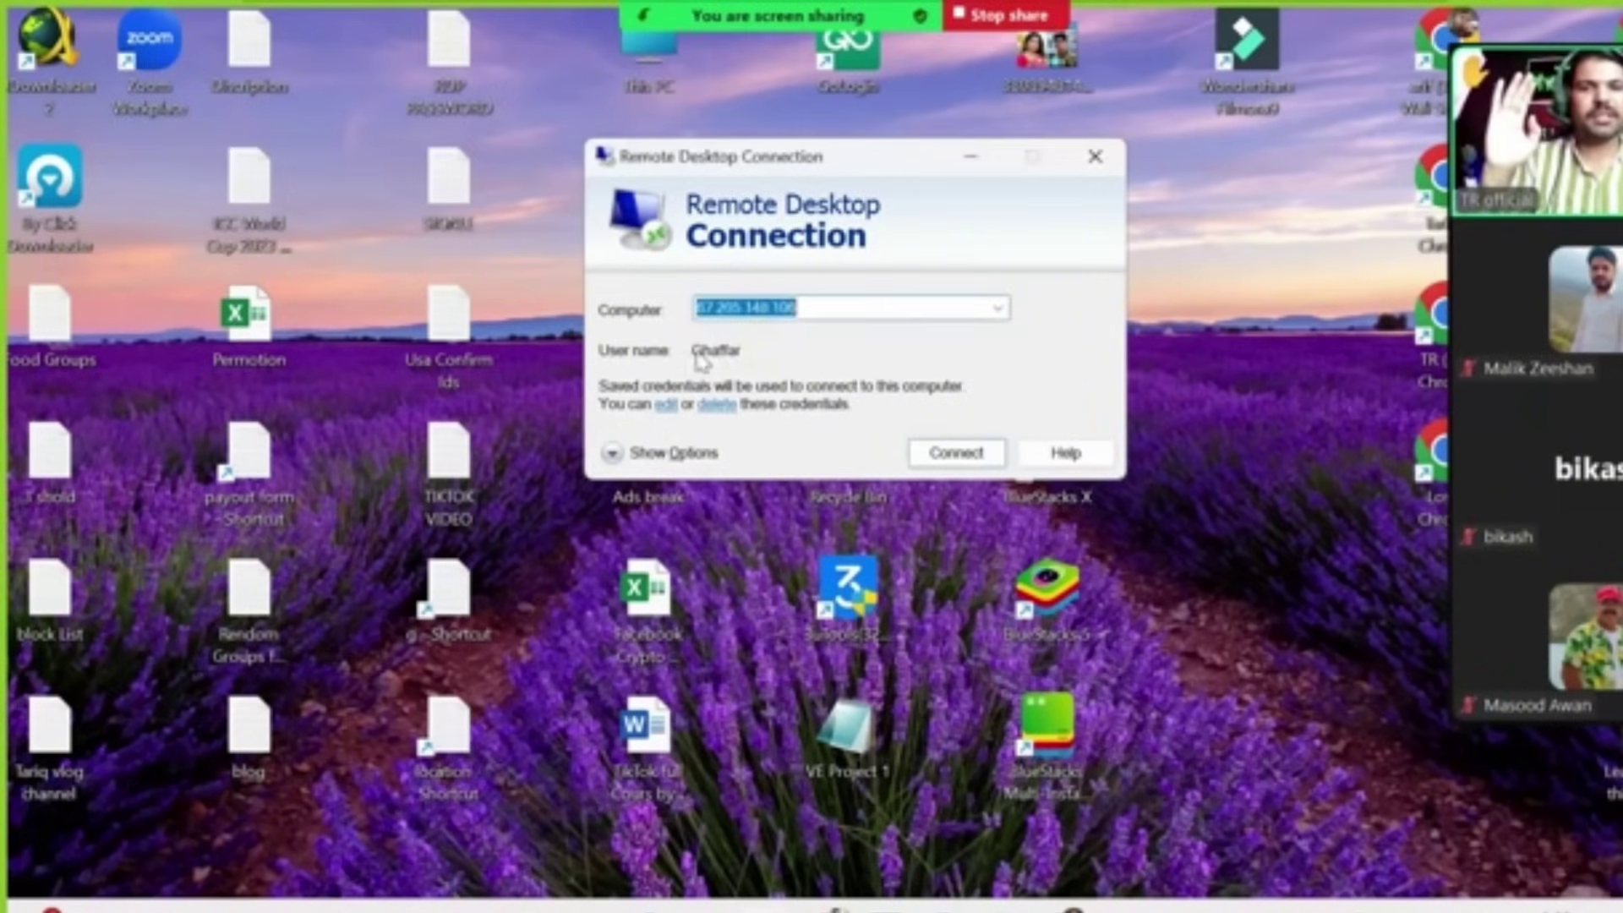
pyautogui.click(612, 453)
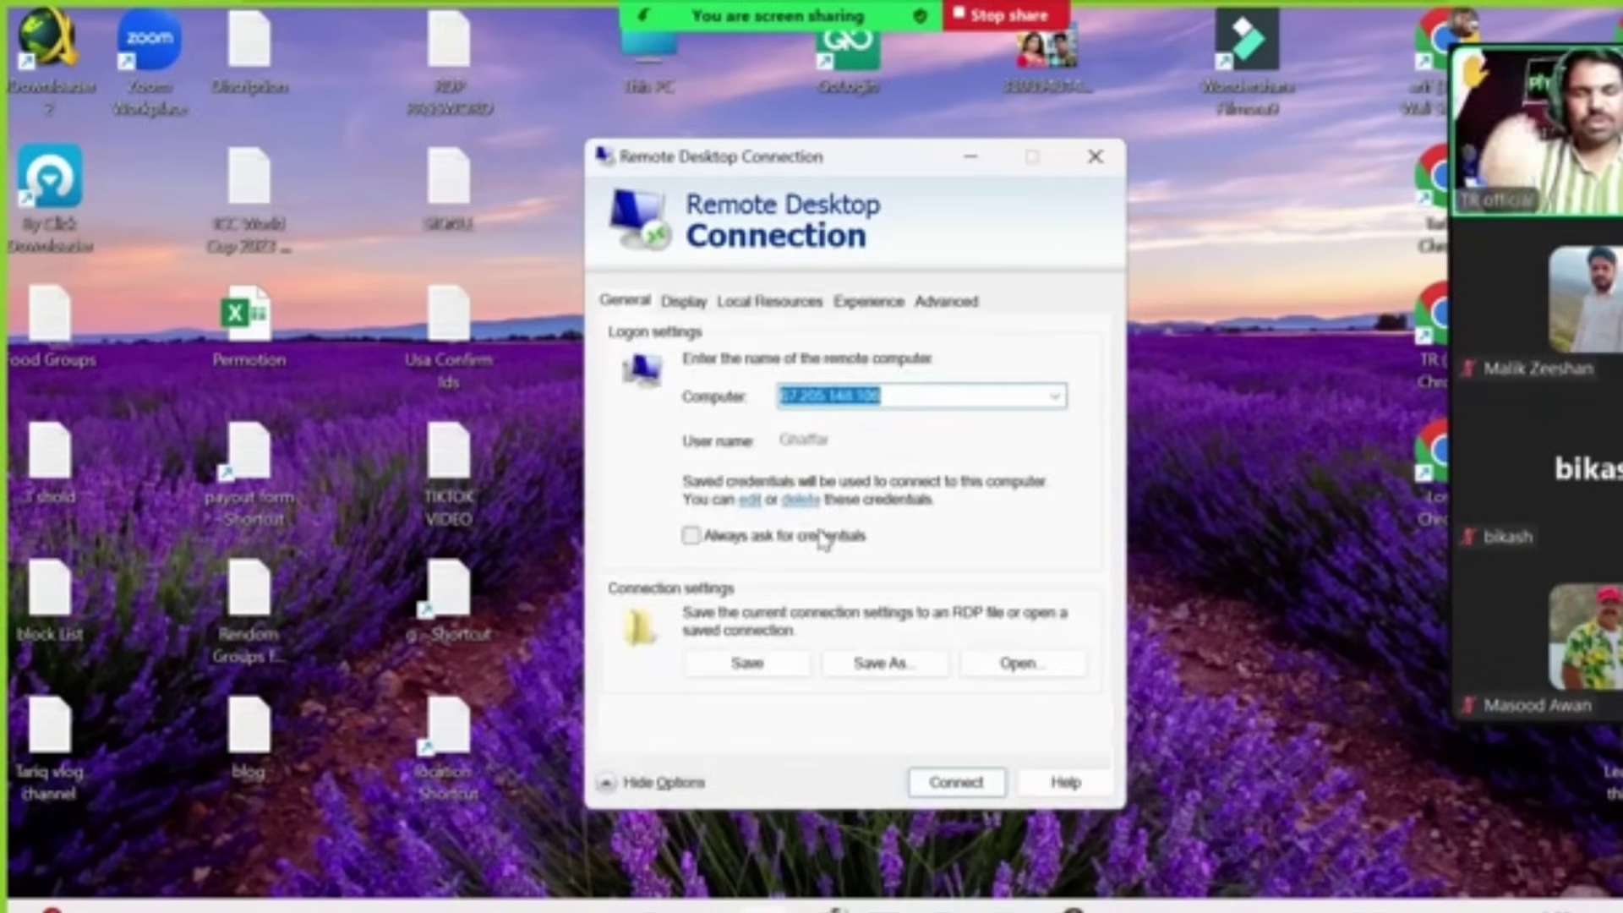
pyautogui.click(966, 787)
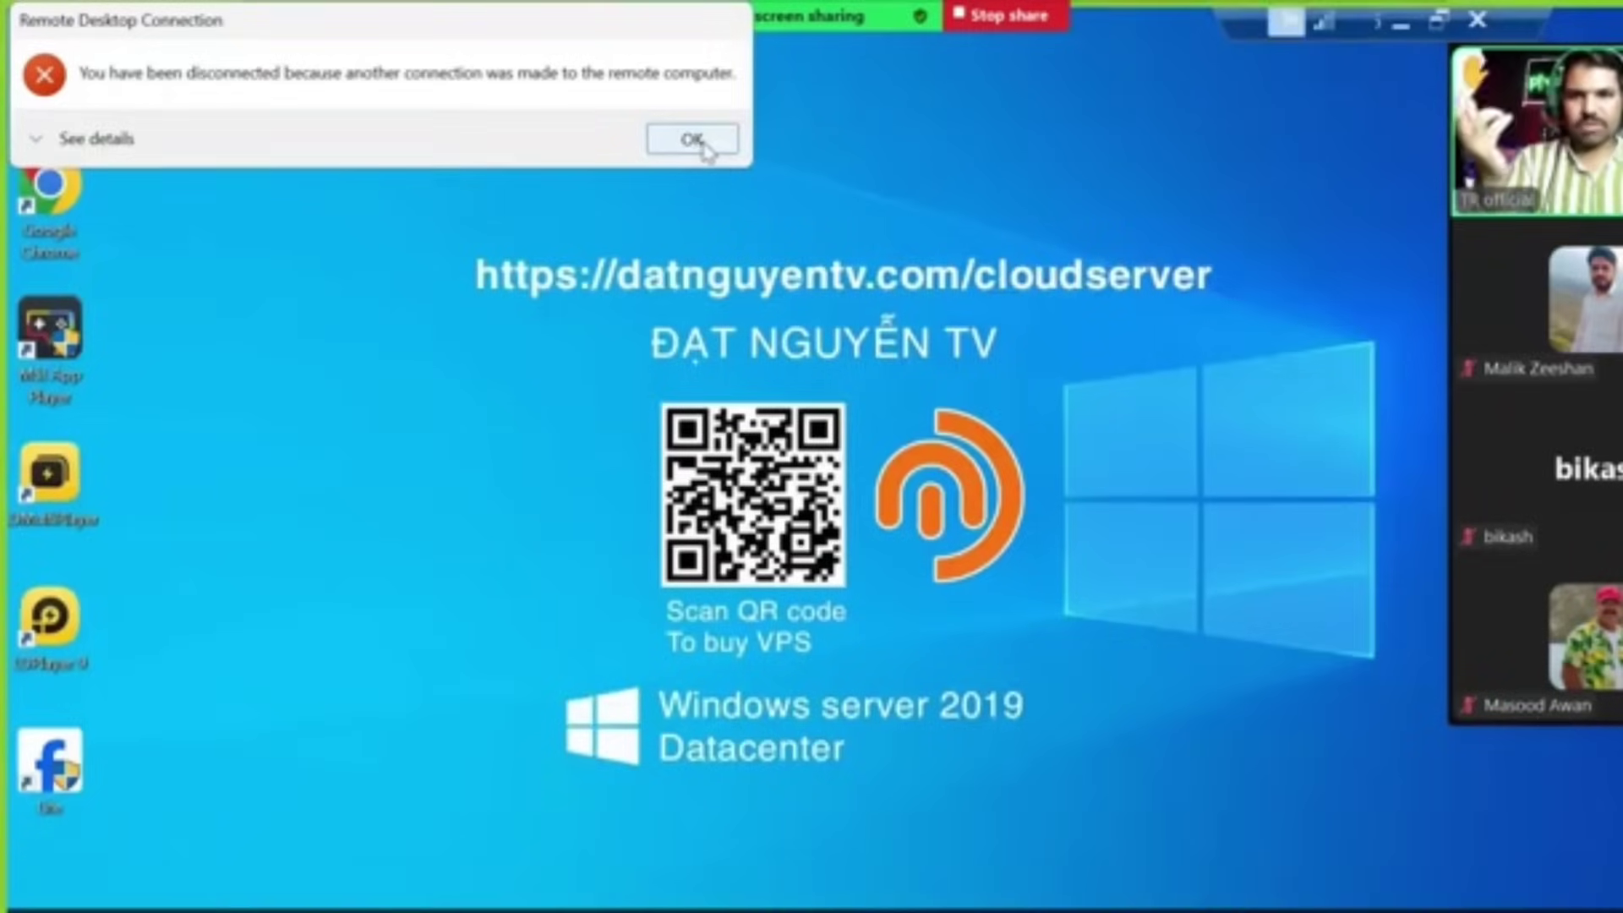
pyautogui.click(702, 142)
pyautogui.click(968, 448)
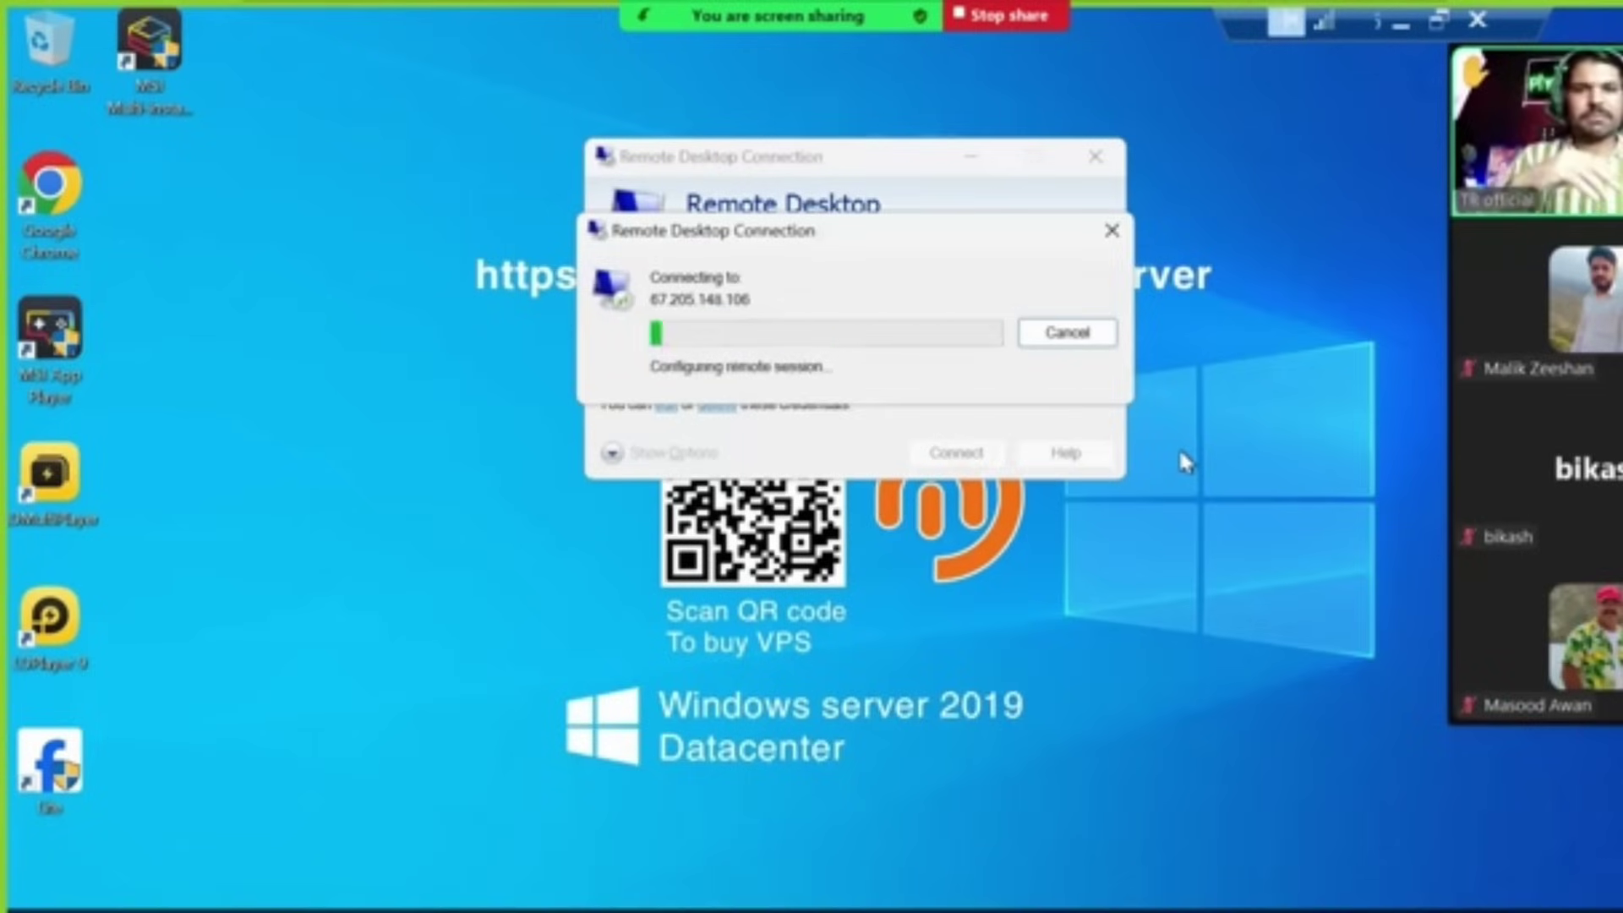
pyautogui.click(1111, 230)
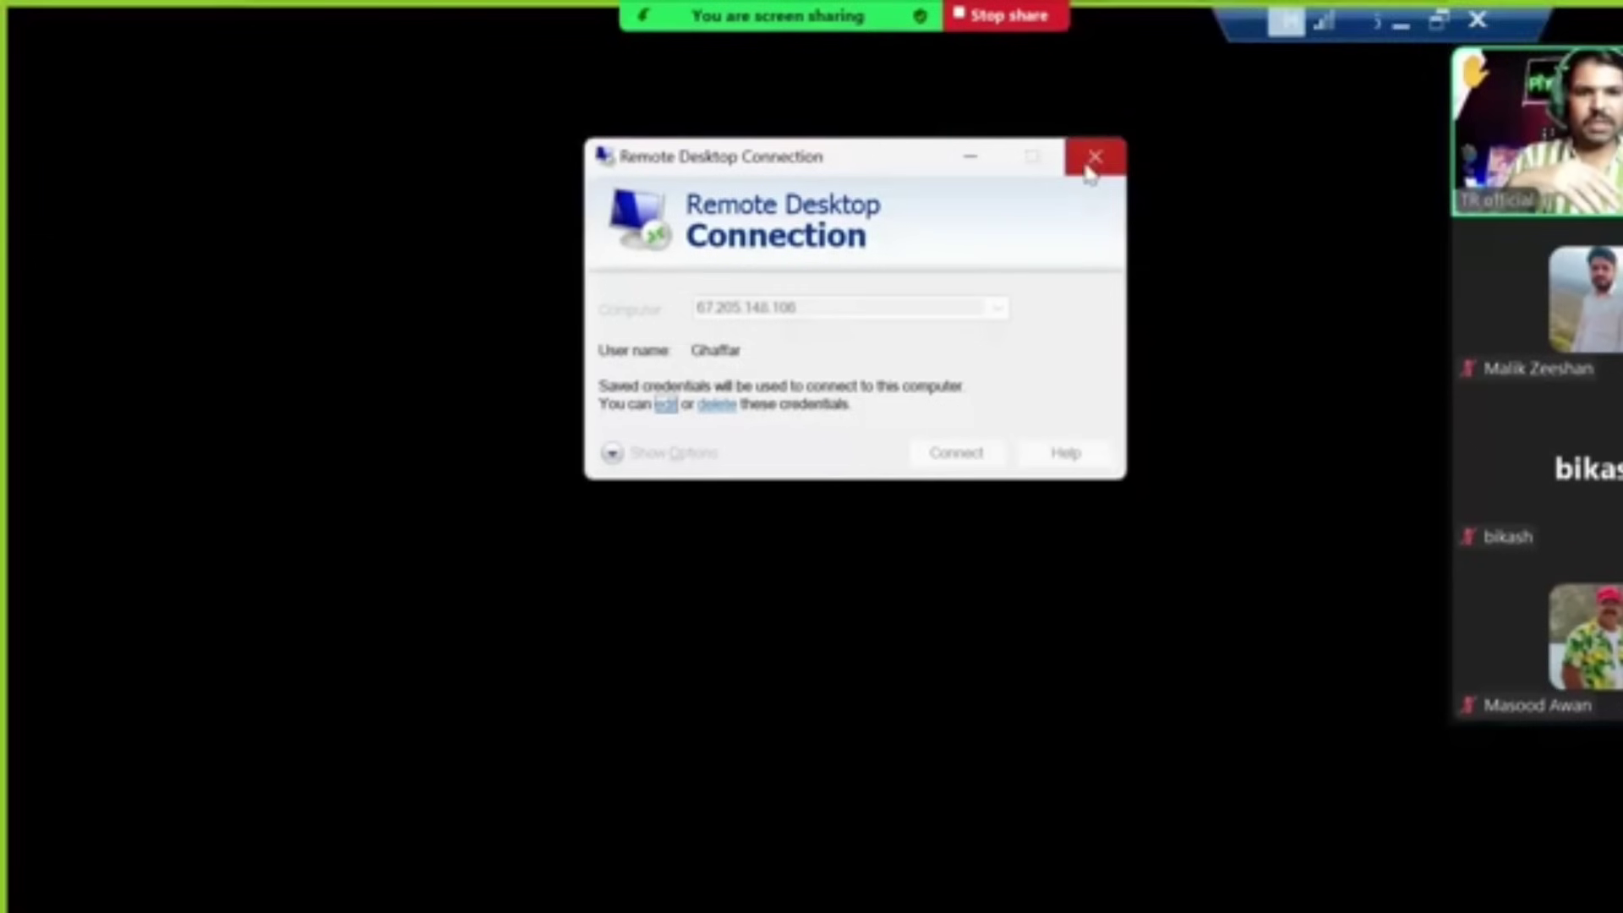
pyautogui.click(1094, 162)
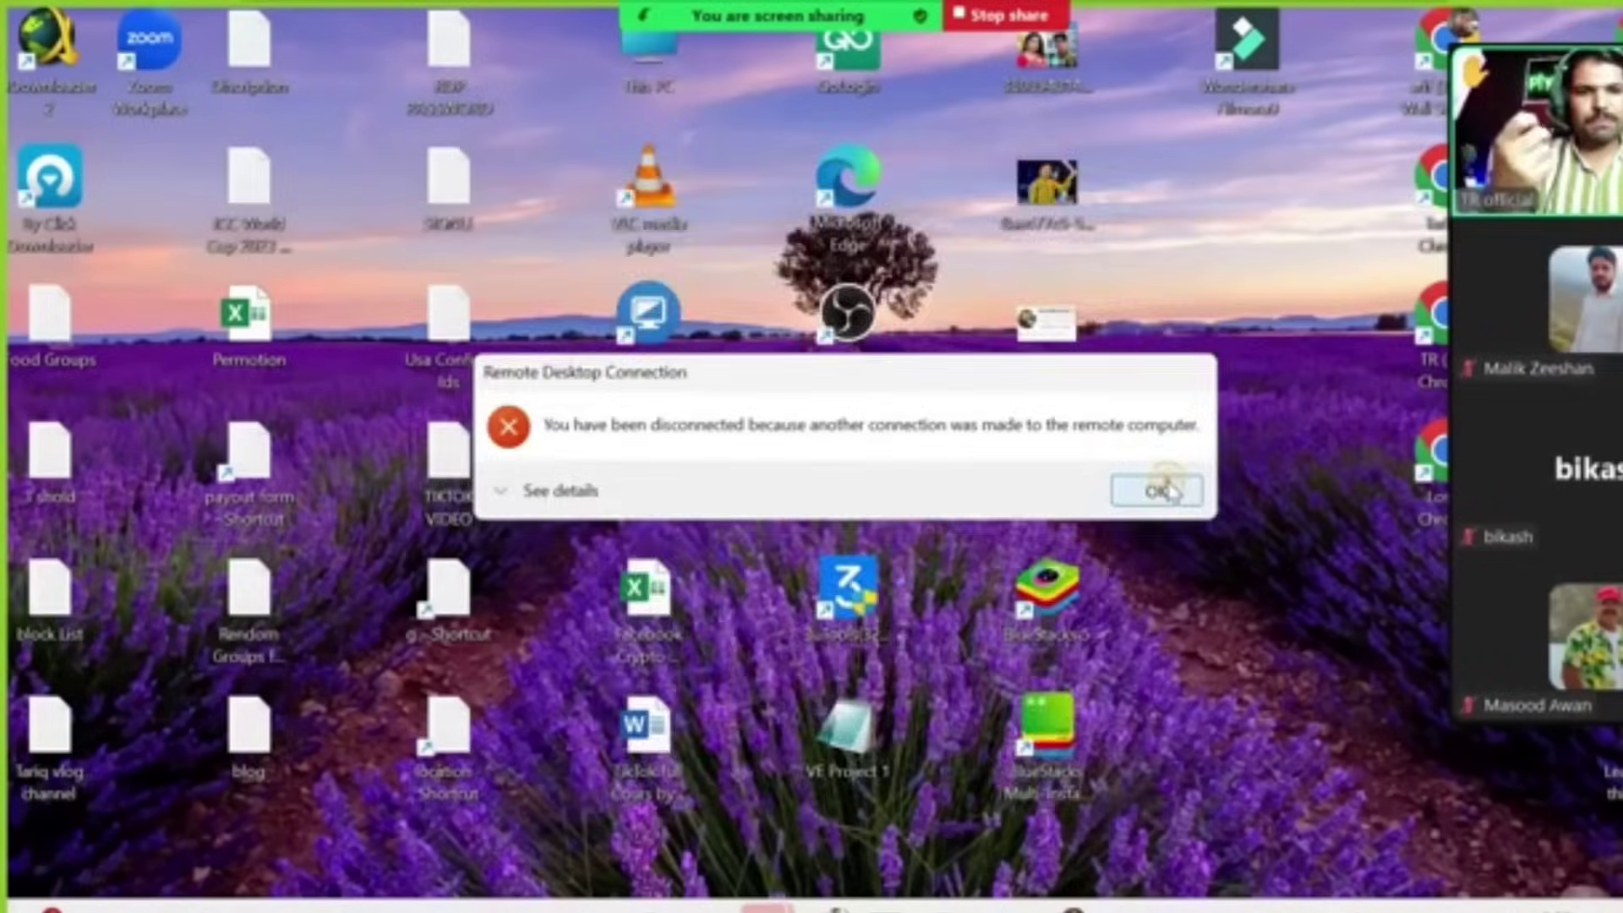
pyautogui.click(1156, 490)
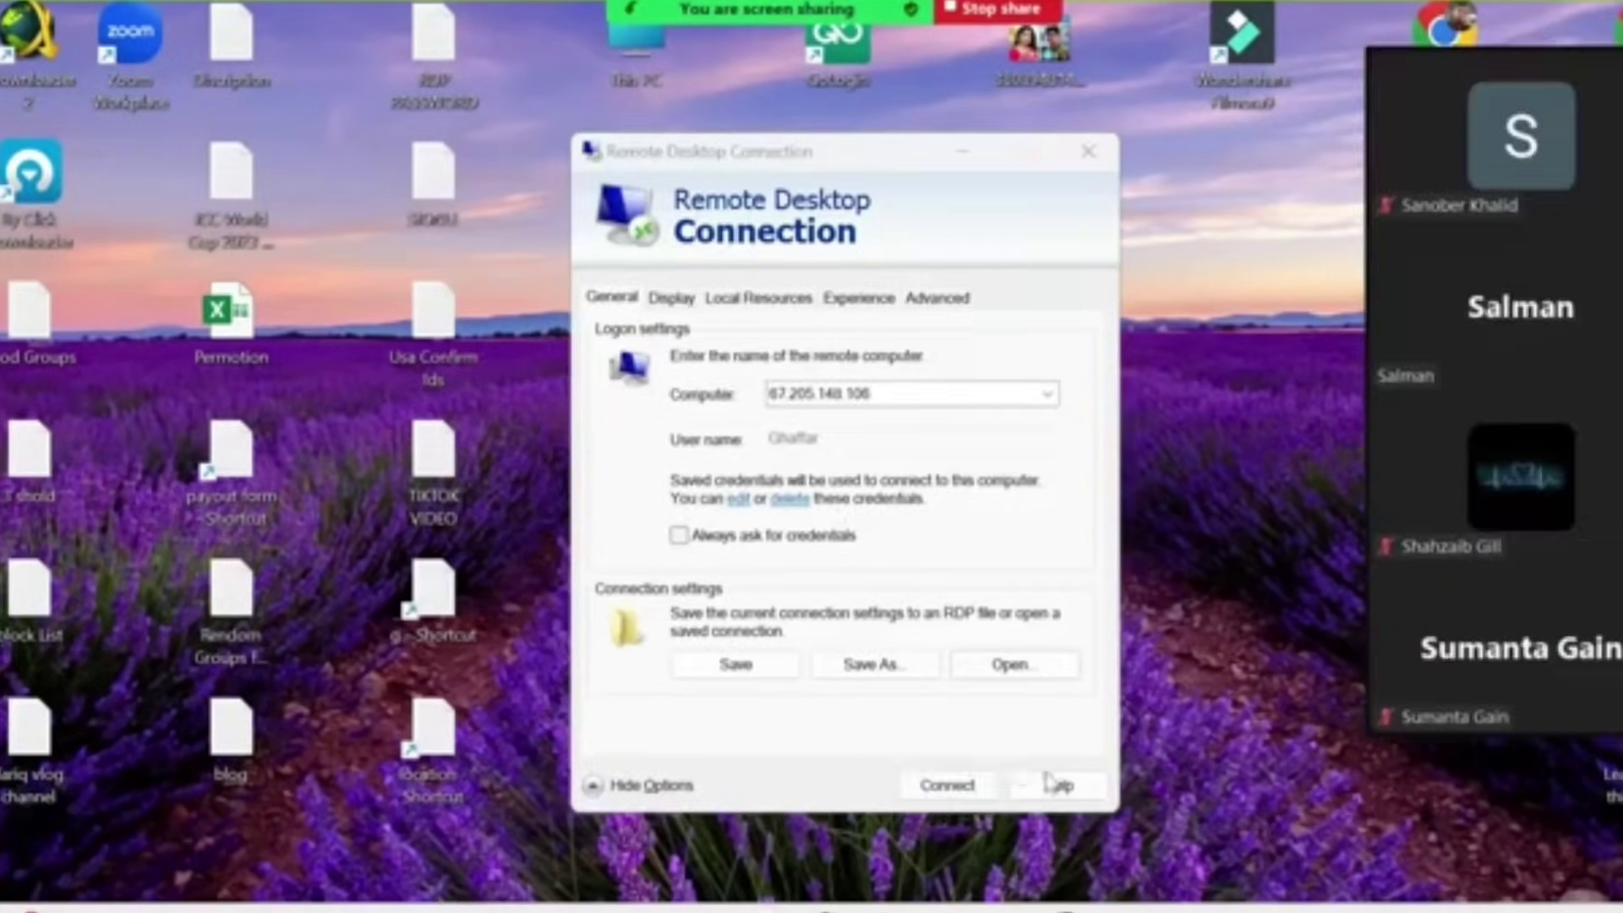
pyautogui.click(1088, 151)
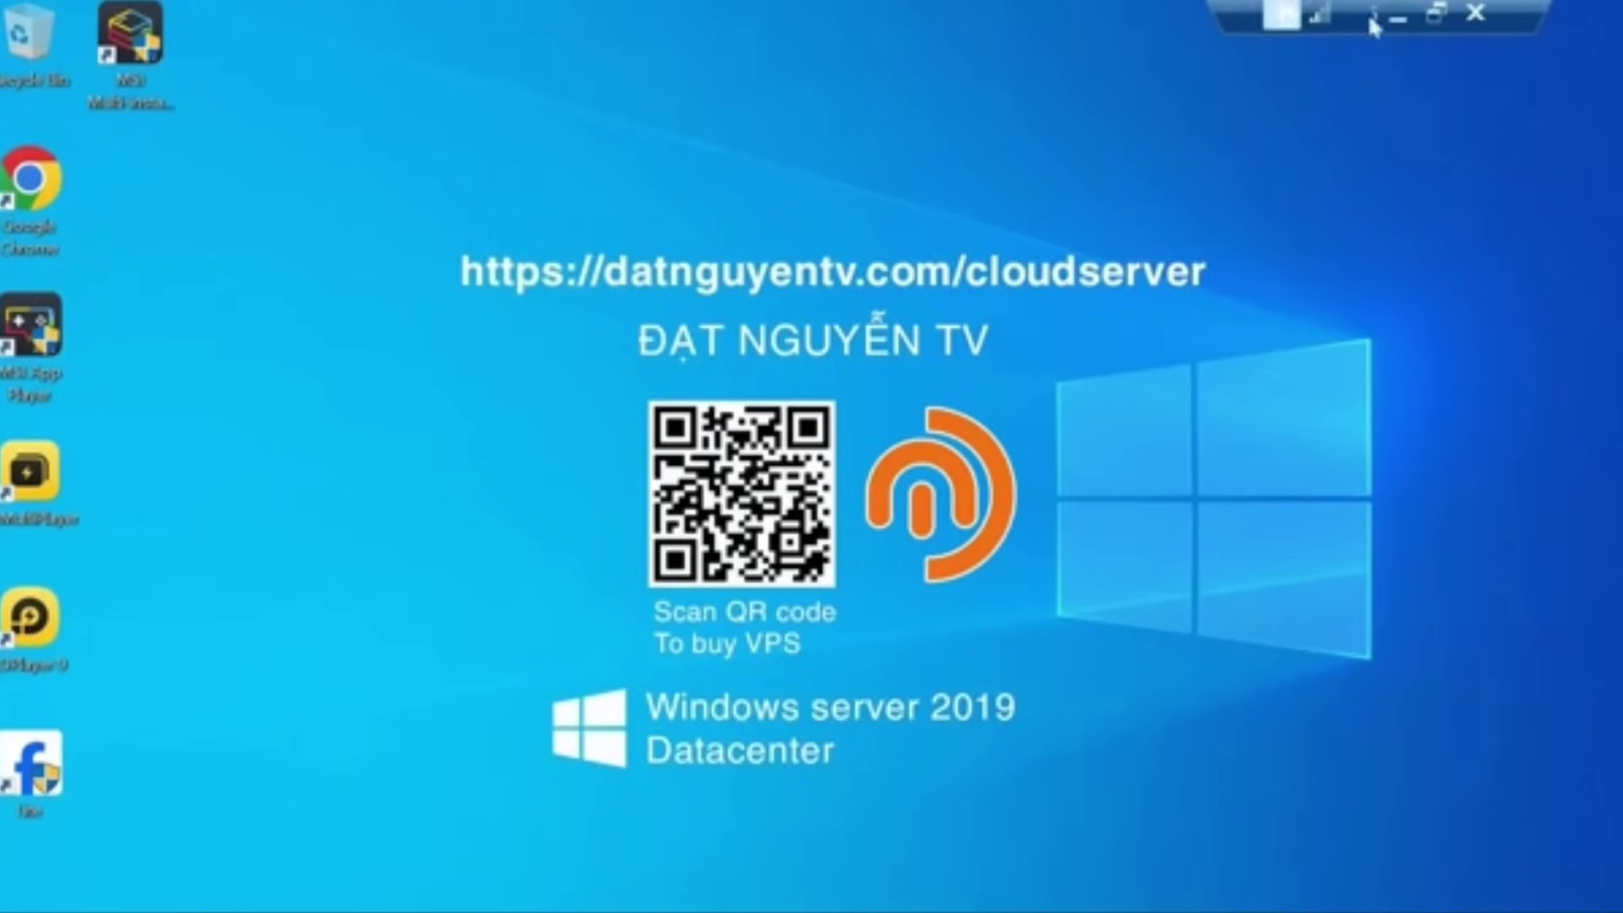
# Take the remote session out of full screen and widen its window across the desktop.
pyautogui.click(1435, 14)
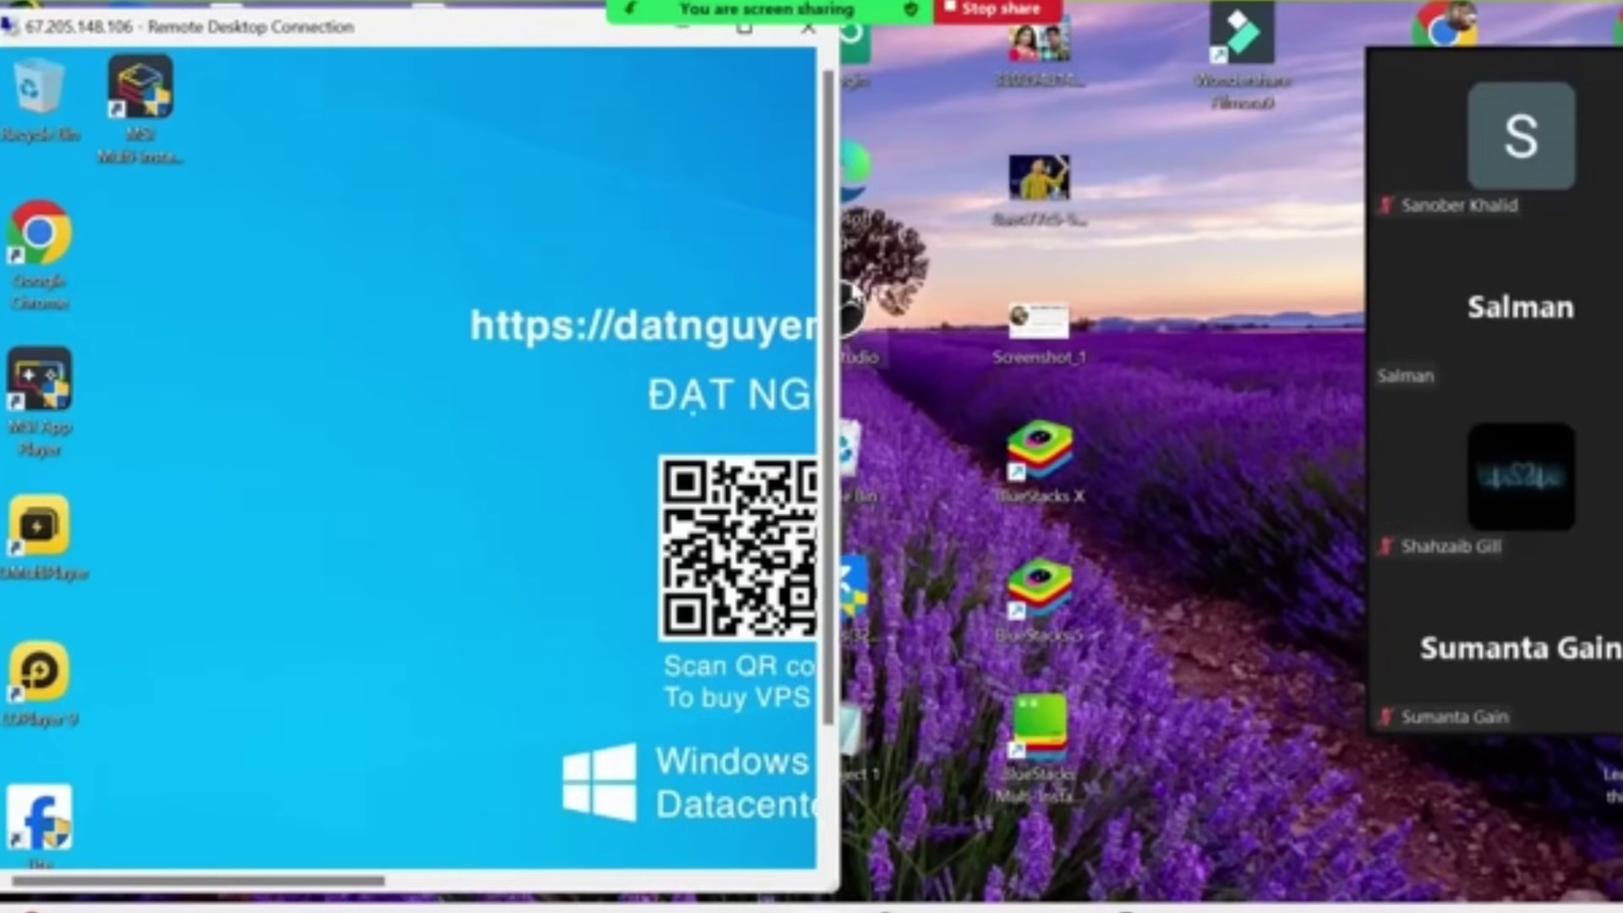
pyautogui.moveTo(833, 270); pyautogui.dragTo(1366, 304)
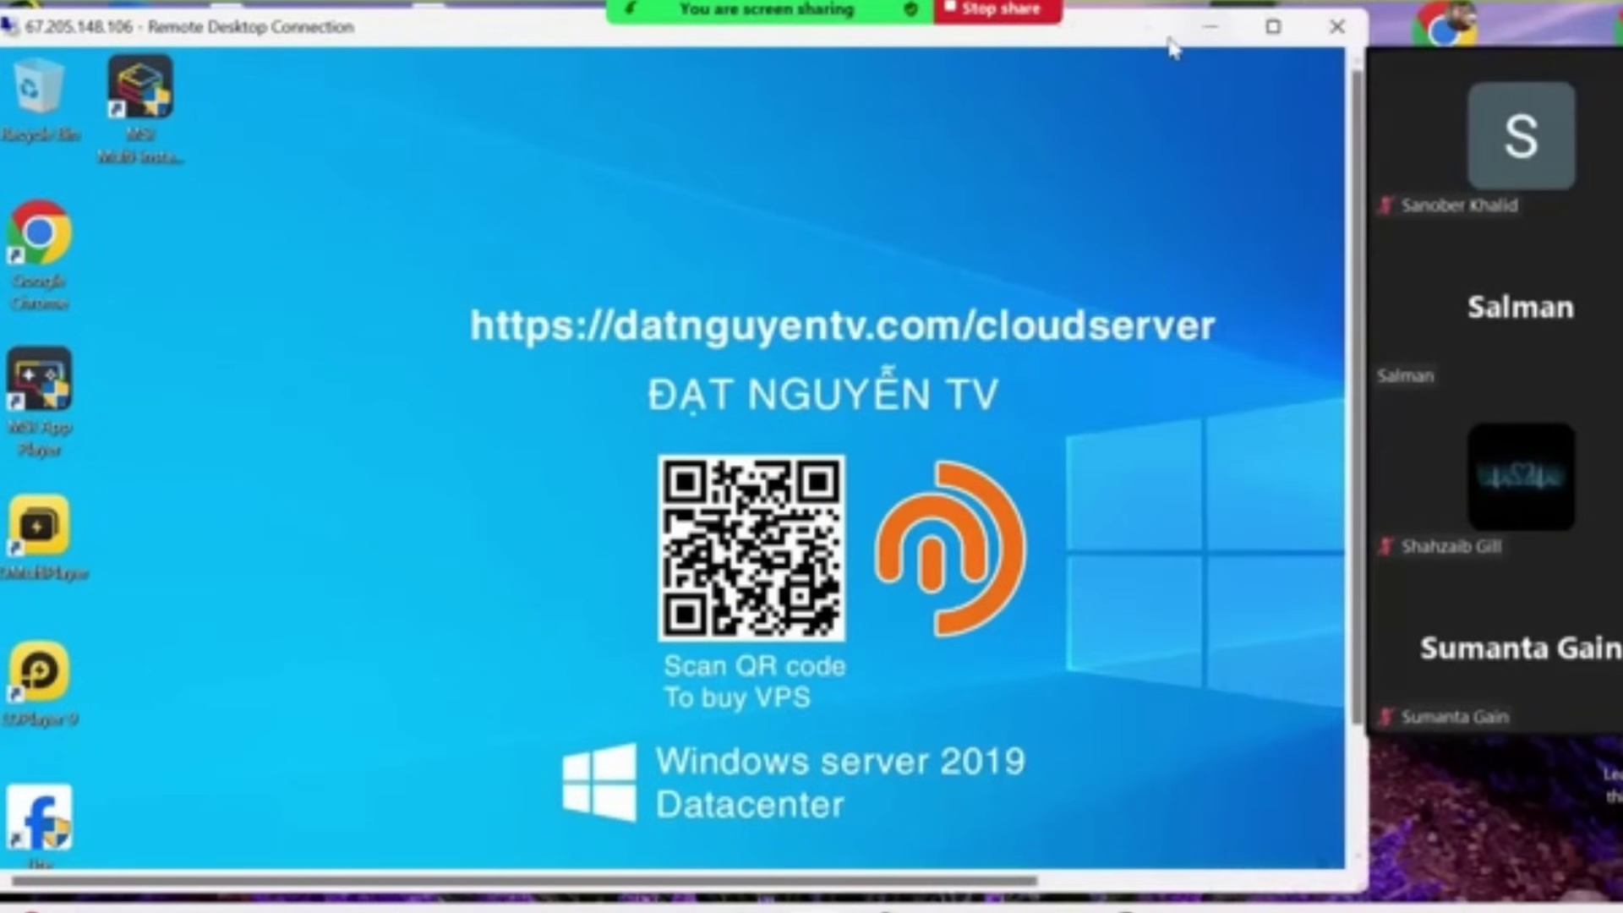
# Read the participants' replies in the meeting chat and put the chat window away.
pyautogui.moveTo(778, 10)
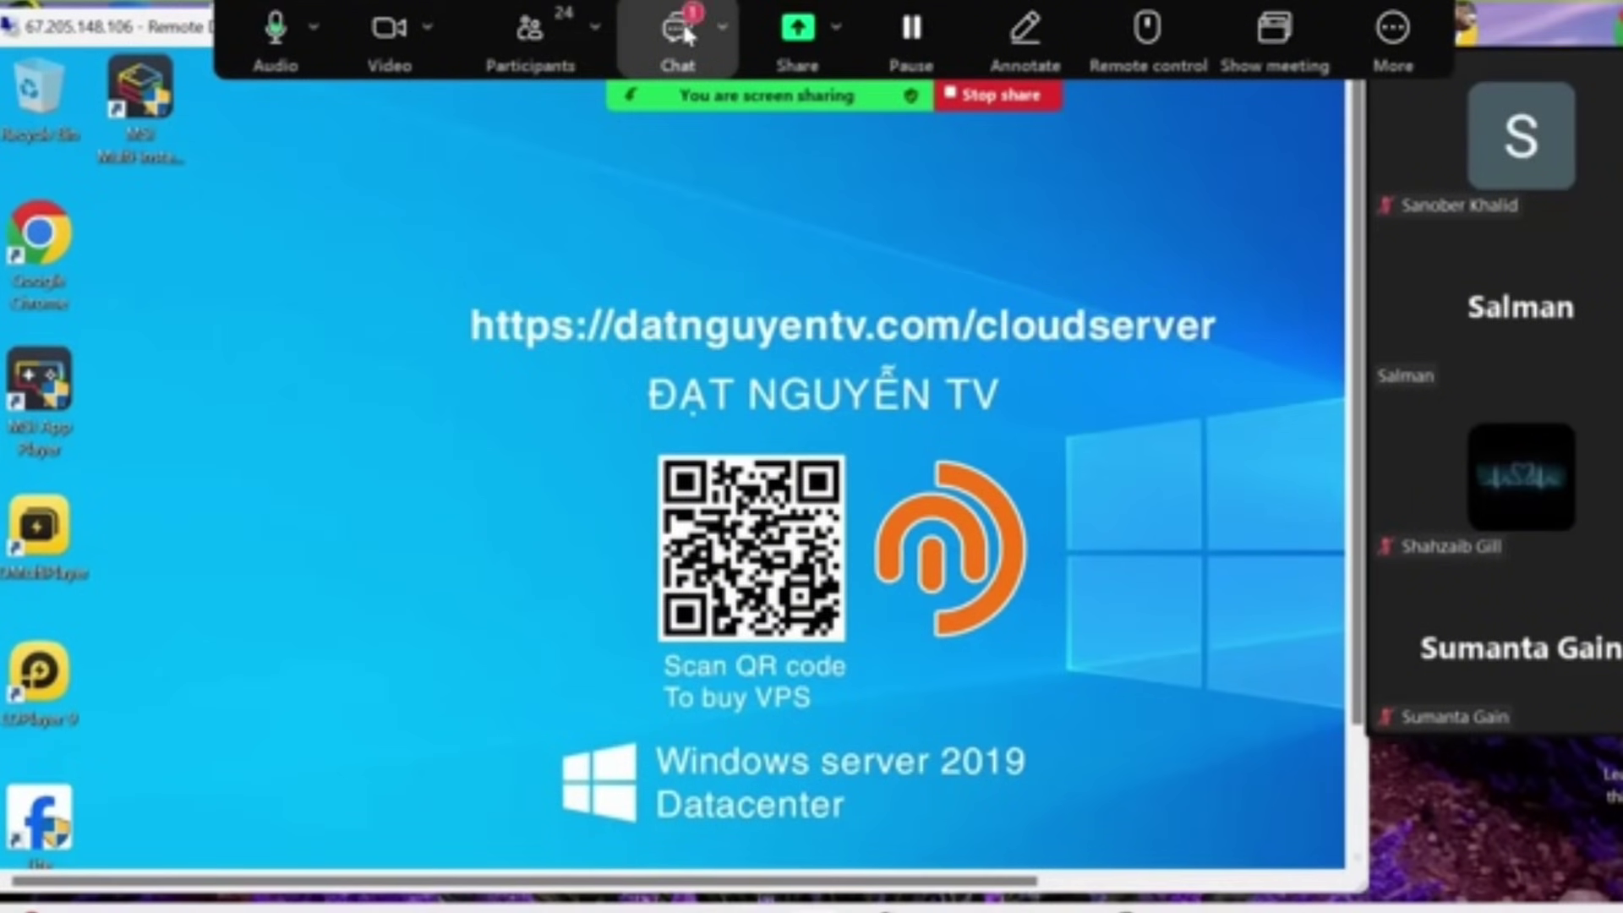
pyautogui.click(686, 34)
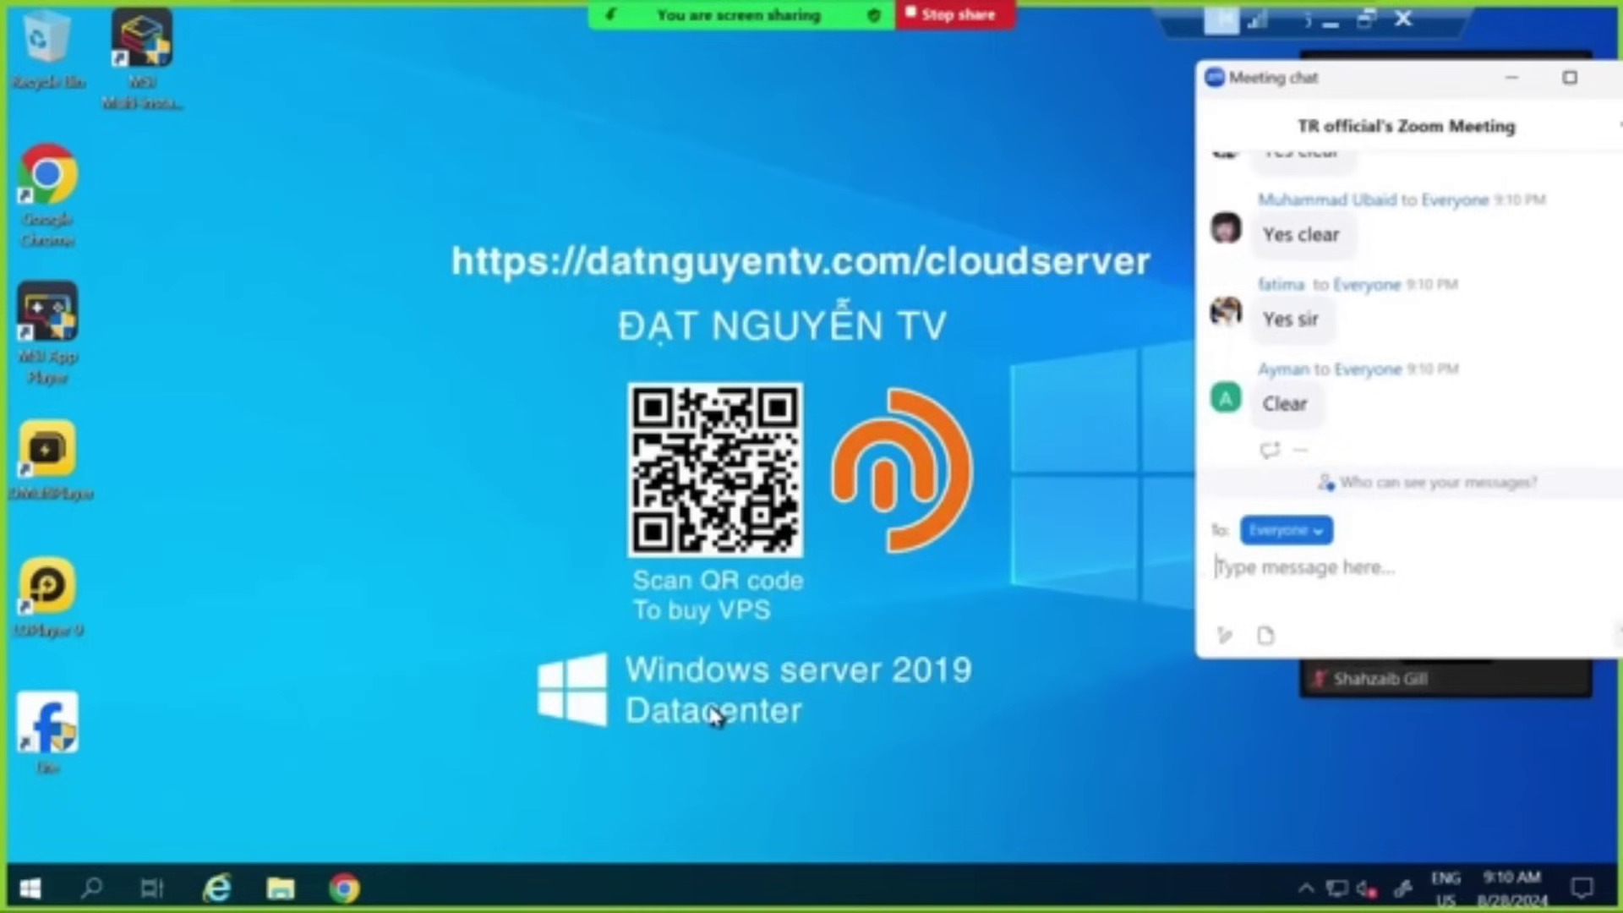
pyautogui.click(115, 317)
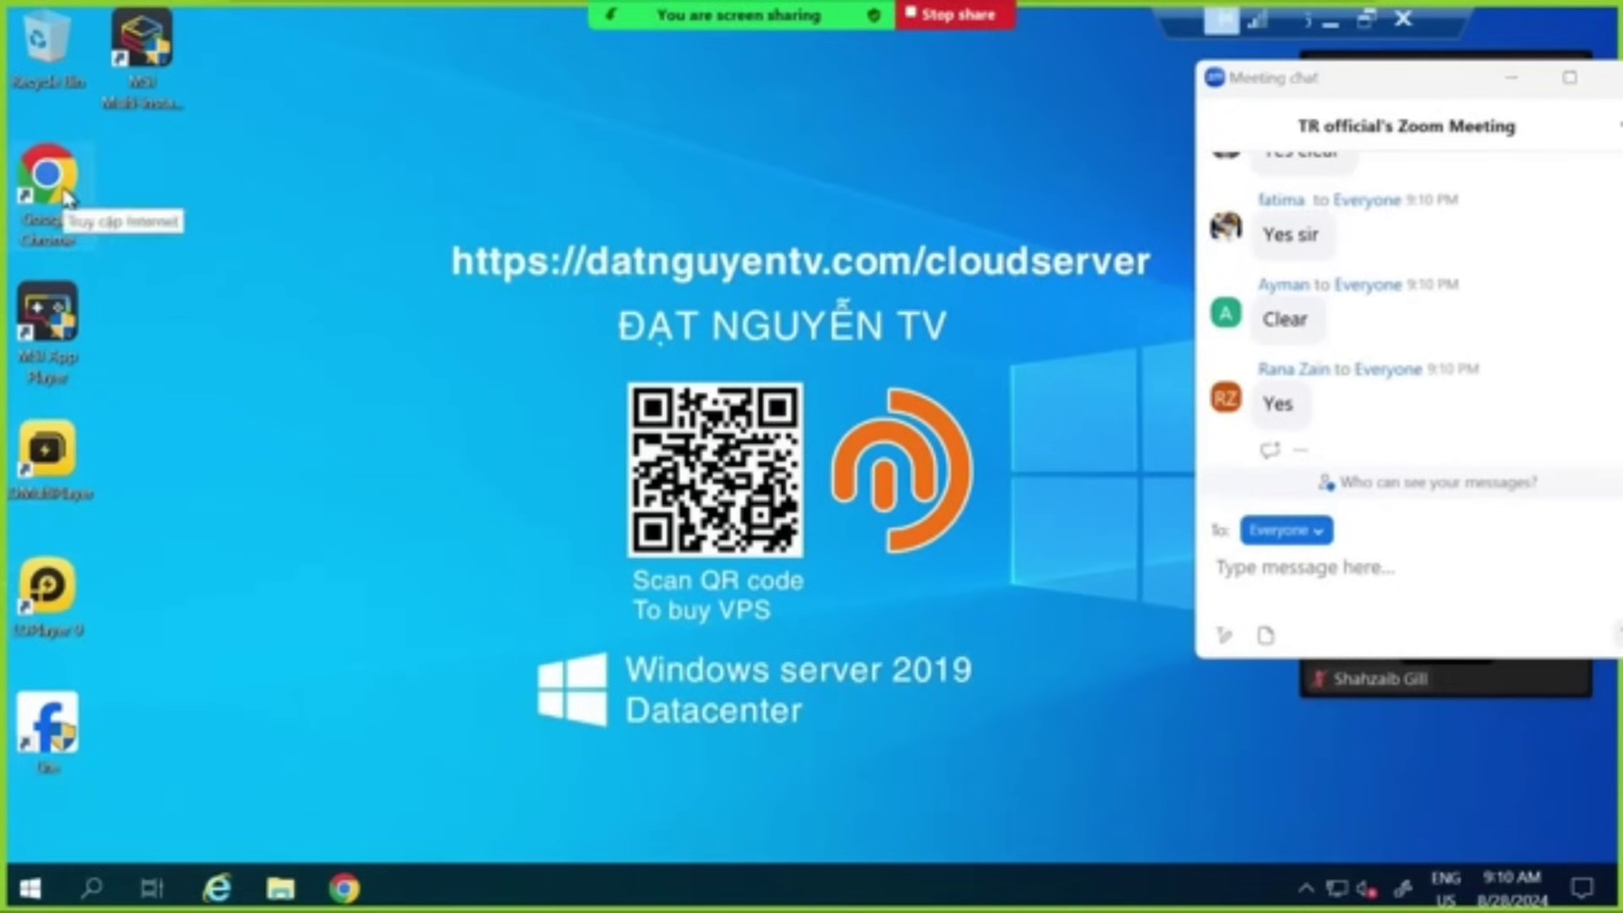
pyautogui.click(1569, 77)
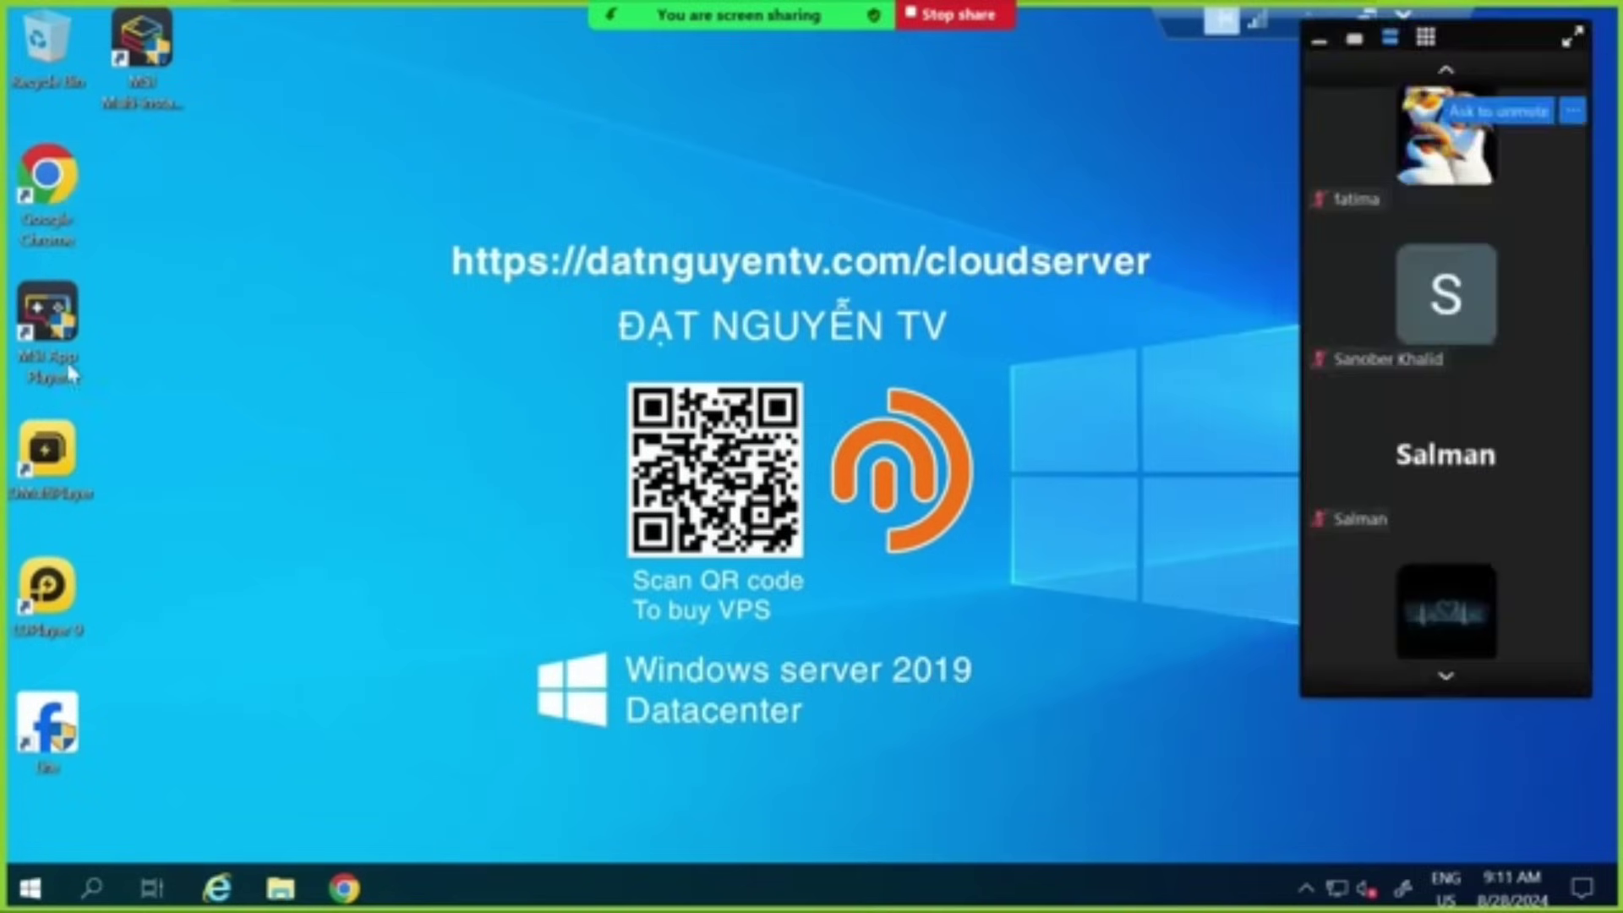
# Open Google Chrome on the remote desktop and search Google for "ldplayer".
pyautogui.doubleClick(48, 173)
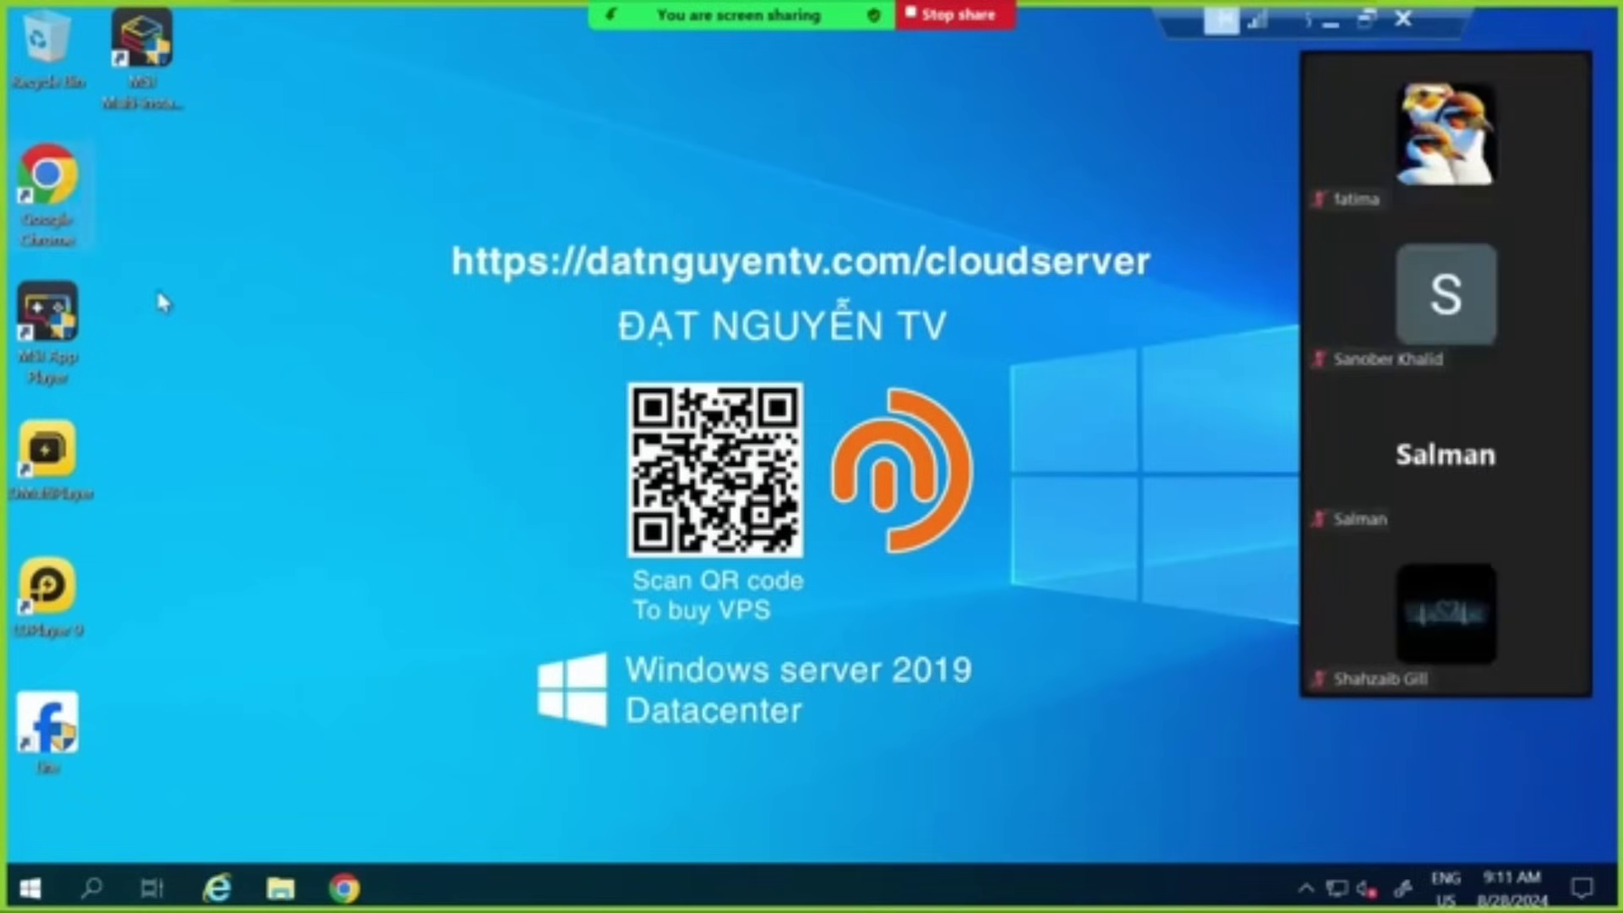
pyautogui.click(590, 518)
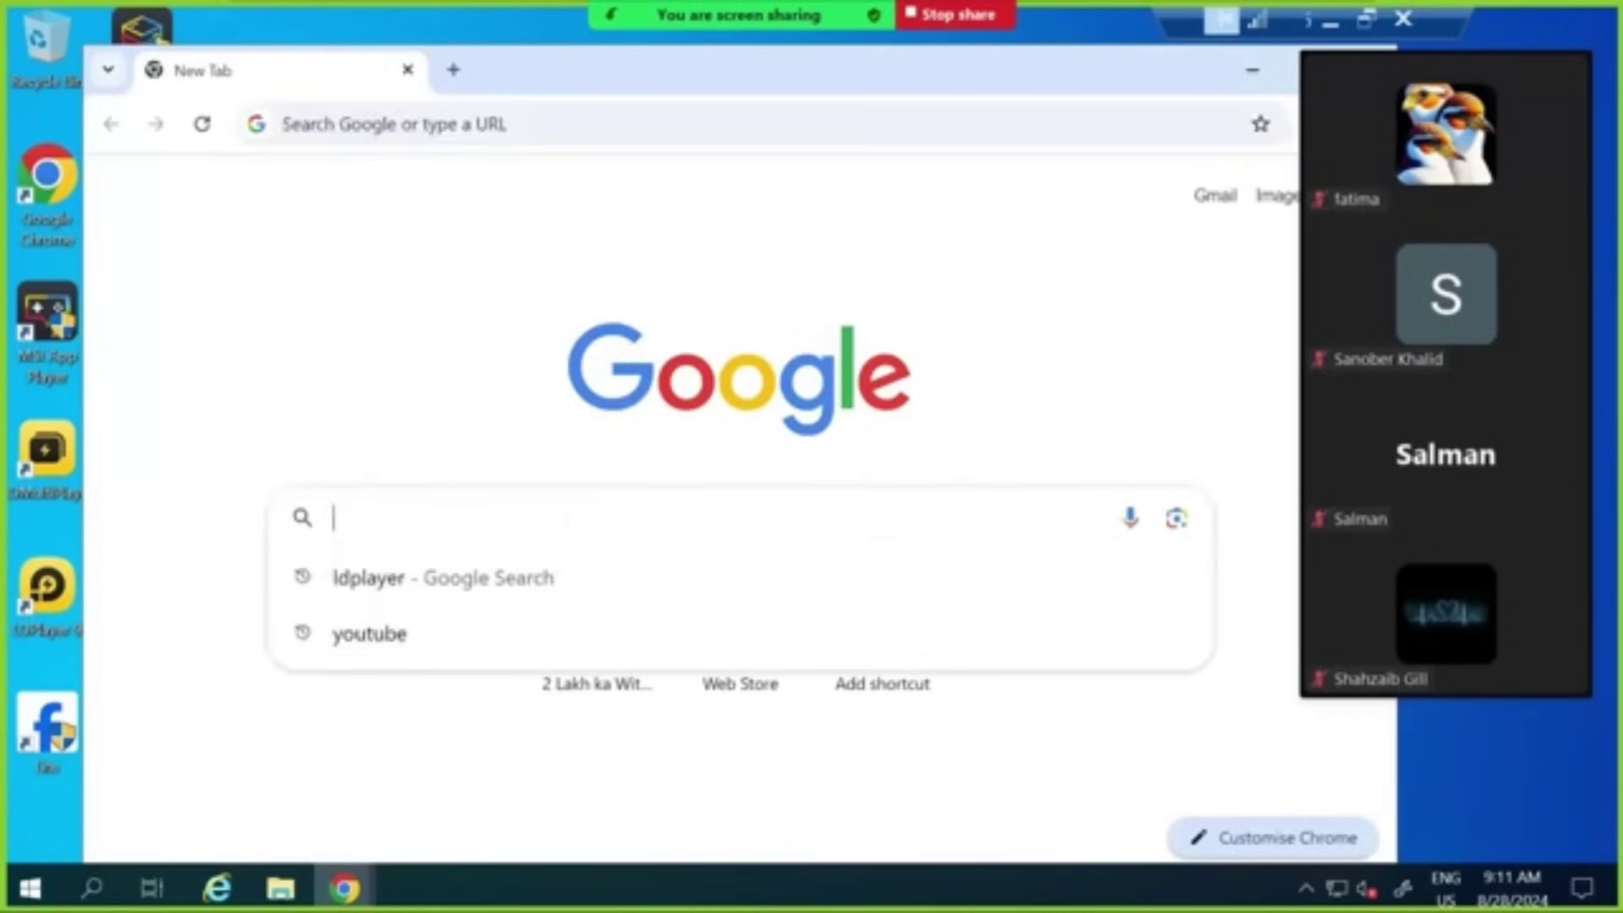
pyautogui.click(385, 592)
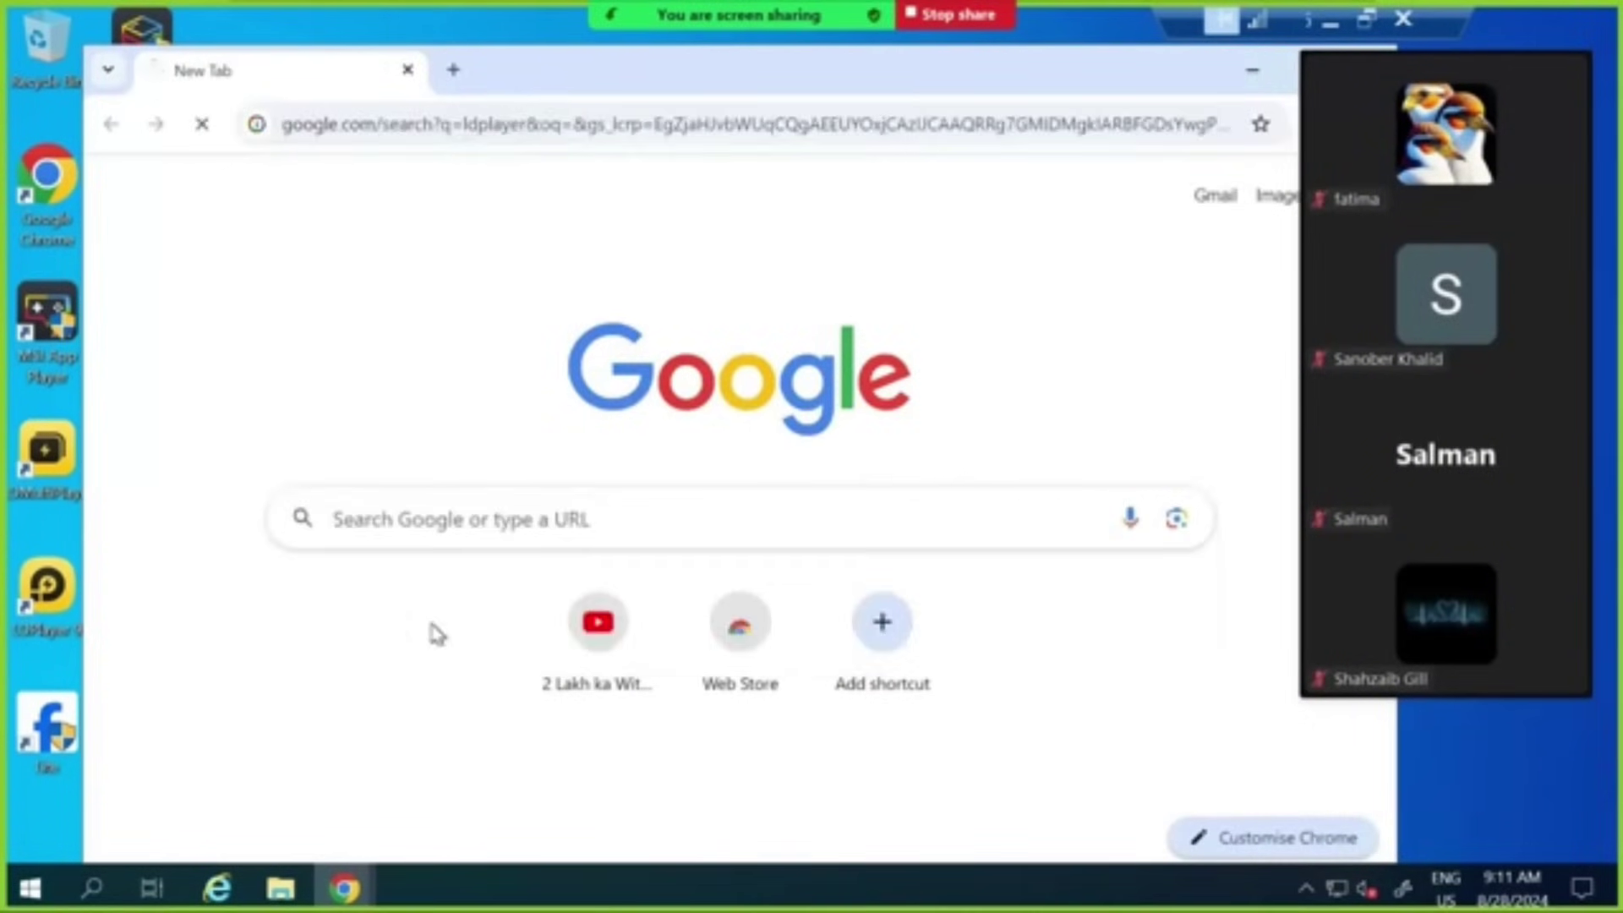
# Open the ldplayer.net website from the search results and maximize the browser window.
pyautogui.click(1125, 175)
pyautogui.click(1252, 175)
pyautogui.click(371, 445)
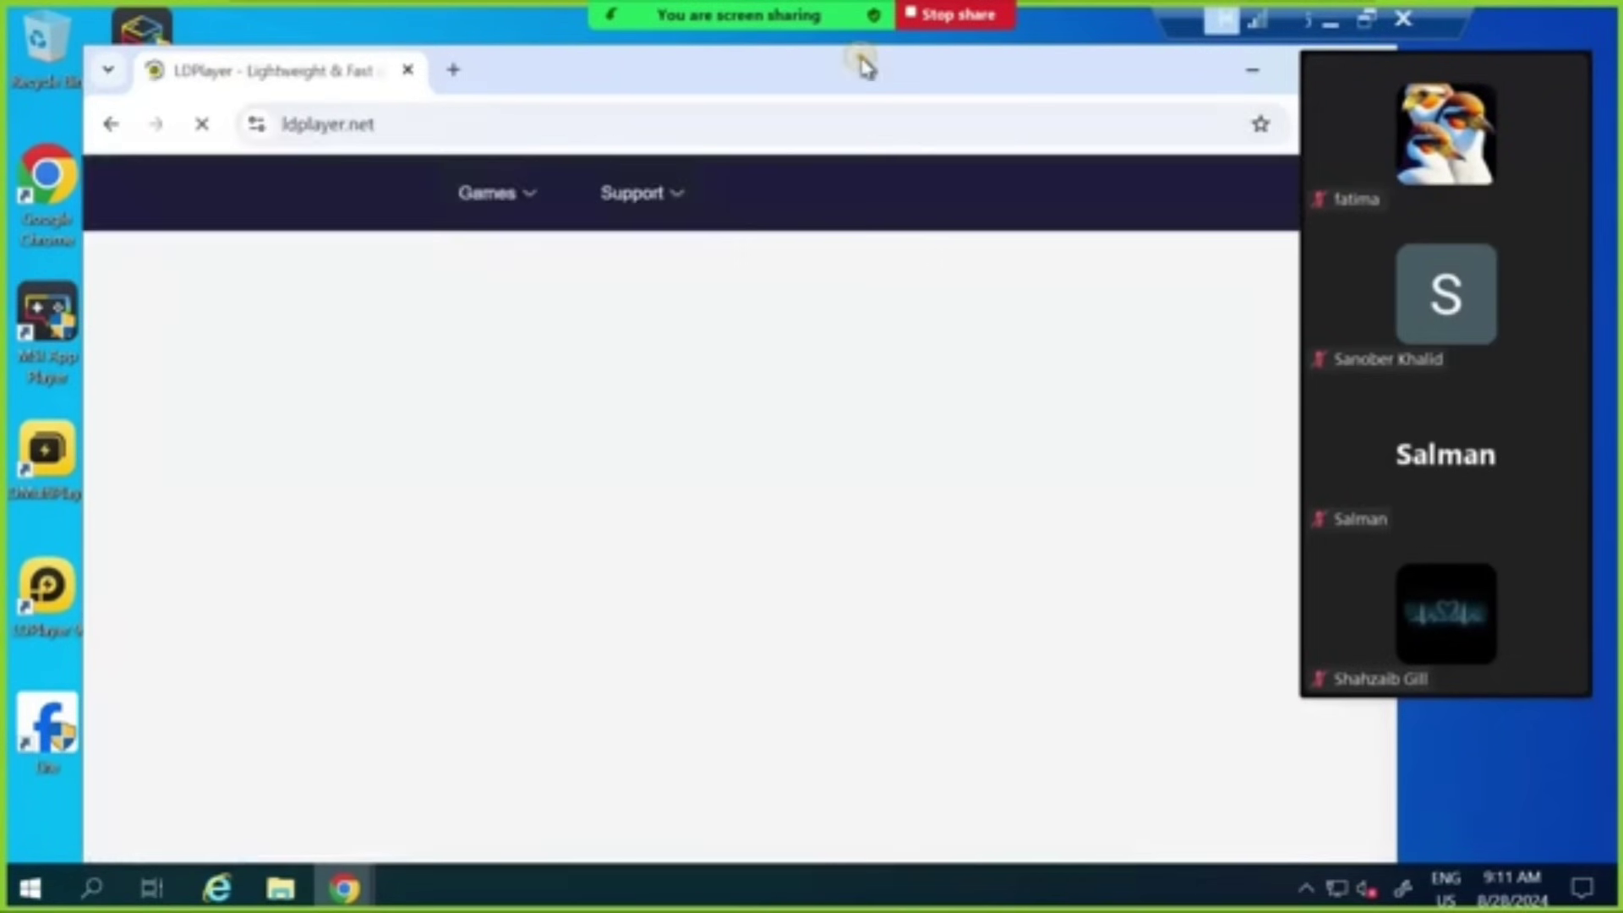
pyautogui.doubleClick(861, 62)
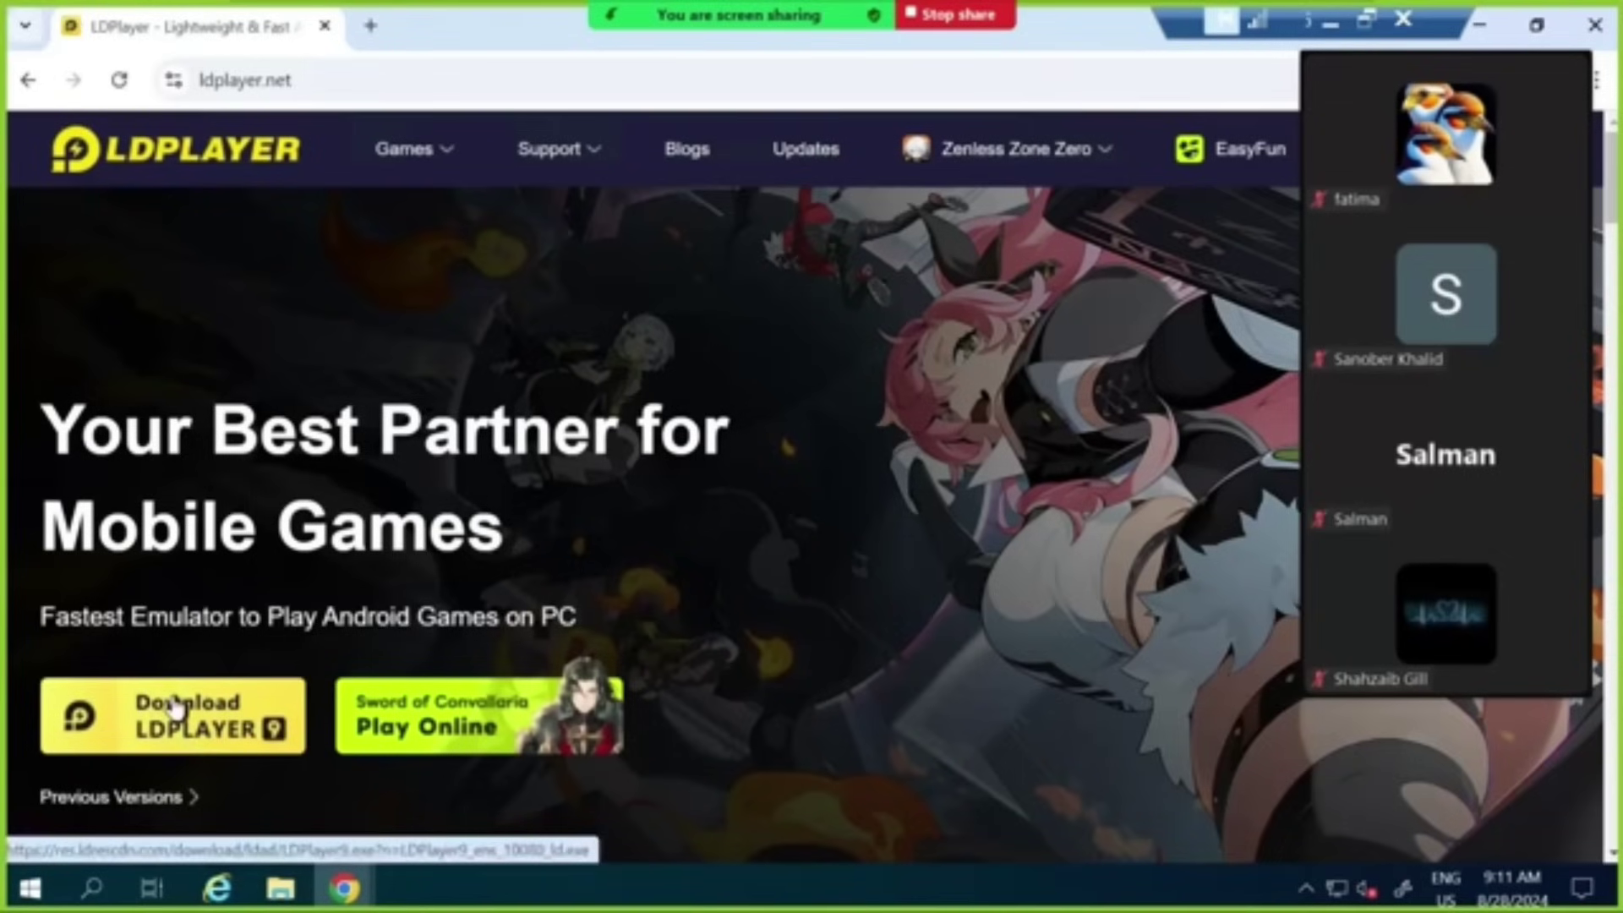
# Move the meeting's video thumbnail clear of the browser's window controls and close Chrome.
pyautogui.moveTo(668, 56)
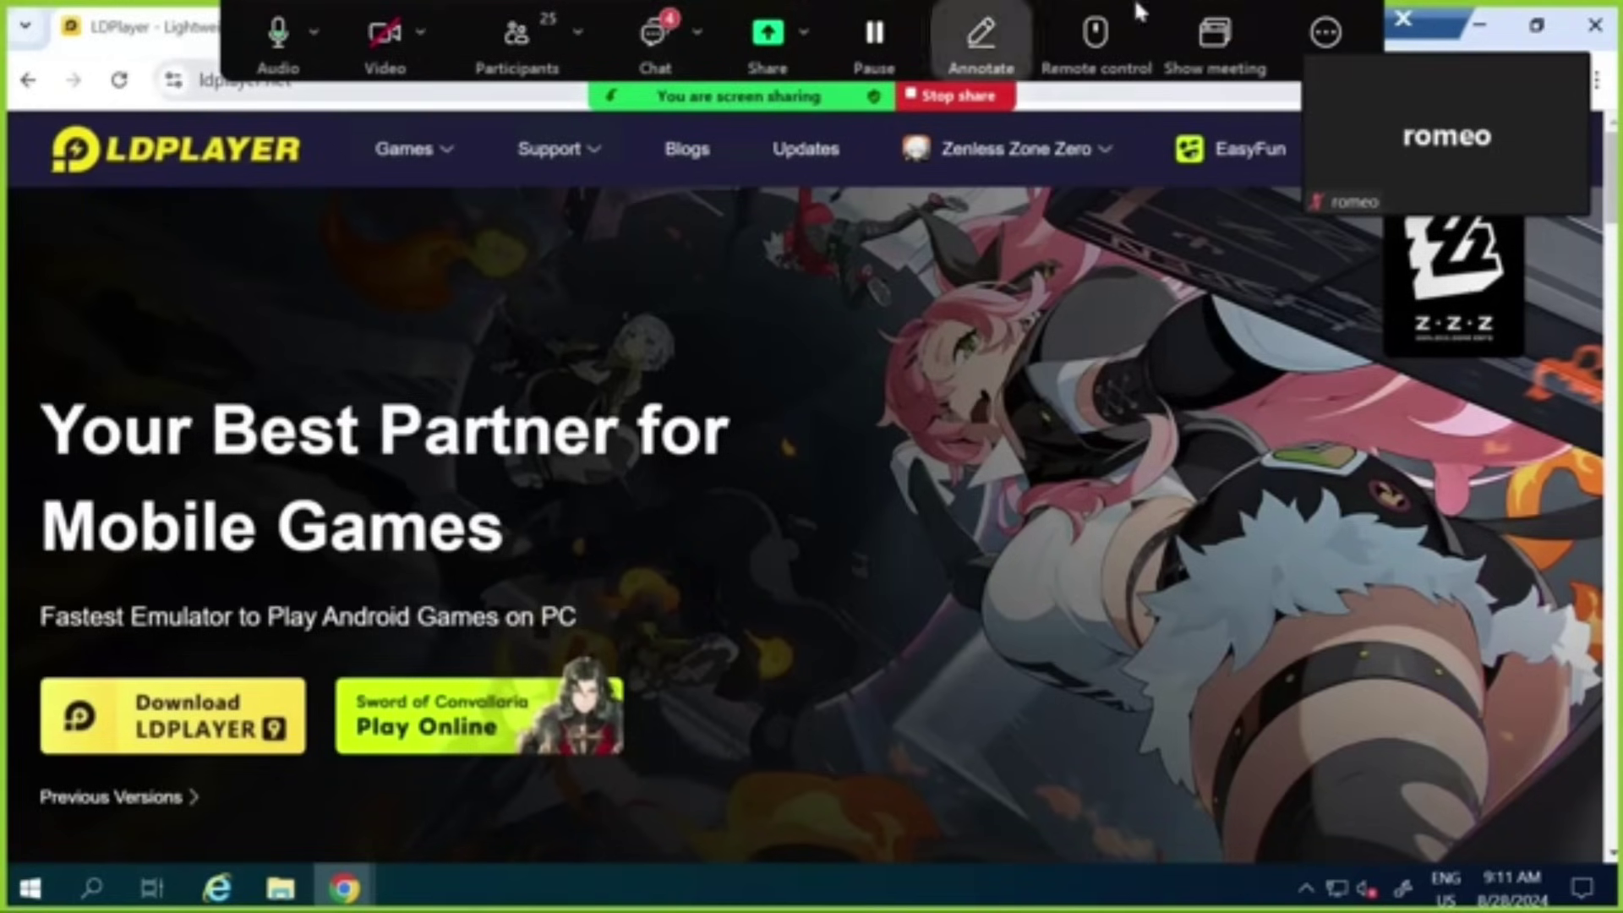
pyautogui.moveTo(1359, 90)
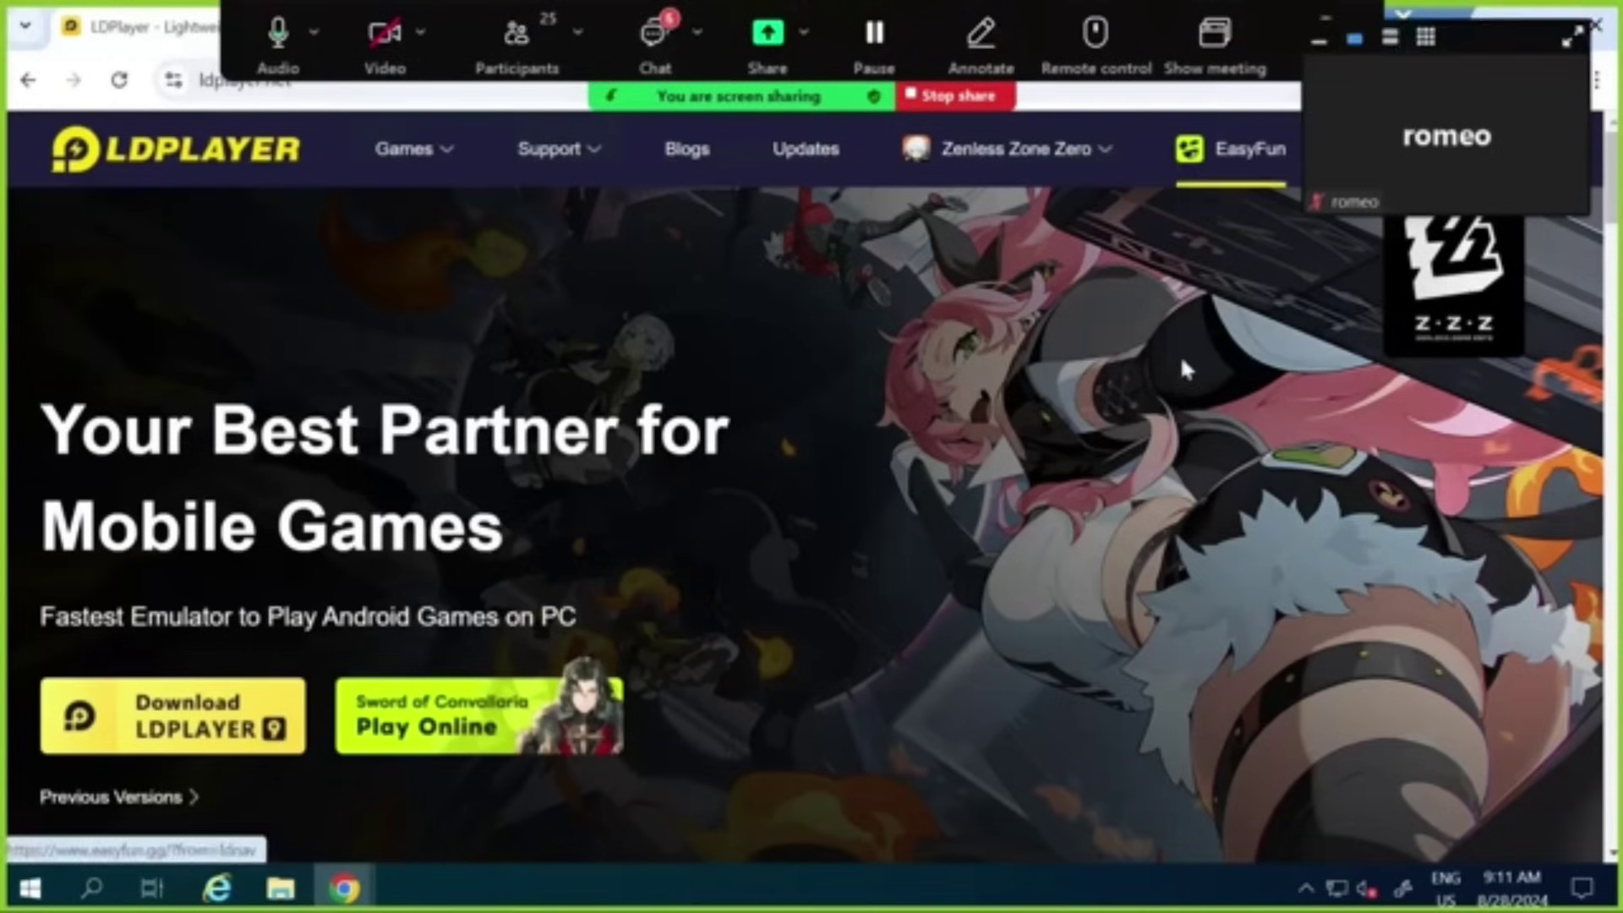
pyautogui.moveTo(1520, 43); pyautogui.dragTo(1555, 253)
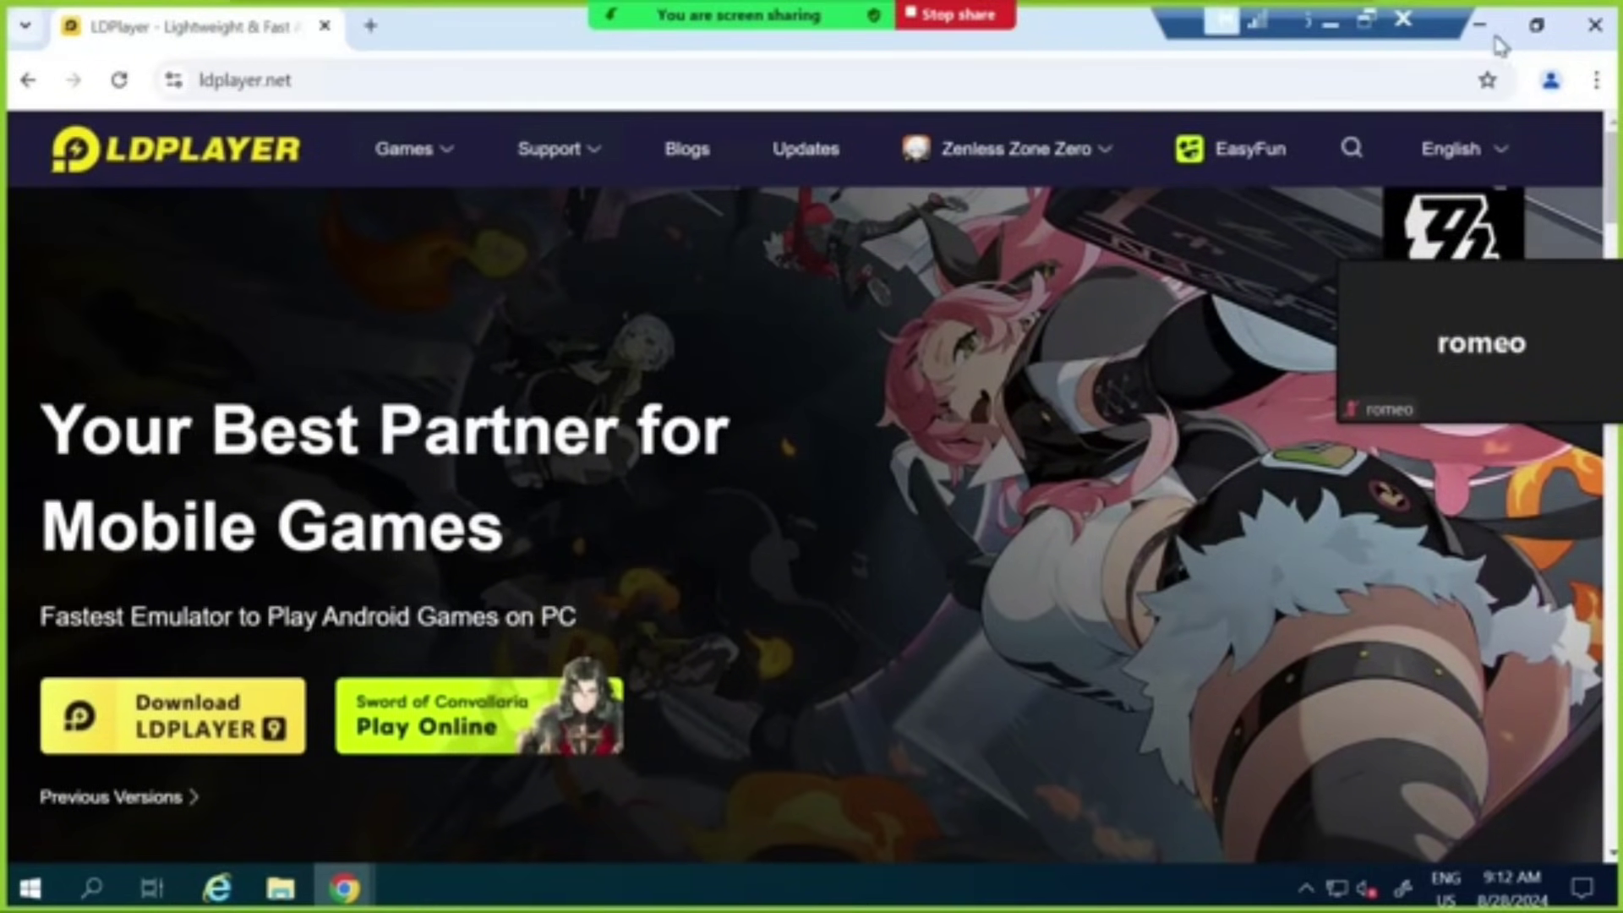
pyautogui.click(1595, 27)
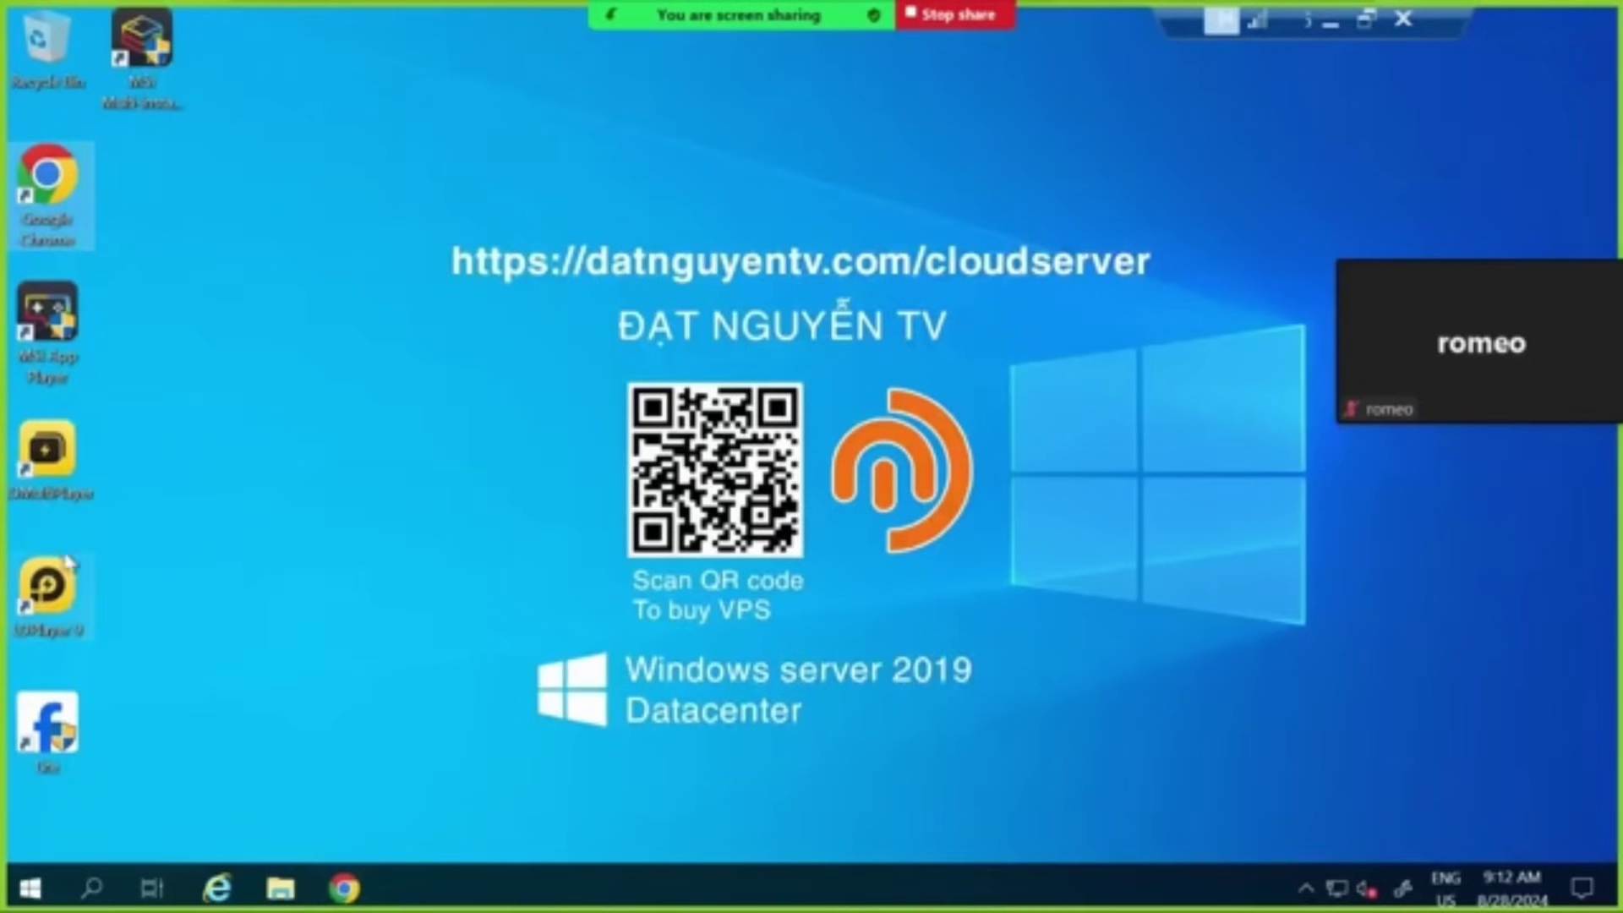
# Launch LDPlayer 9 from the remote desktop and close it again, confirming the exit.
pyautogui.doubleClick(52, 602)
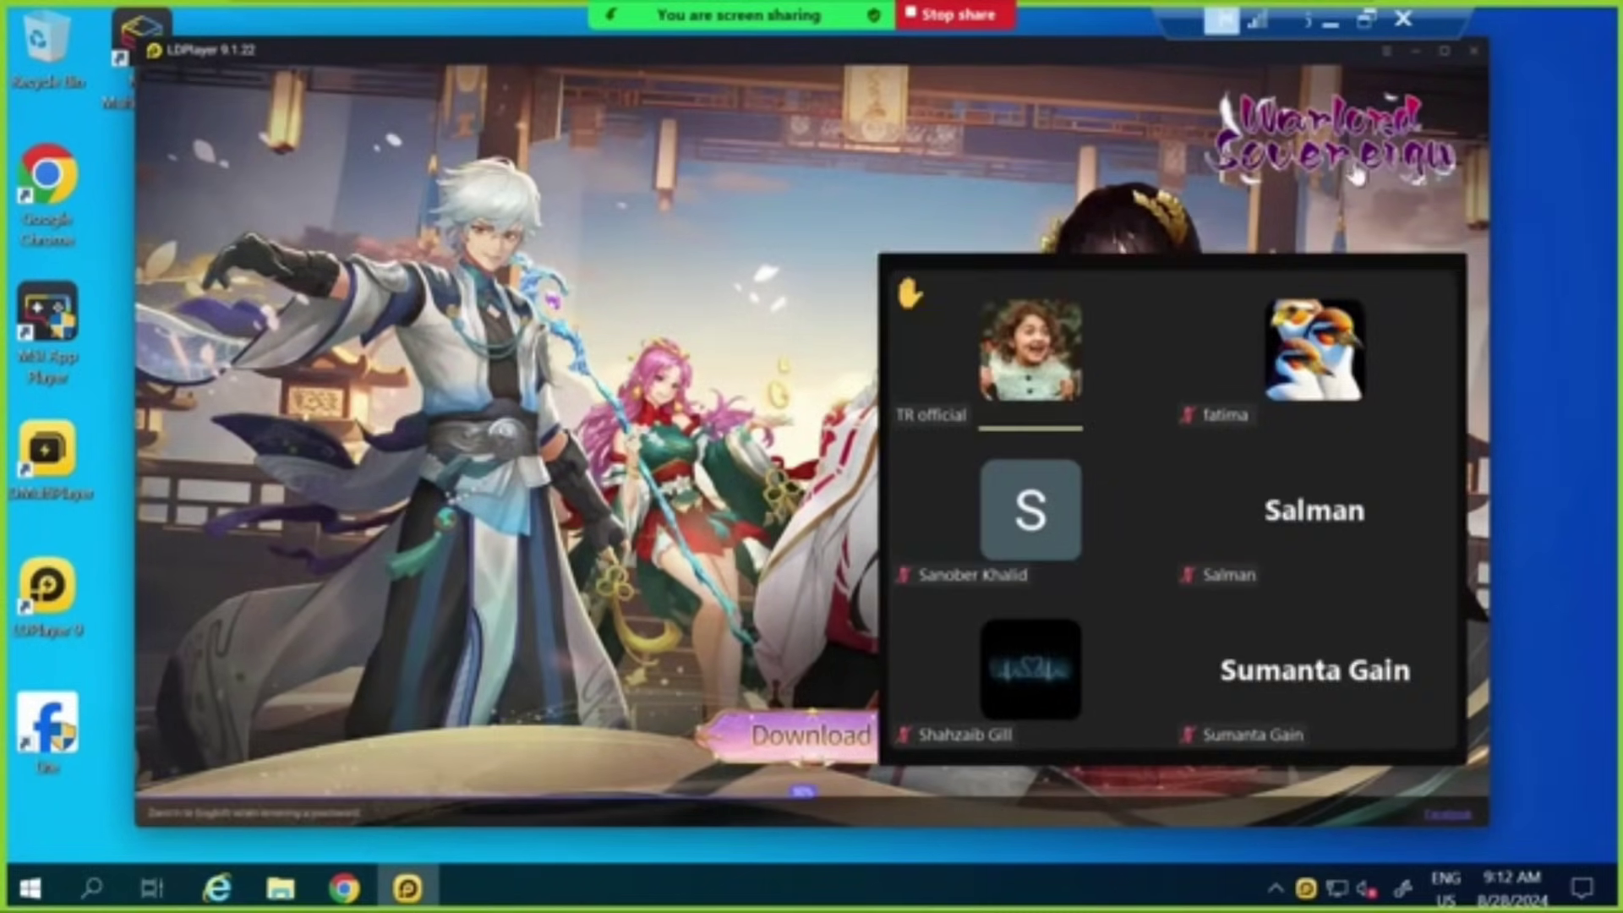
pyautogui.click(1476, 52)
pyautogui.click(848, 470)
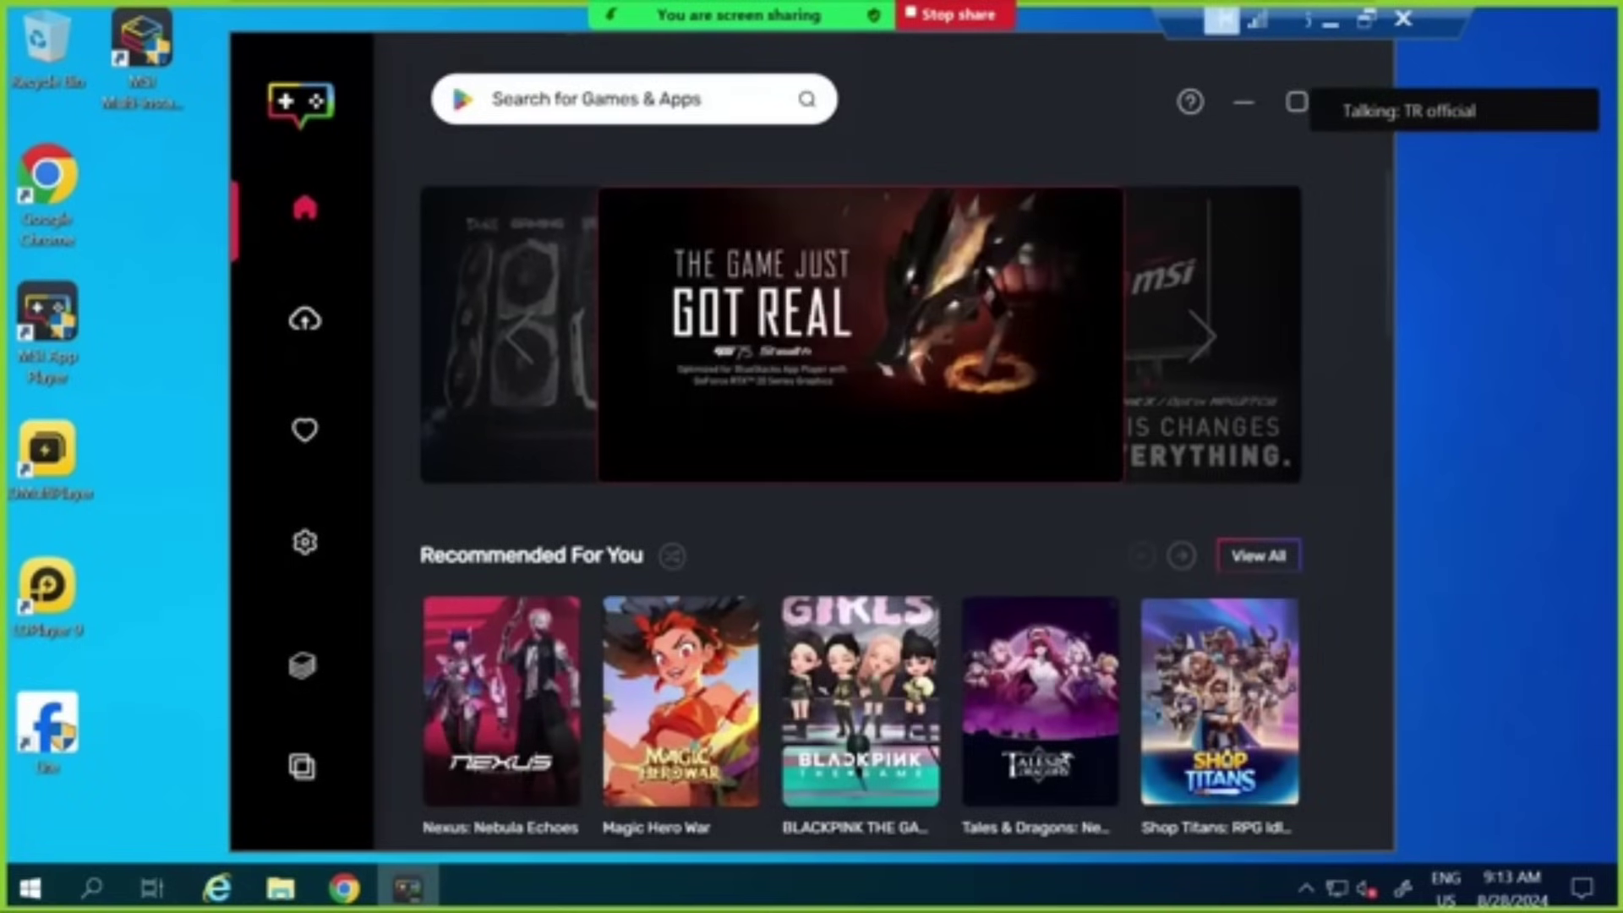
# Search the MSI App Player store for "facebook" and open the Facebook Lite page.
pyautogui.click(492, 99)
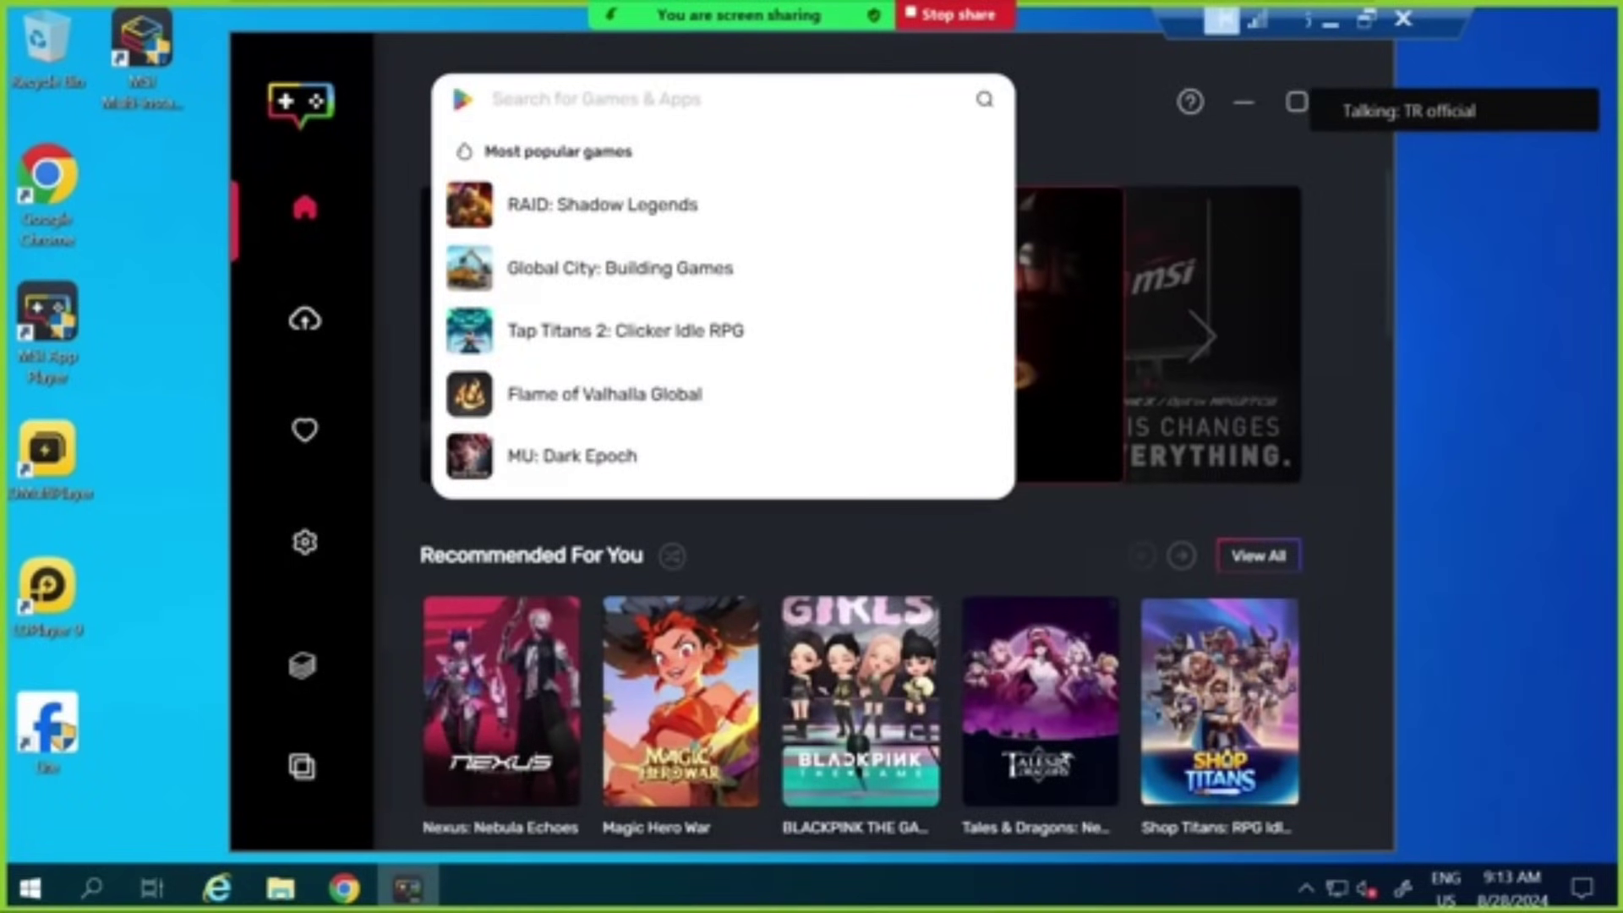
pyautogui.write('facebook')
pyautogui.click(568, 213)
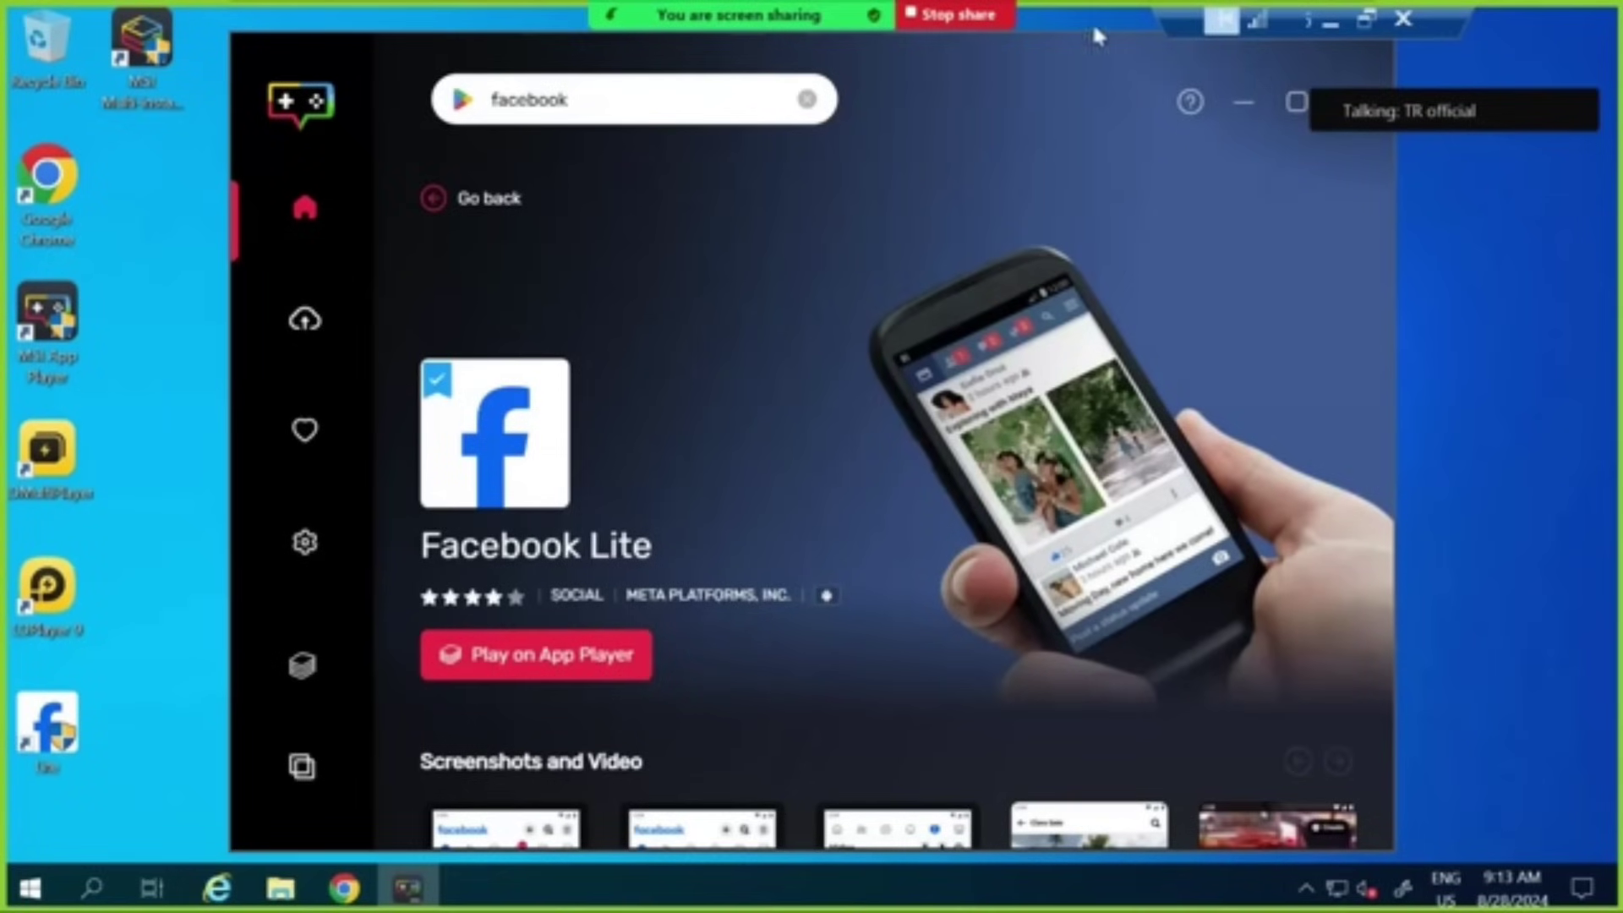
# Minimize the MSI App Player store window and show the meeting chat.
pyautogui.click(1246, 103)
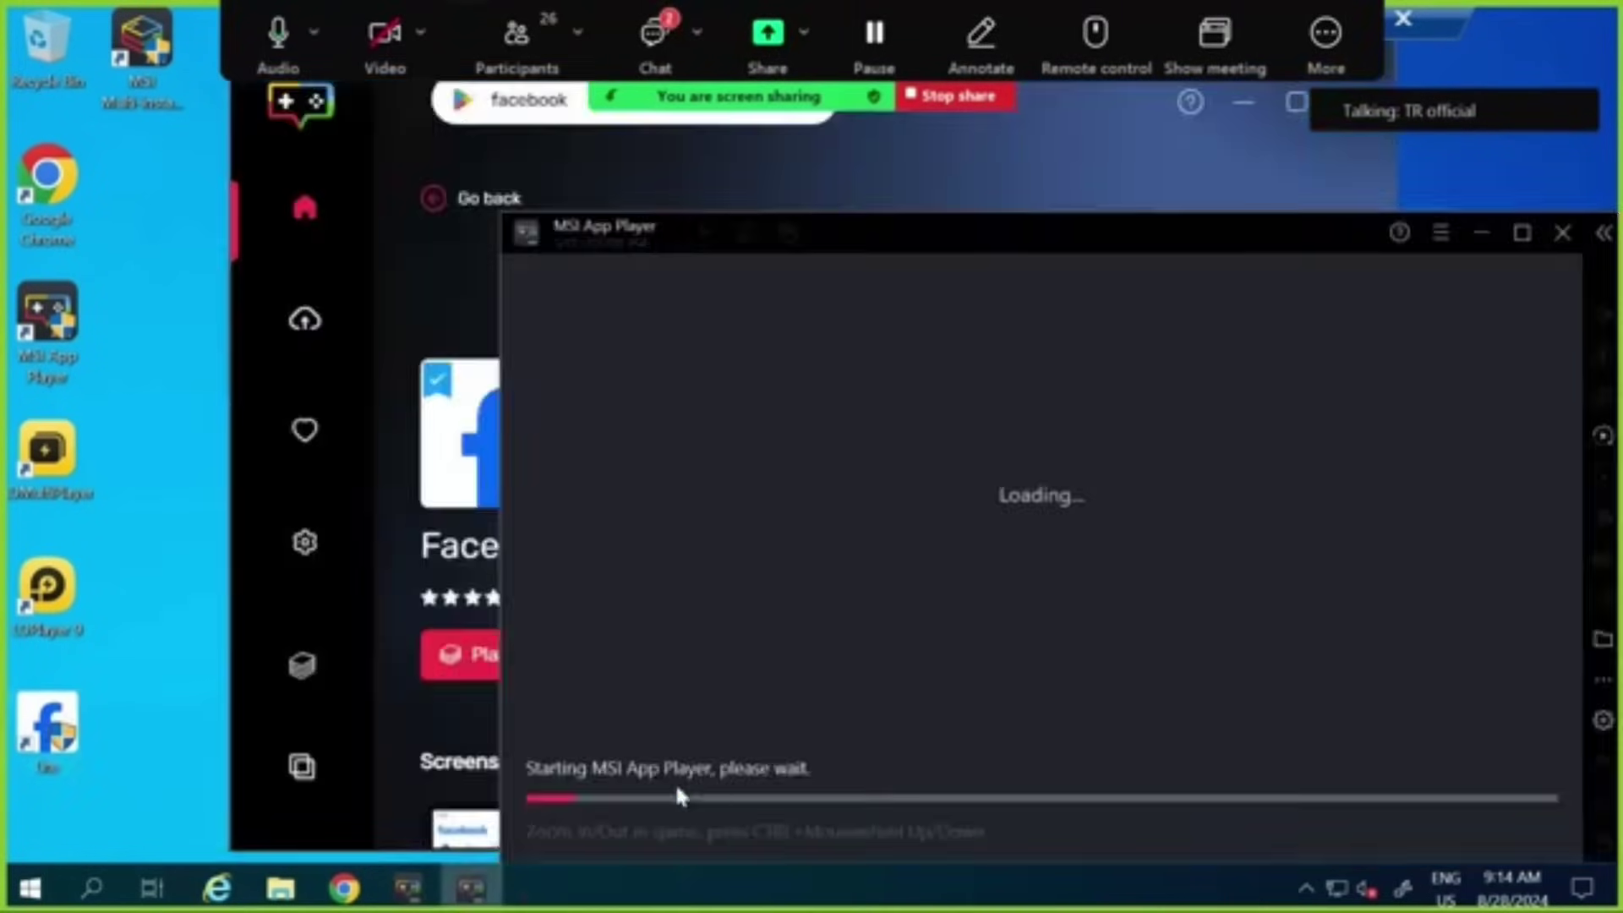
pyautogui.click(661, 43)
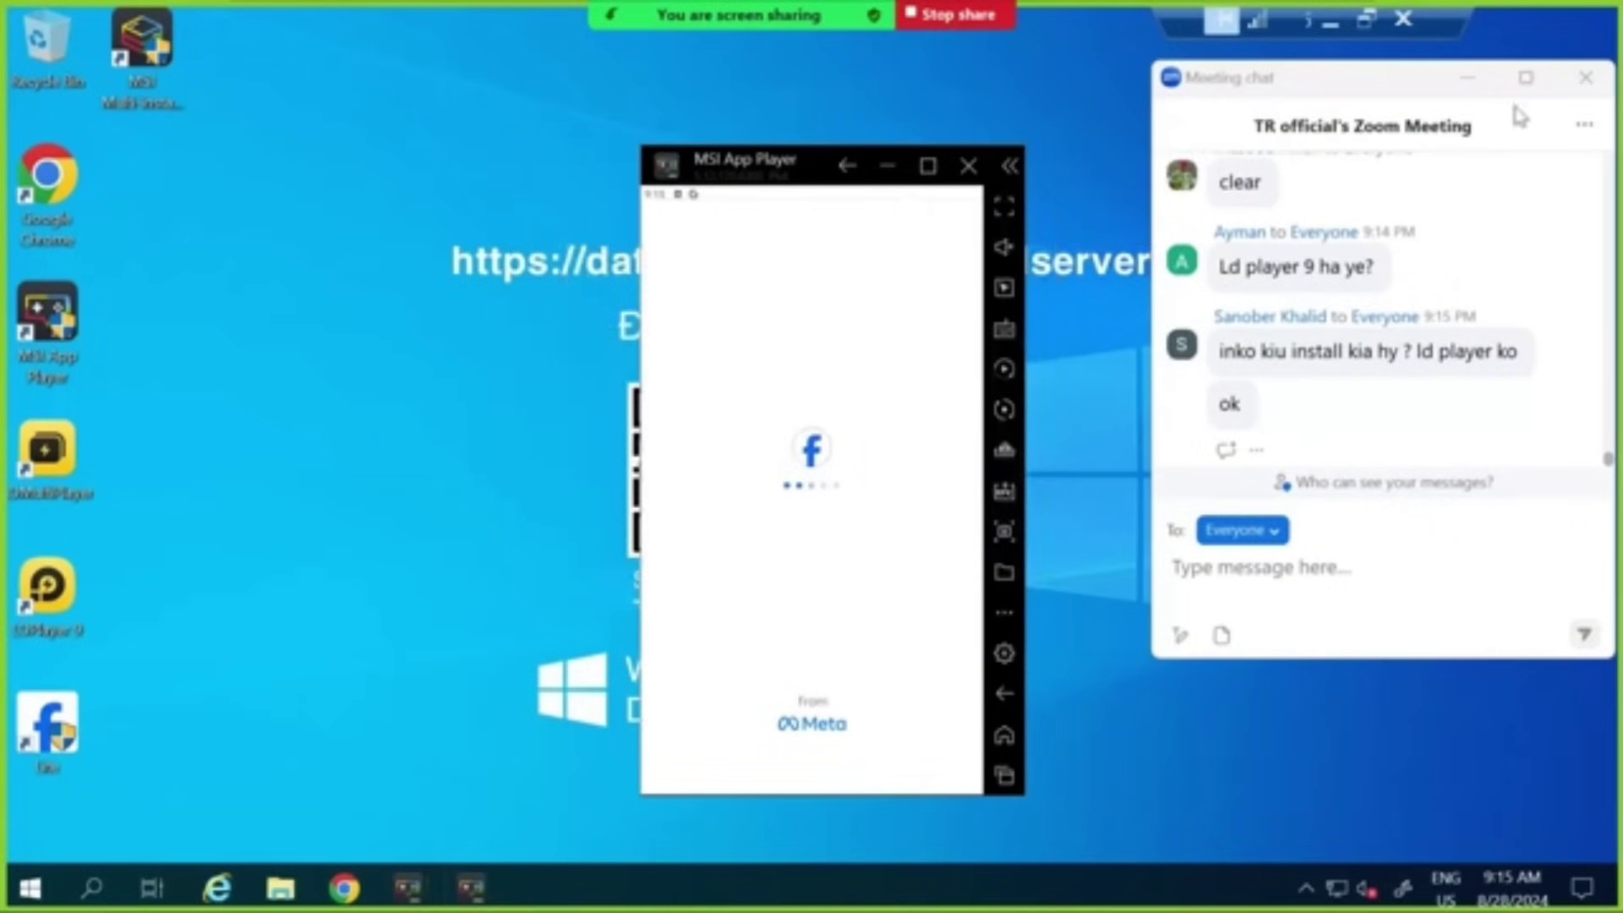
# Show the emulator's Android notifications, dismiss the Facebook Lite entries one by one, and close the notification shade.
pyautogui.click(858, 192)
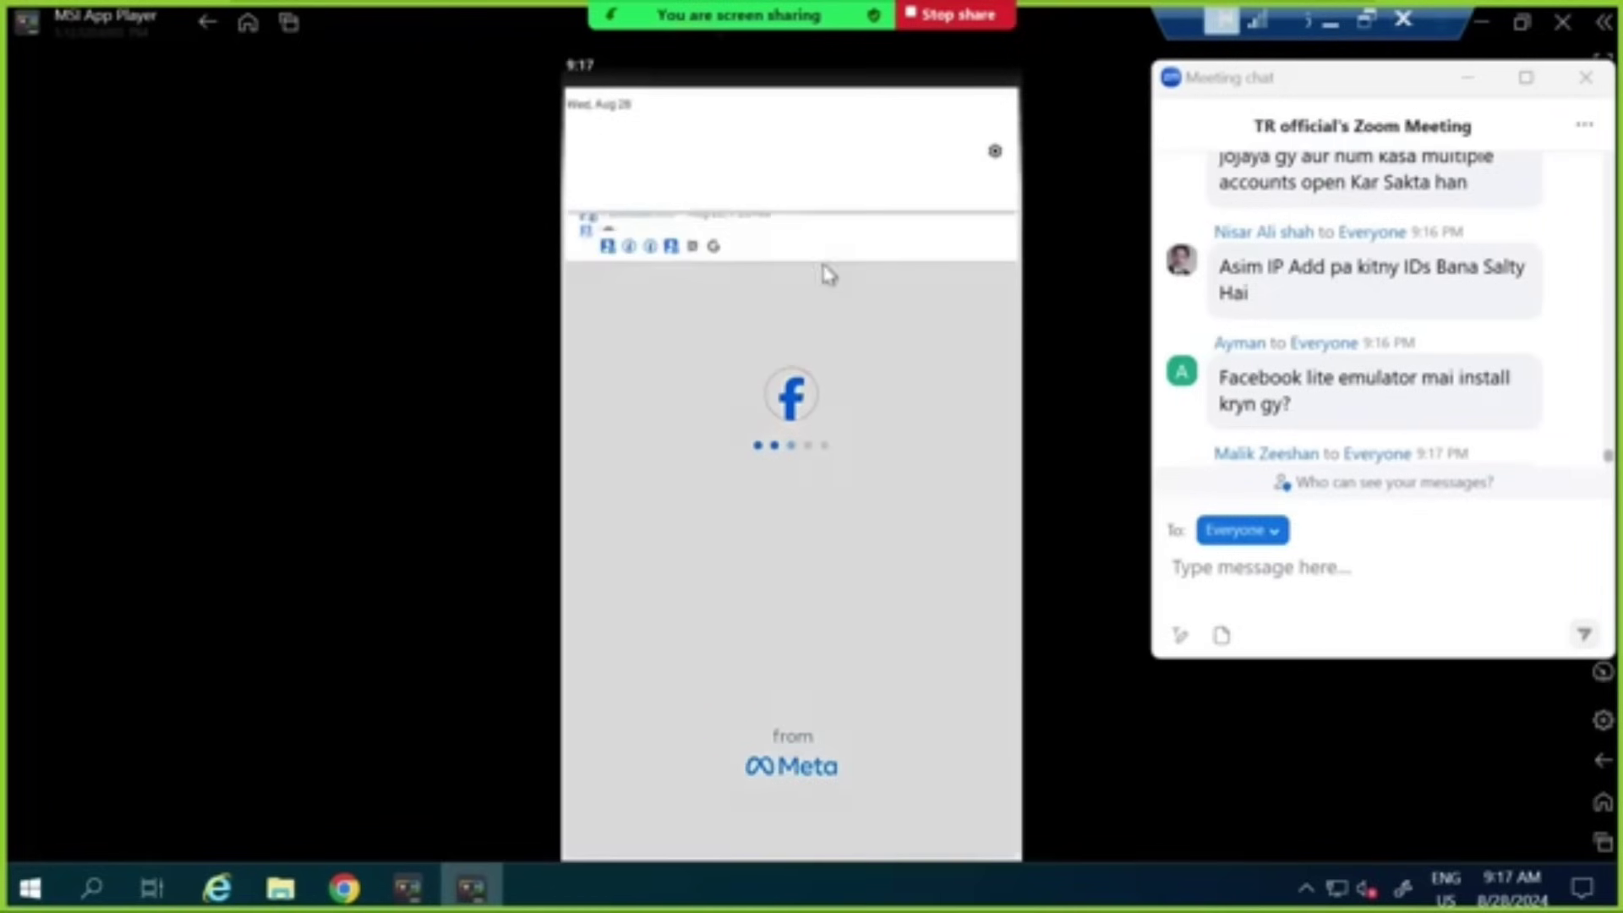
pyautogui.moveTo(826, 271); pyautogui.dragTo(893, 360)
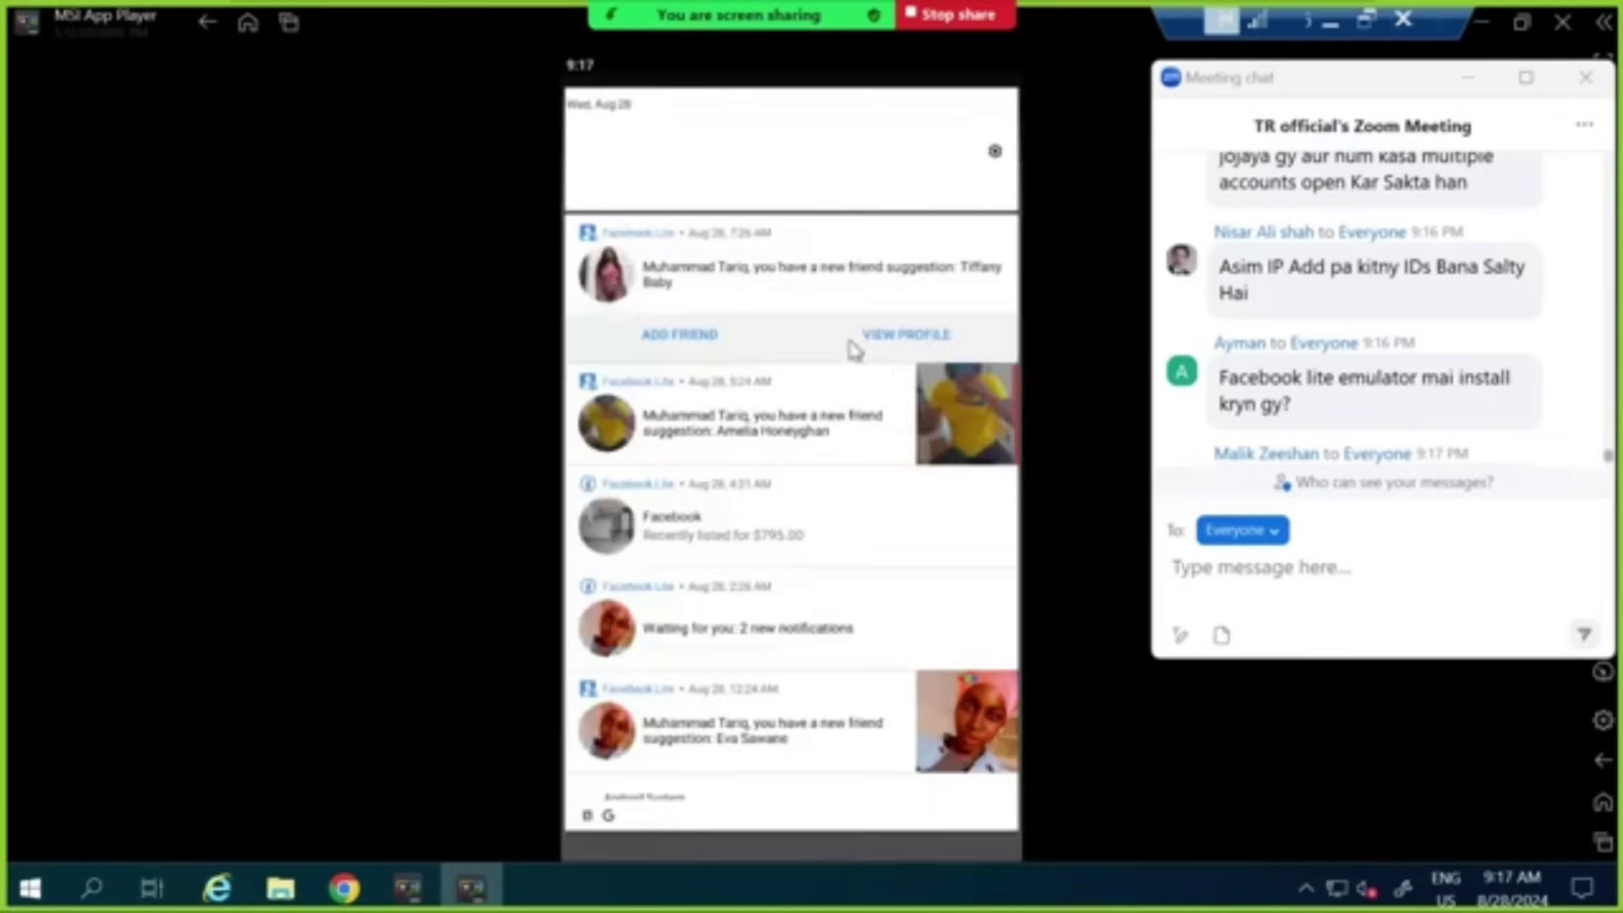
pyautogui.moveTo(927, 297); pyautogui.dragTo(502, 323)
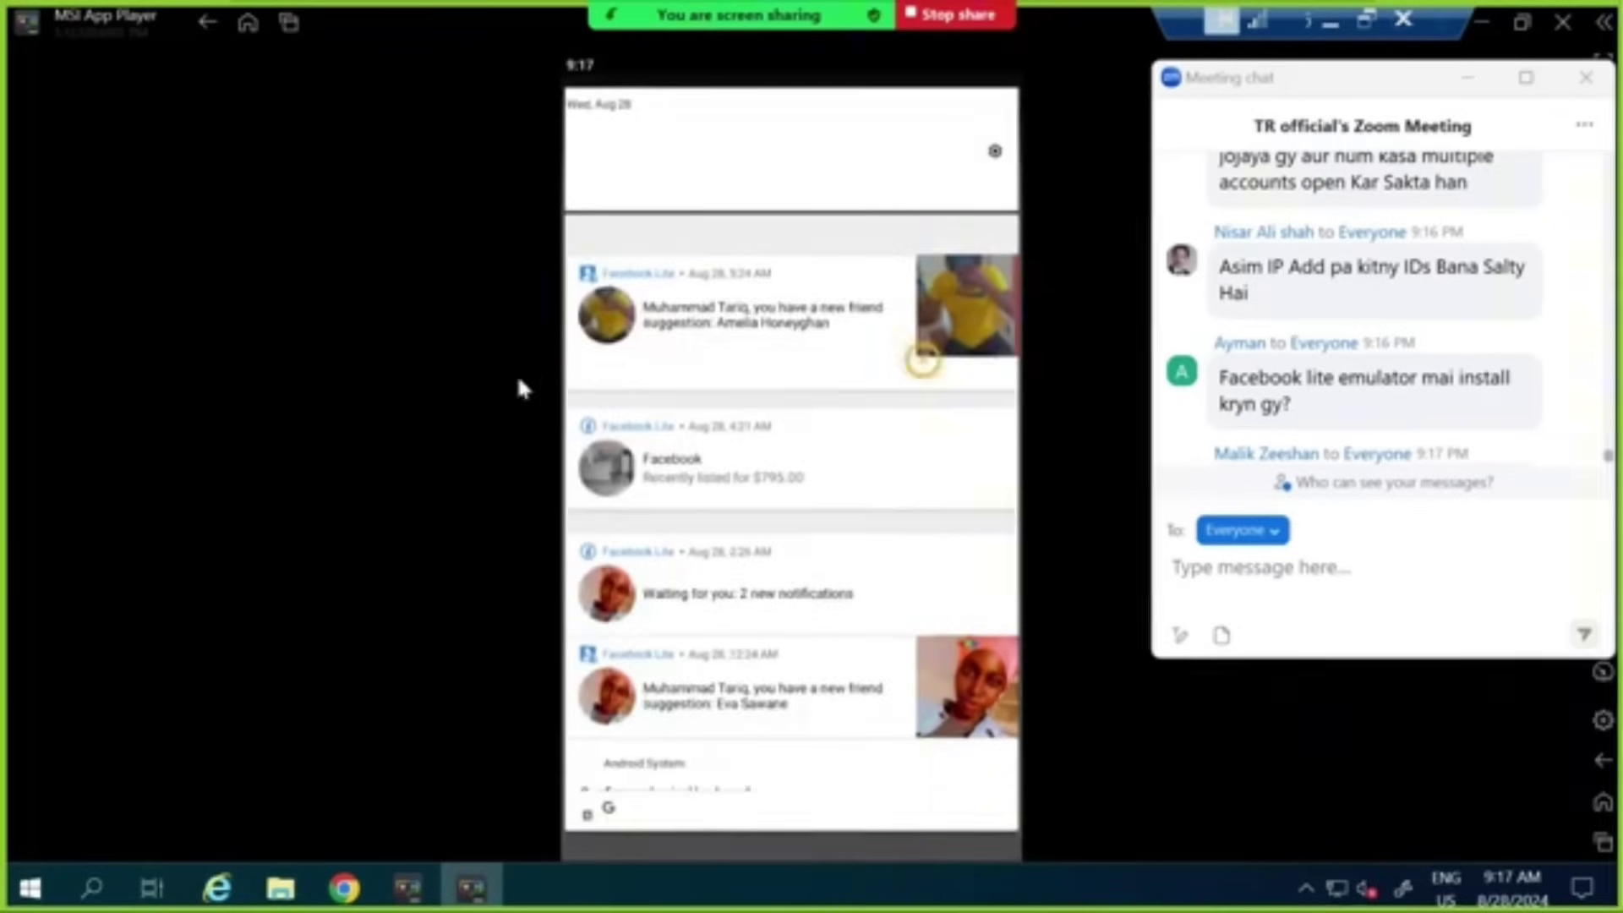
pyautogui.moveTo(905, 297); pyautogui.dragTo(721, 344)
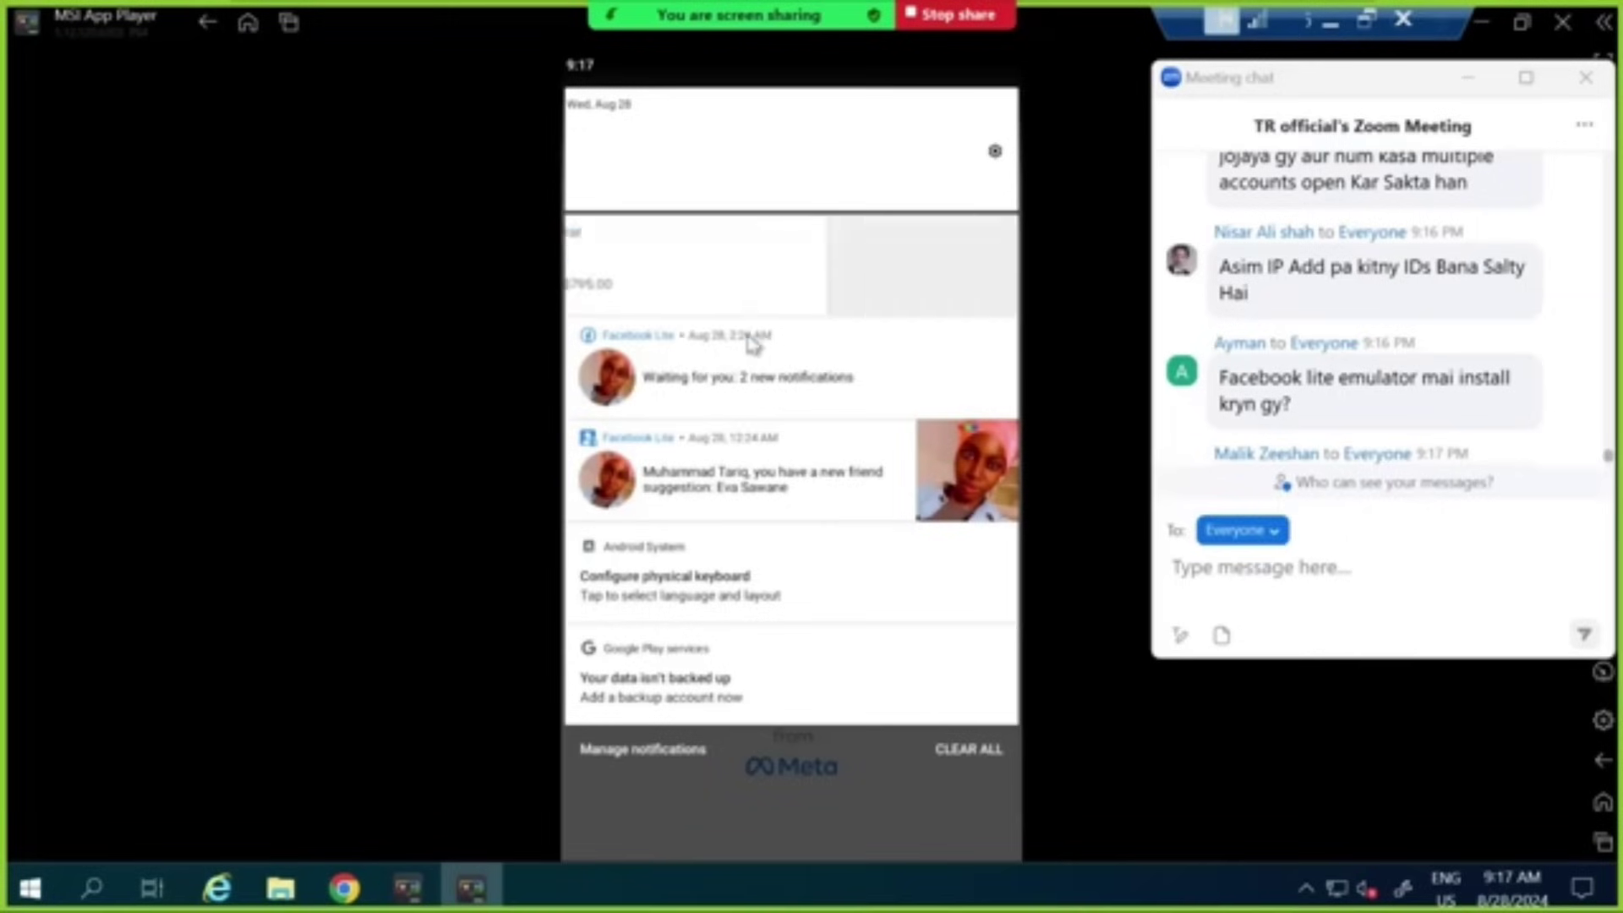
pyautogui.click(924, 293)
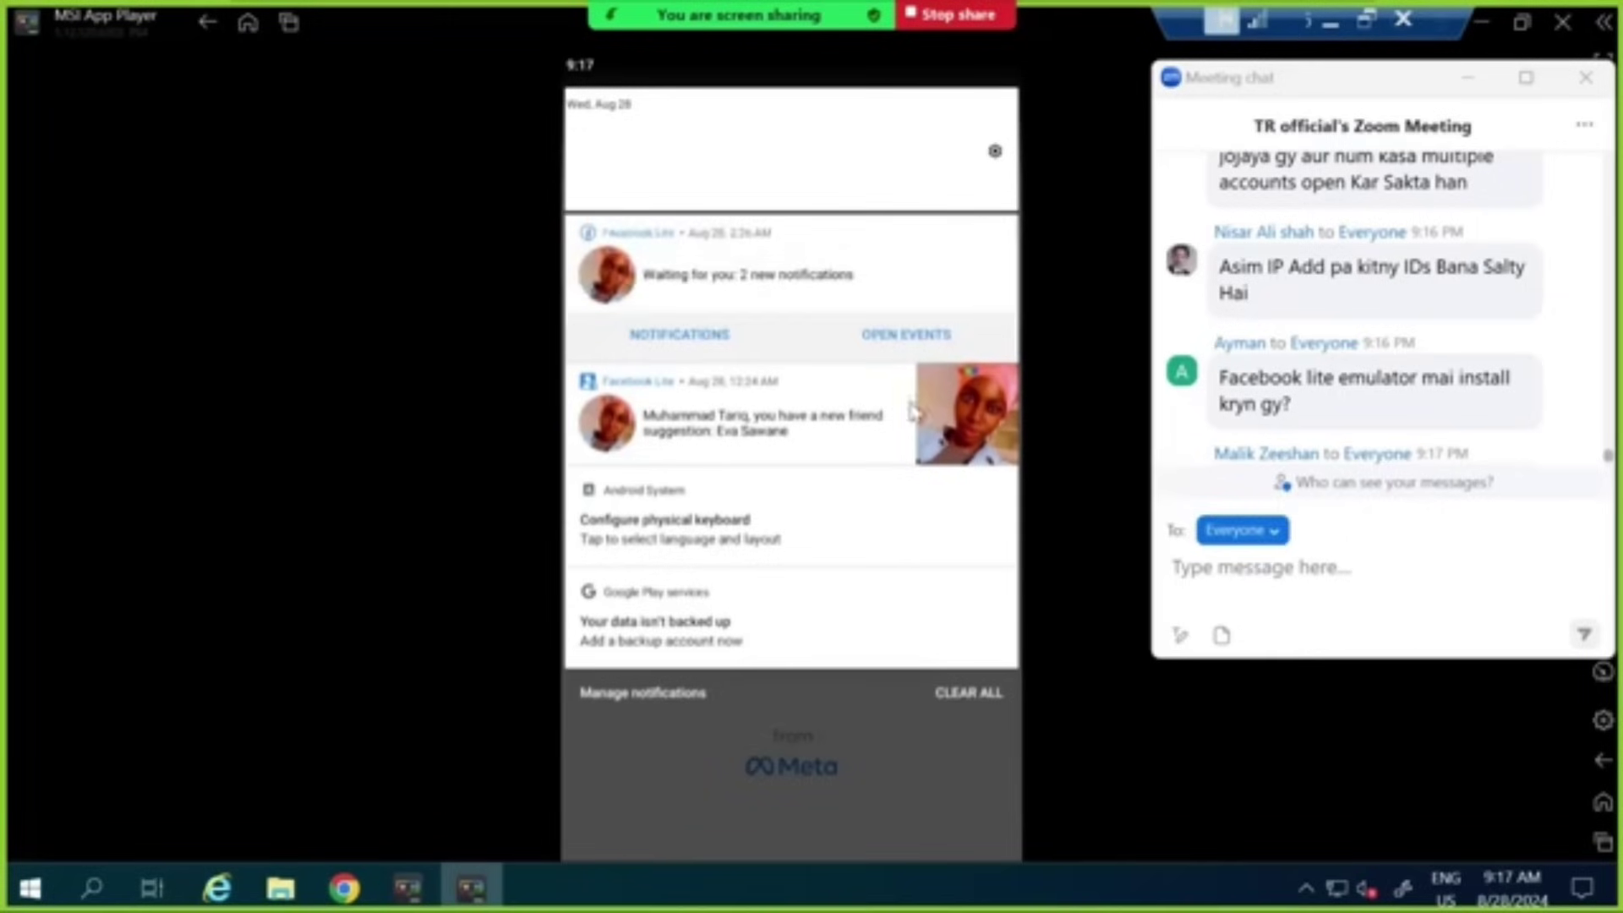
pyautogui.moveTo(644, 435); pyautogui.dragTo(911, 740)
pyautogui.click(860, 747)
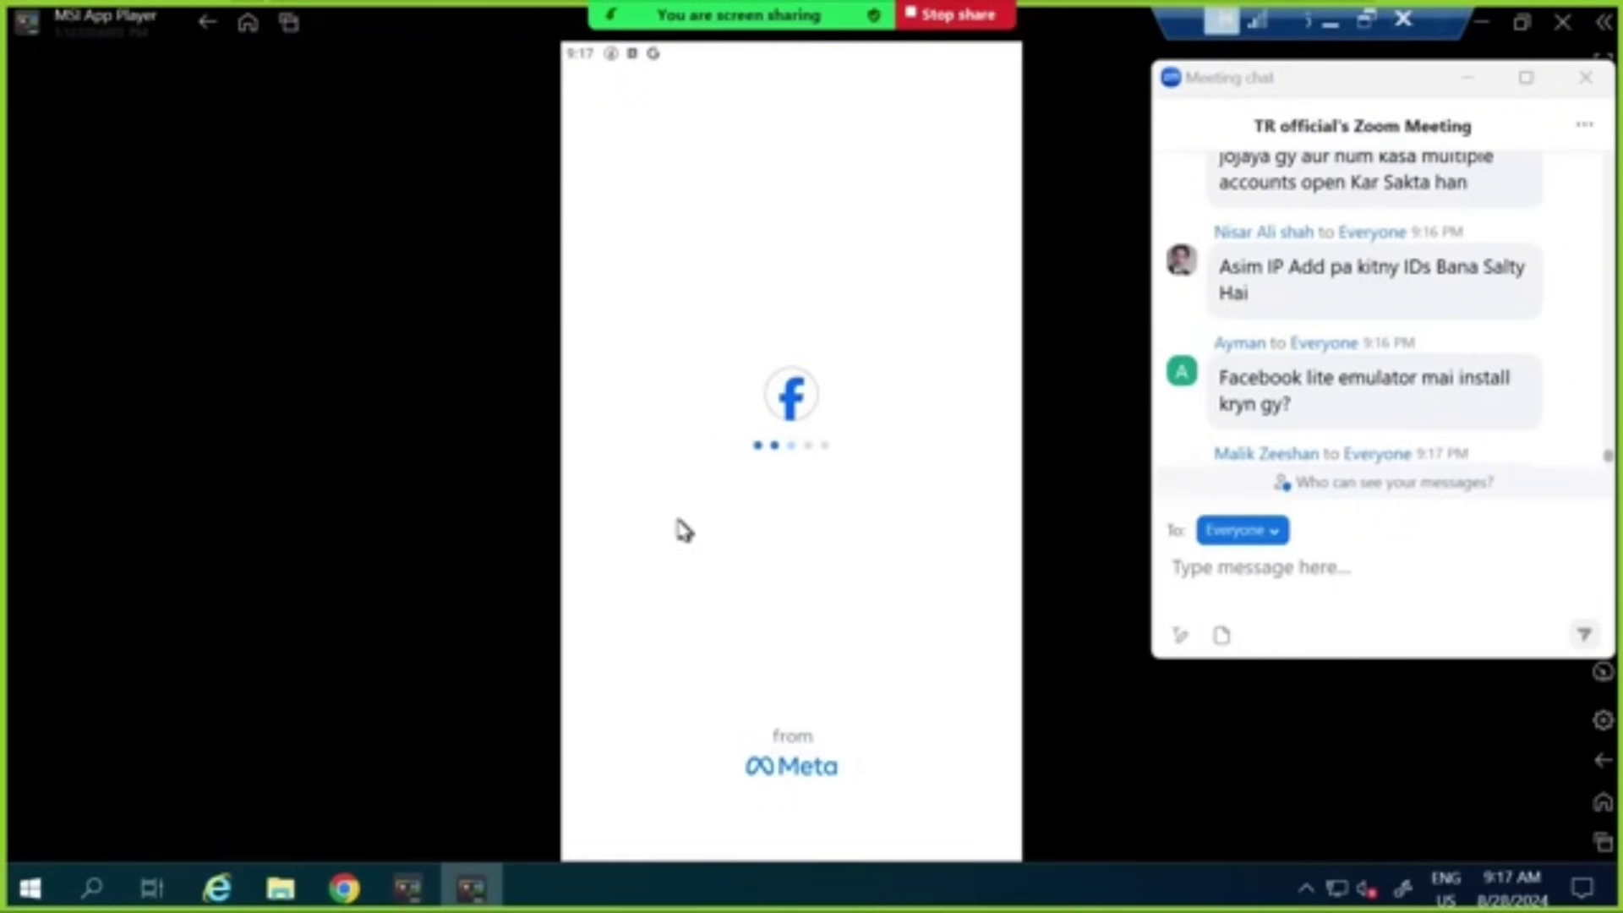
# Close the running apps, including App Center and Play Store, from the emulator's recent apps and relaunch Lite.
pyautogui.click(272, 30)
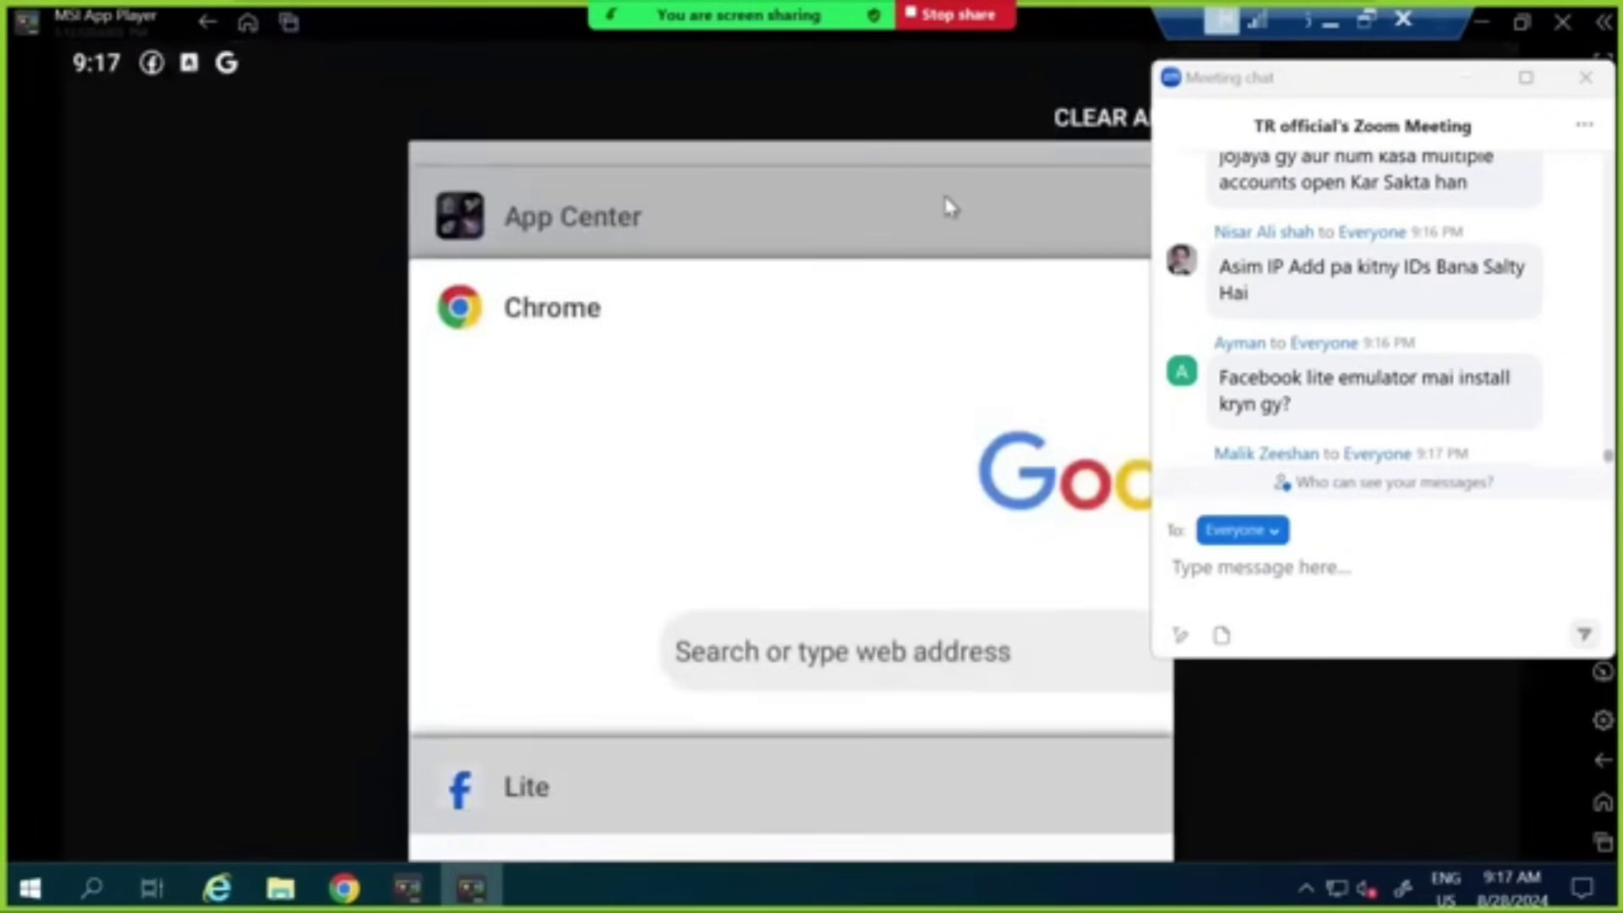
pyautogui.moveTo(592, 217); pyautogui.dragTo(952, 174)
pyautogui.moveTo(970, 243); pyautogui.dragTo(152, 235)
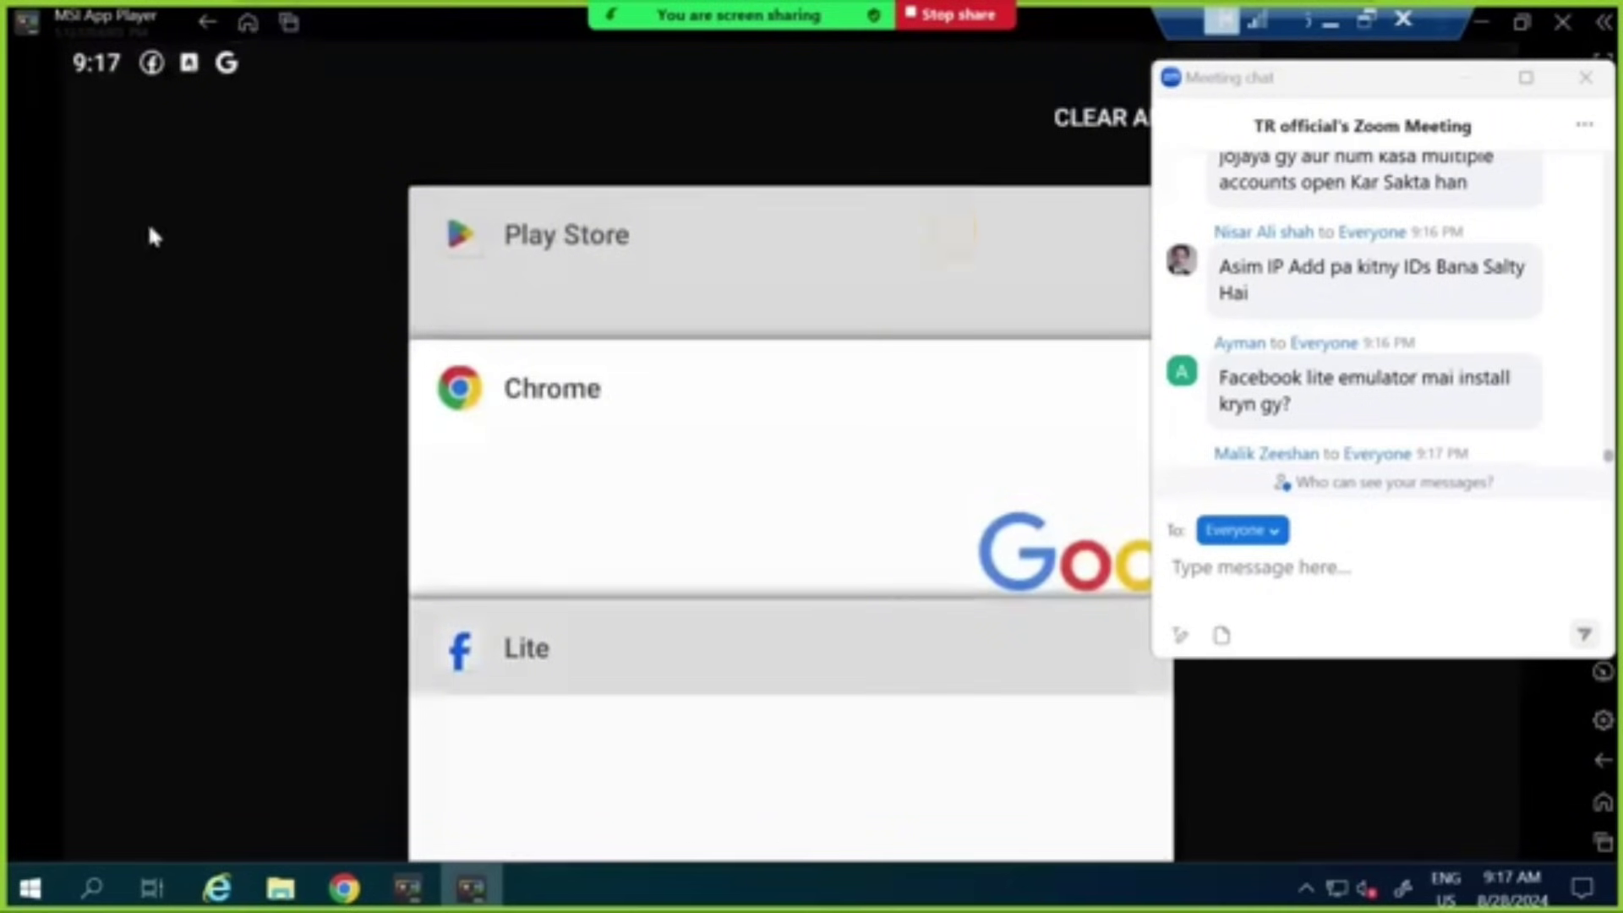
pyautogui.moveTo(927, 241); pyautogui.dragTo(373, 243)
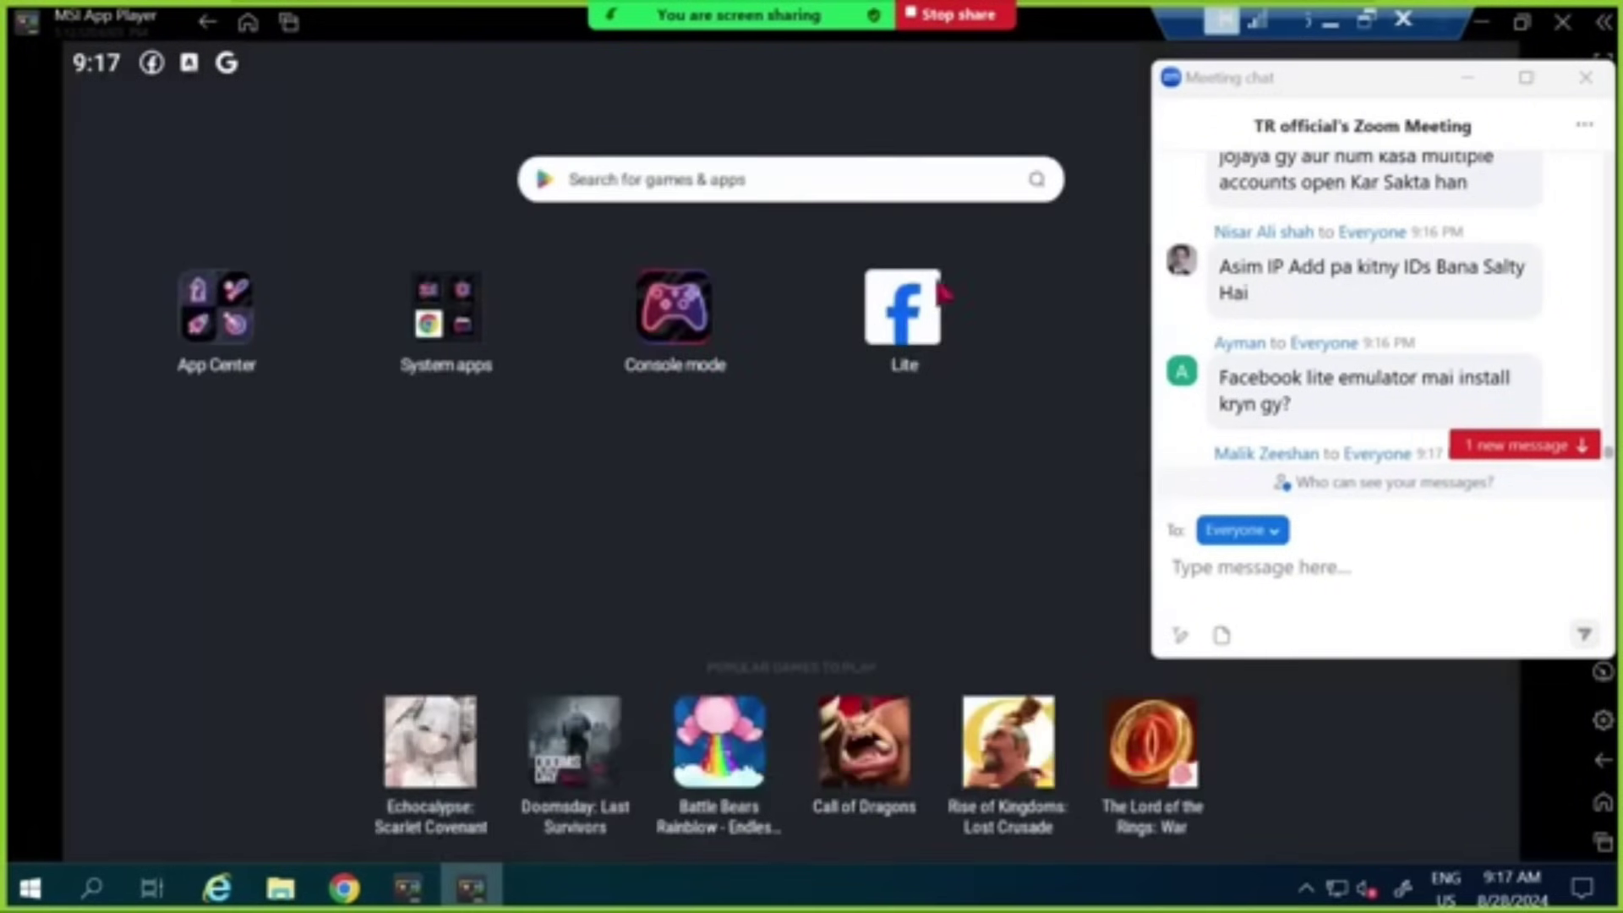
pyautogui.click(903, 313)
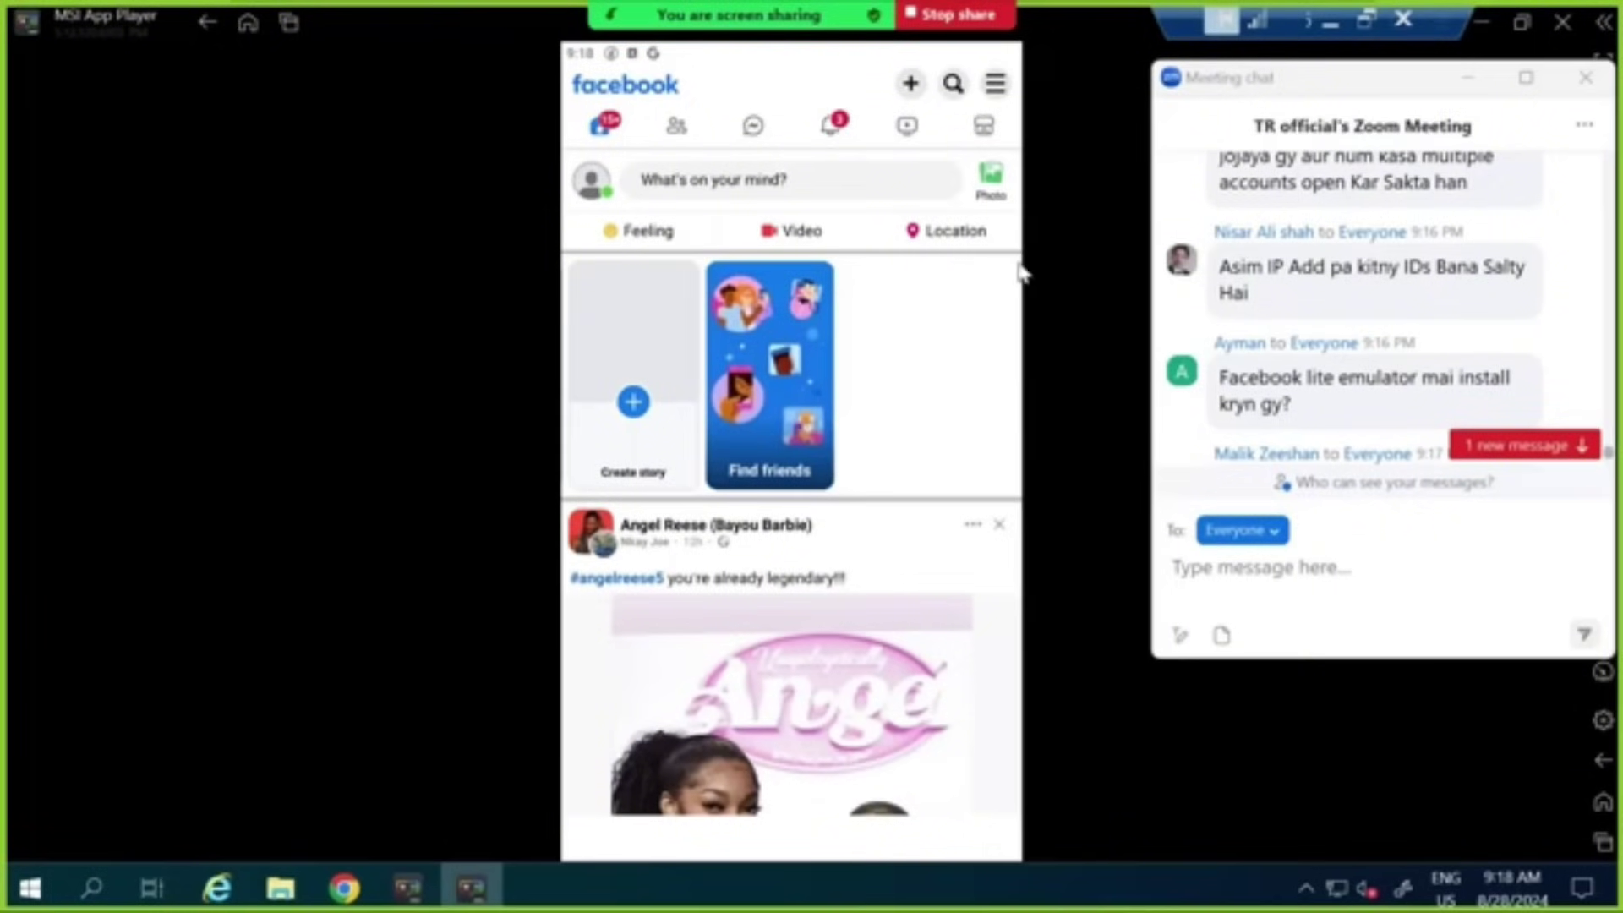
# Open the account's own Facebook profile, skipping the profile picture, high school, college and workplace setup prompts.
pyautogui.click(994, 89)
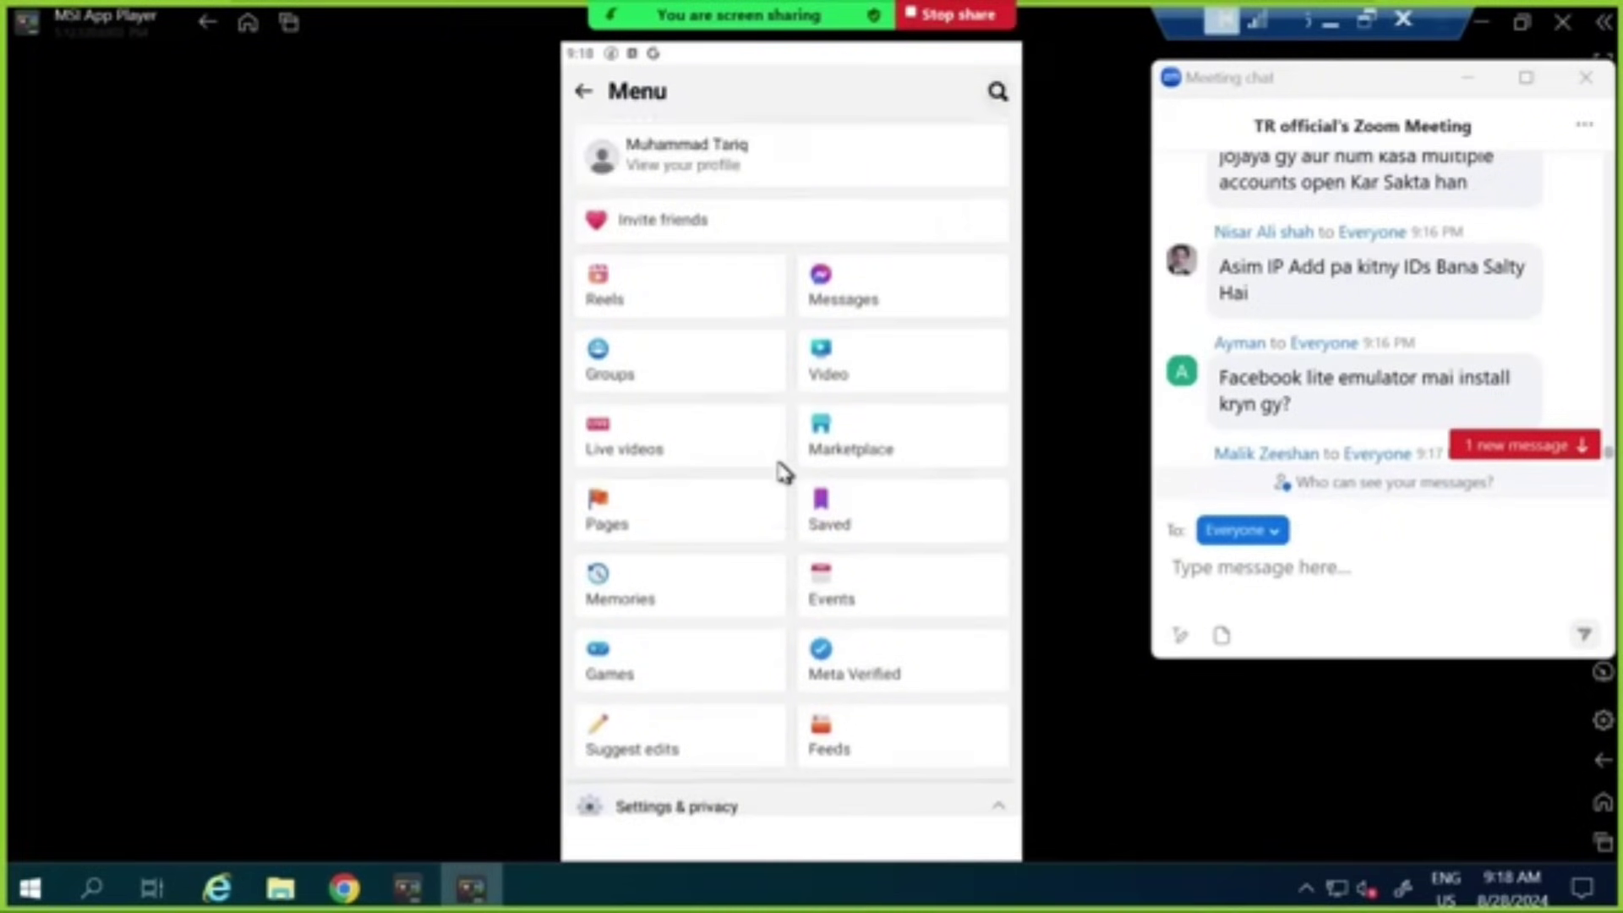
pyautogui.click(708, 167)
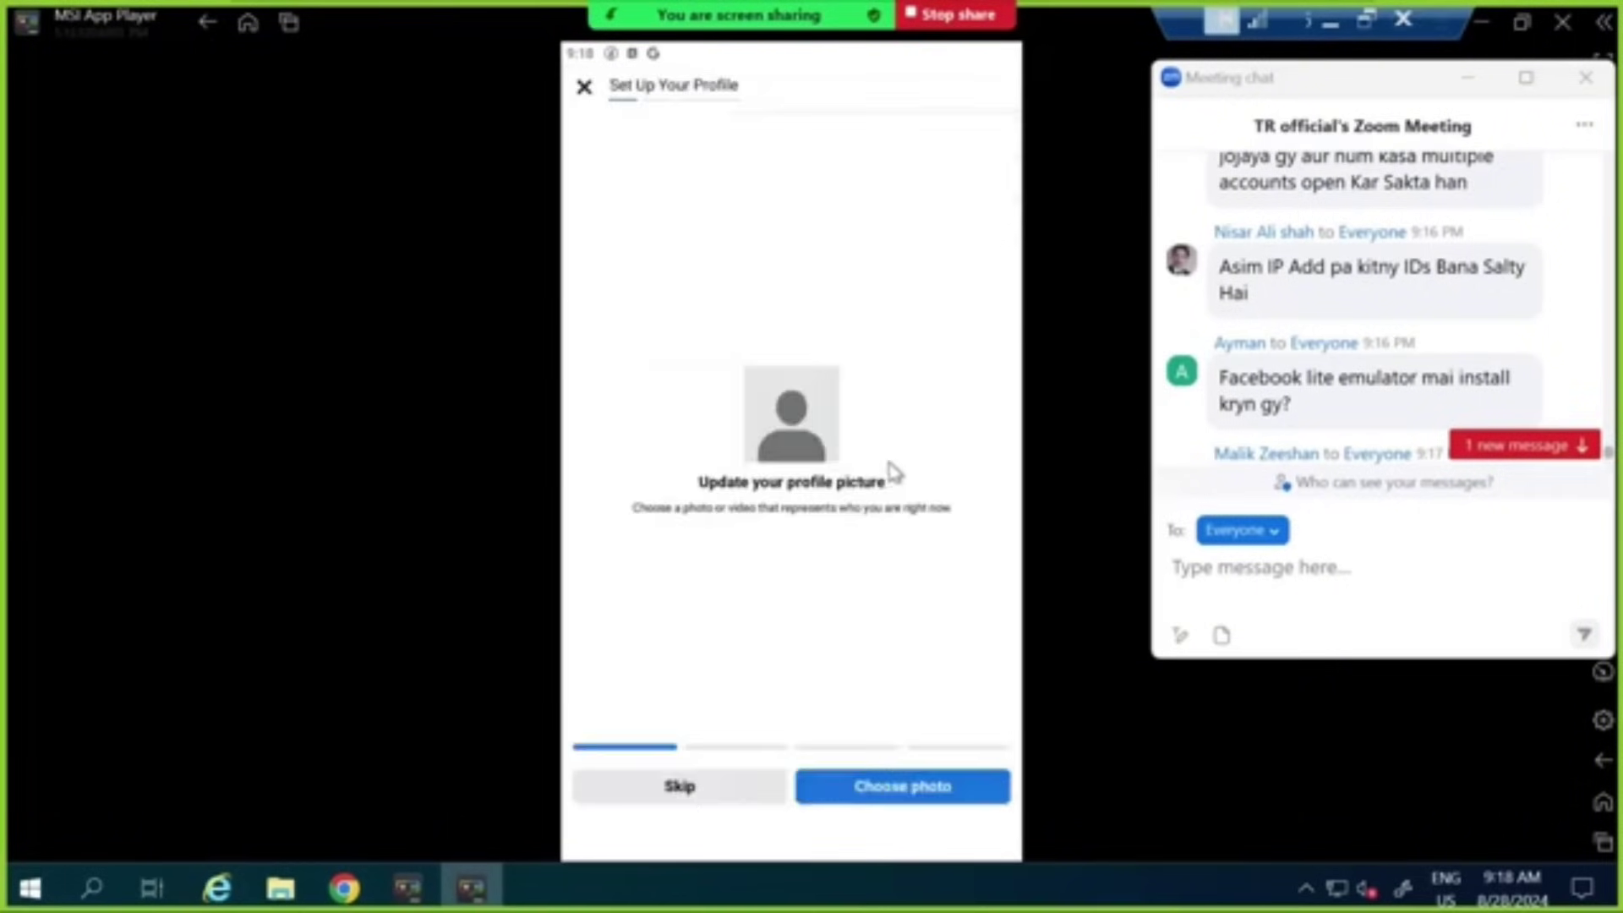
pyautogui.click(667, 793)
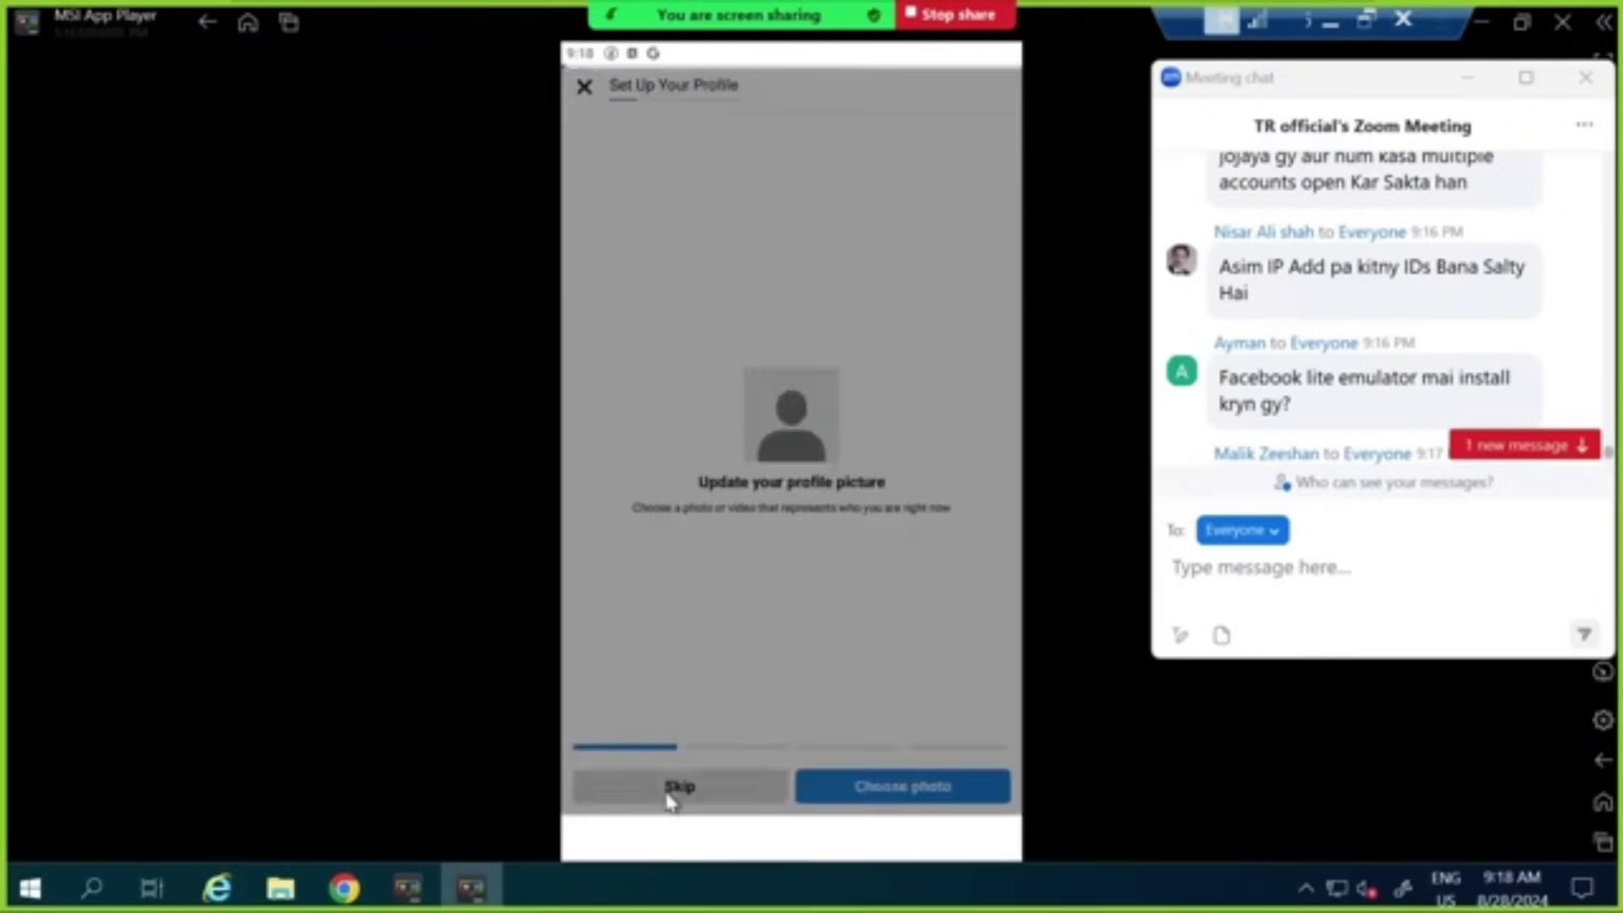
pyautogui.click(672, 799)
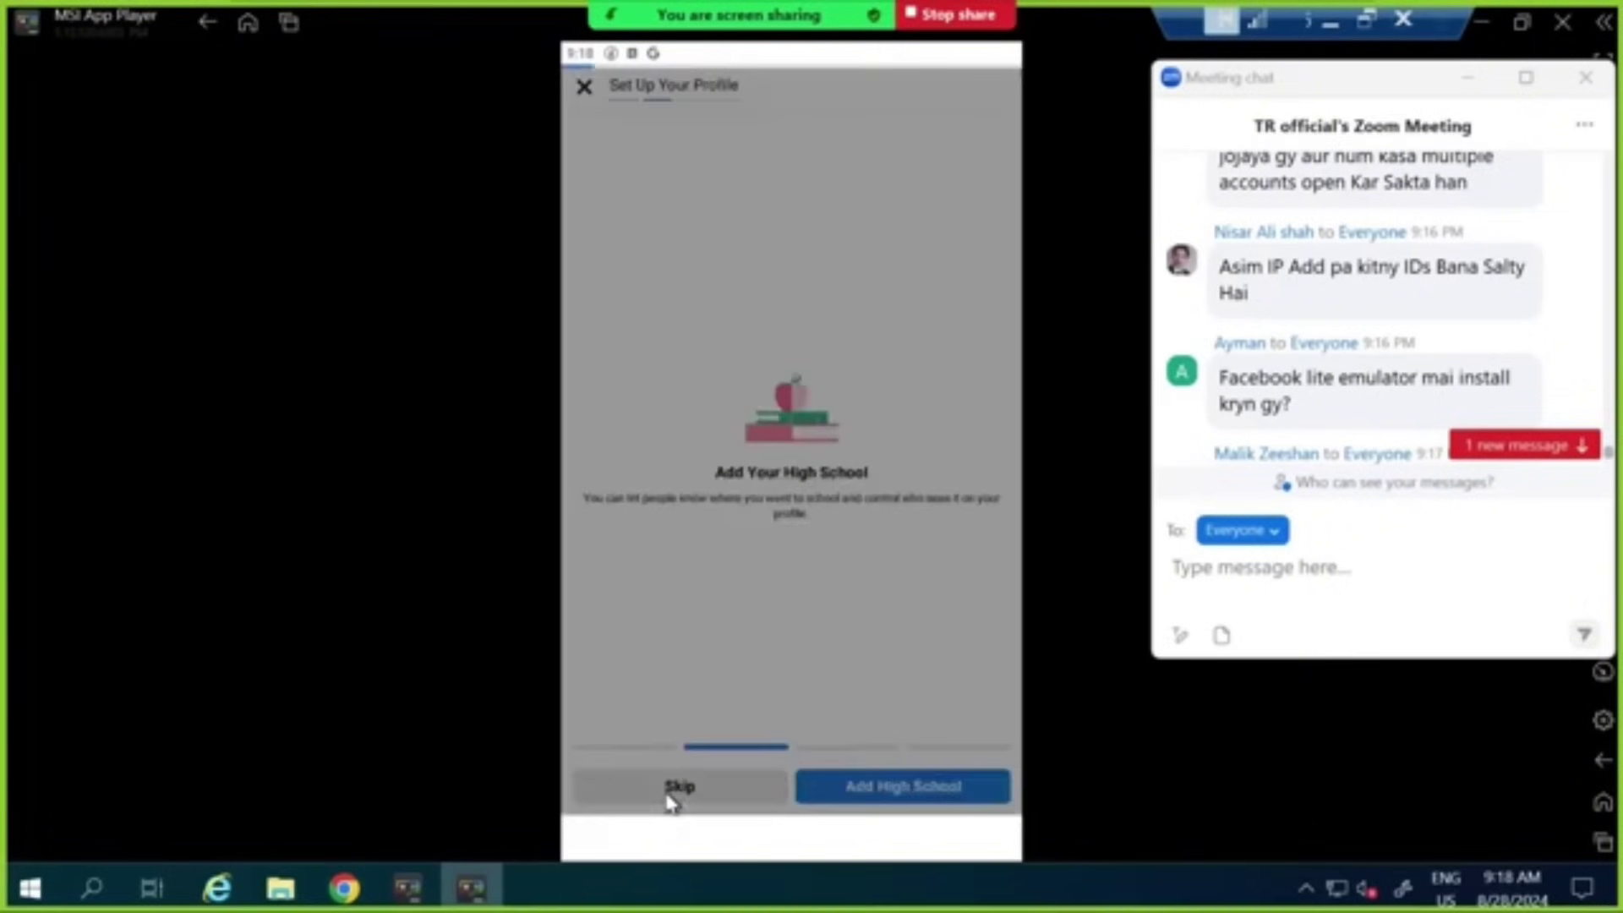
pyautogui.click(673, 799)
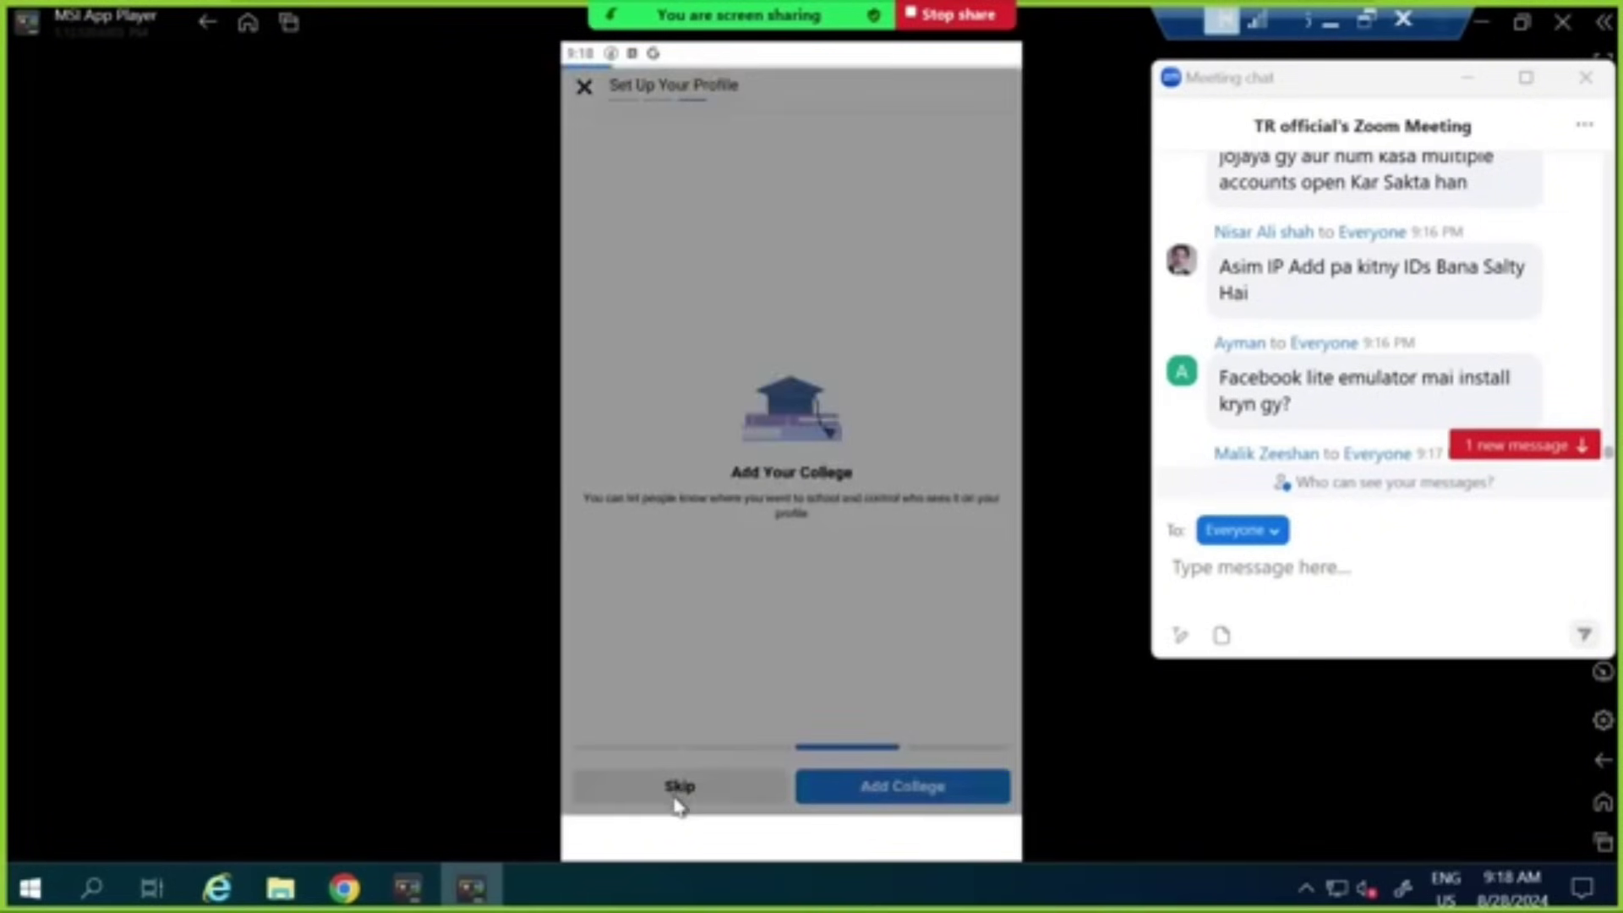
pyautogui.click(668, 799)
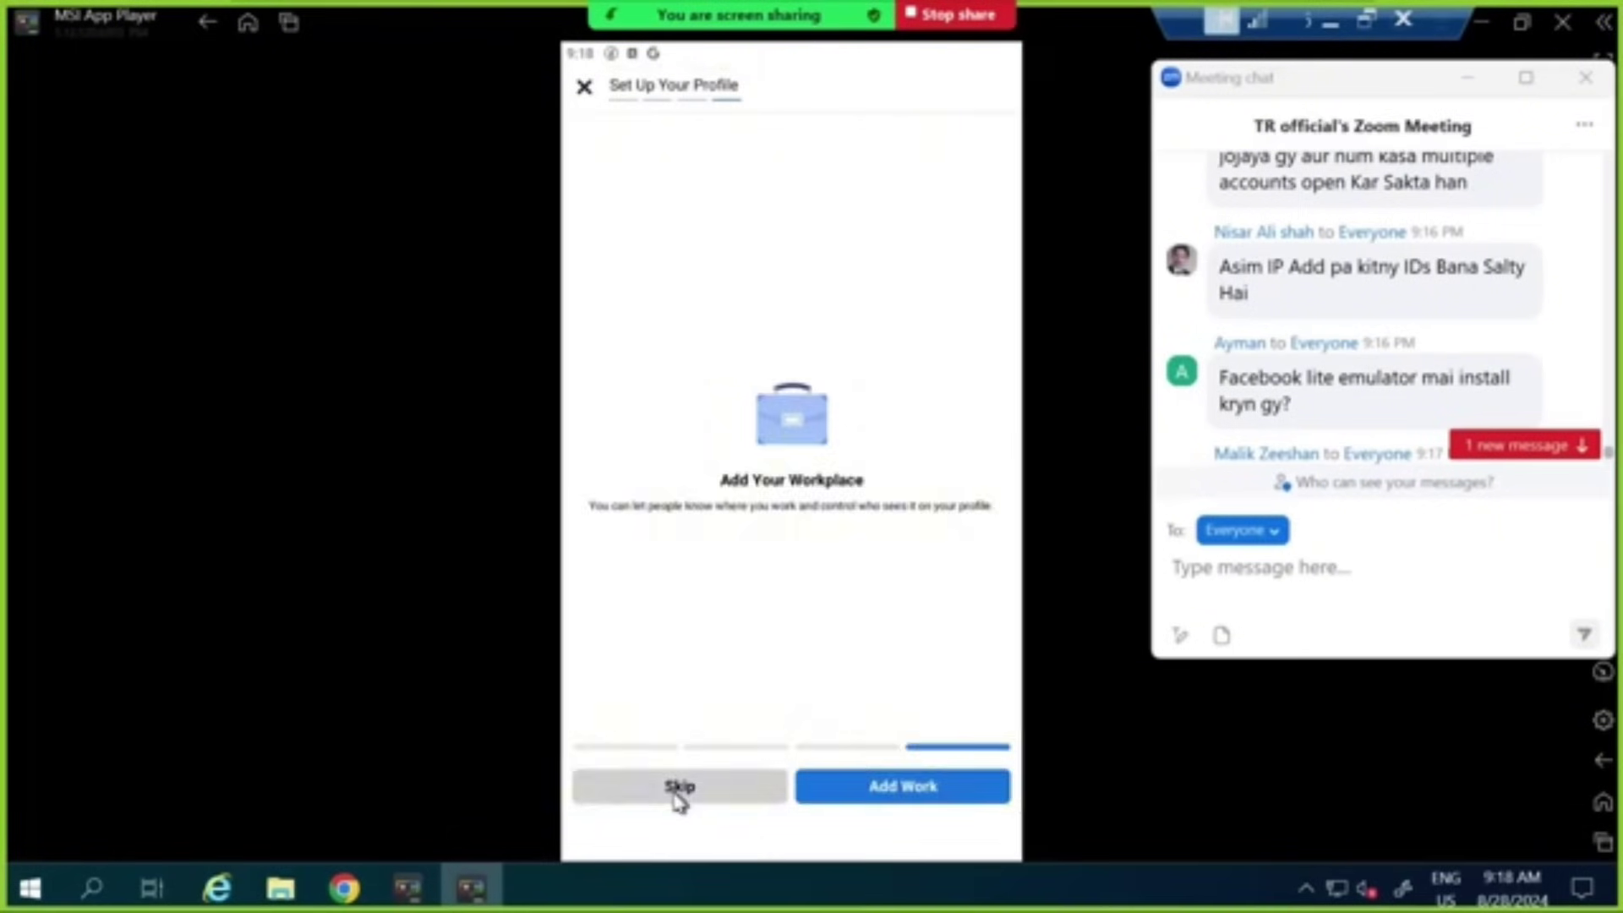
pyautogui.click(699, 803)
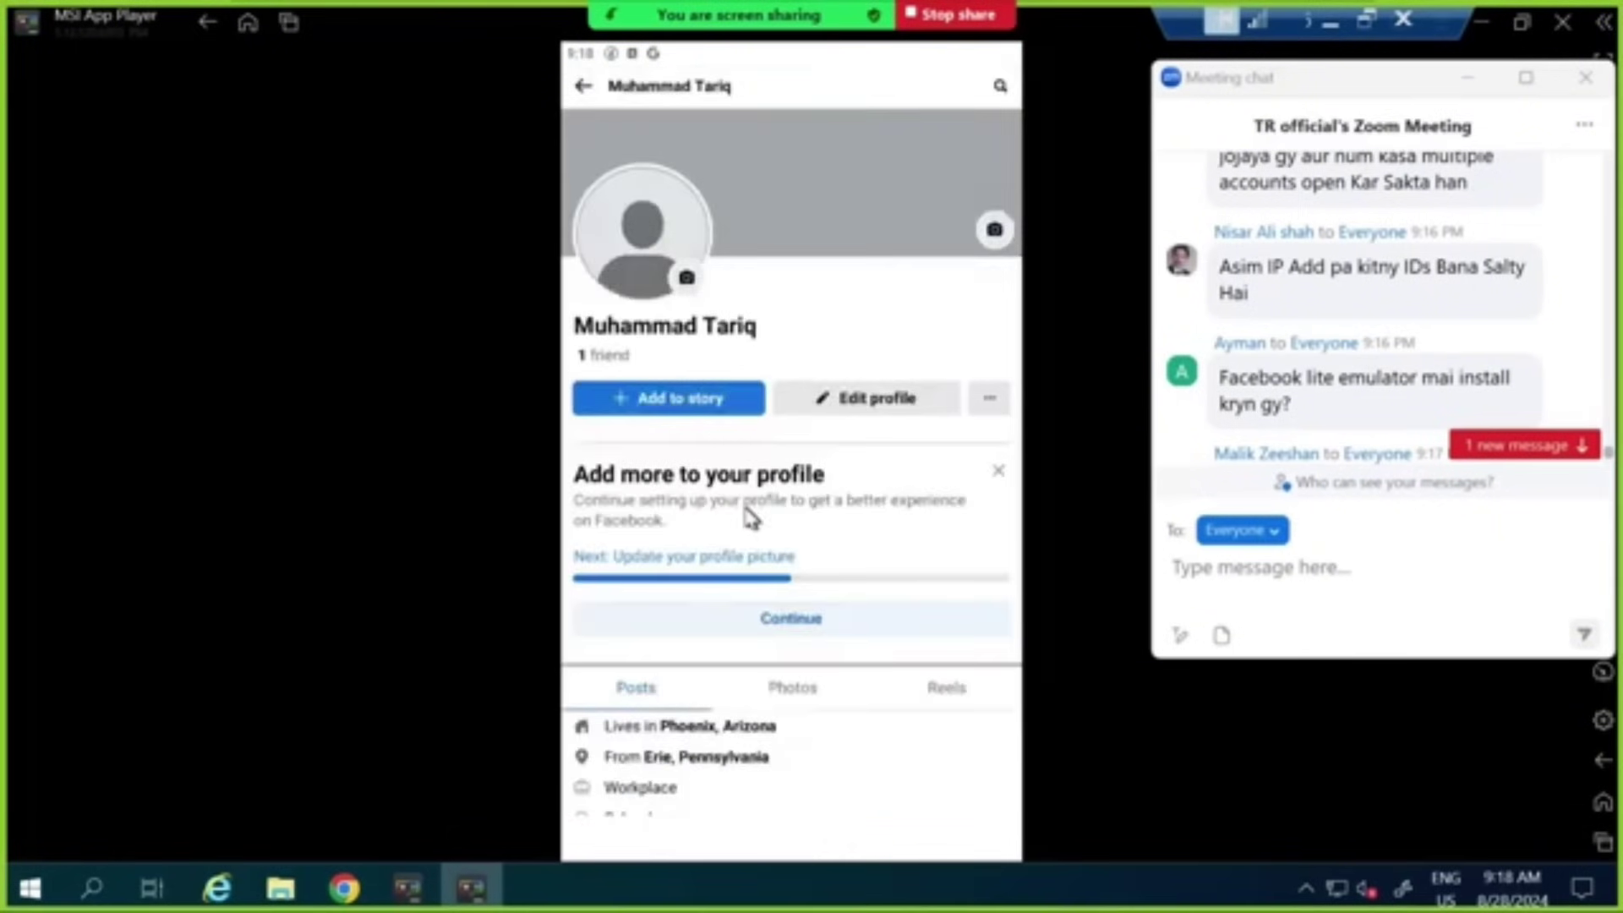
# Examine the profile's personal details, friends and location check-in posts.
pyautogui.scroll(-5, 750, 518)
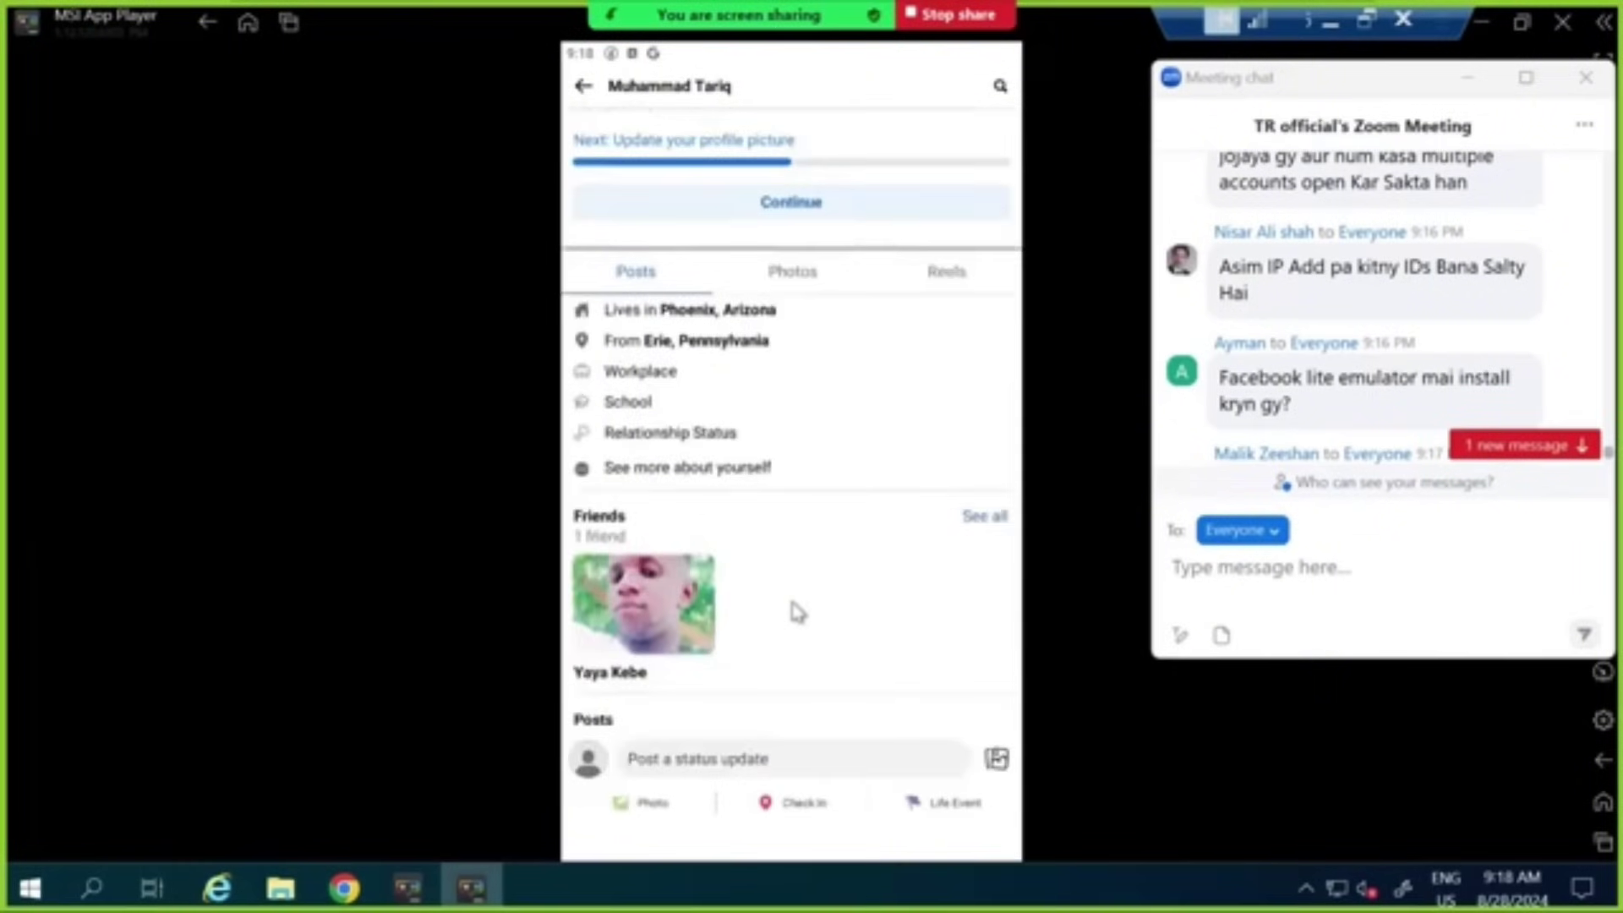
pyautogui.scroll(-3, 727, 528)
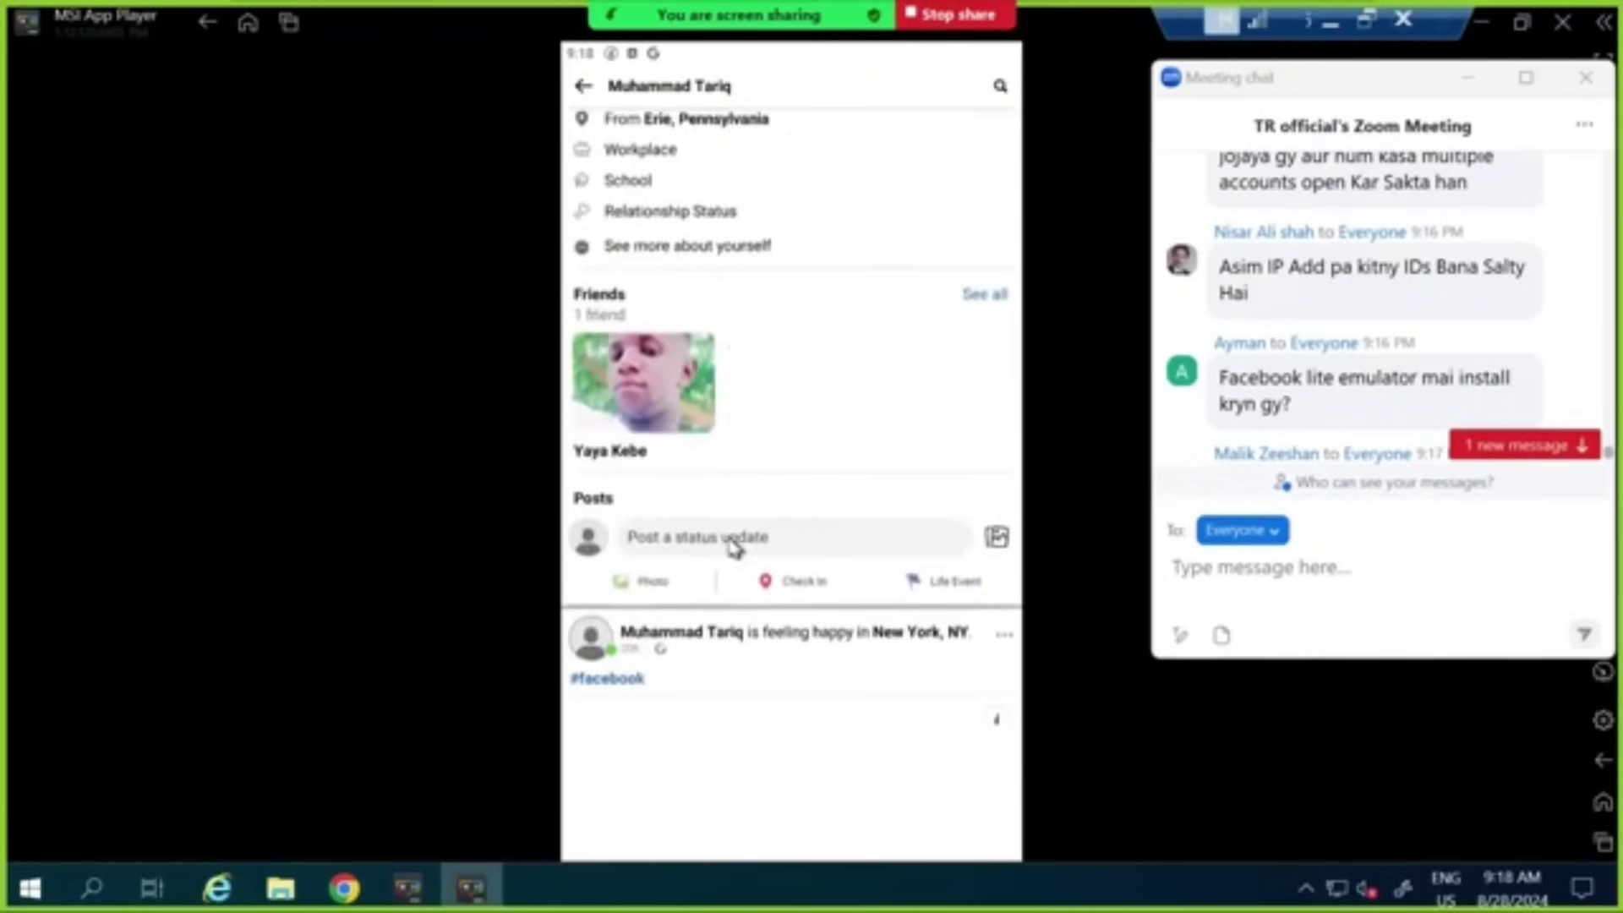
pyautogui.scroll(-8, 732, 545)
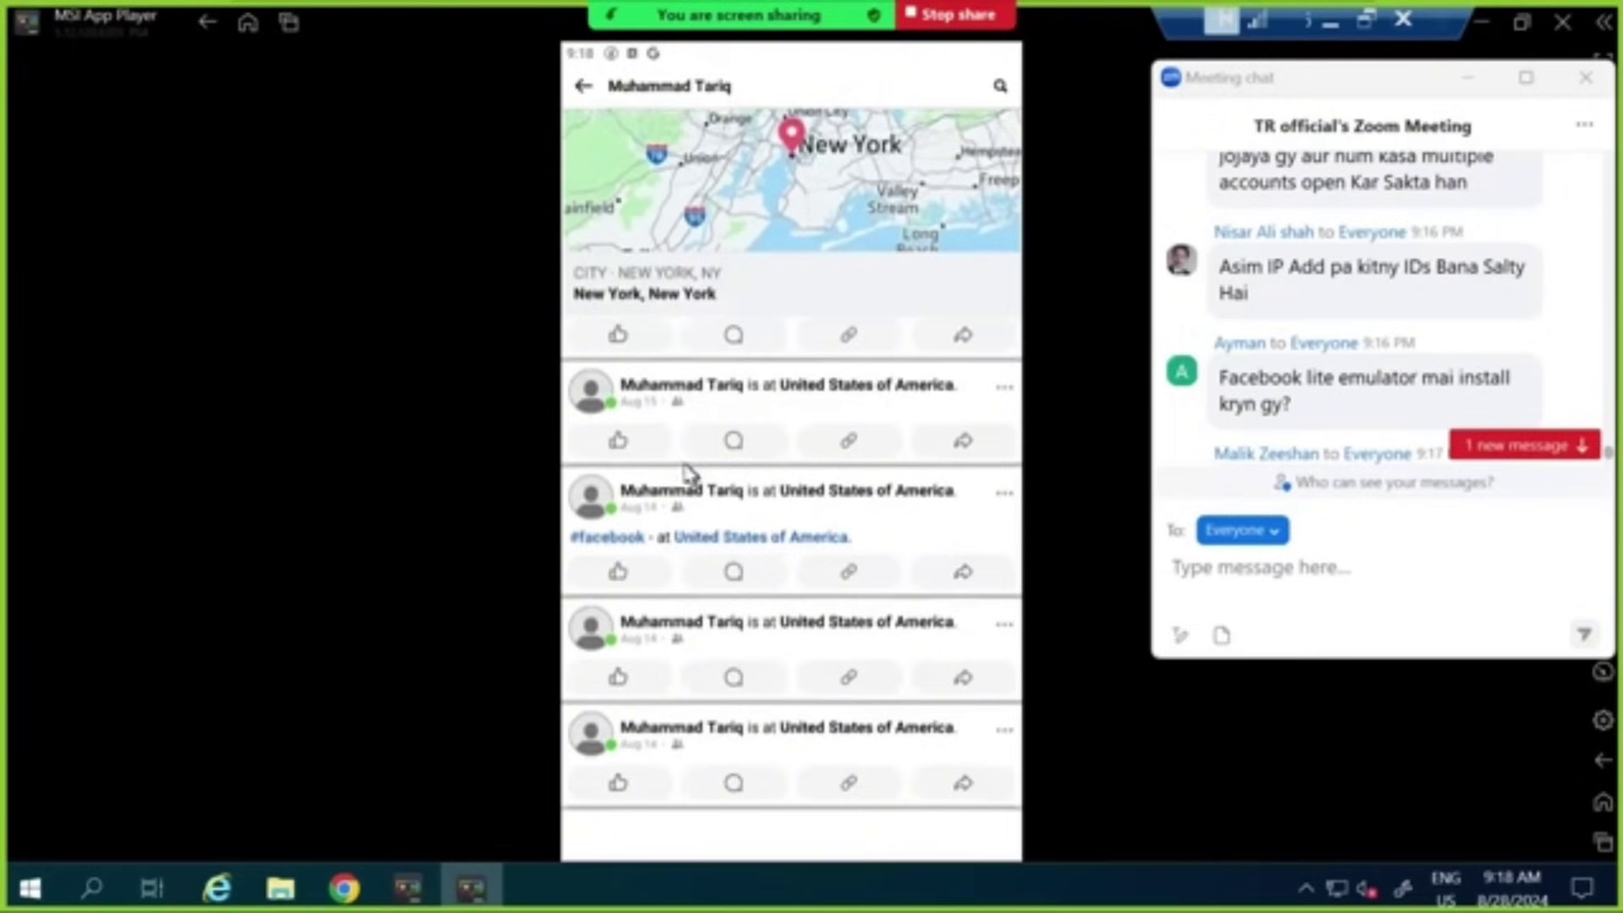
pyautogui.scroll(5, 687, 471)
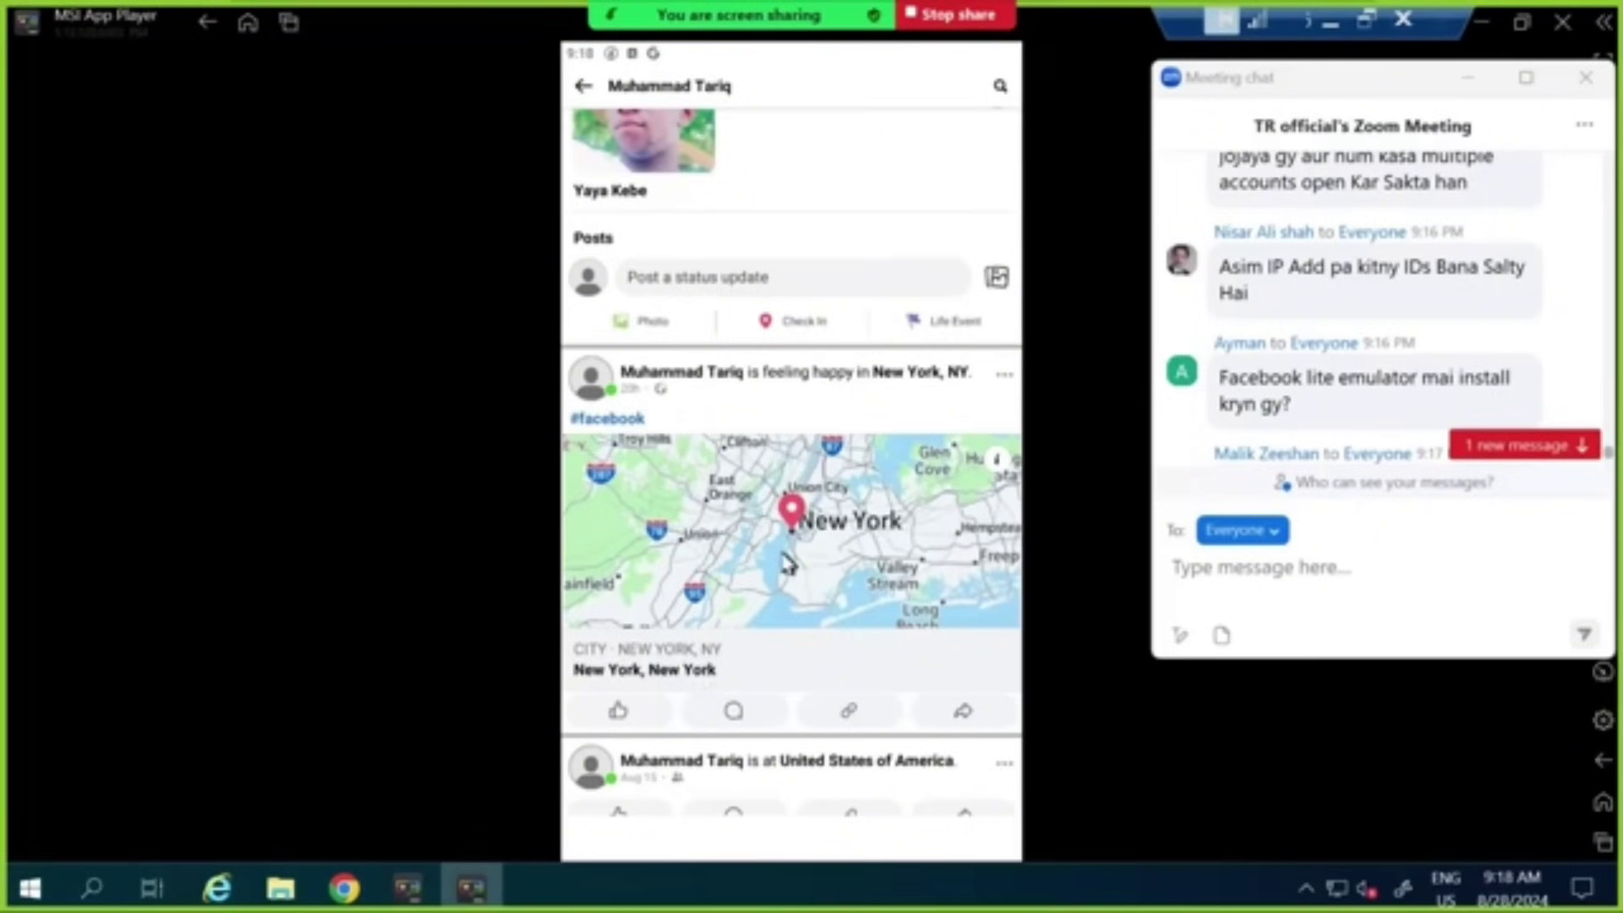
pyautogui.scroll(-10, 786, 562)
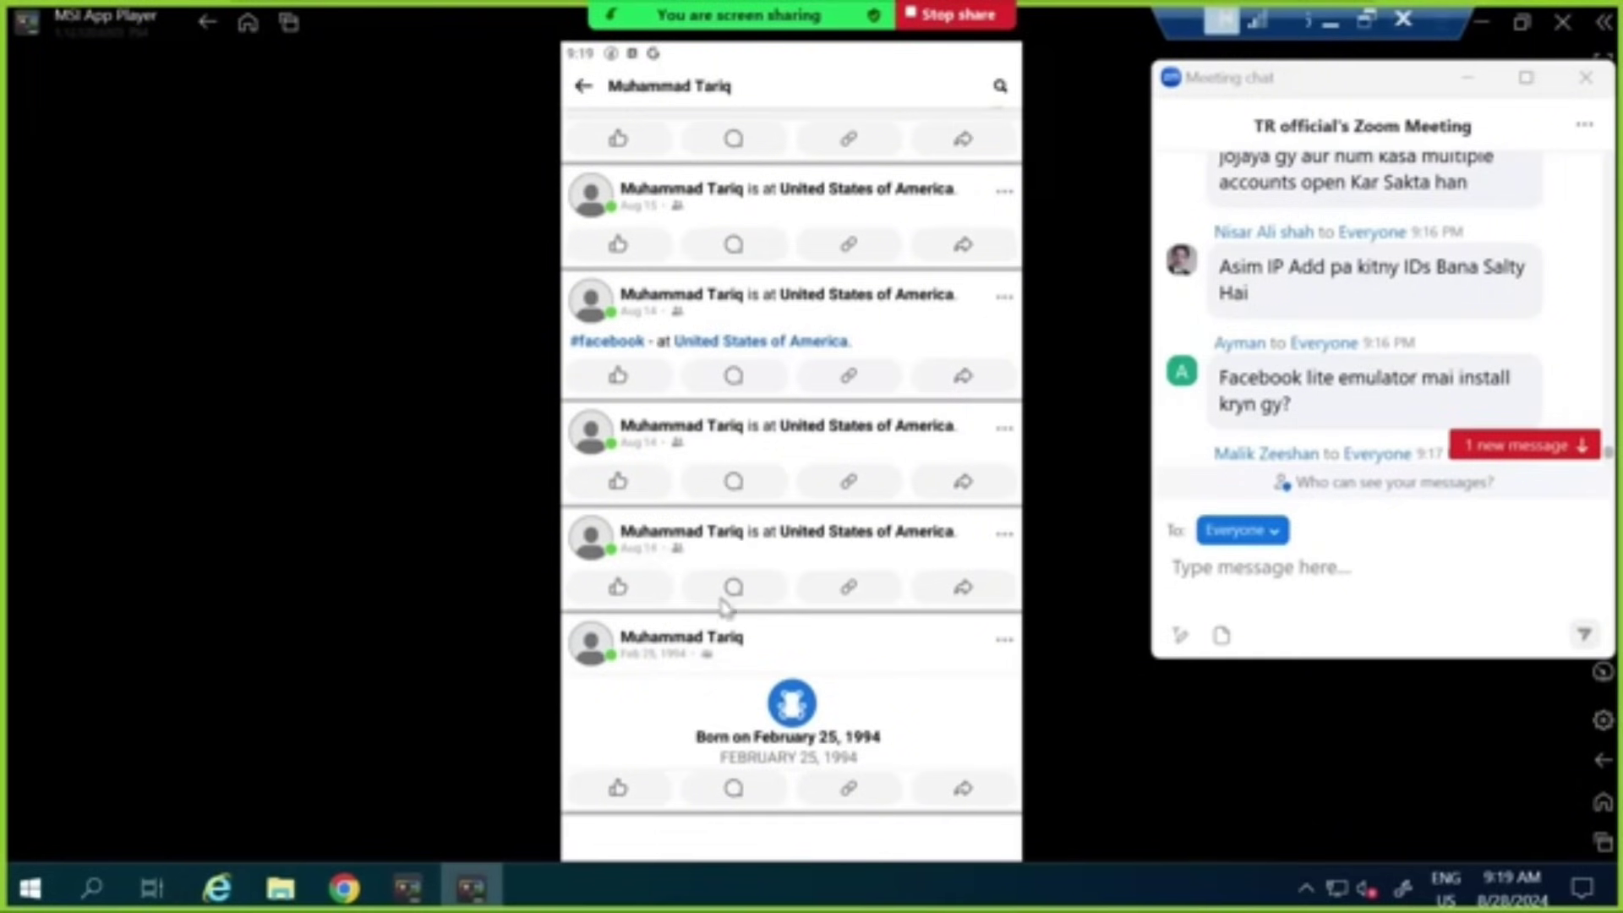
pyautogui.scroll(2, 733, 587)
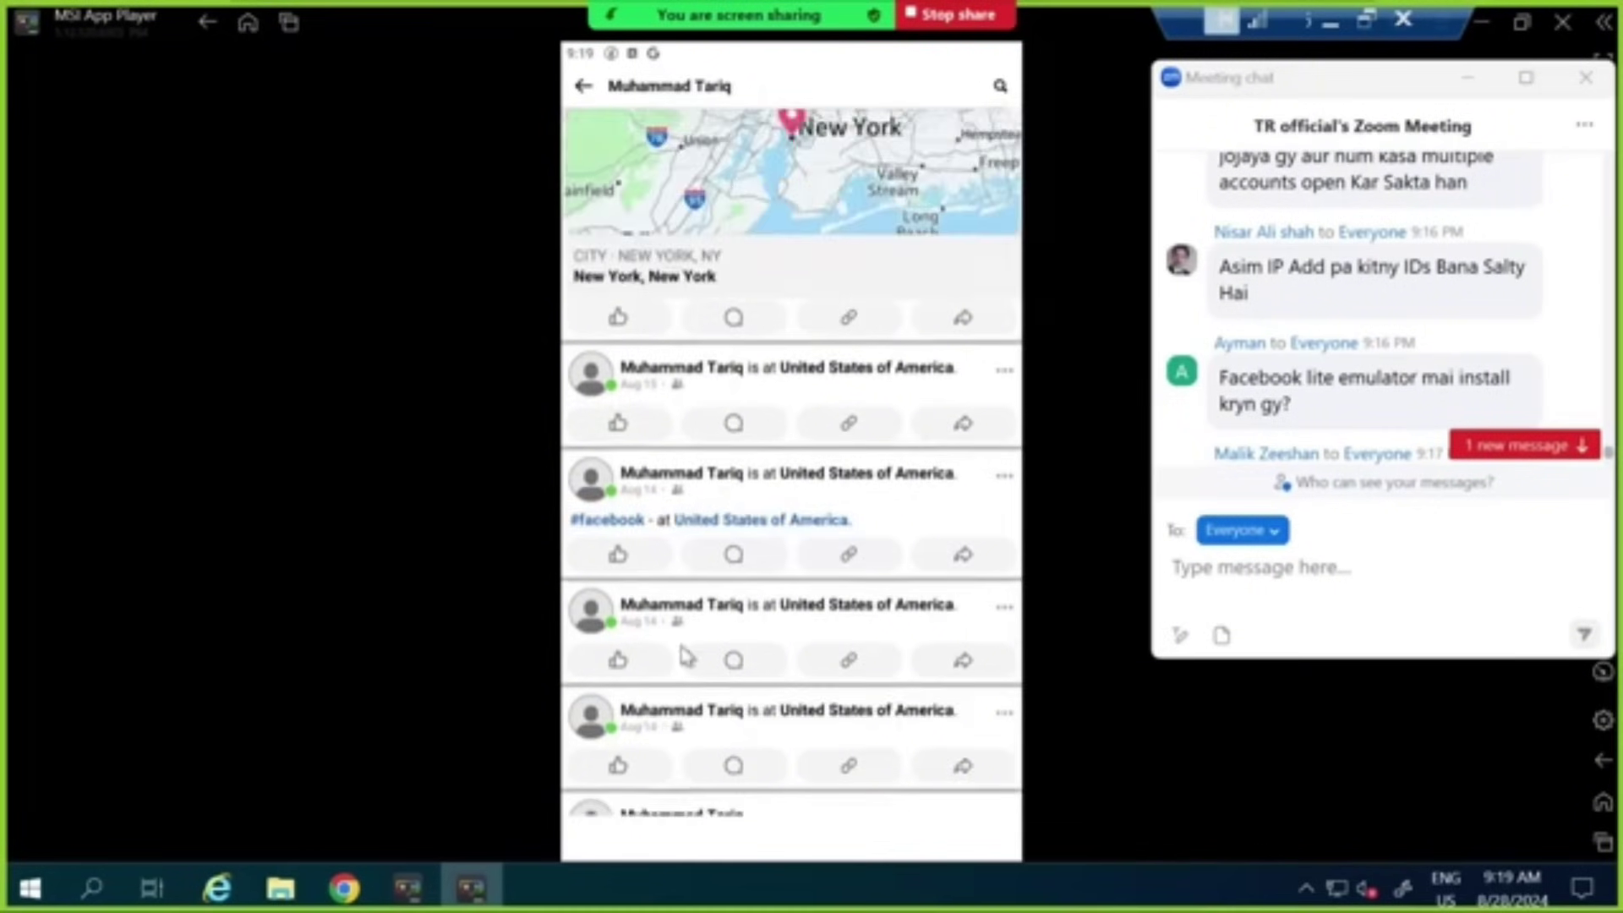
# Leave the profile and open the account's Settings & privacy page from the Facebook menu.
pyautogui.scroll(2, 722, 461)
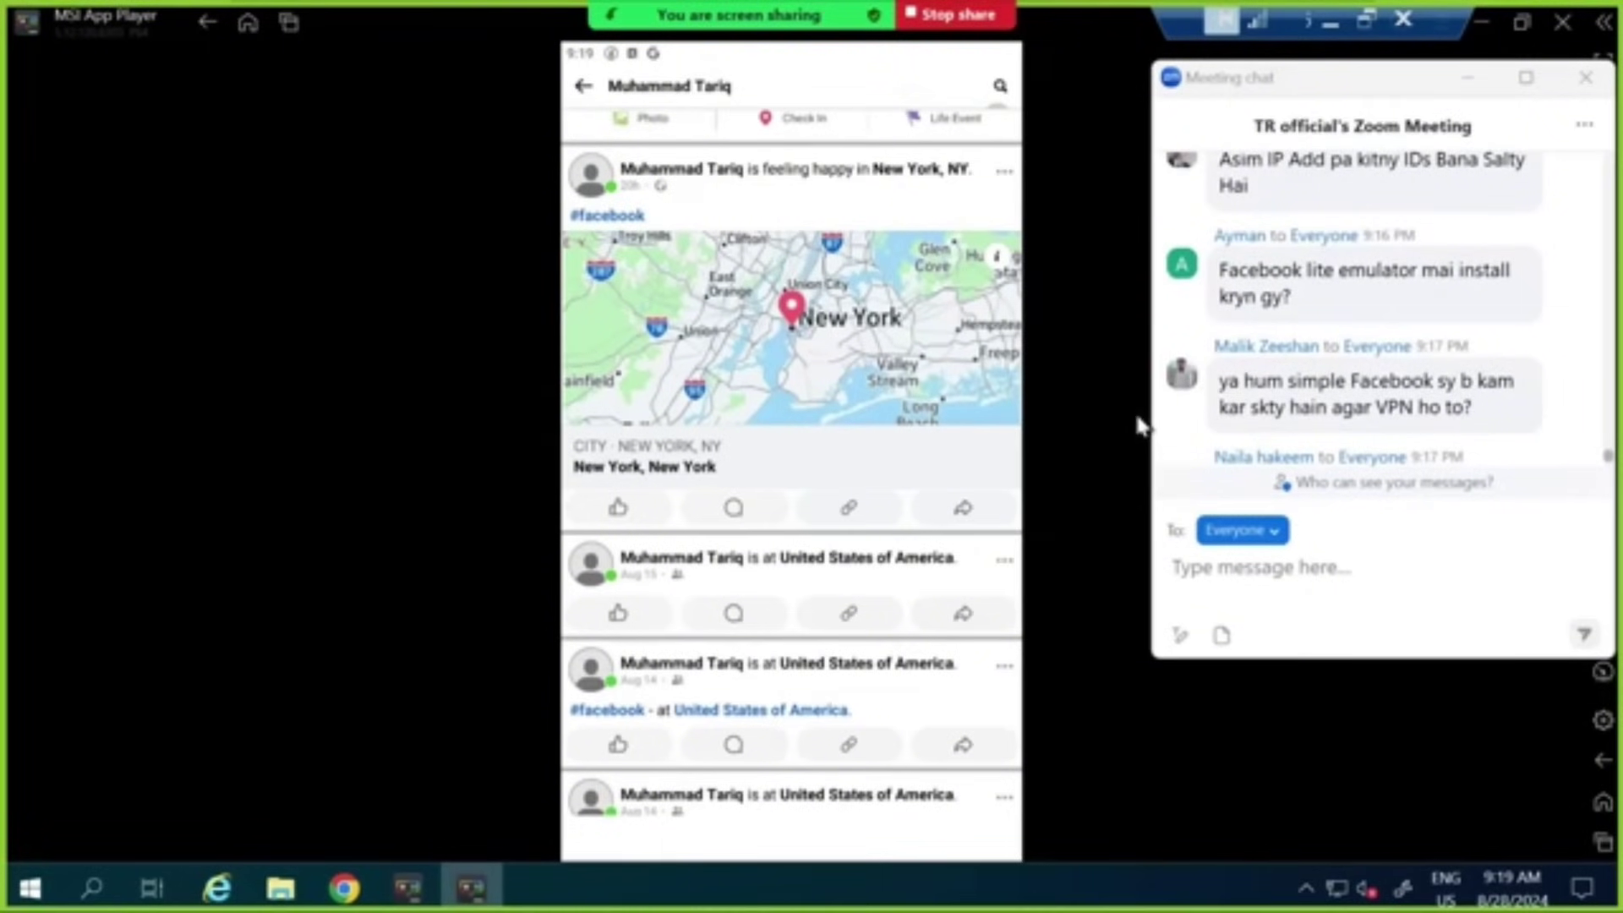
pyautogui.click(582, 90)
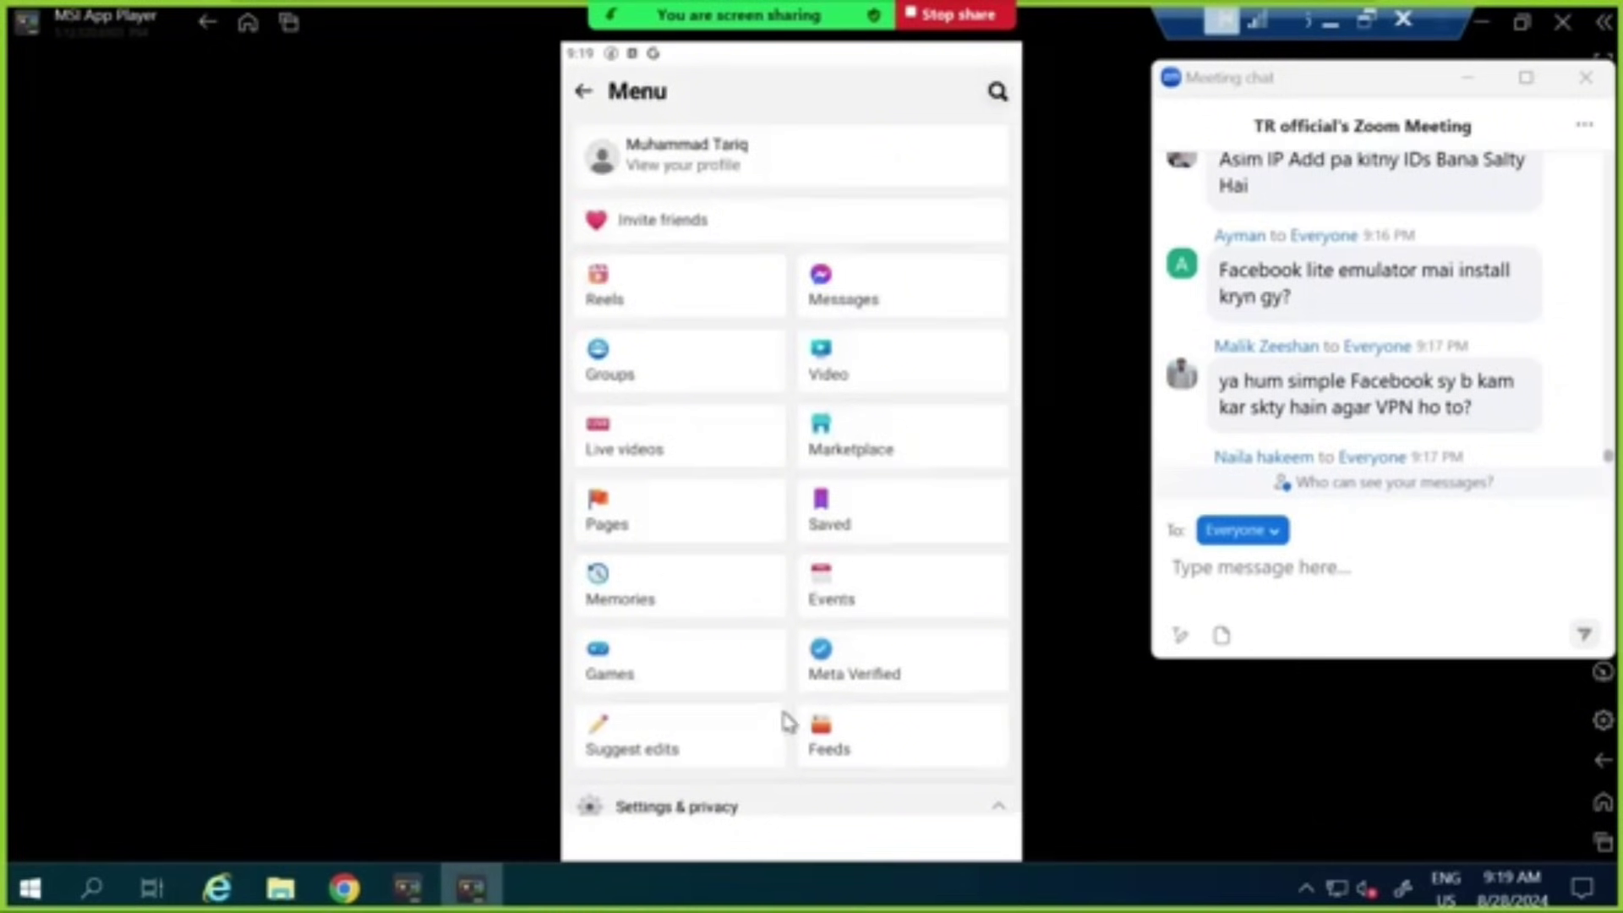
pyautogui.scroll(-5, 771, 676)
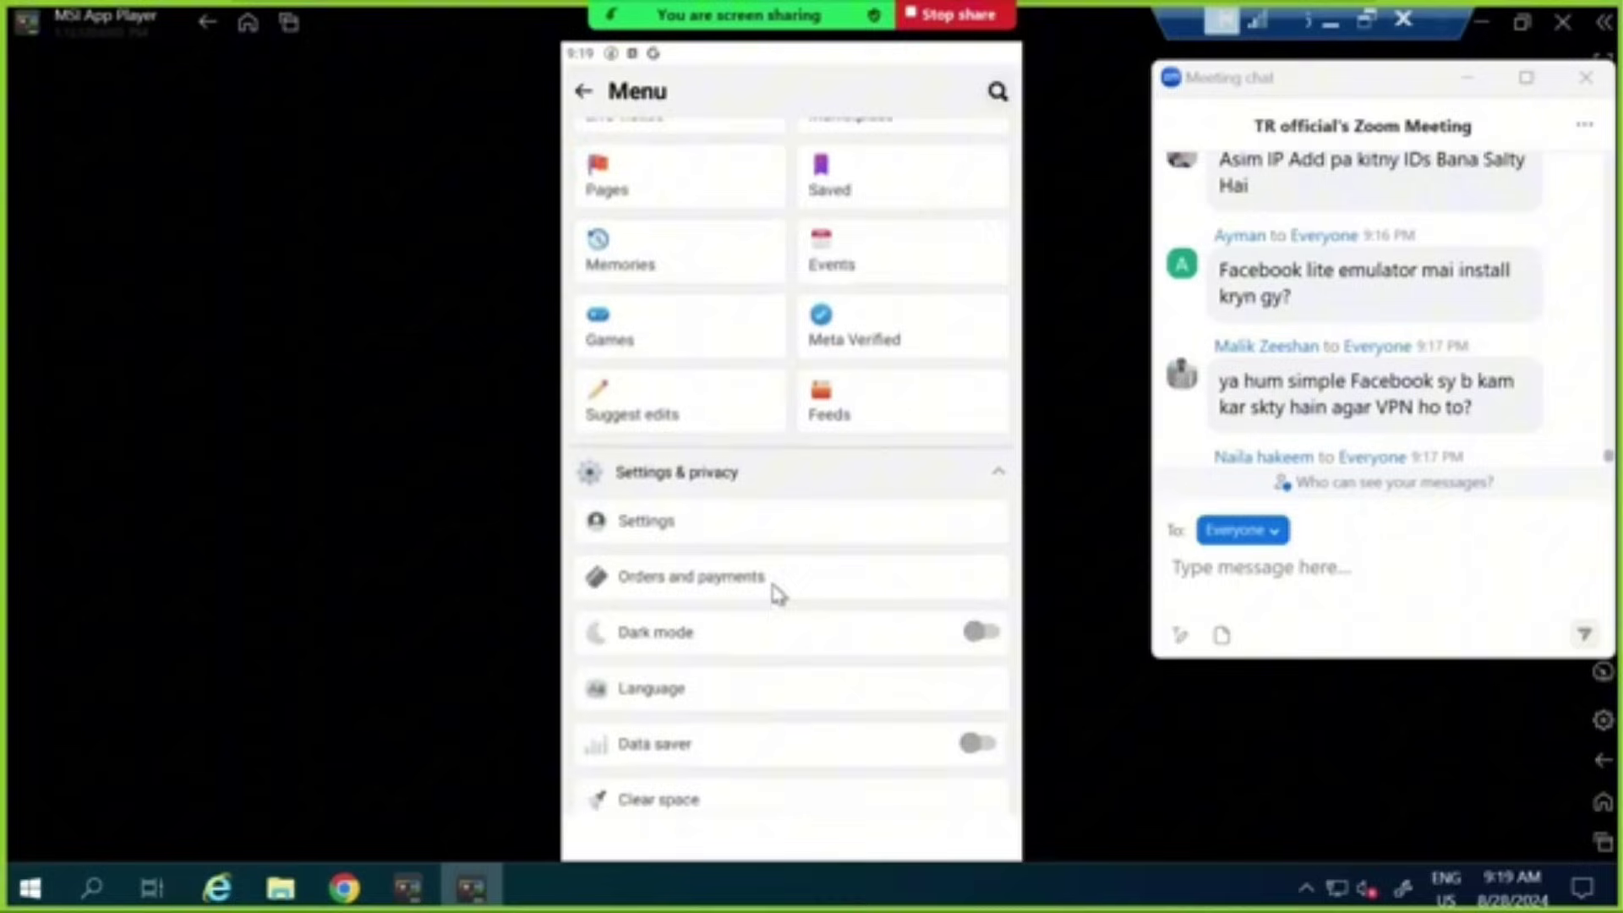
pyautogui.click(656, 528)
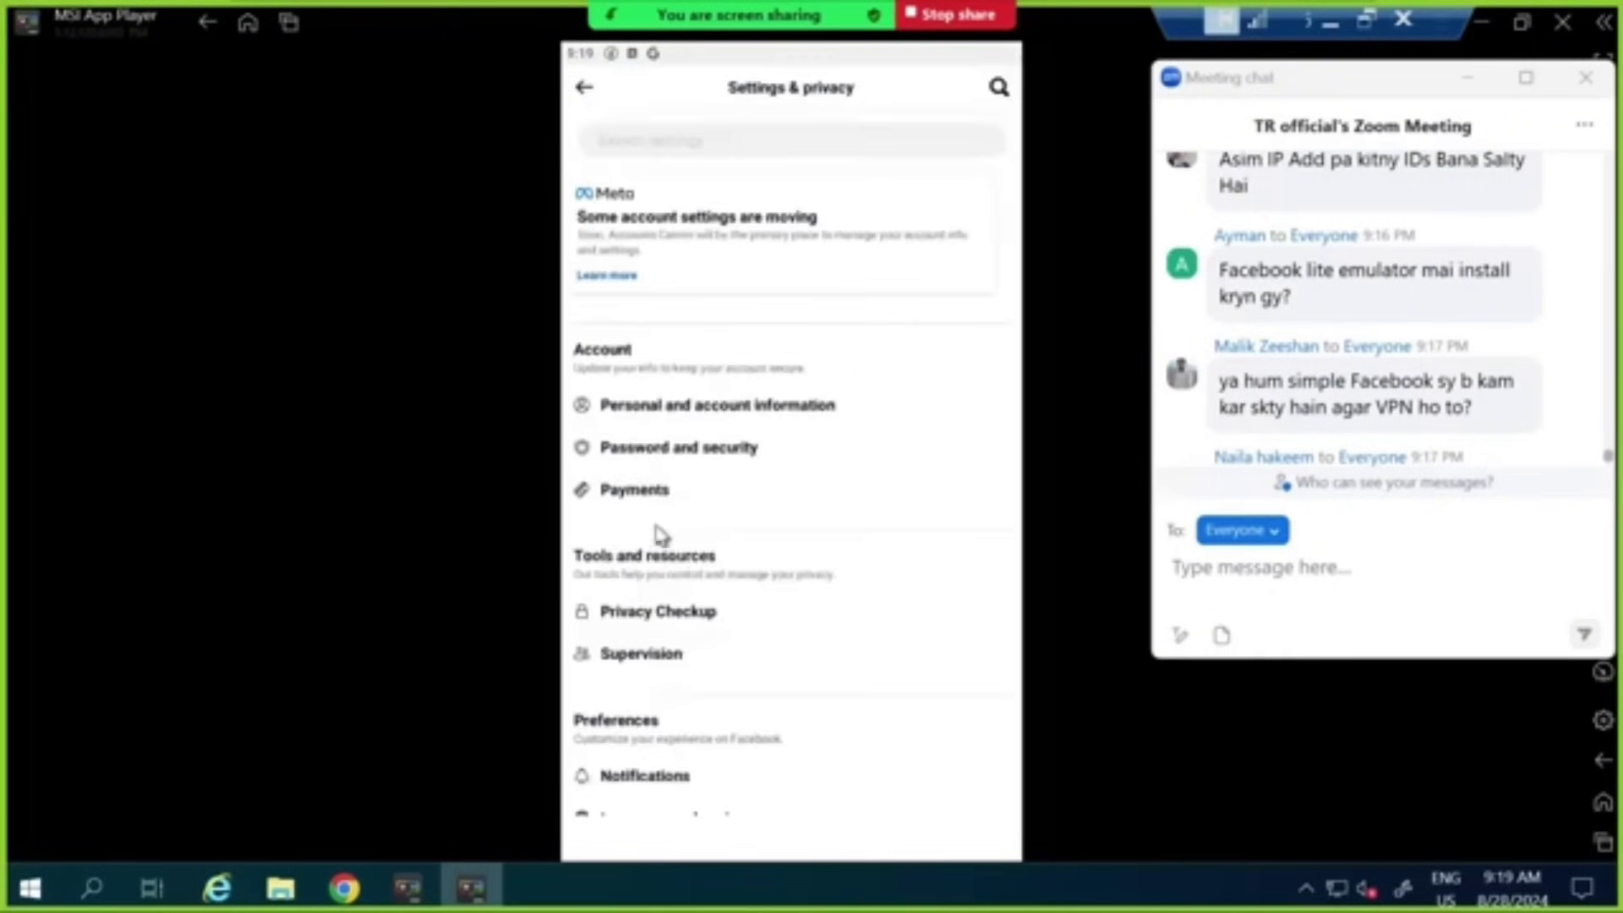
# Look through the account settings list and open Access your information to review the recent activity and primary location.
pyautogui.scroll(-1, 726, 415)
pyautogui.scroll(-5, 727, 414)
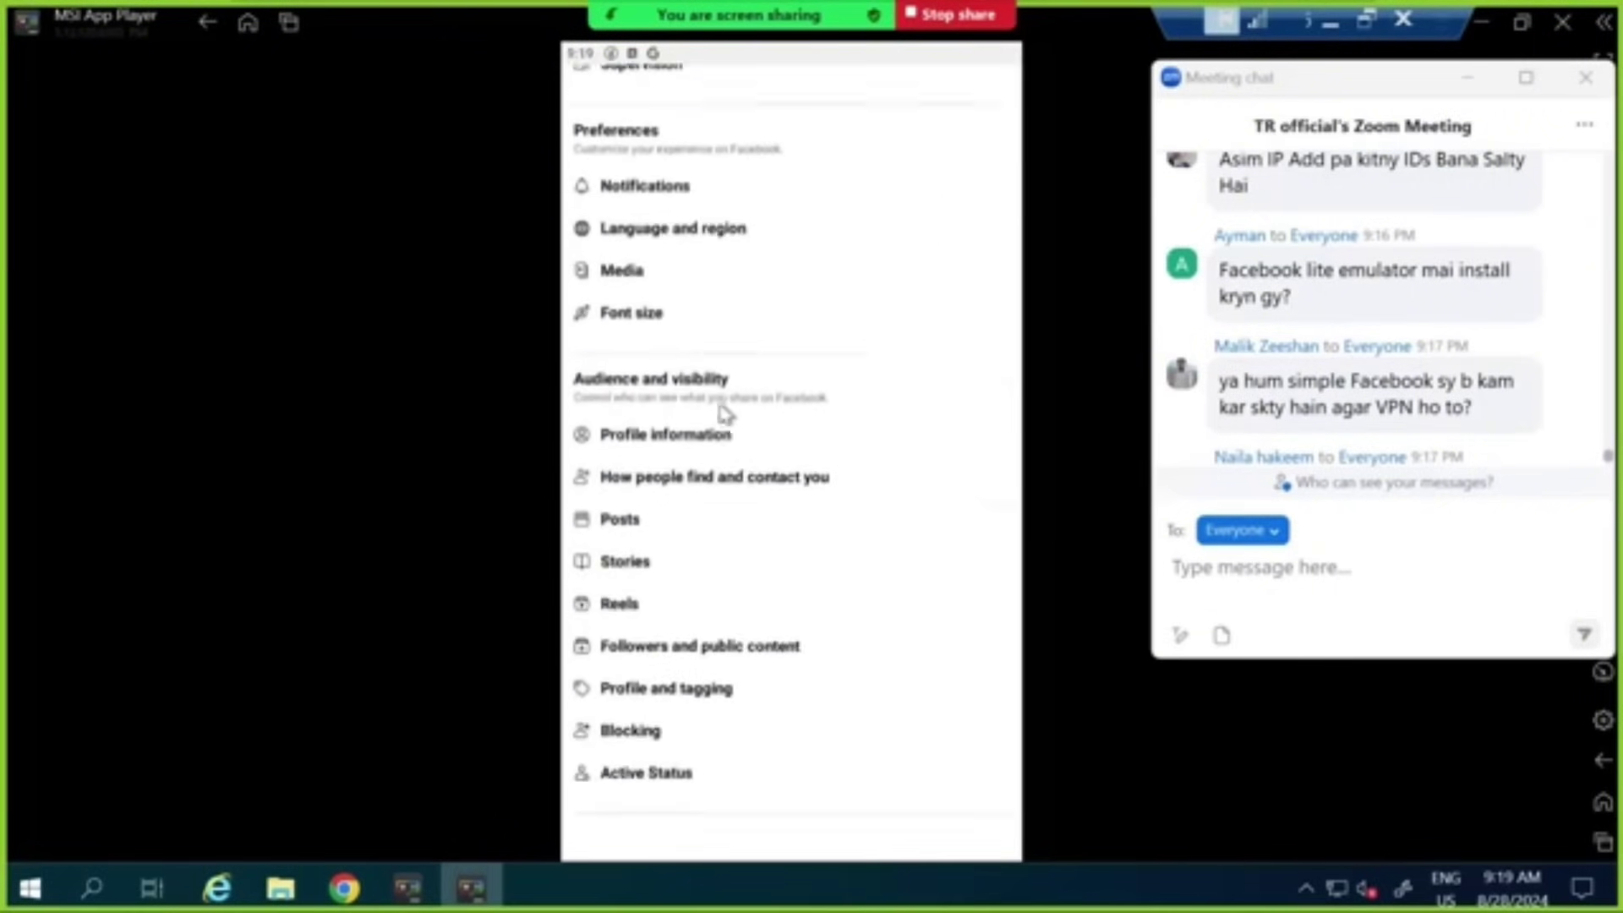
pyautogui.scroll(2, 727, 414)
pyautogui.scroll(2, 727, 414)
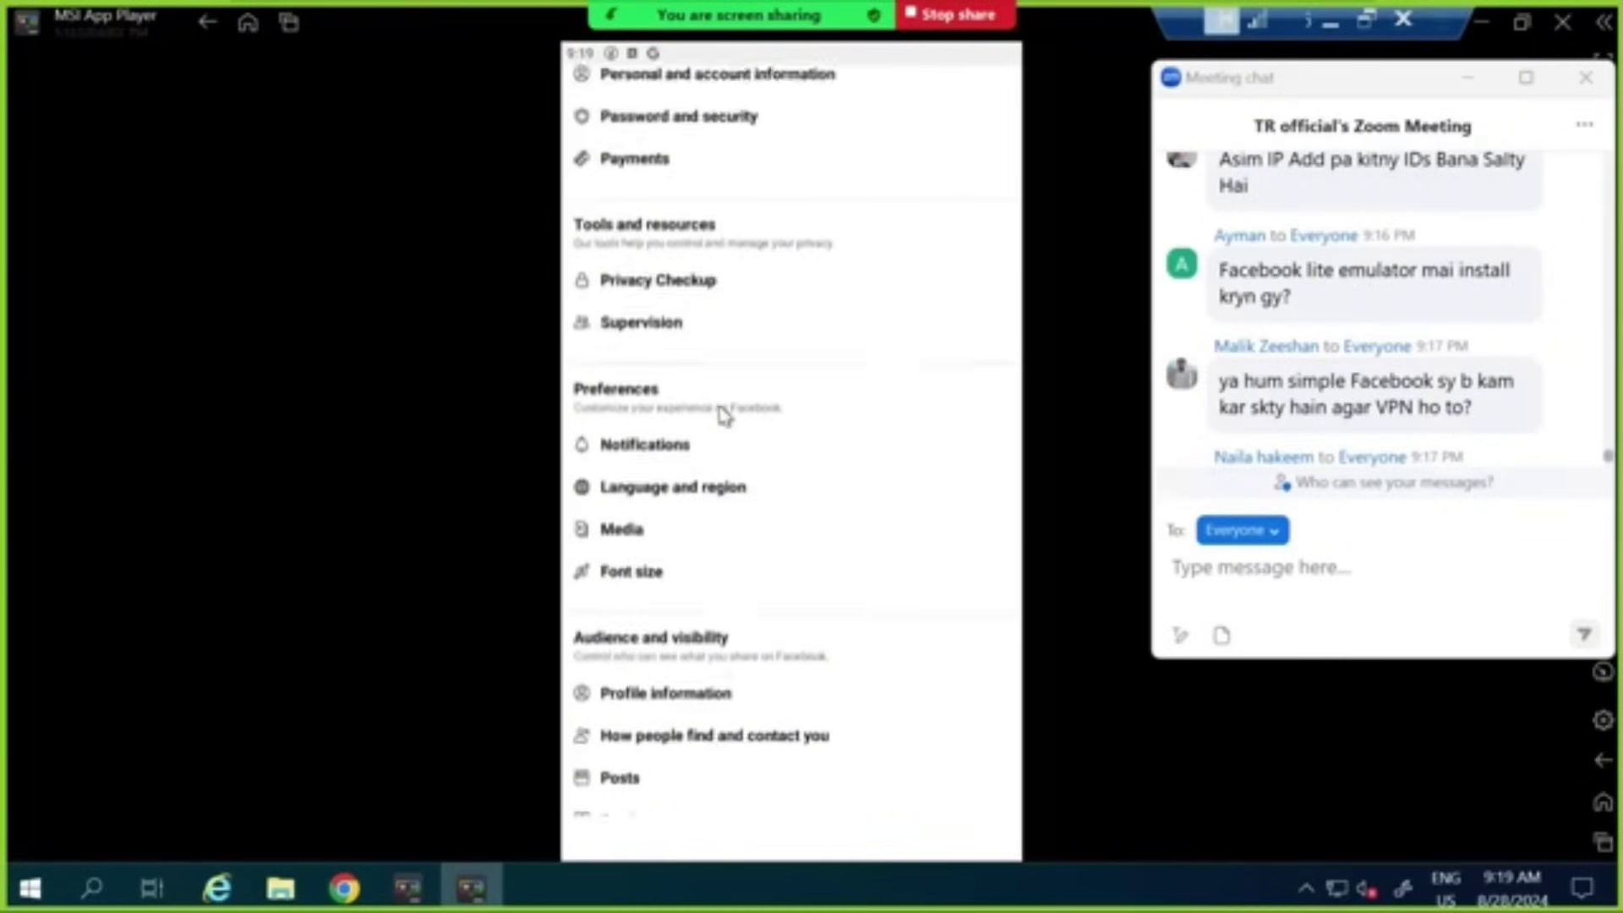
pyautogui.scroll(-3, 726, 414)
pyautogui.scroll(-10, 723, 417)
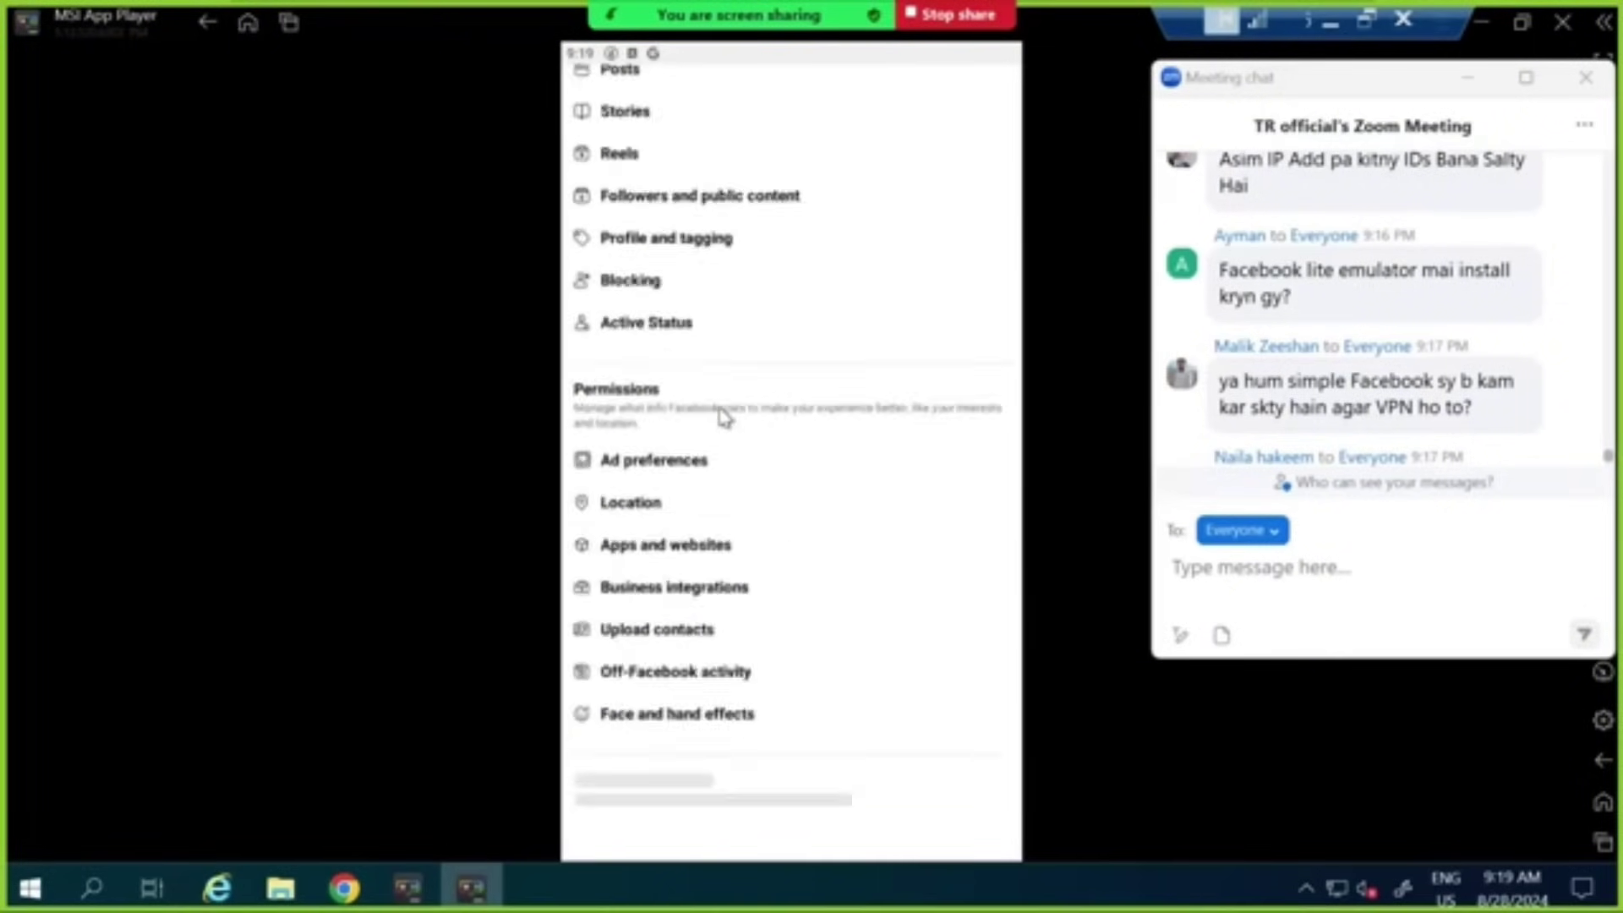
pyautogui.scroll(-3, 706, 464)
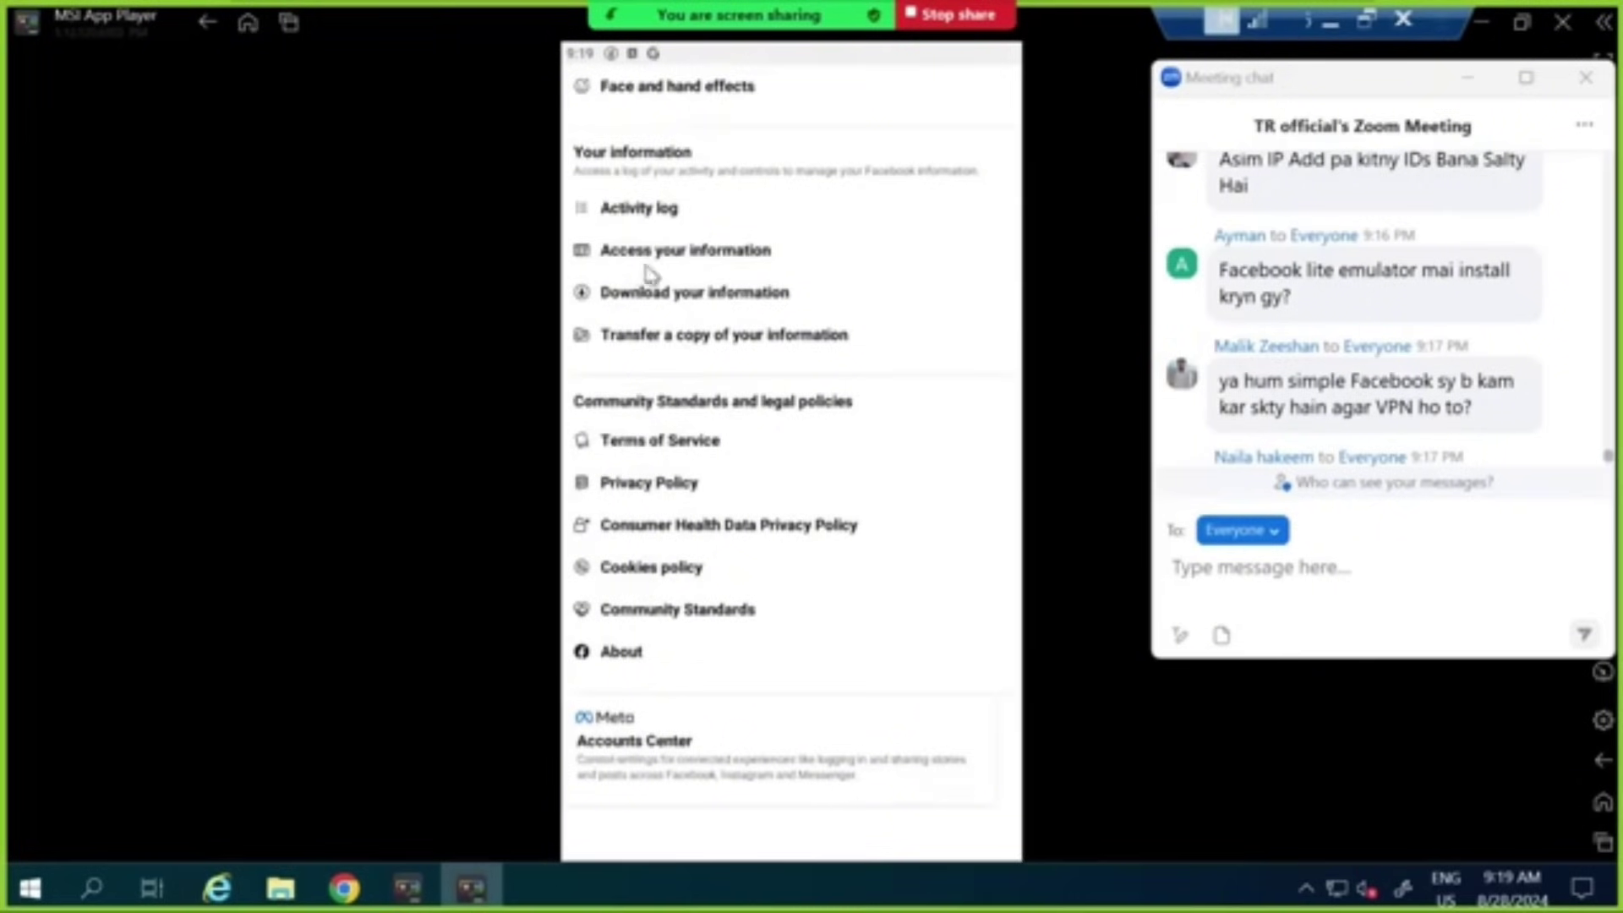
pyautogui.click(725, 258)
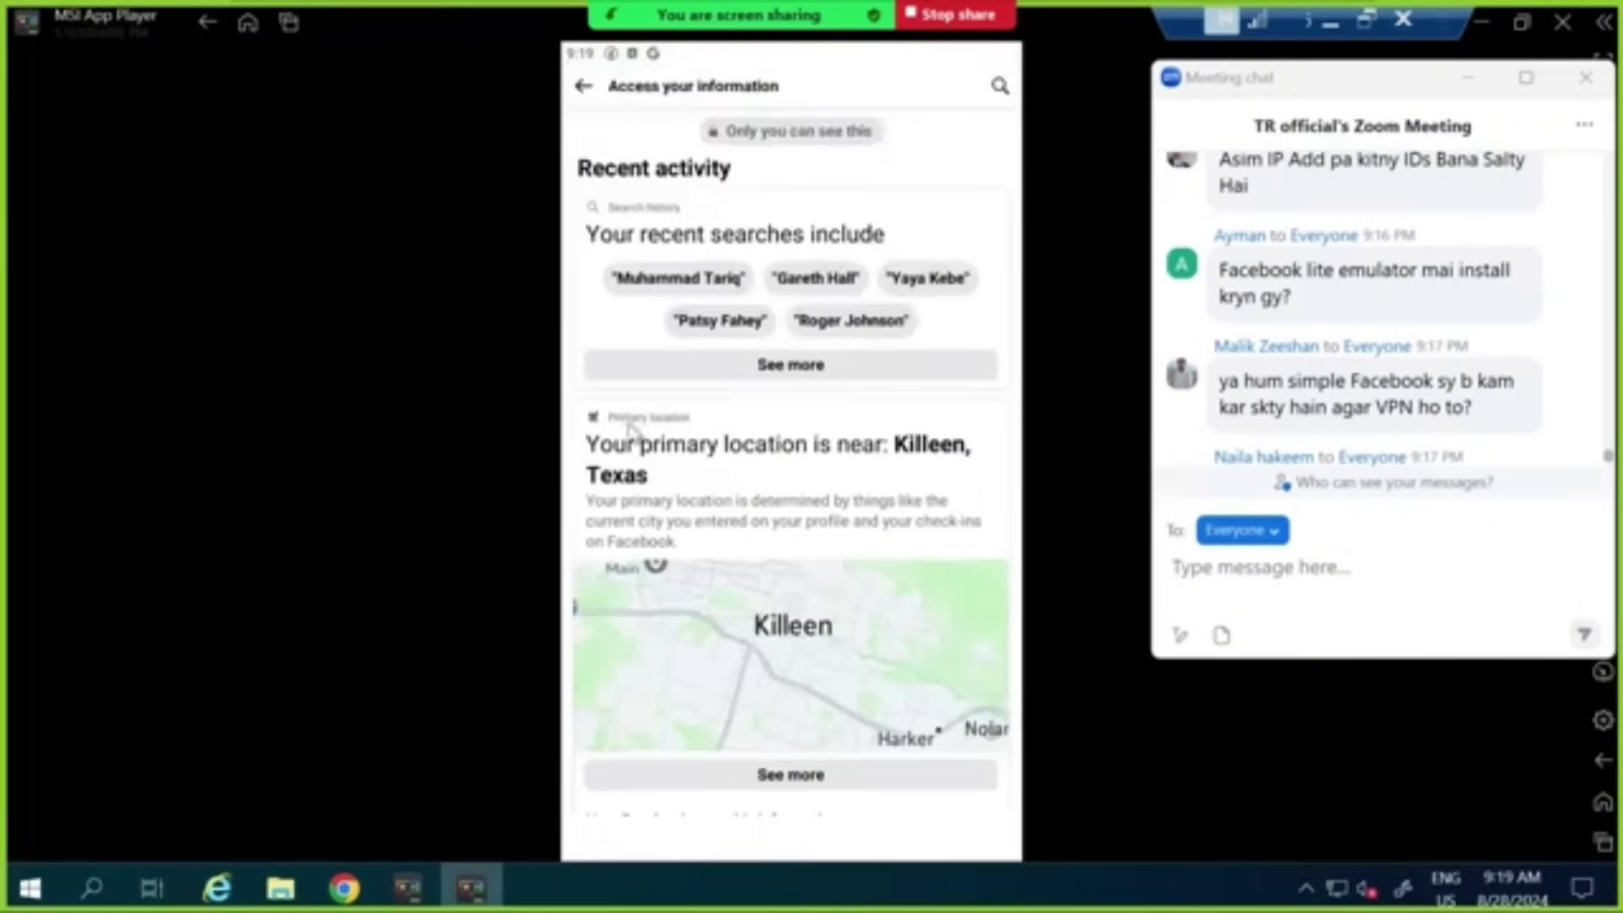
pyautogui.scroll(-4, 765, 427)
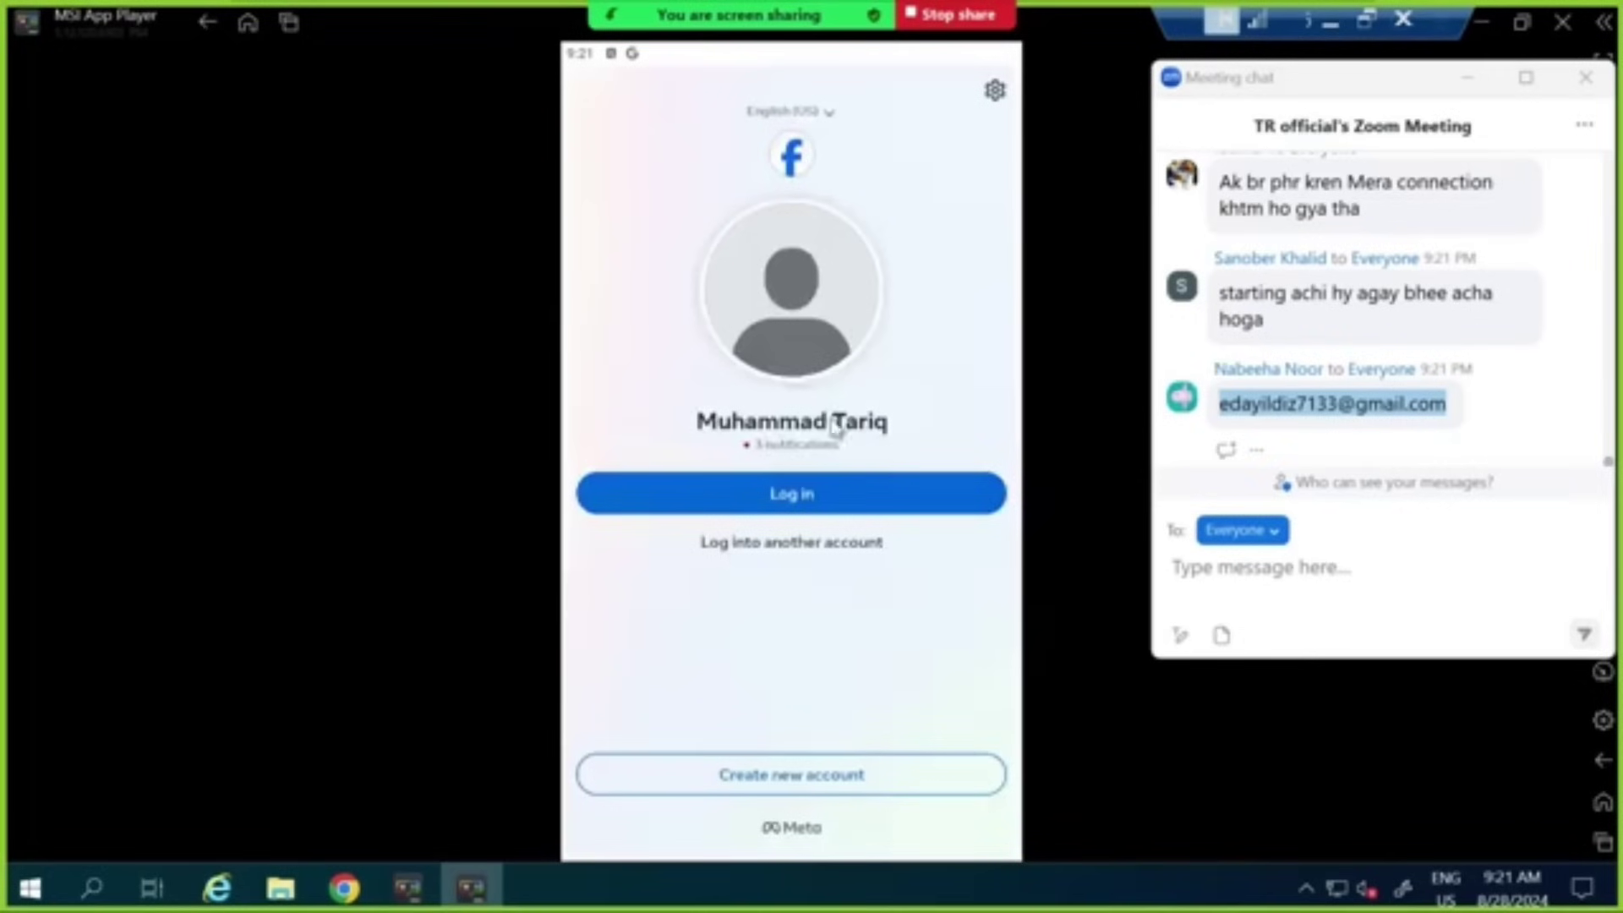
# Start creating a new Facebook account and submit the account holder's first and last name.
pyautogui.click(776, 786)
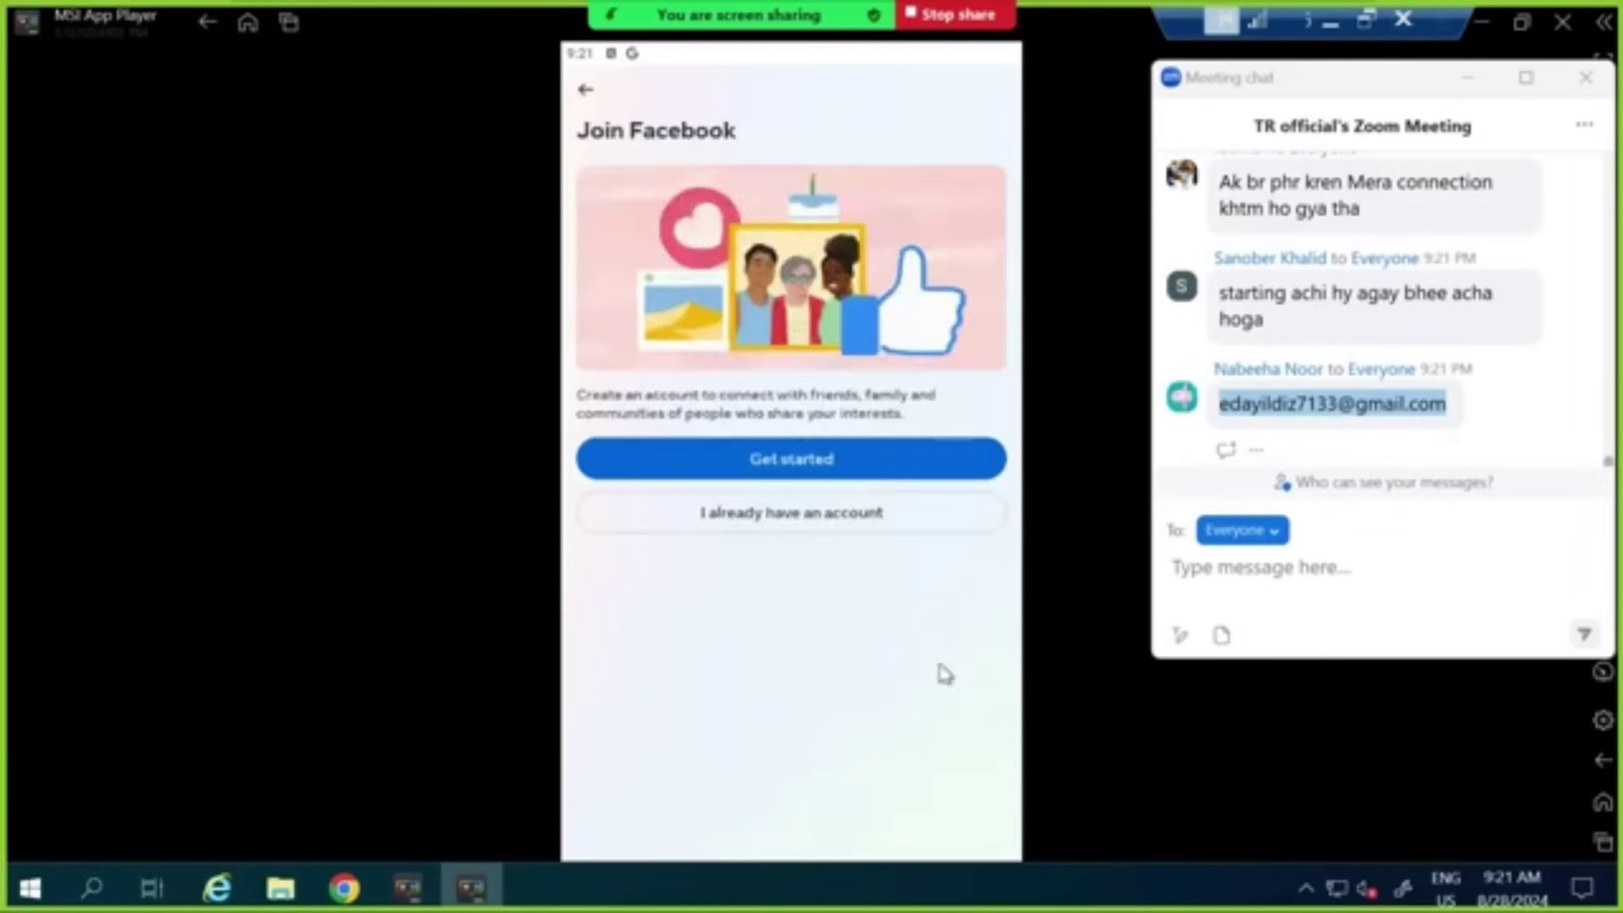
pyautogui.click(795, 456)
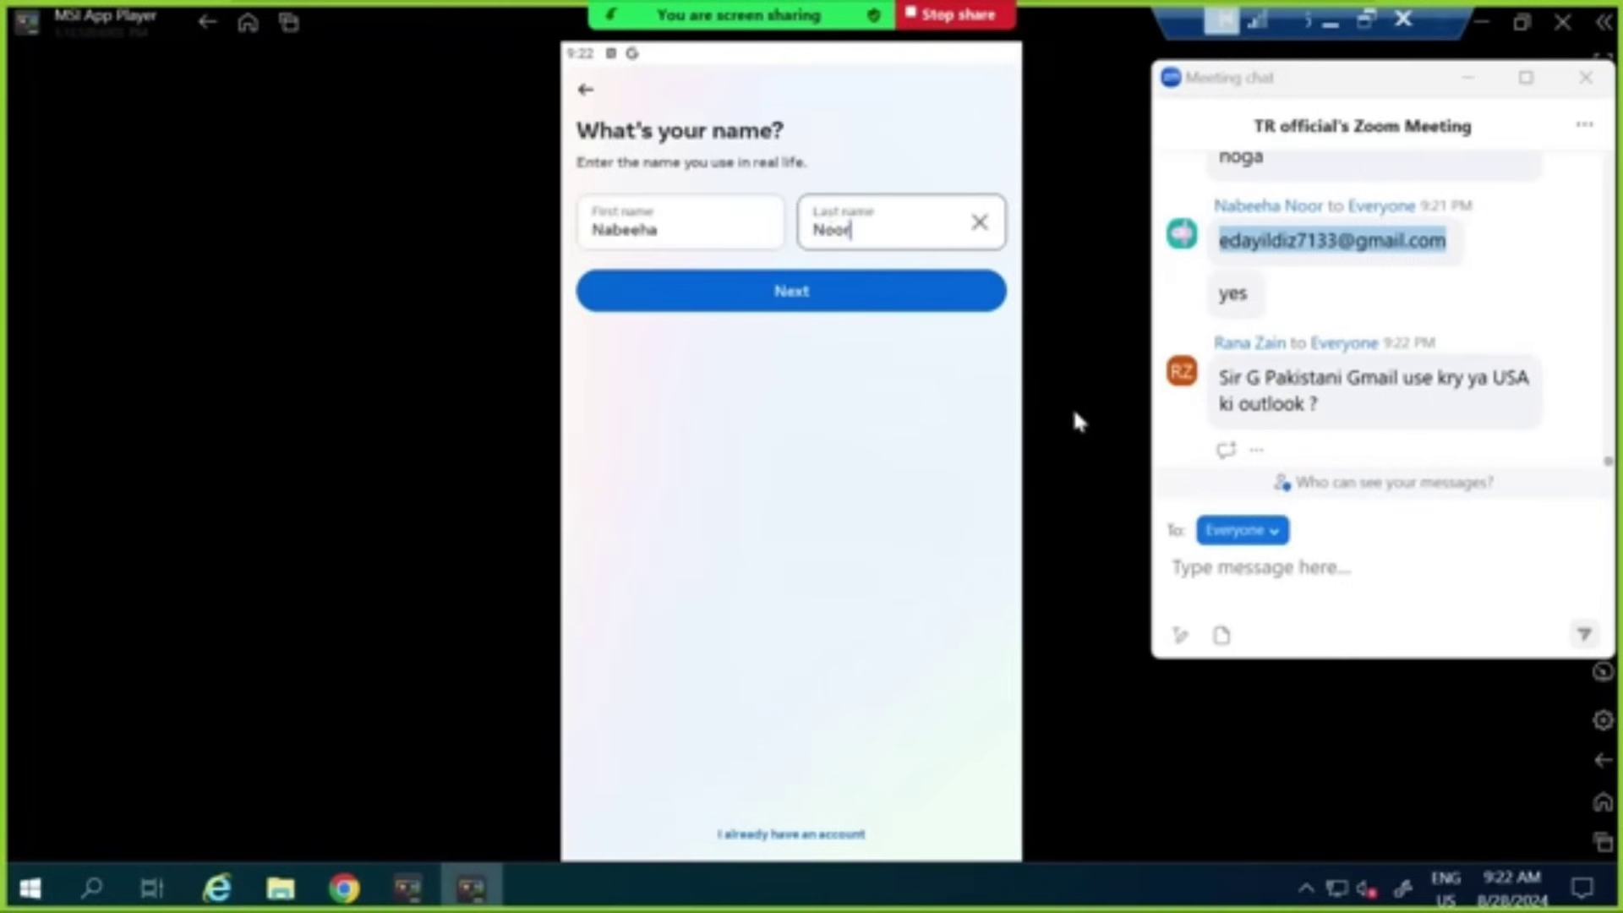
pyautogui.click(800, 308)
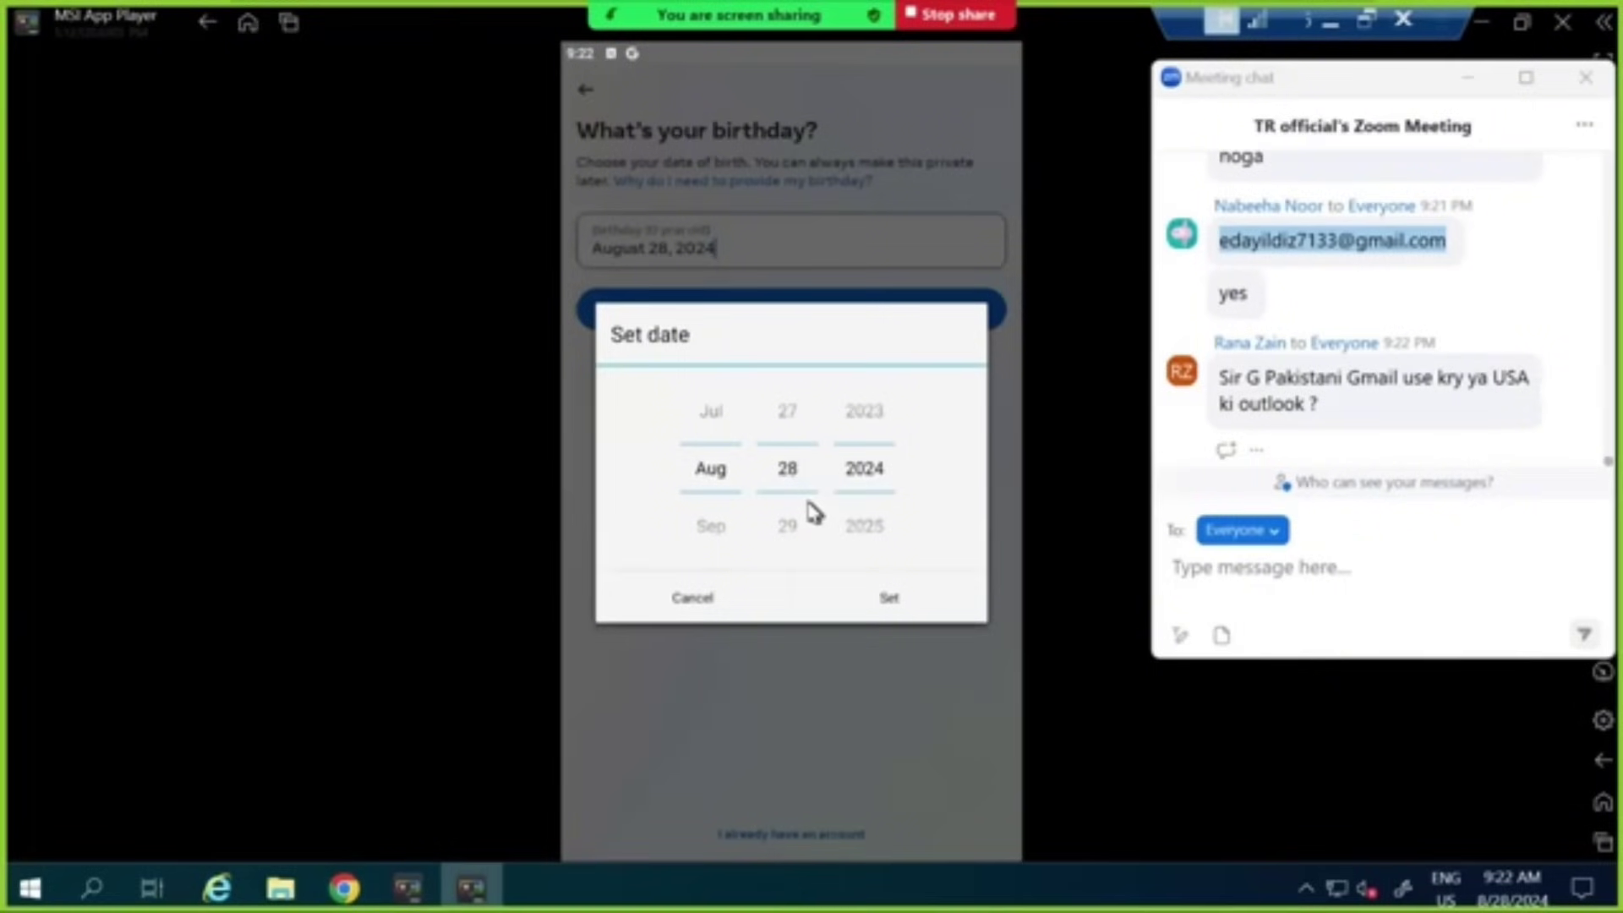
# Set the account holder's date of birth and select Female as the gender.
pyautogui.click(866, 411)
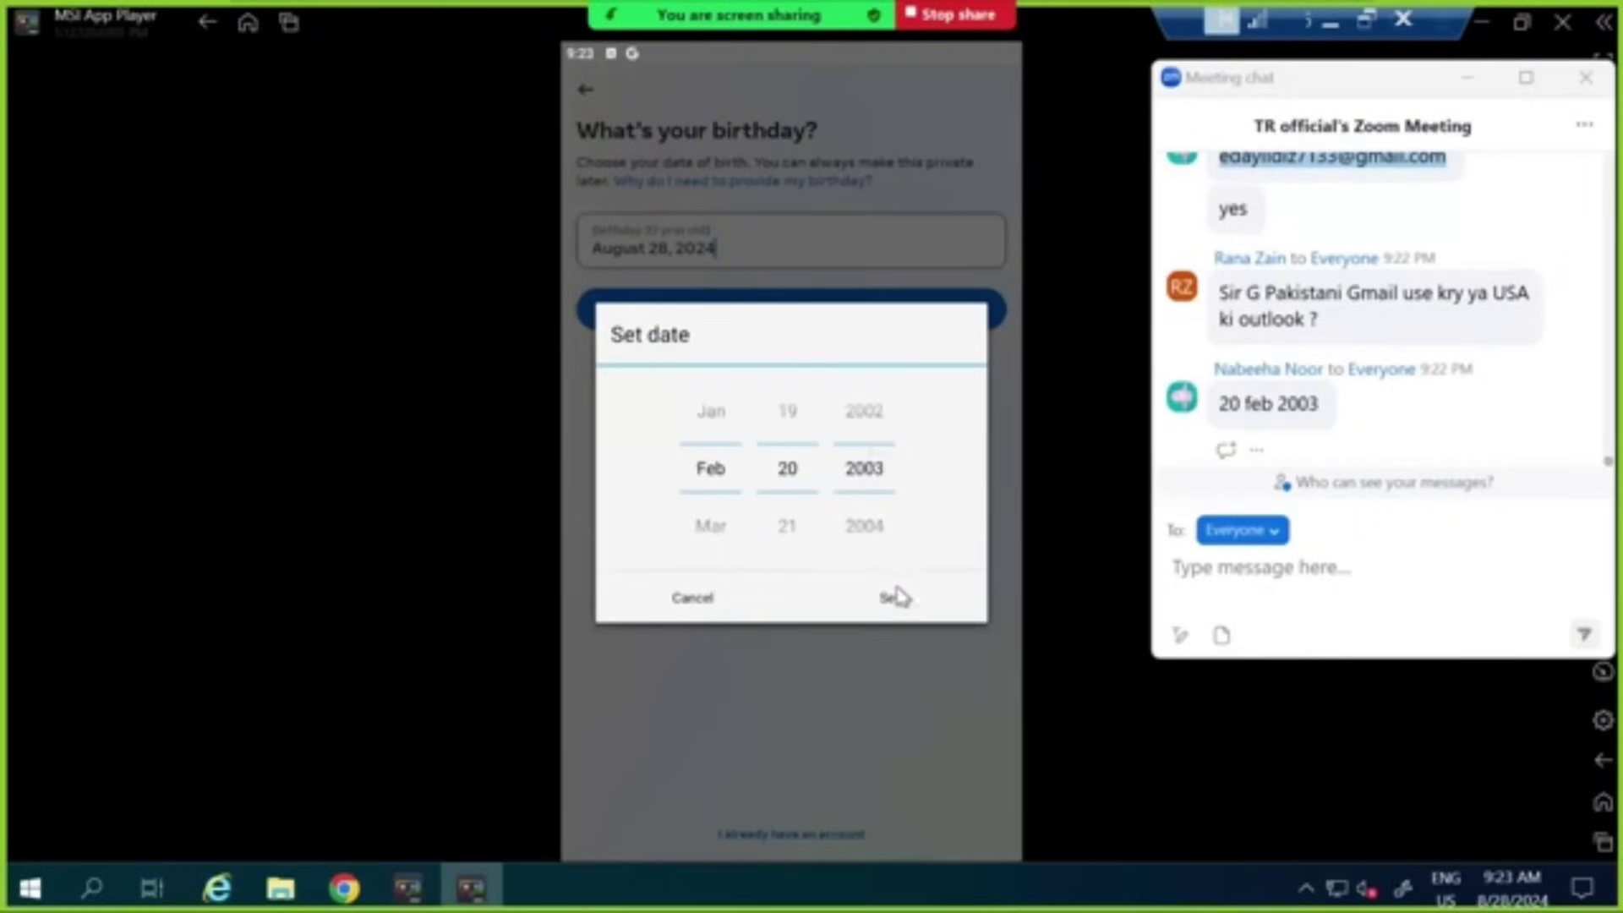
pyautogui.click(895, 597)
pyautogui.click(799, 311)
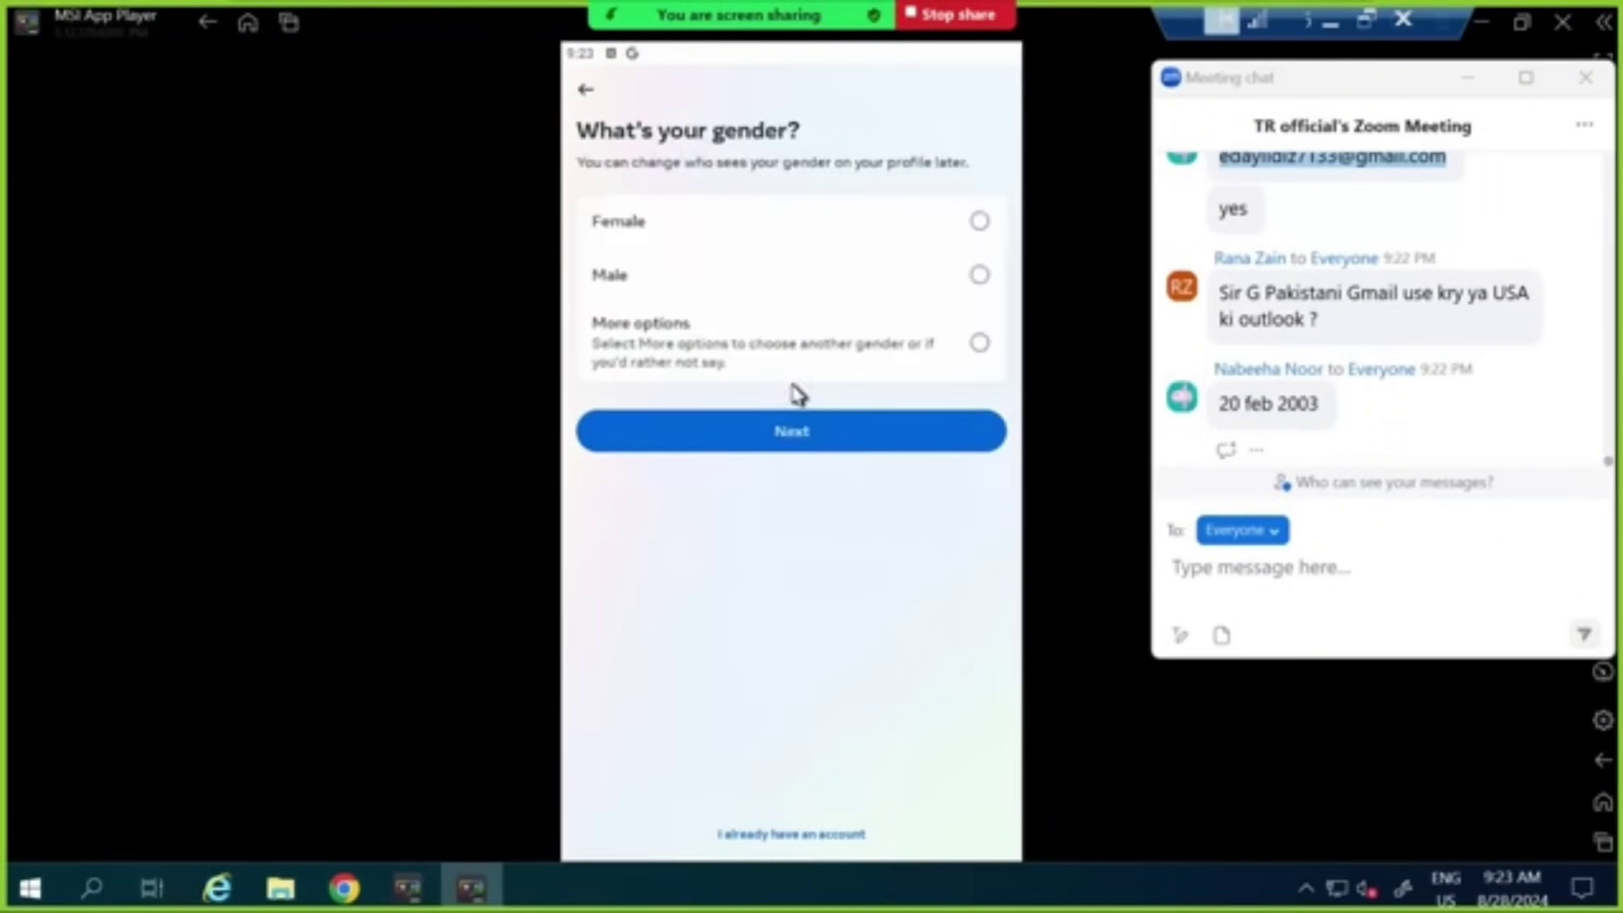
pyautogui.click(979, 222)
pyautogui.click(834, 442)
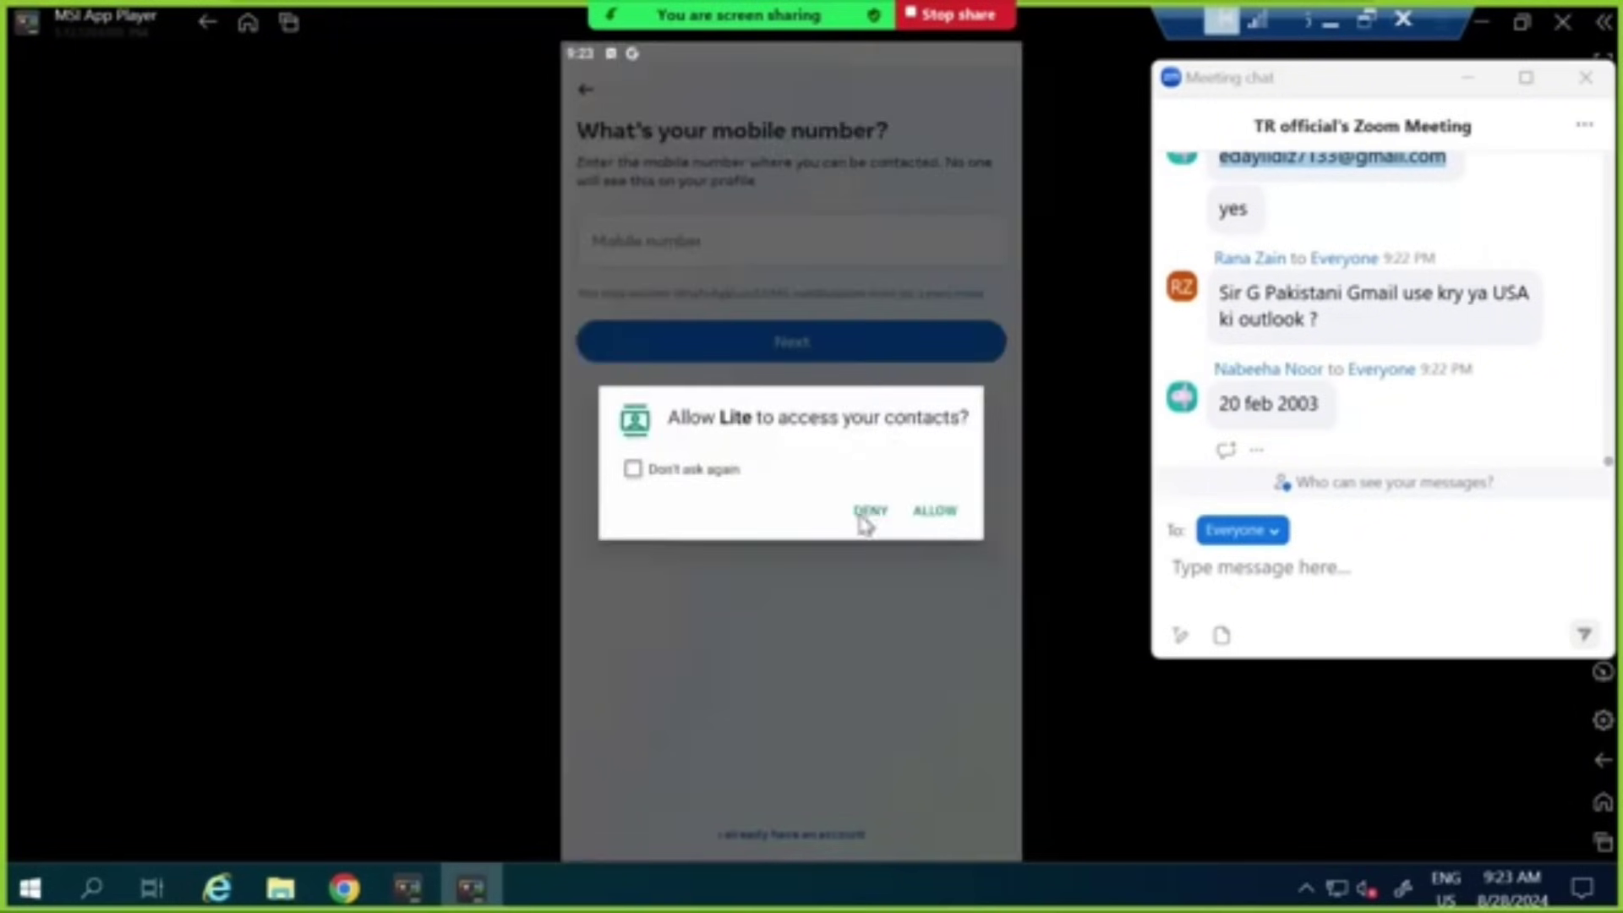
# Deny Lite access to the contacts, switch to signing up with email, and submit the account holder's email address.
pyautogui.click(871, 512)
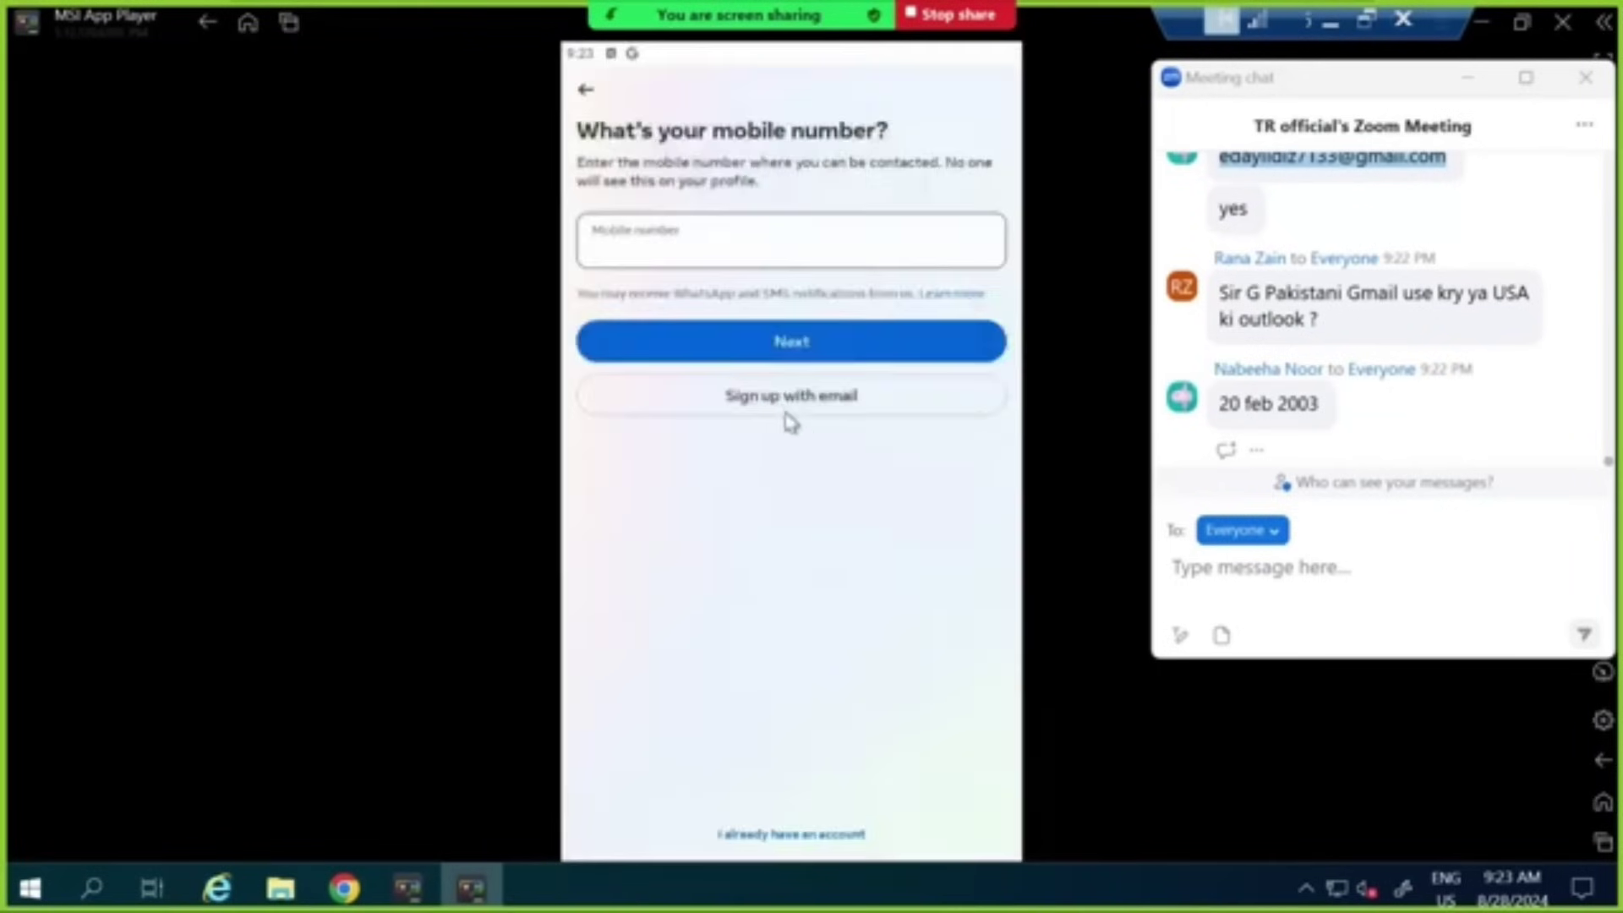
pyautogui.click(795, 409)
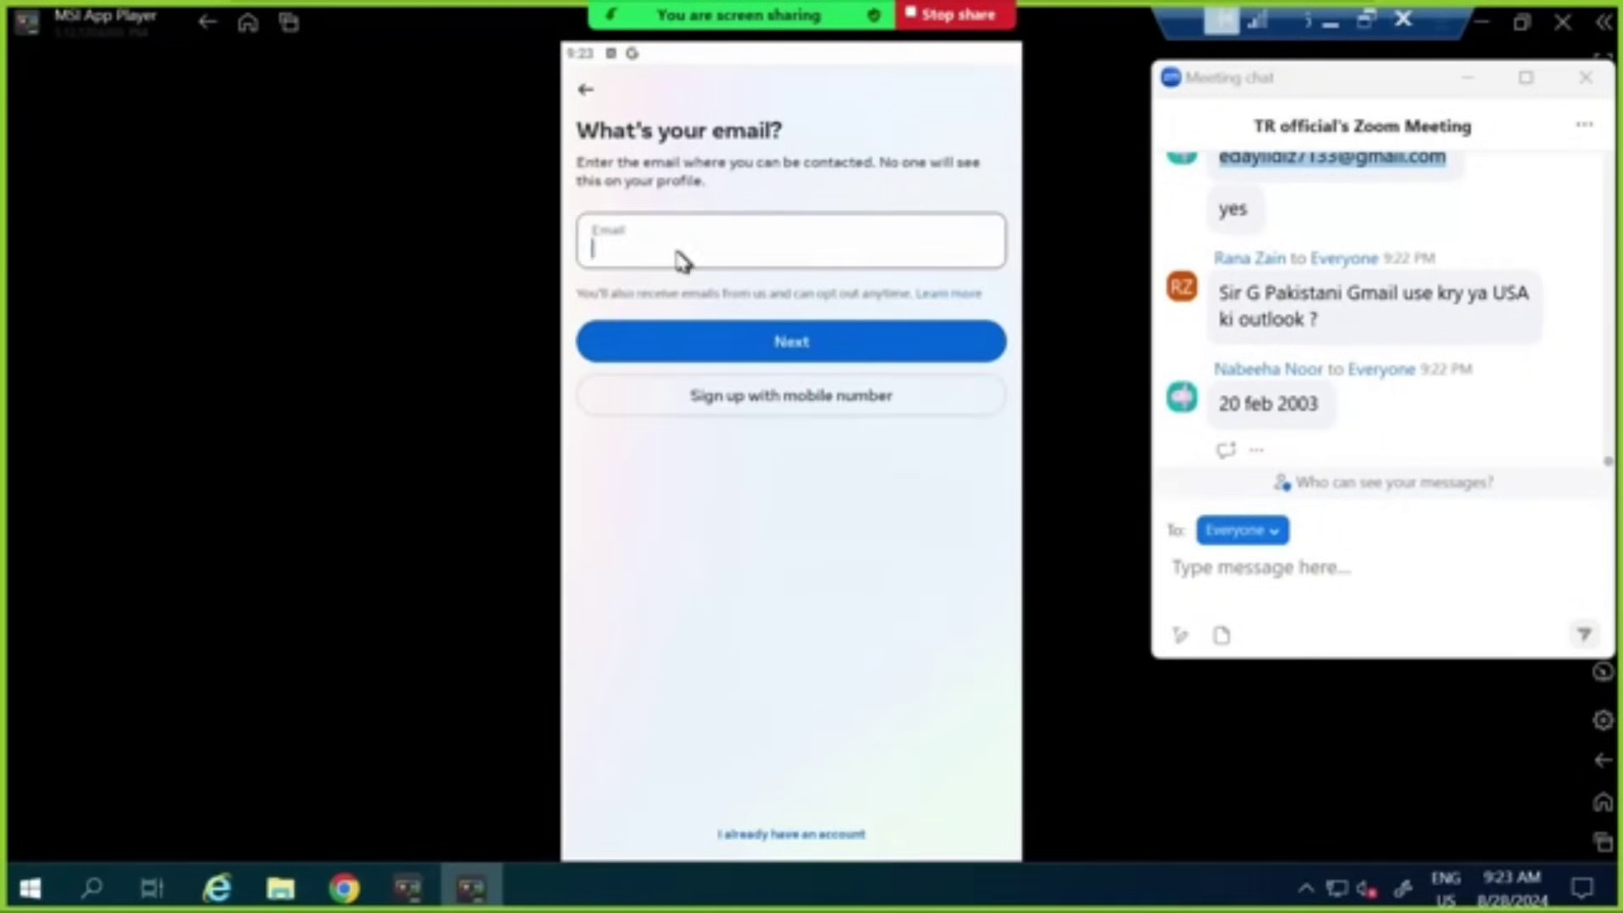
pyautogui.hotkey('ctrl', 'v')
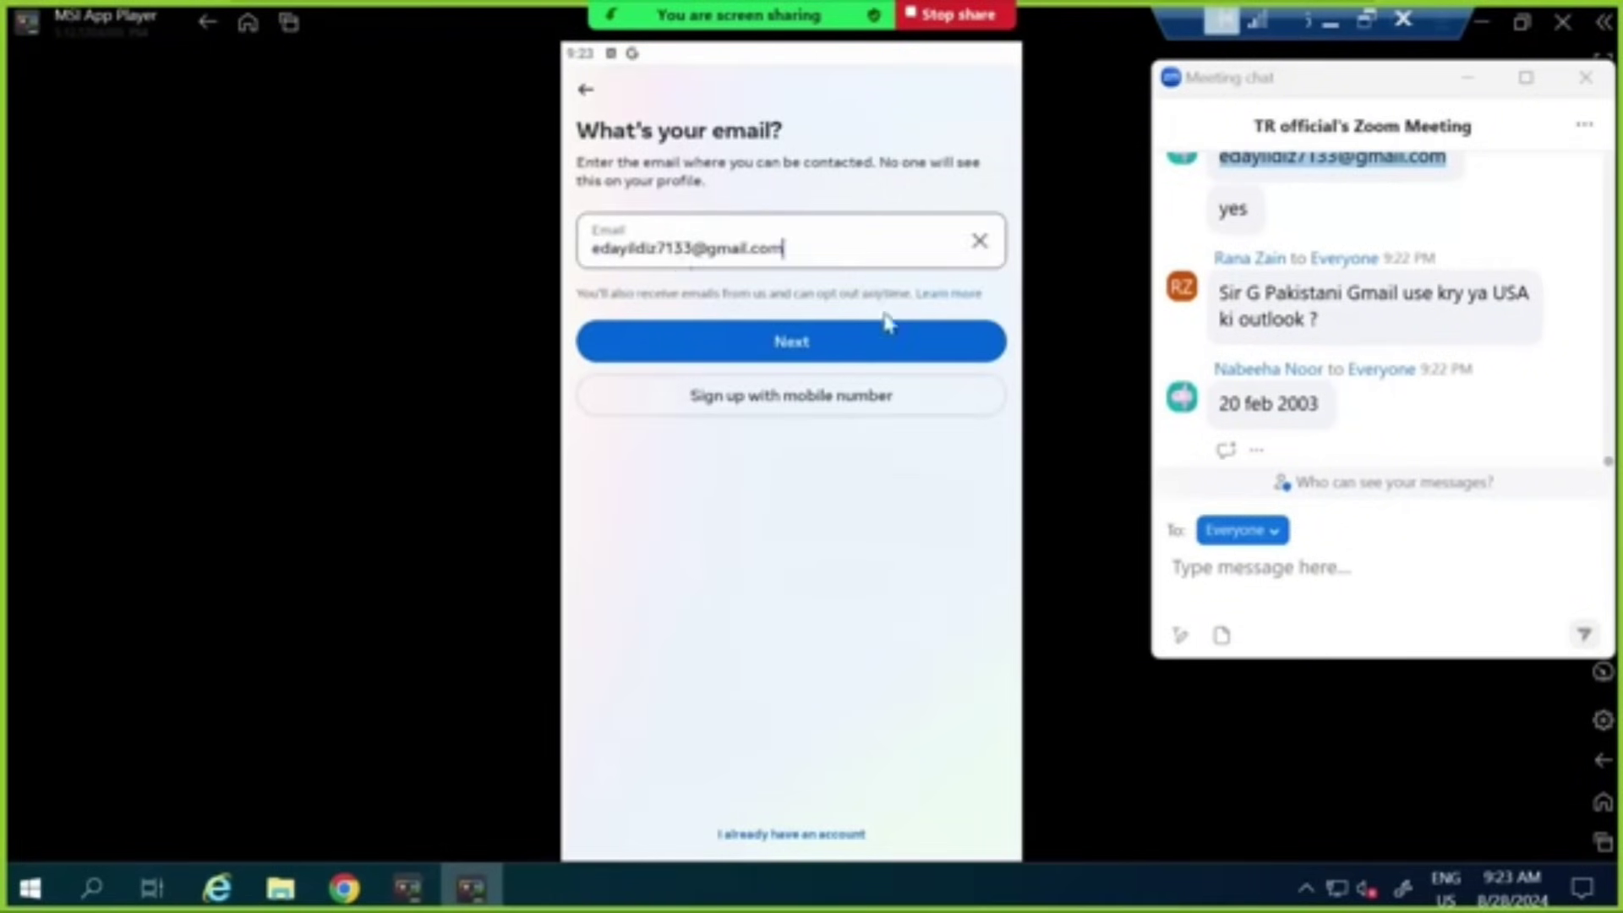
pyautogui.click(870, 352)
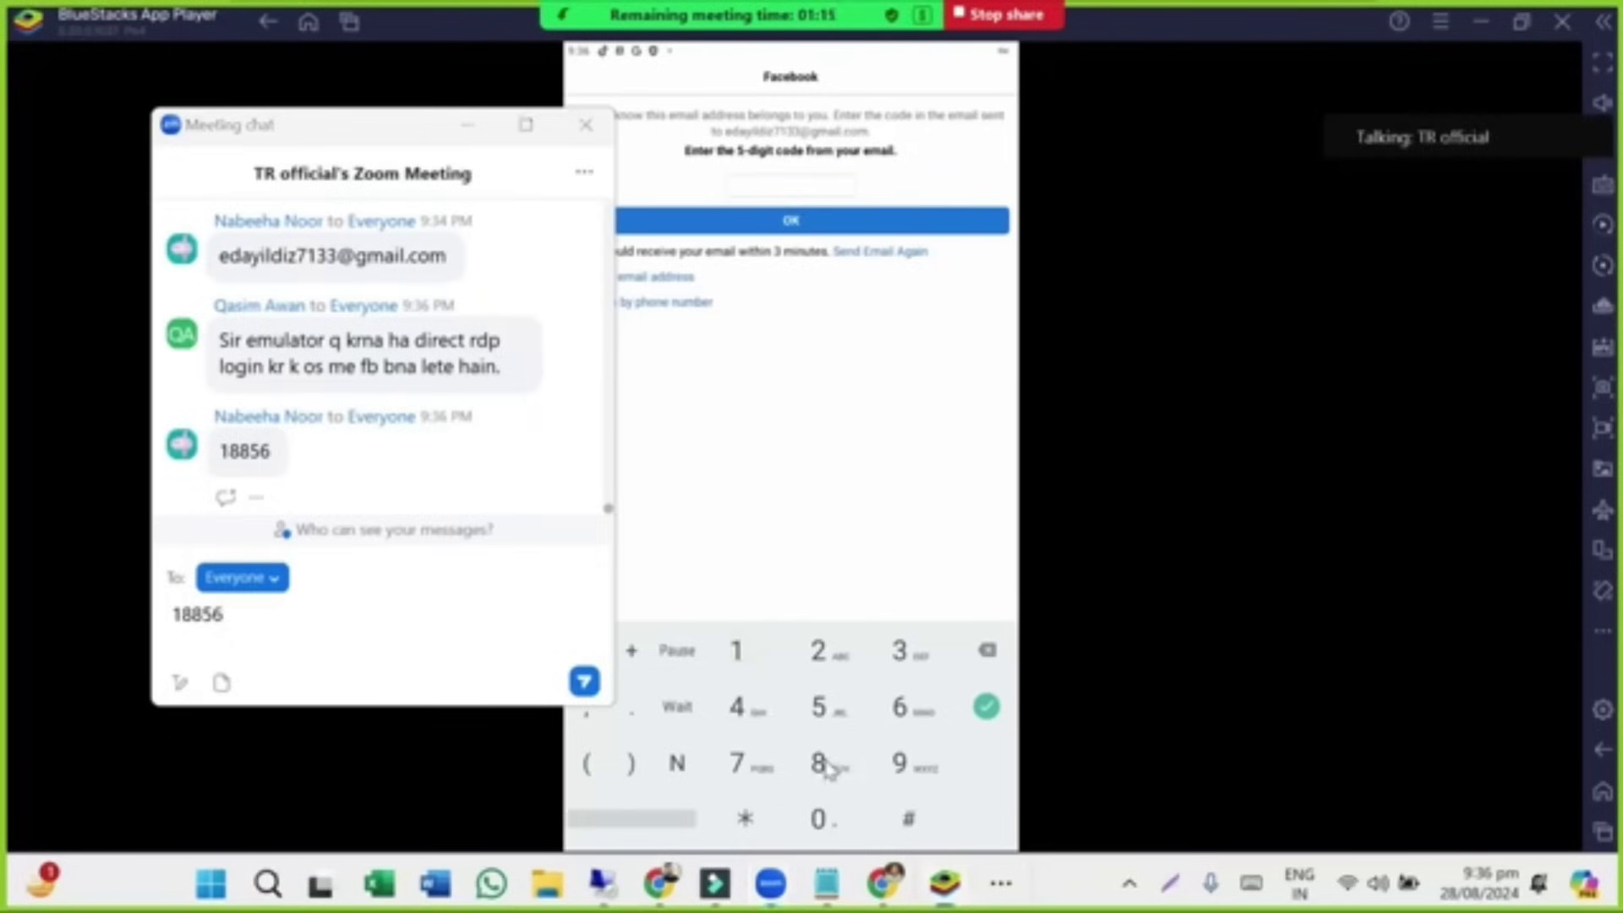
# In BlueStacks App Player, enter the 5-digit email verification code and submit it to confirm the new account.
pyautogui.write('1')
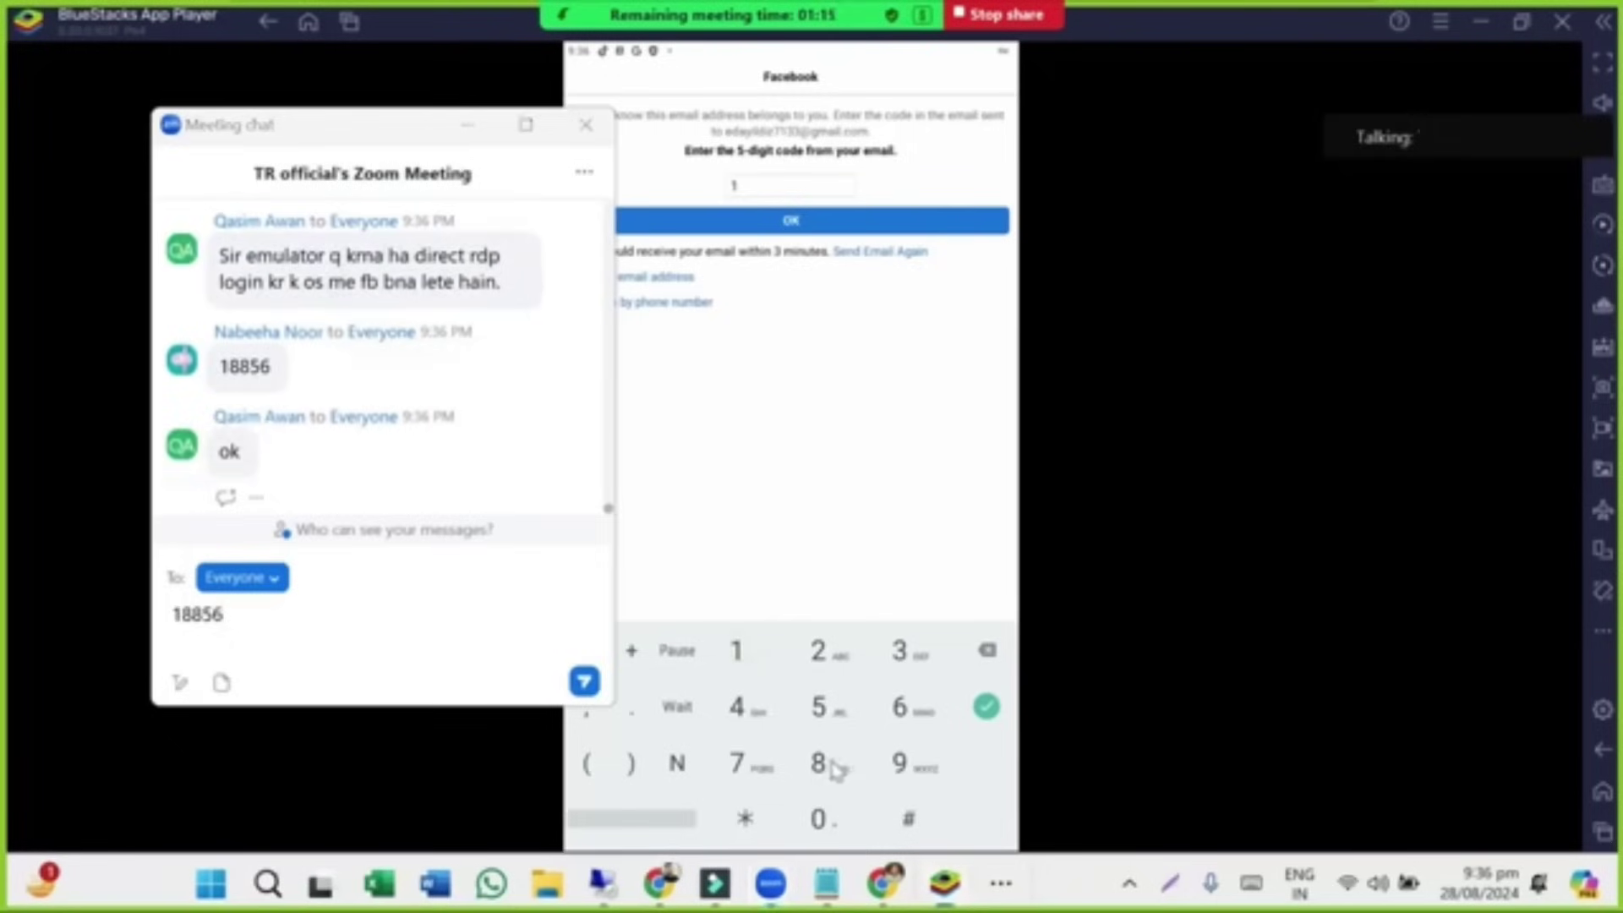
pyautogui.click(828, 768)
pyautogui.click(828, 767)
pyautogui.click(824, 709)
pyautogui.click(898, 708)
pyautogui.click(834, 221)
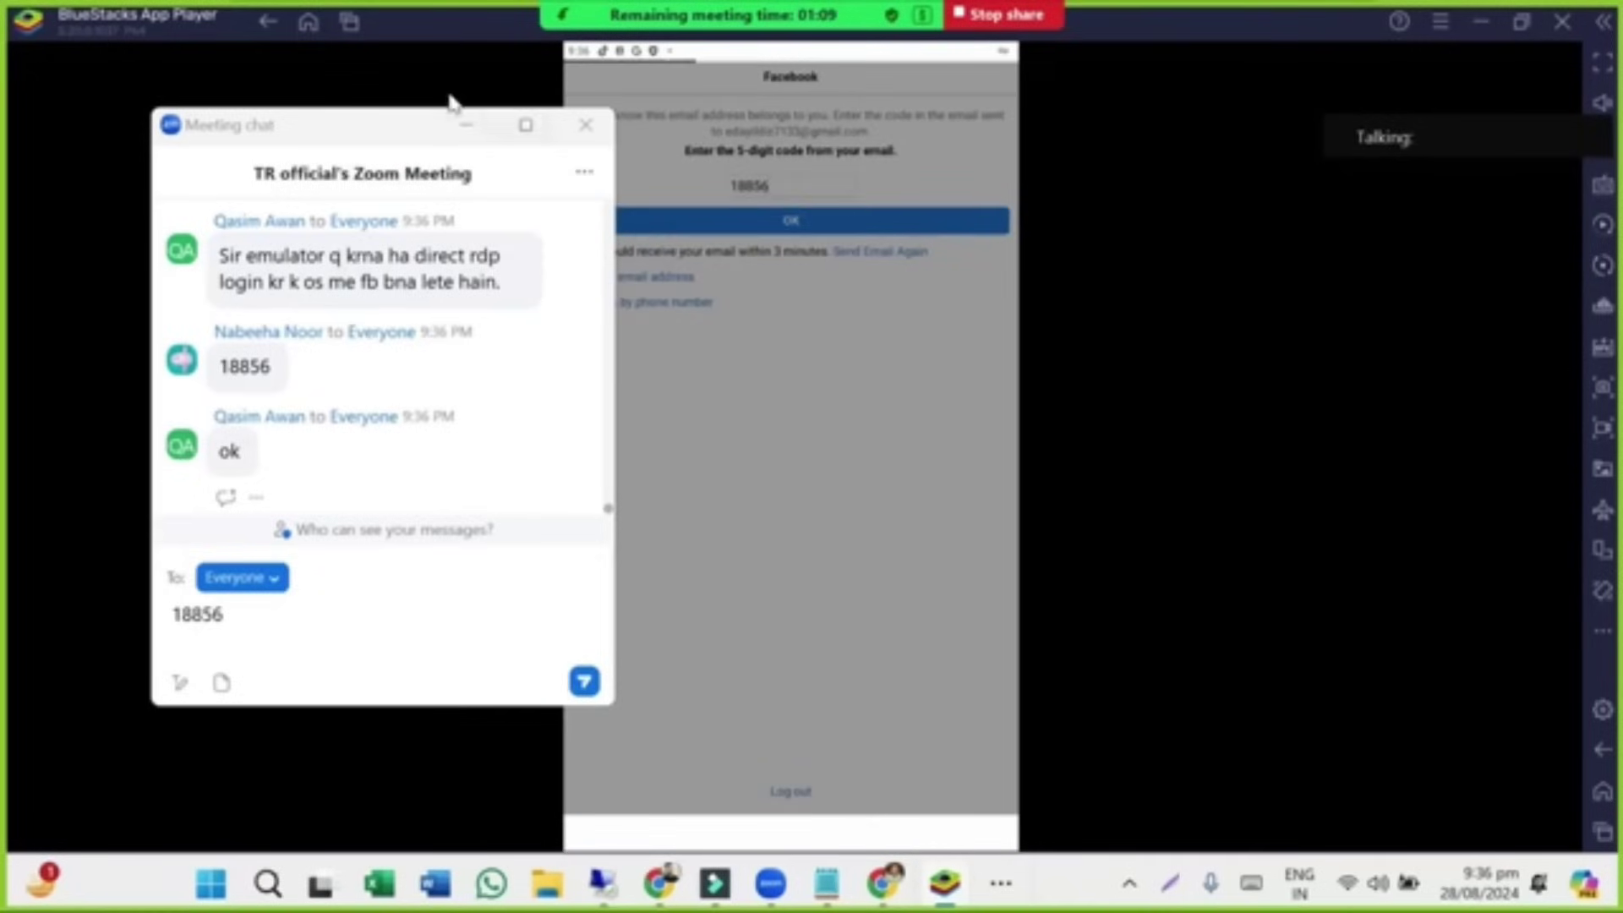
# Move the meeting chat clear of the emulator screen and skip the profile picture prompt.
pyautogui.moveTo(387, 140); pyautogui.dragTo(271, 125)
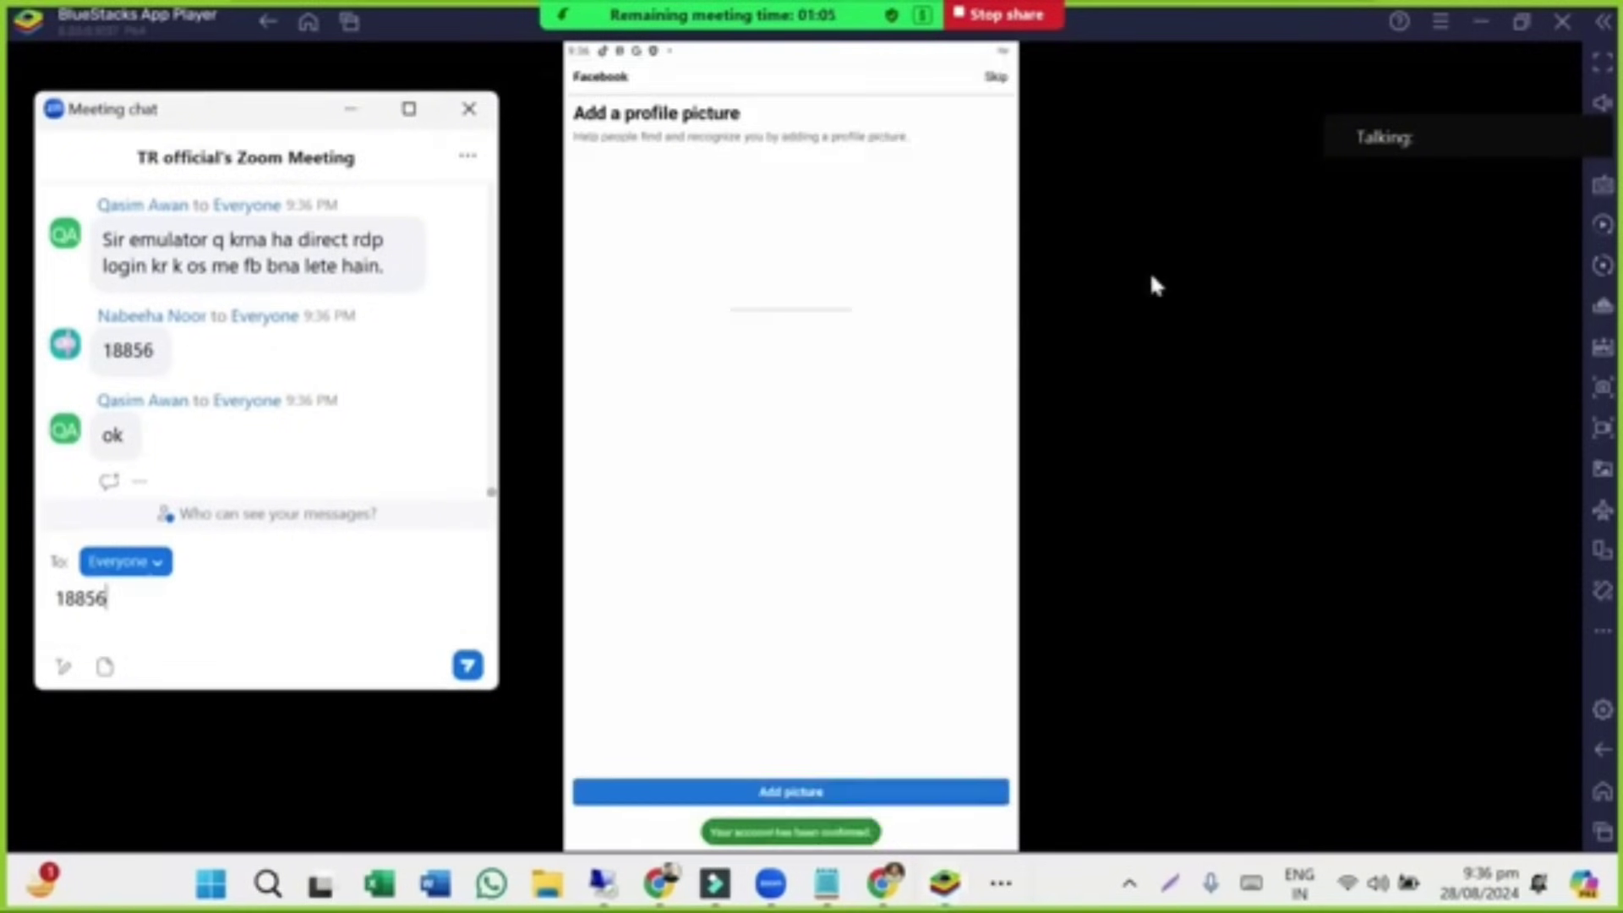
pyautogui.click(996, 76)
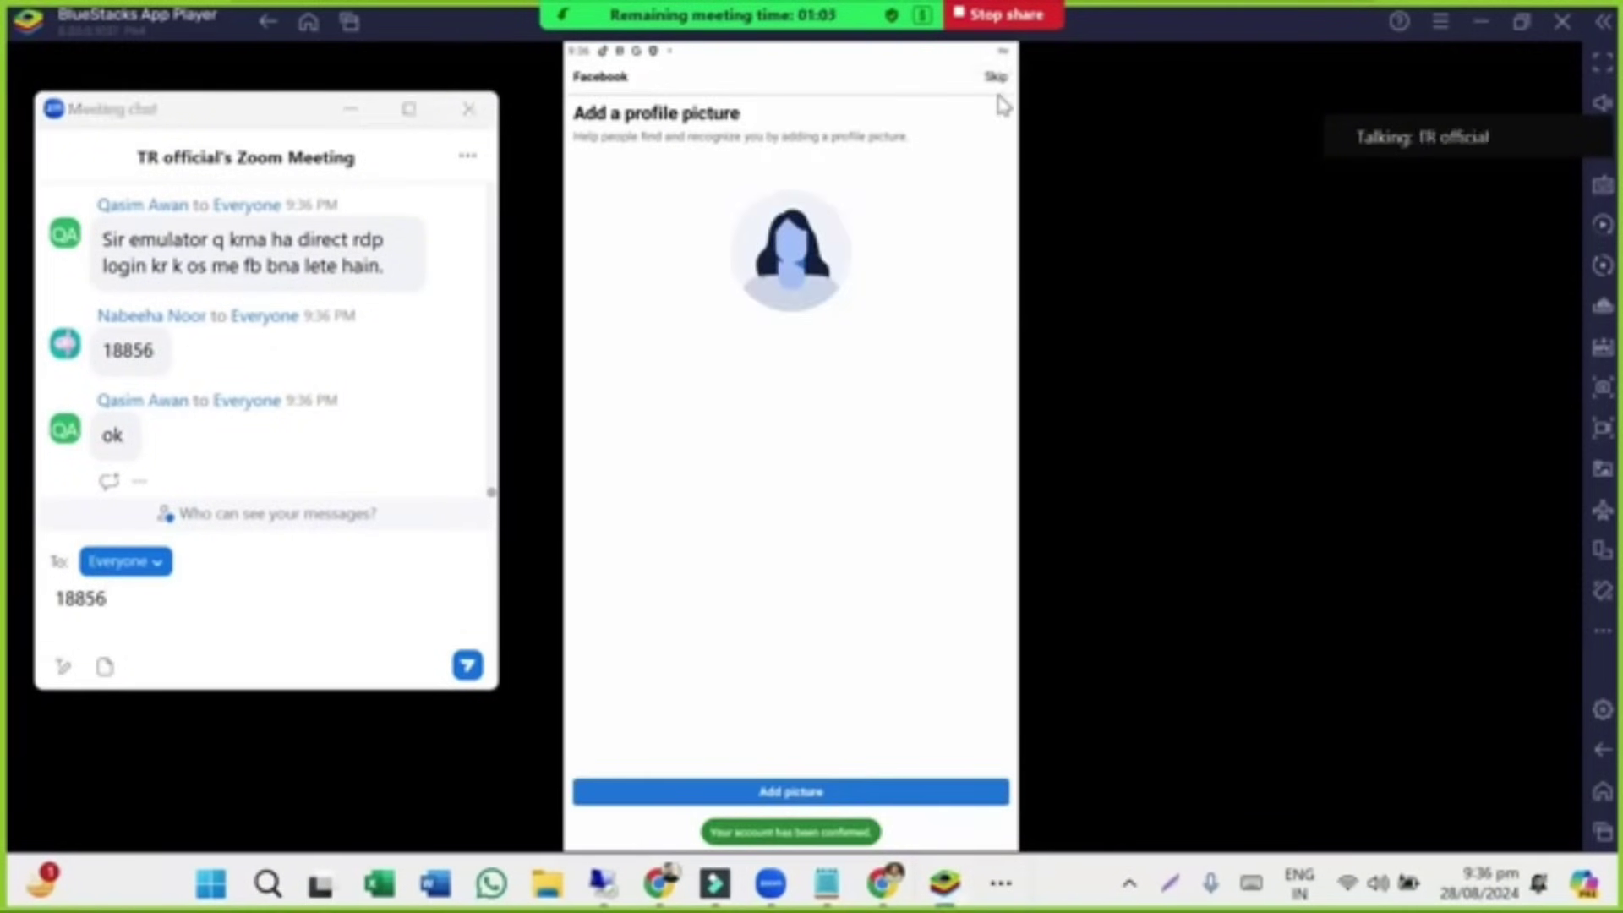
pyautogui.click(996, 76)
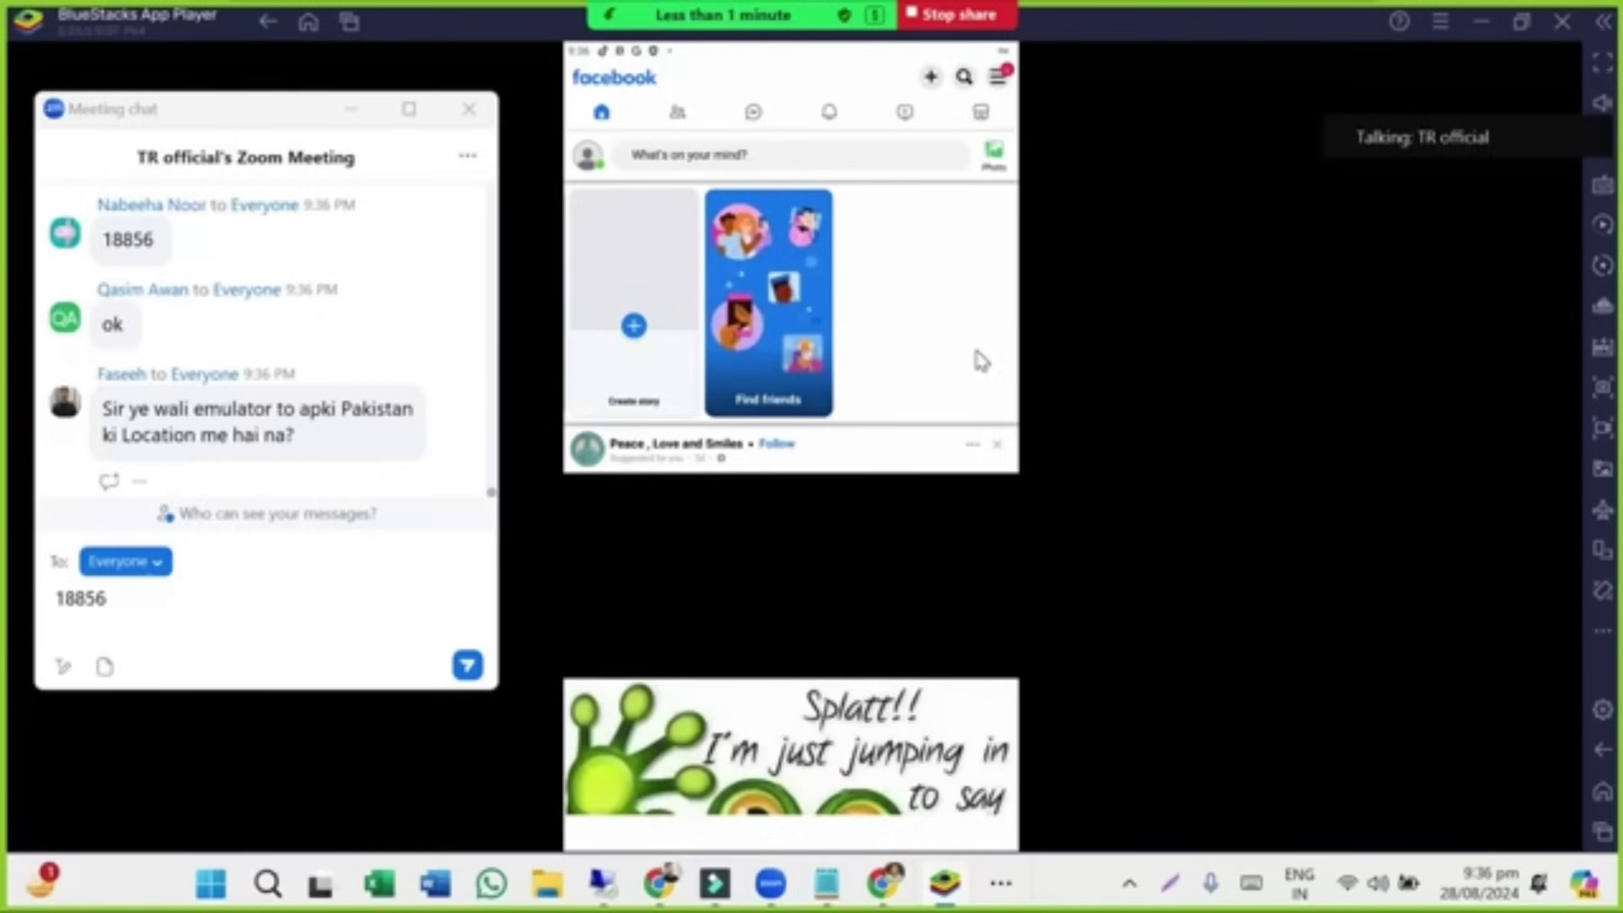
pyautogui.click(244, 131)
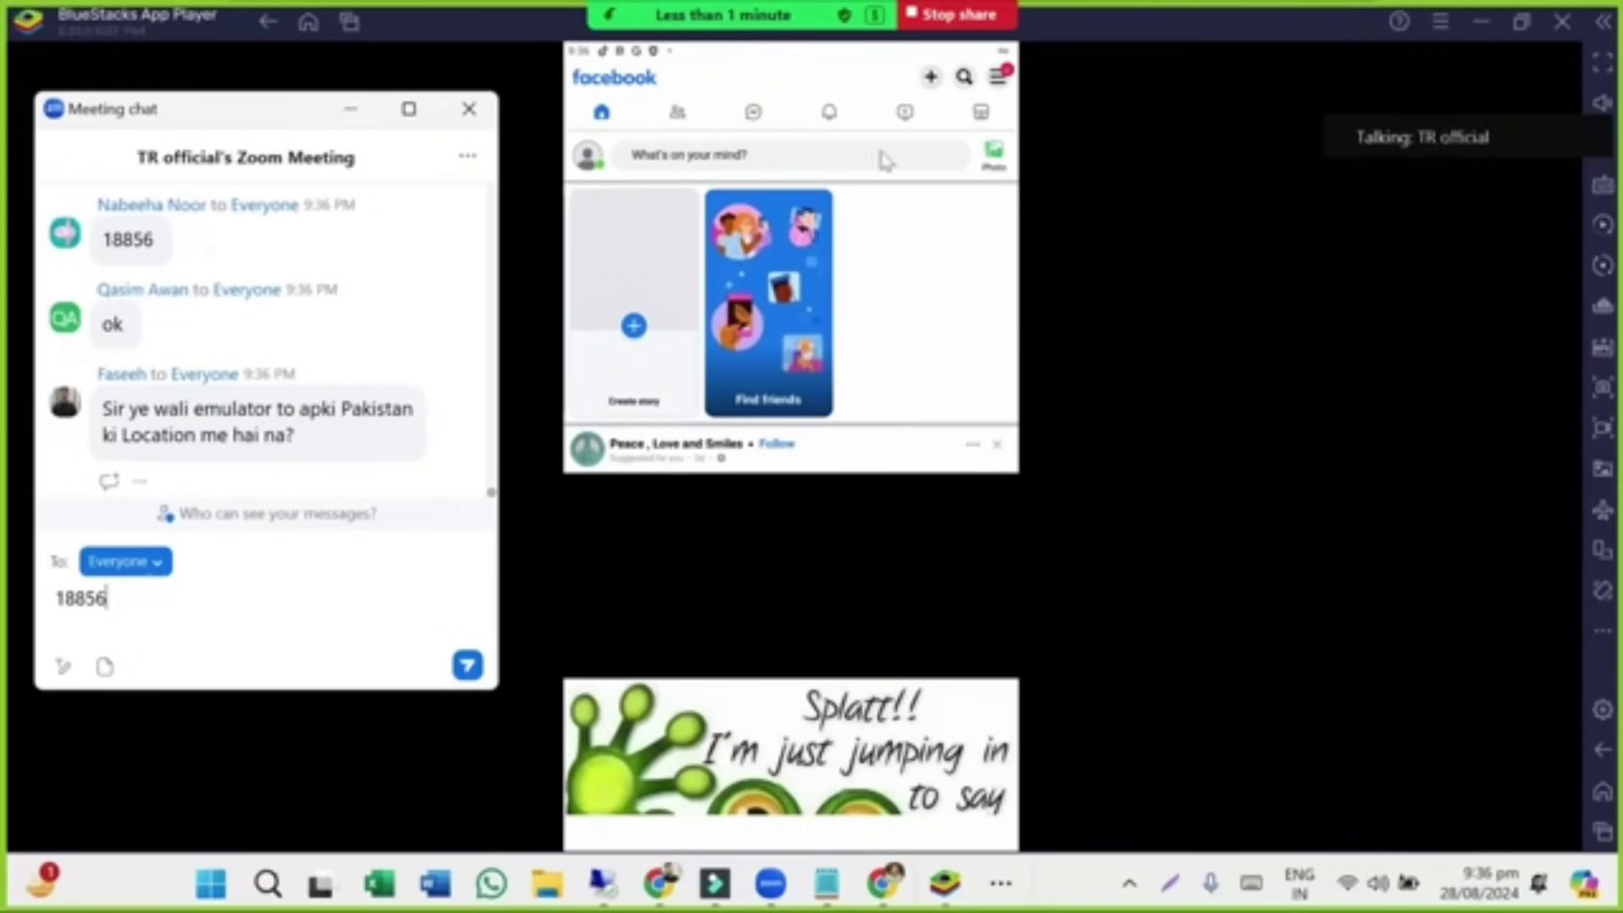
# Open Password and security in the new account's Facebook settings.
pyautogui.click(1004, 79)
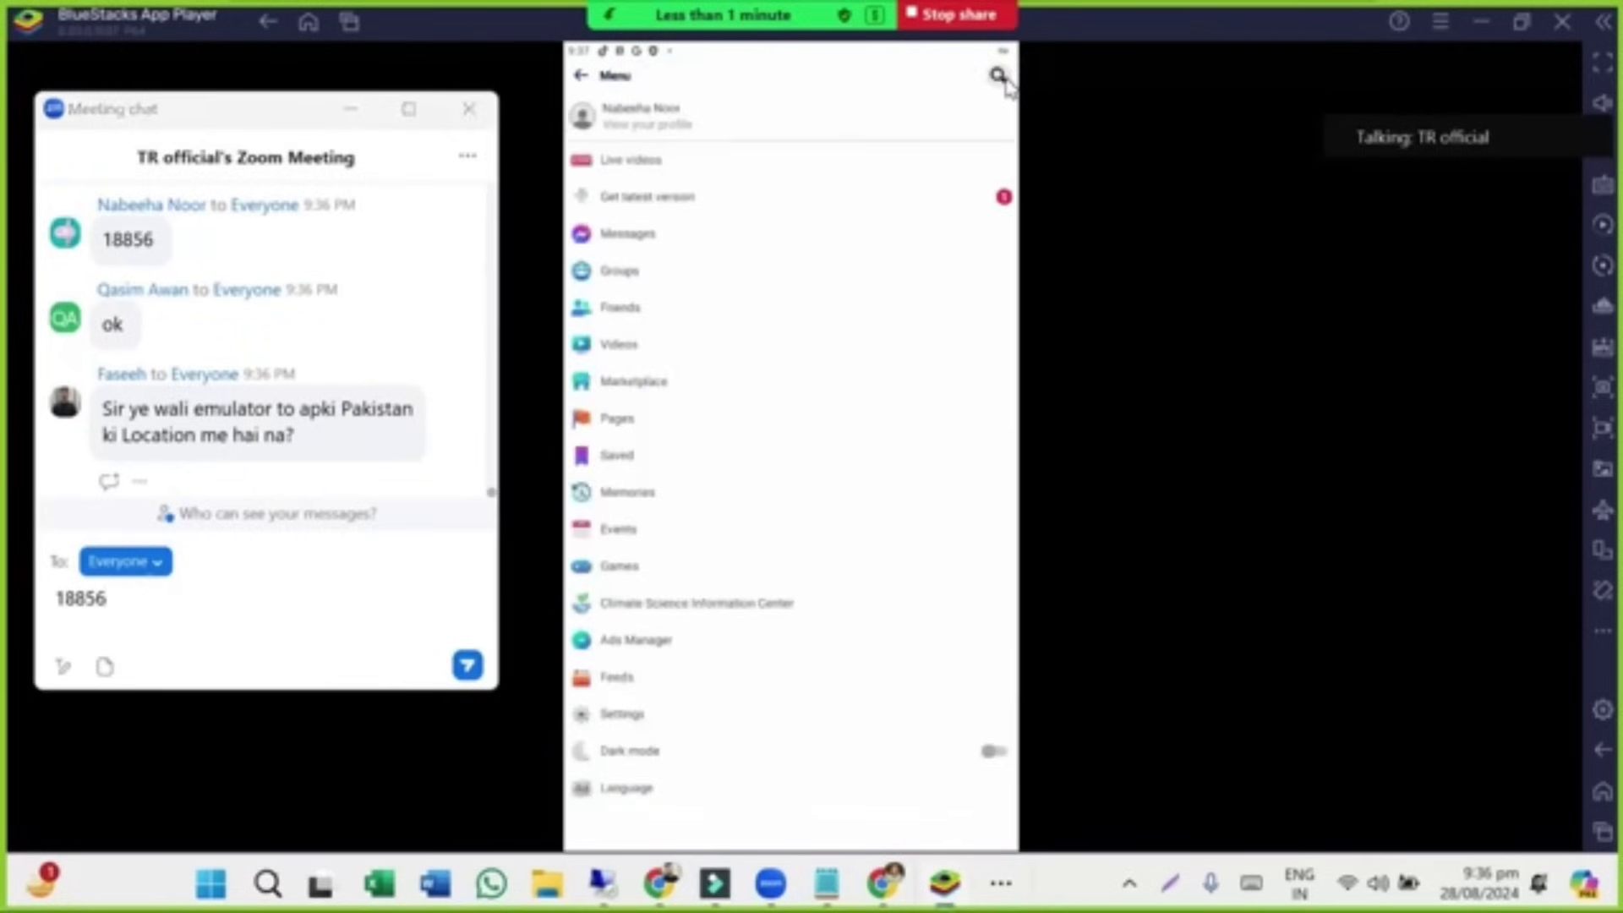
pyautogui.scroll(-5, 652, 561)
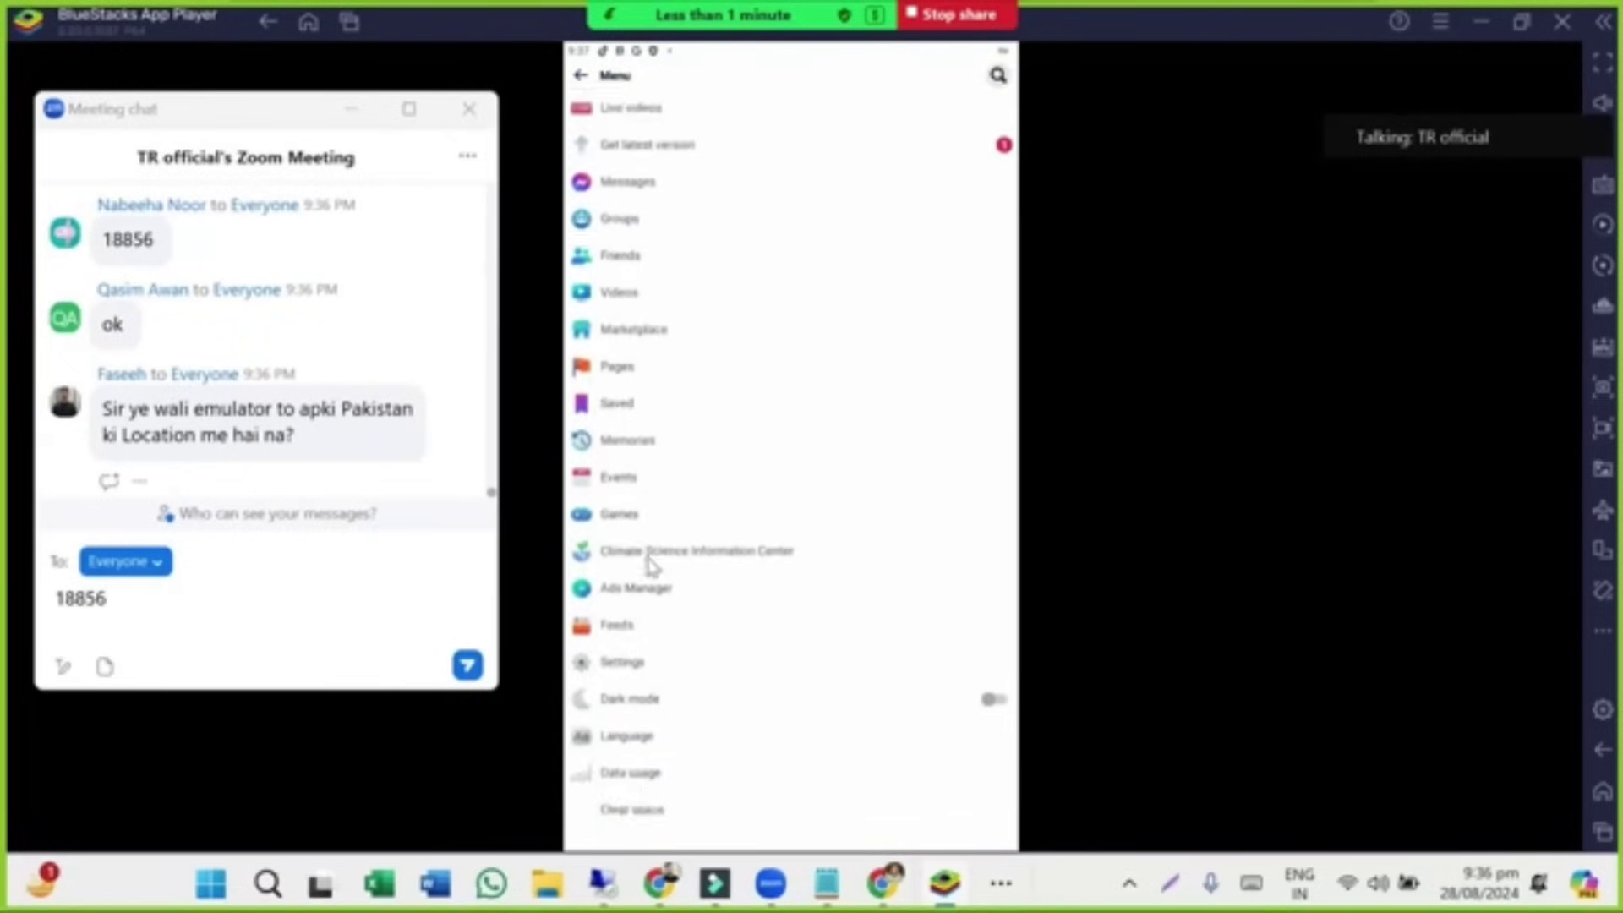
pyautogui.click(630, 458)
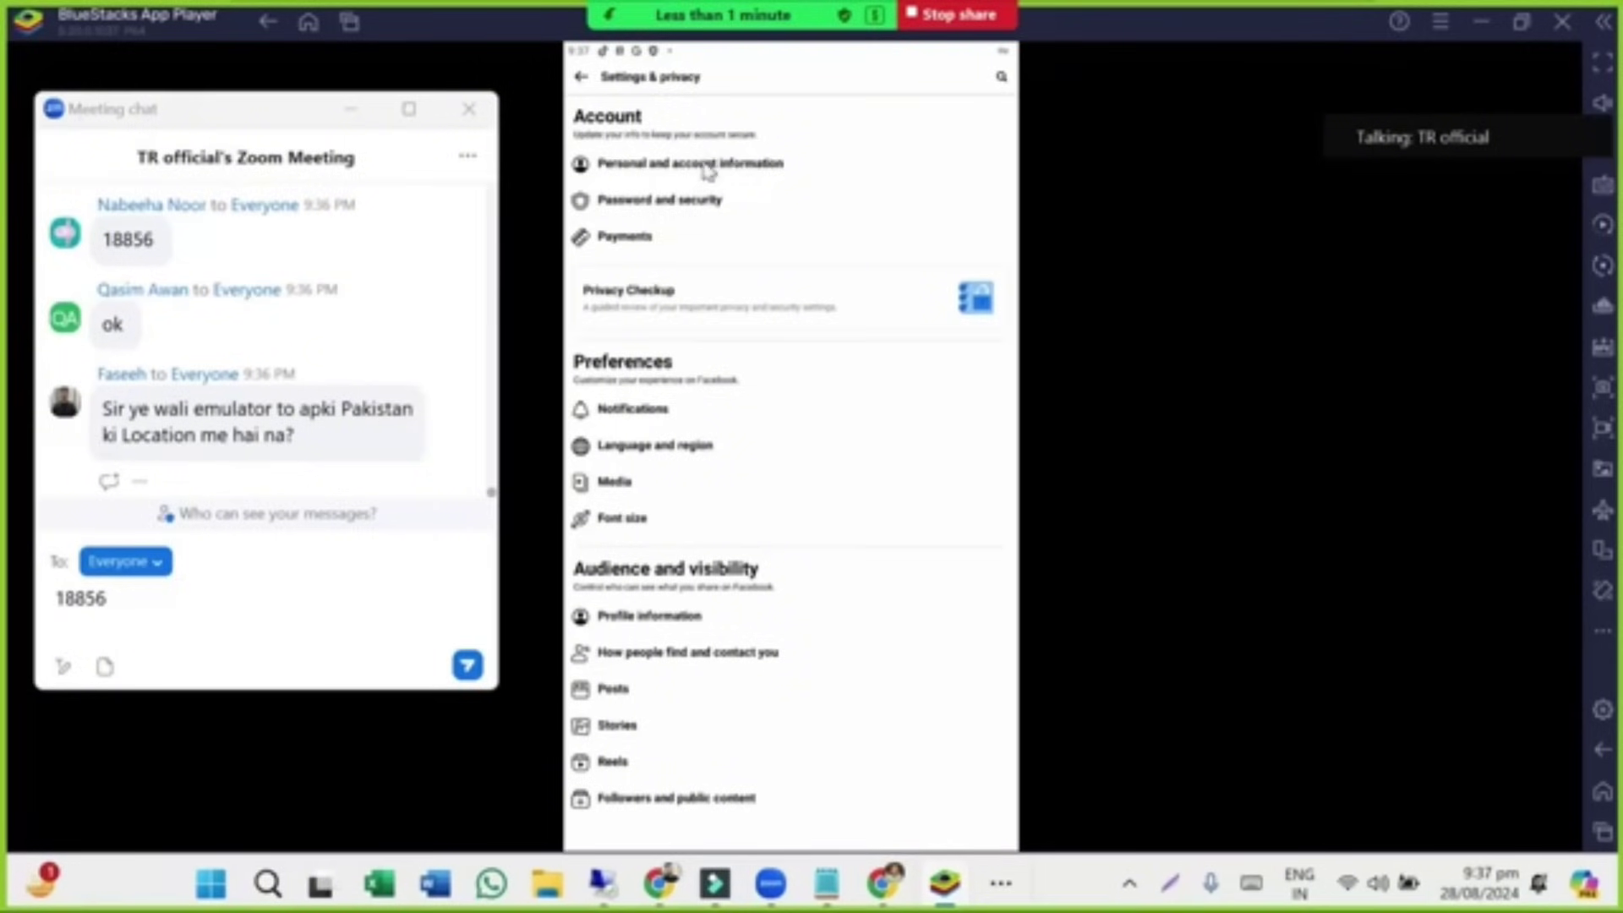
pyautogui.click(663, 203)
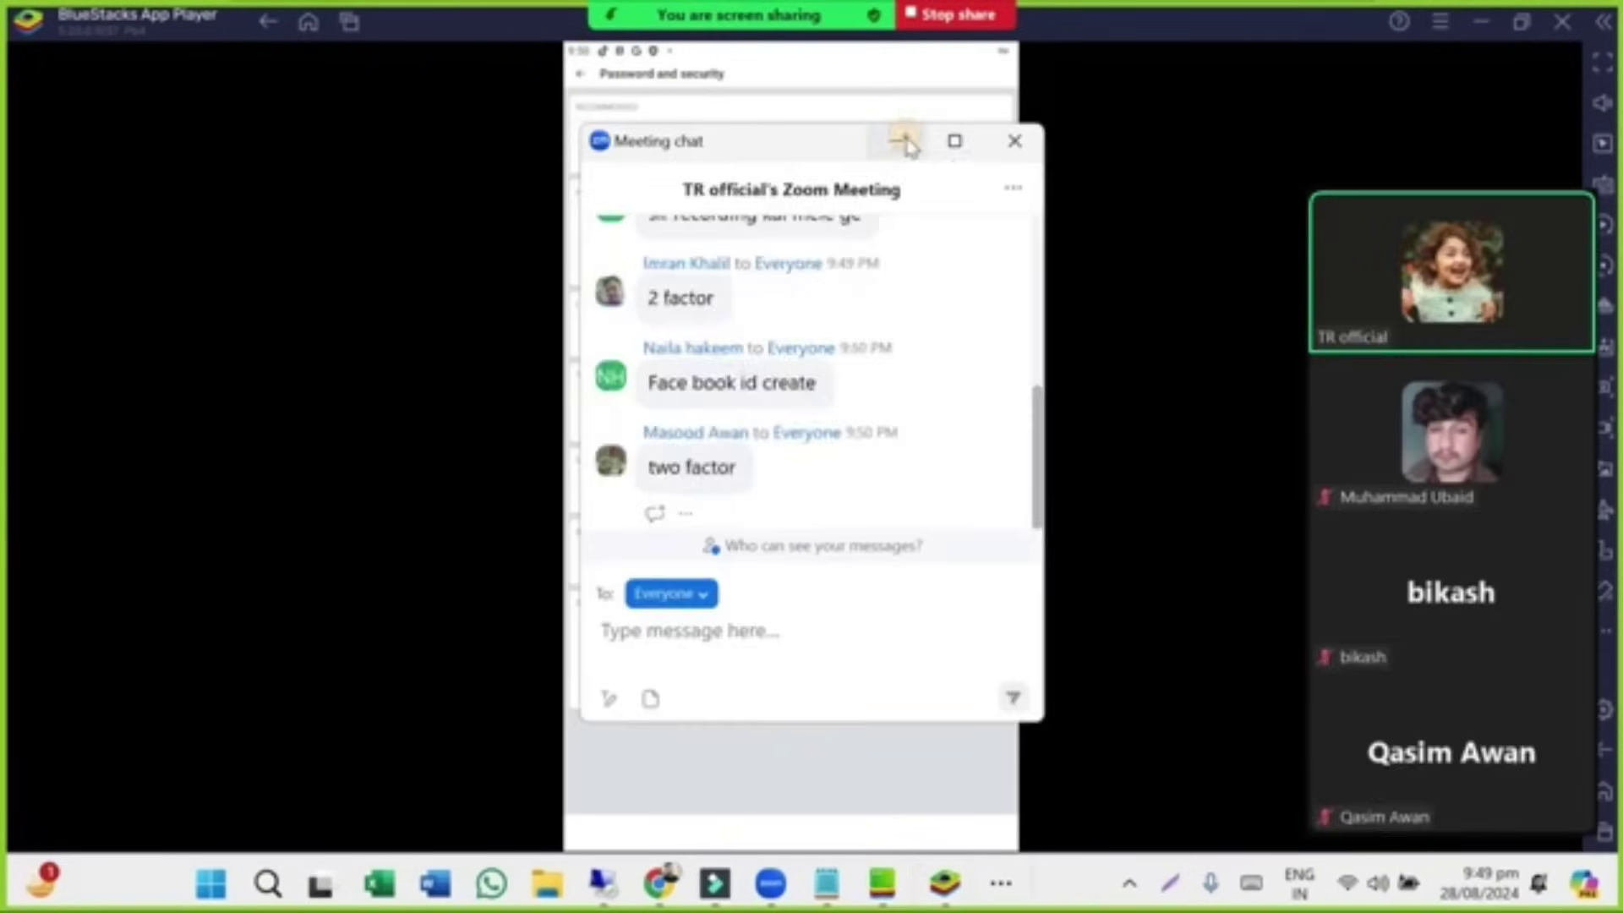
# Close the meeting chat, reduce the participant video panel to one tile, and move it higher.
pyautogui.click(1005, 137)
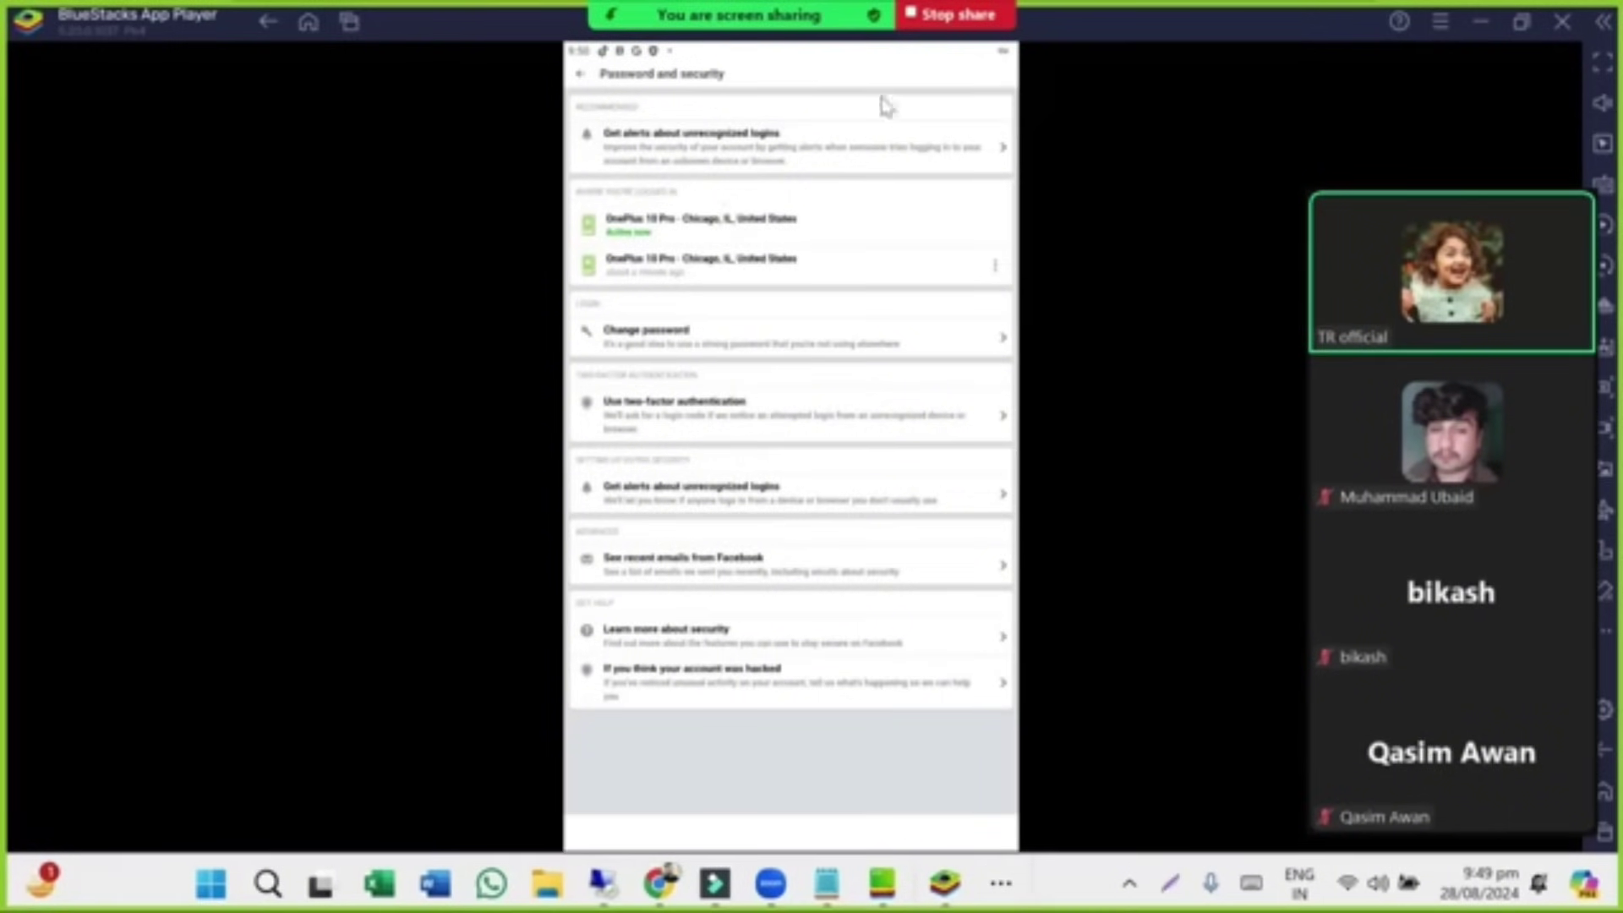
pyautogui.click(1360, 175)
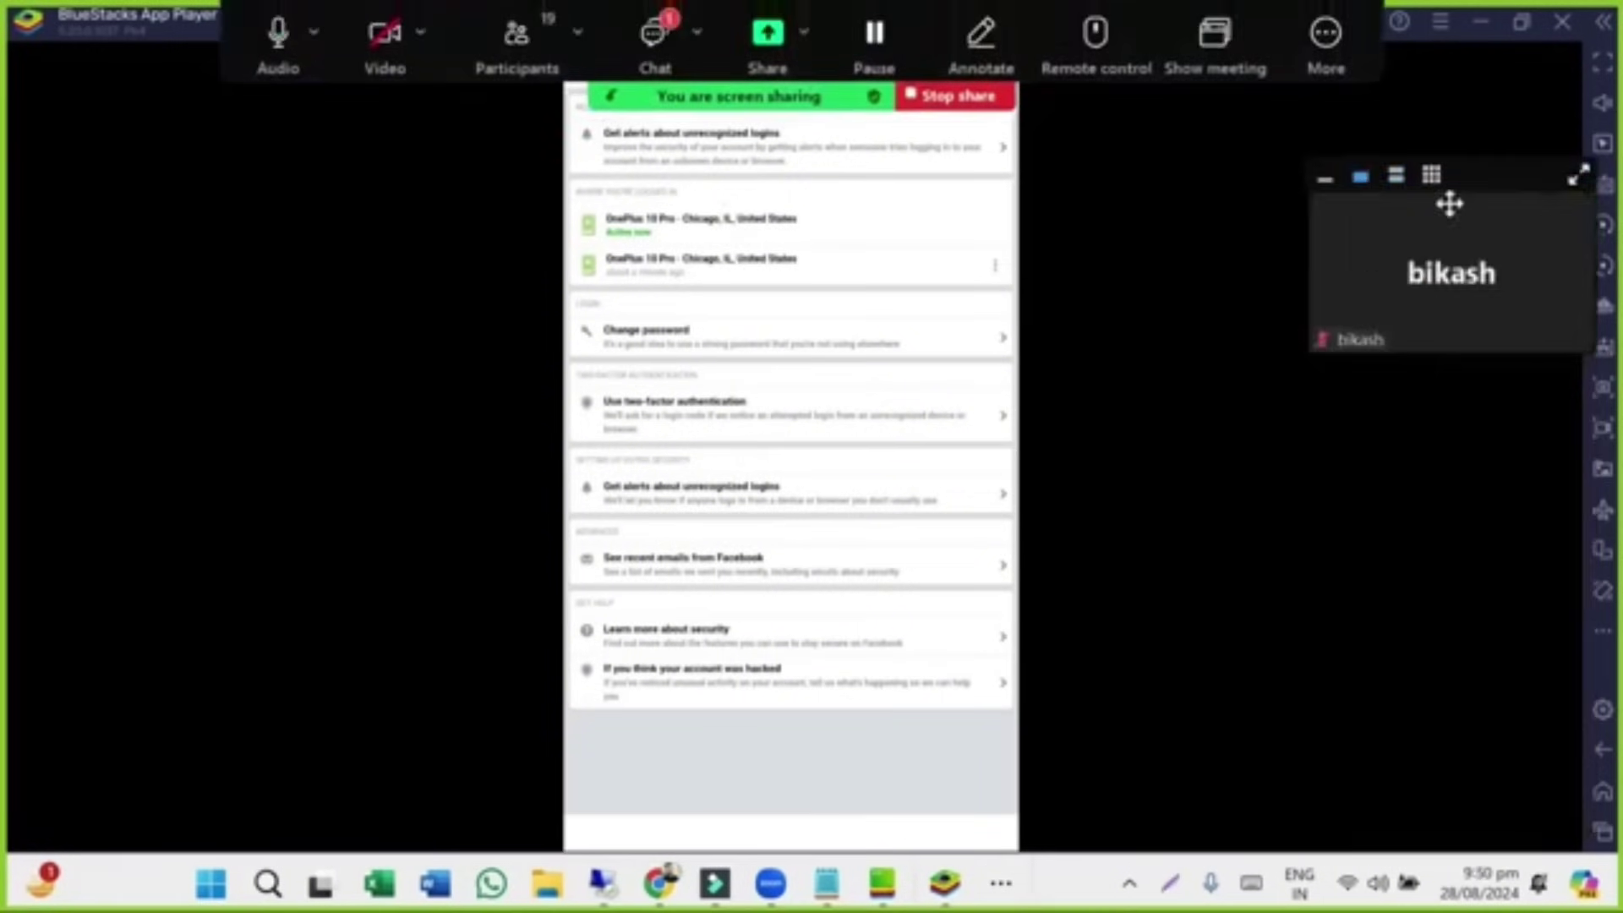
pyautogui.moveTo(1448, 203); pyautogui.dragTo(1418, 109)
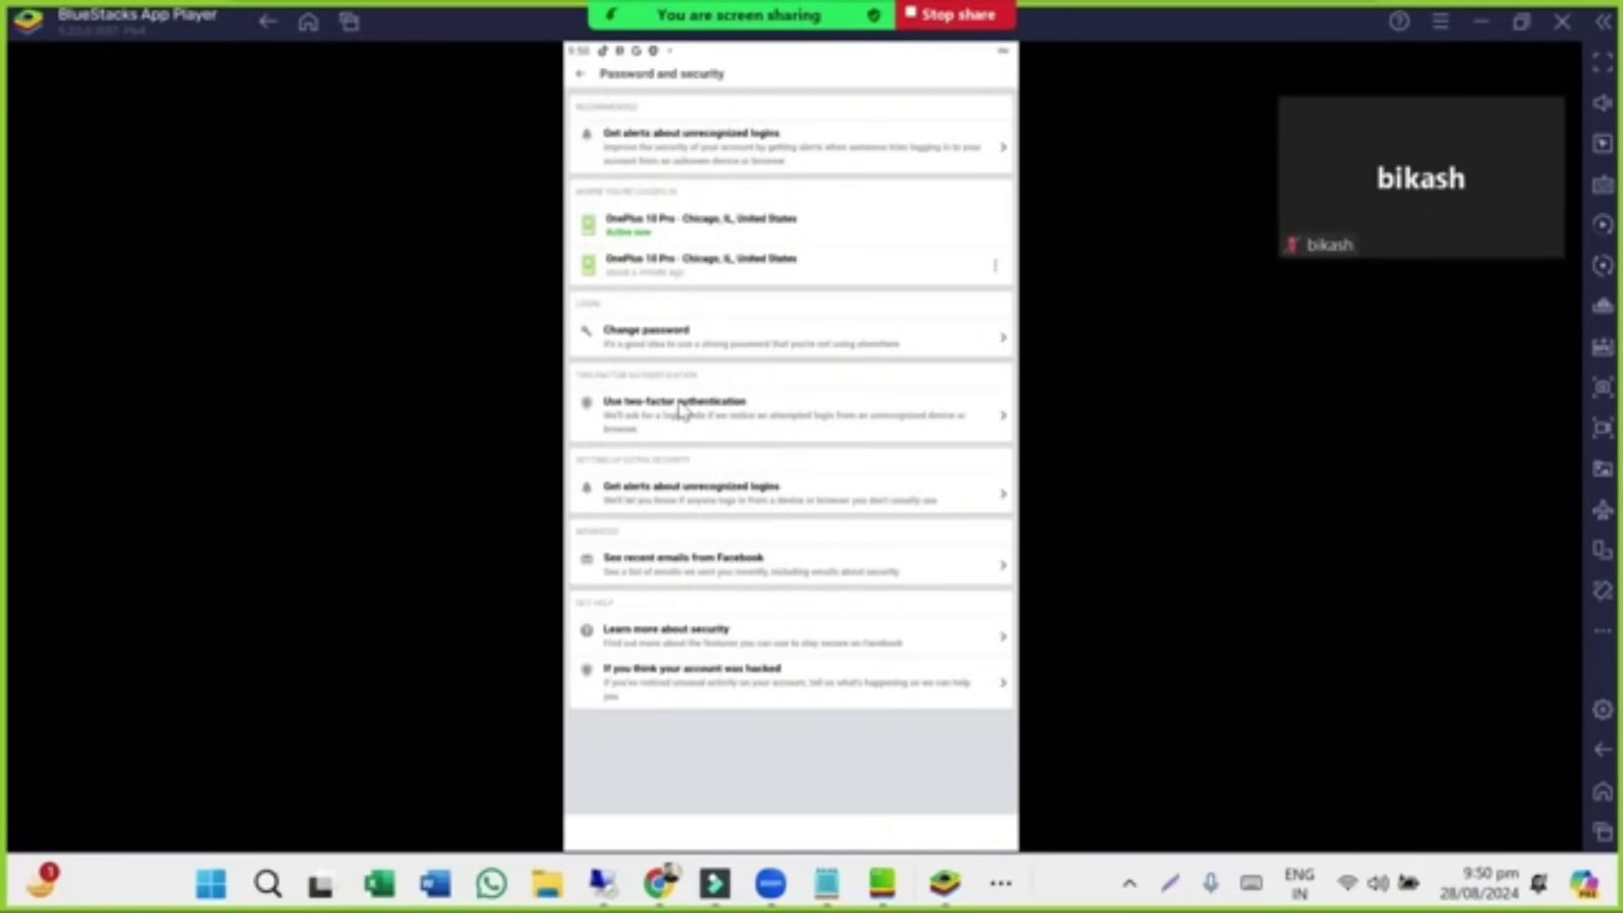
# Open the authentication app setup for two-factor authentication, look at its QR code page, and leave it.
pyautogui.click(862, 407)
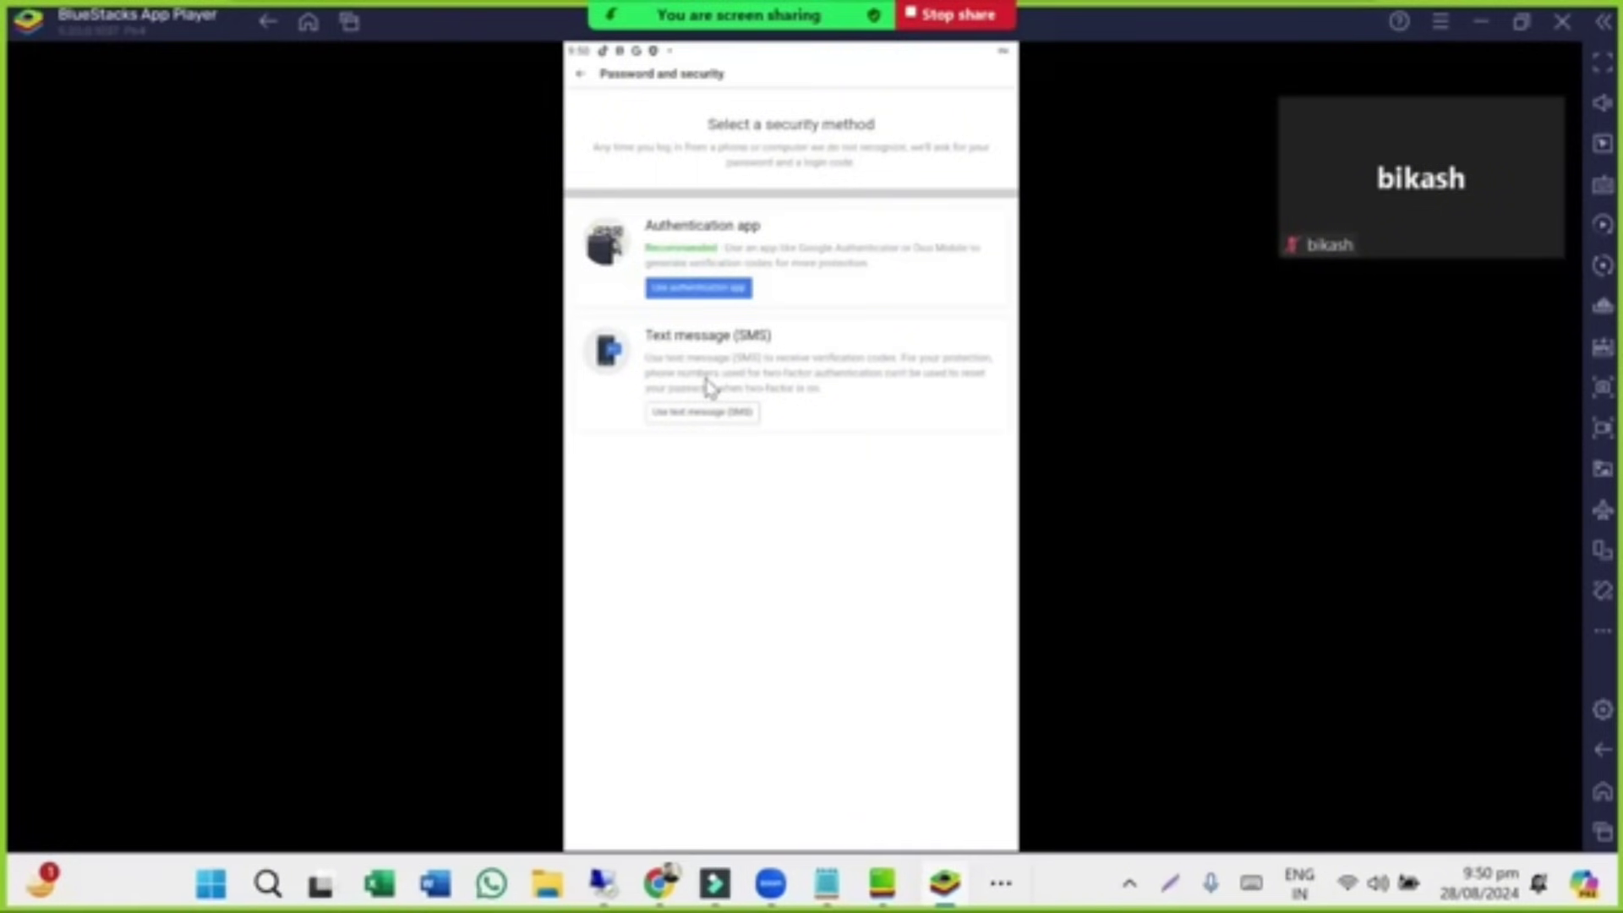
pyautogui.click(708, 292)
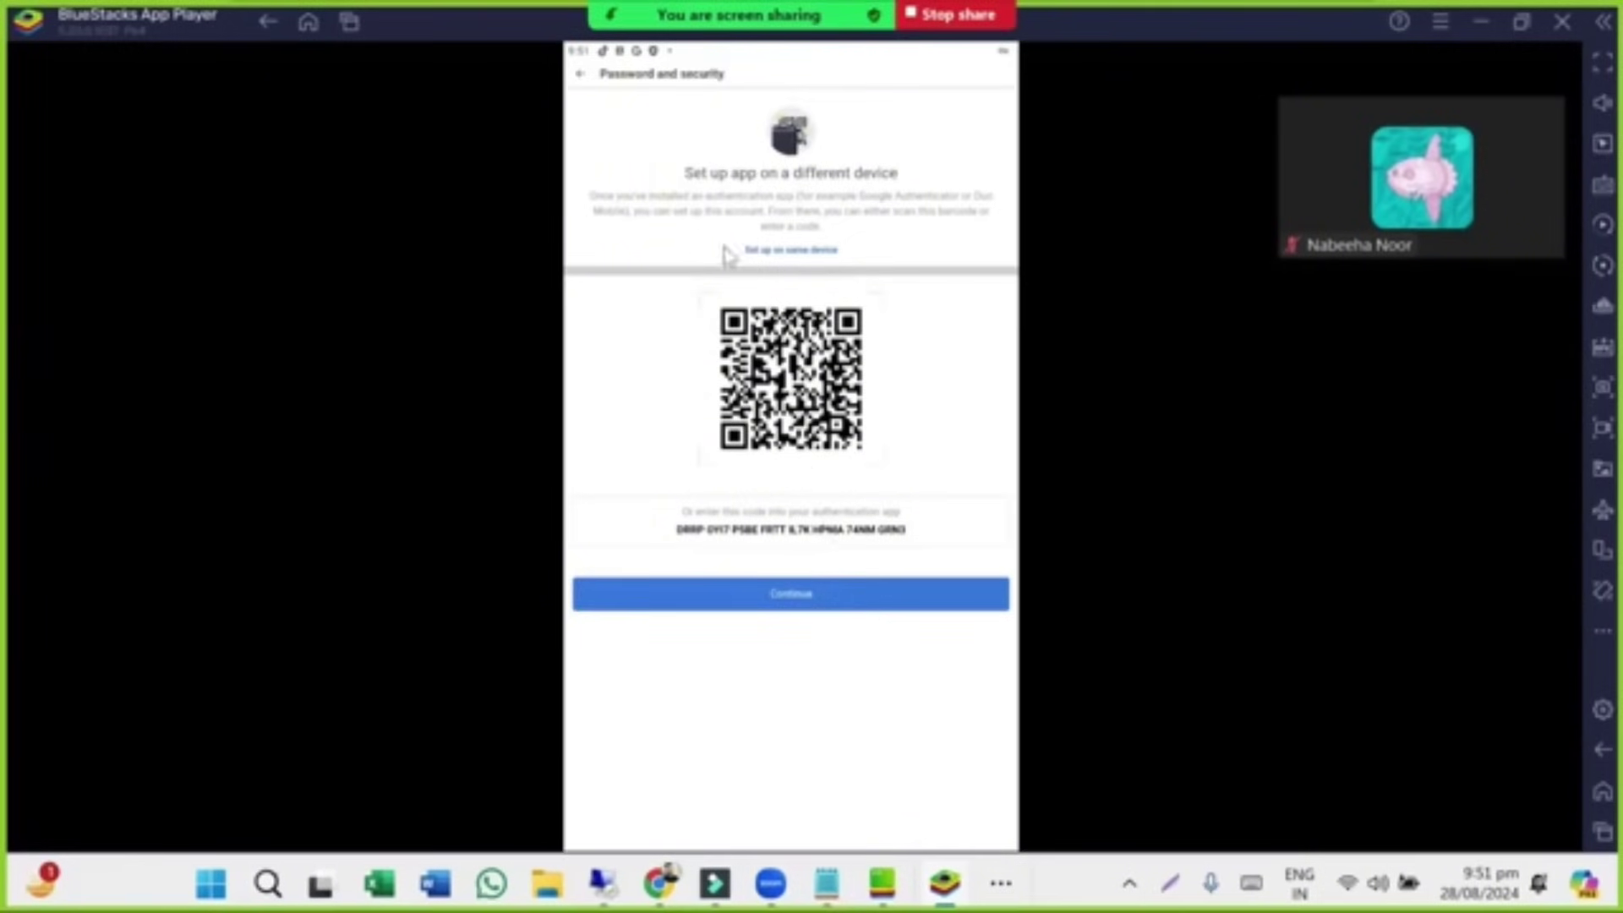
pyautogui.click(580, 74)
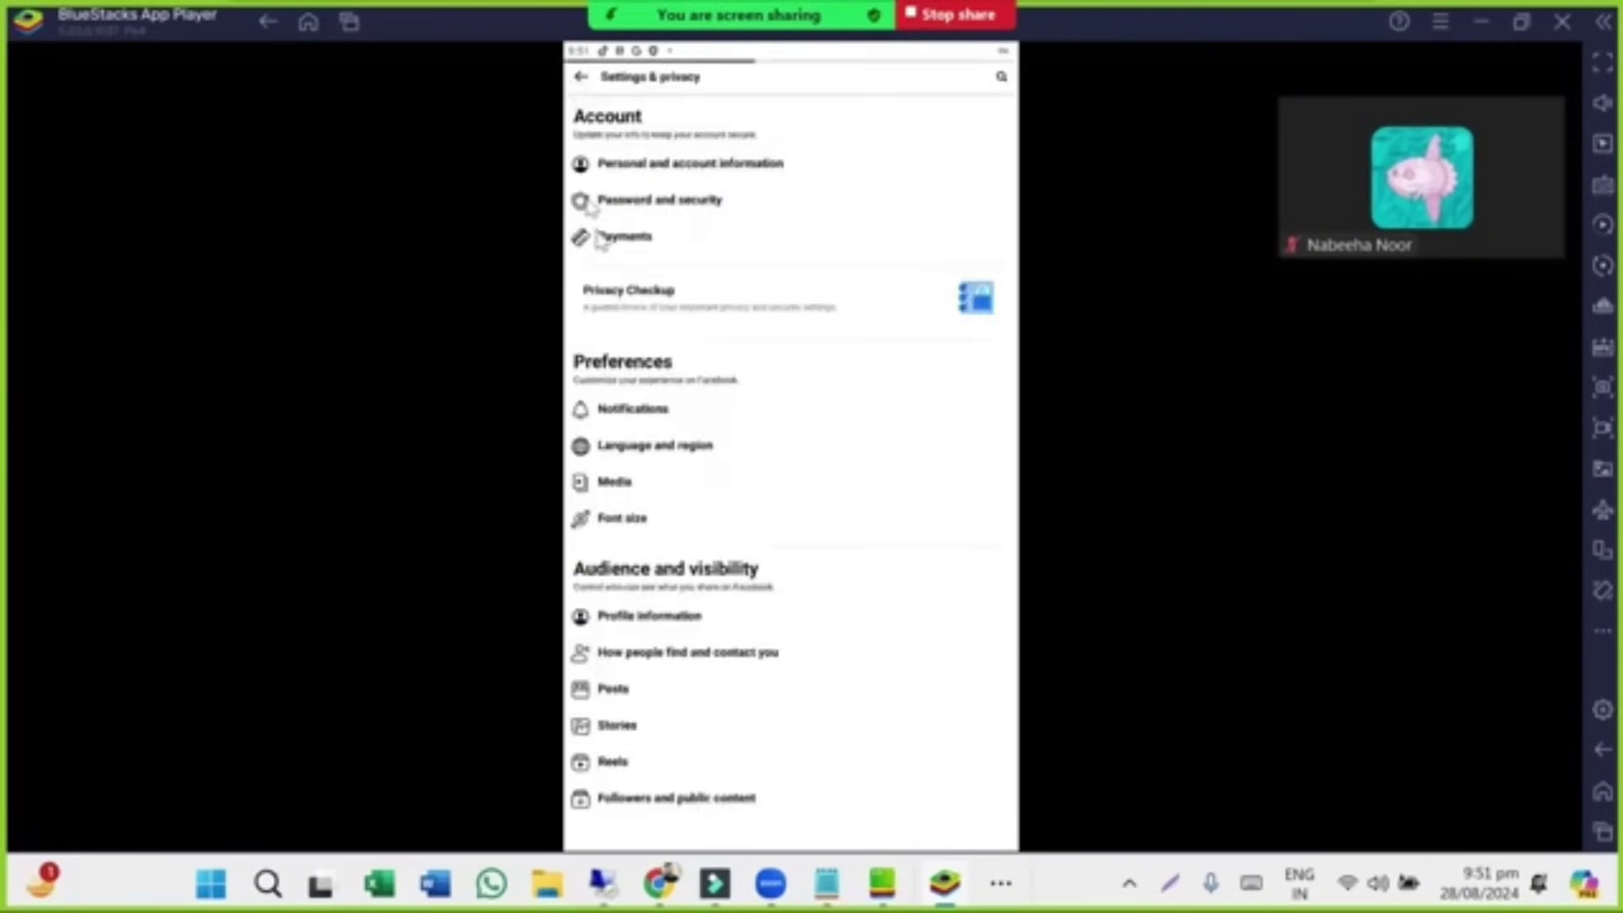
# Open the text message (SMS) two-factor setup, browse its country code list, and leave without adding a phone number.
pyautogui.click(681, 201)
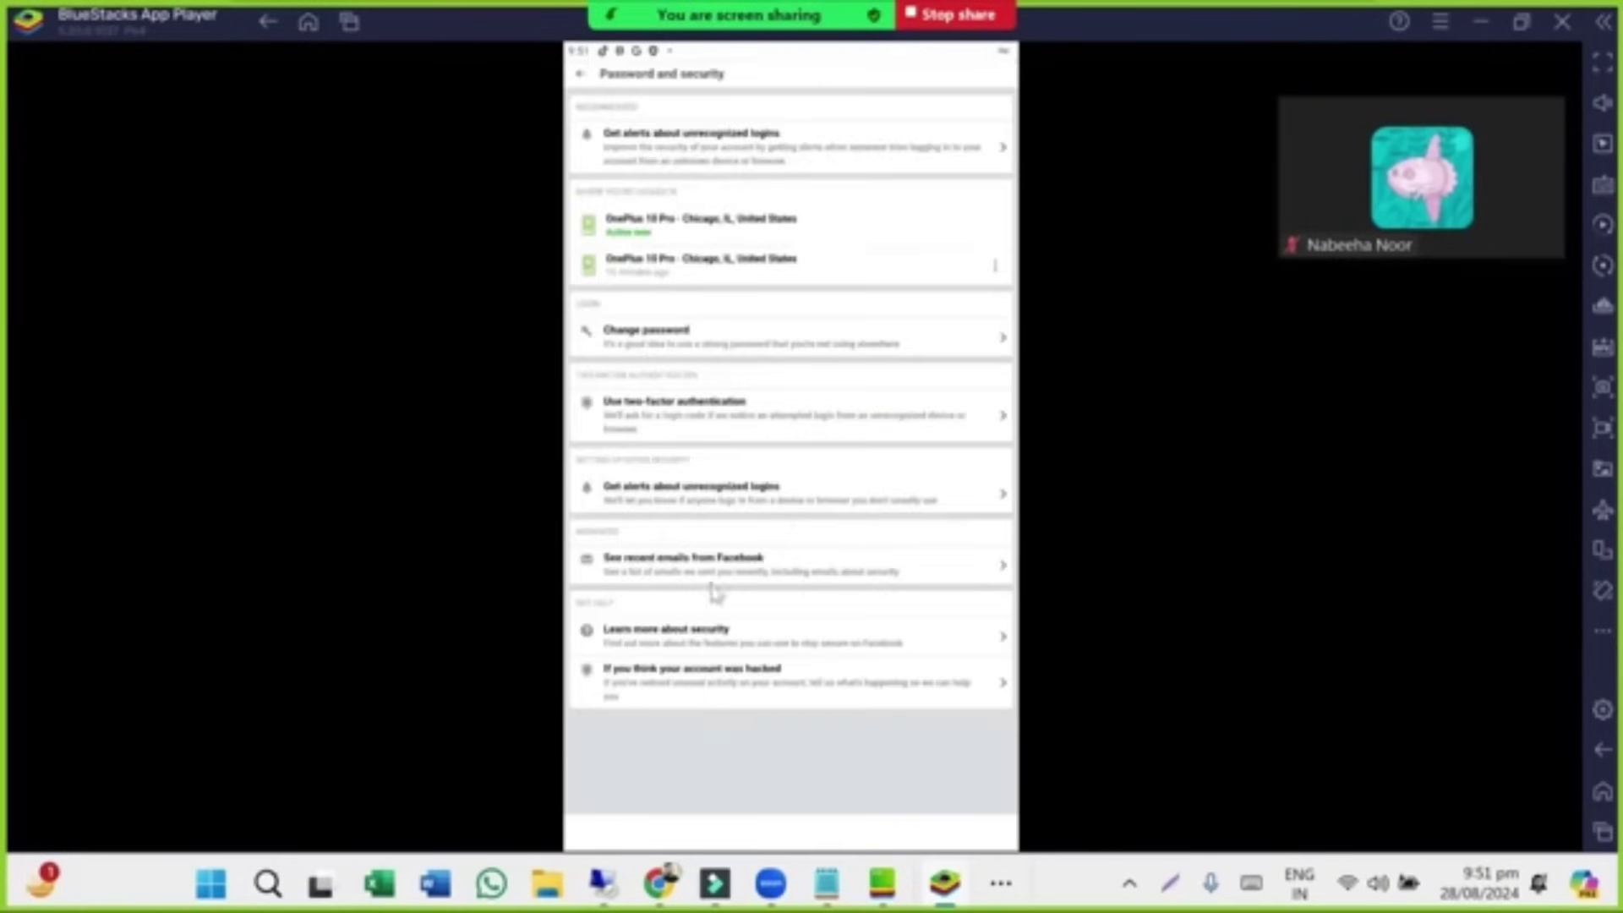
pyautogui.click(684, 411)
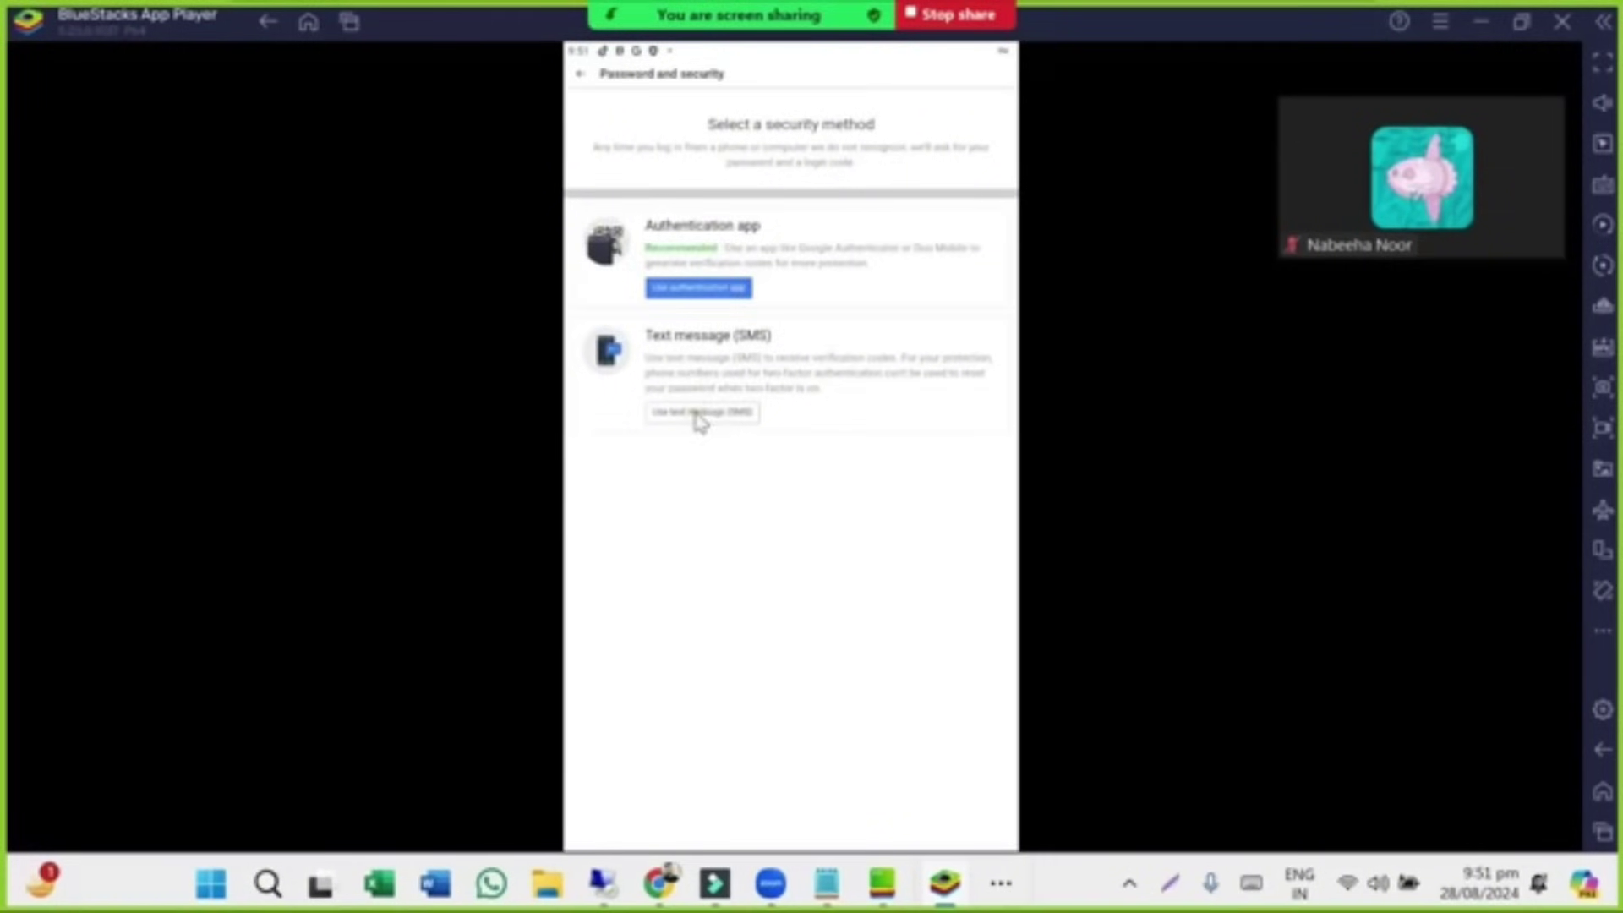
pyautogui.click(698, 412)
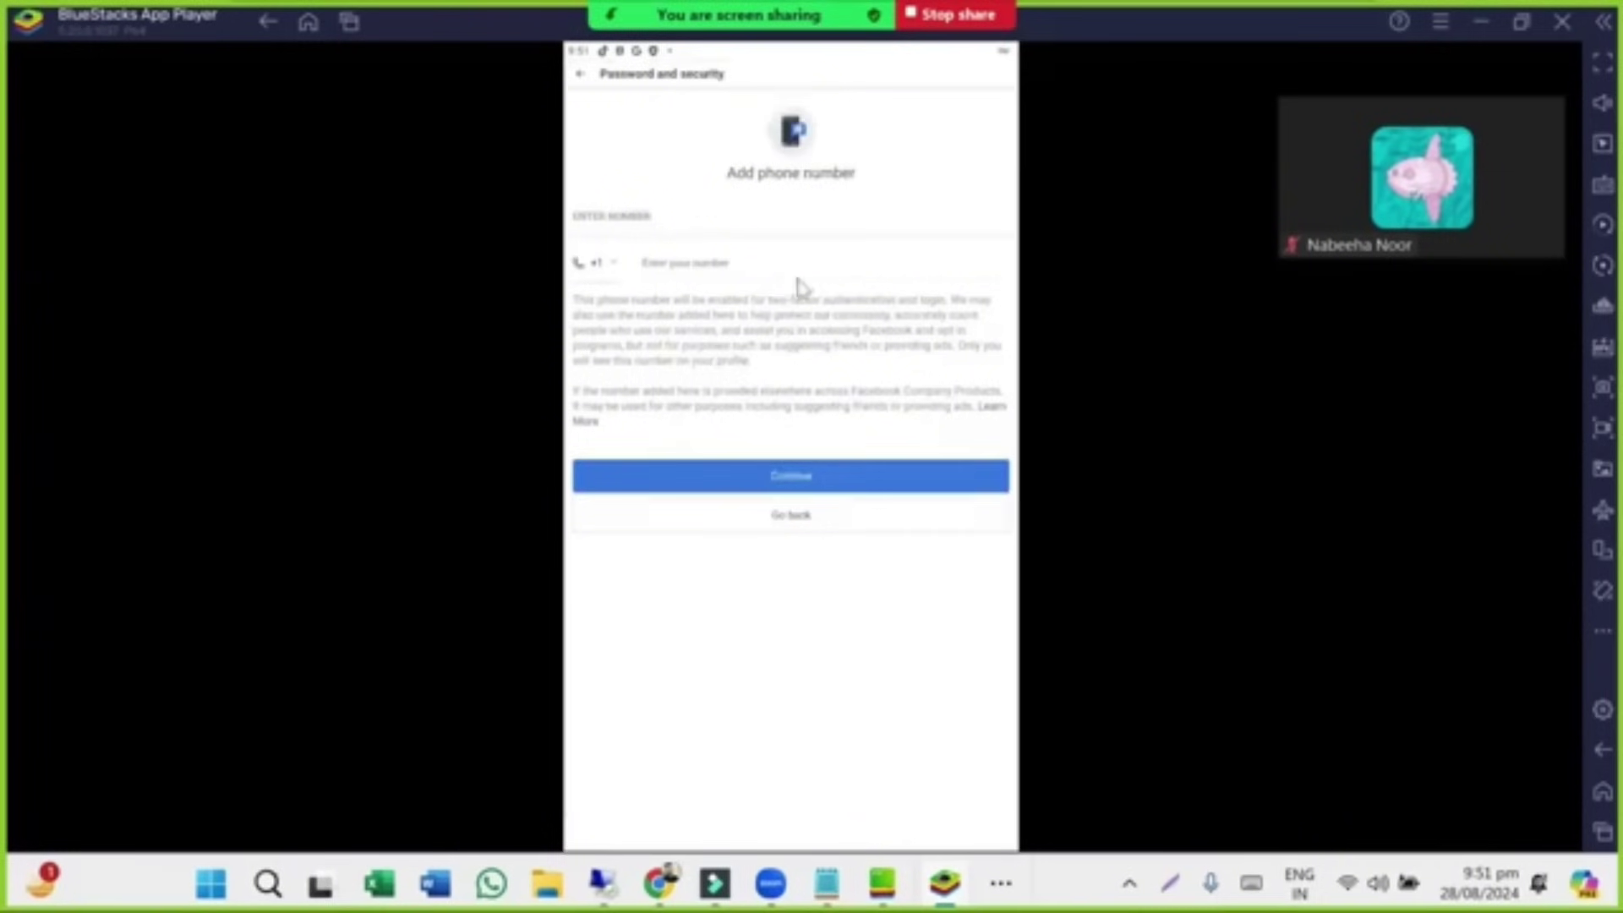
pyautogui.click(605, 263)
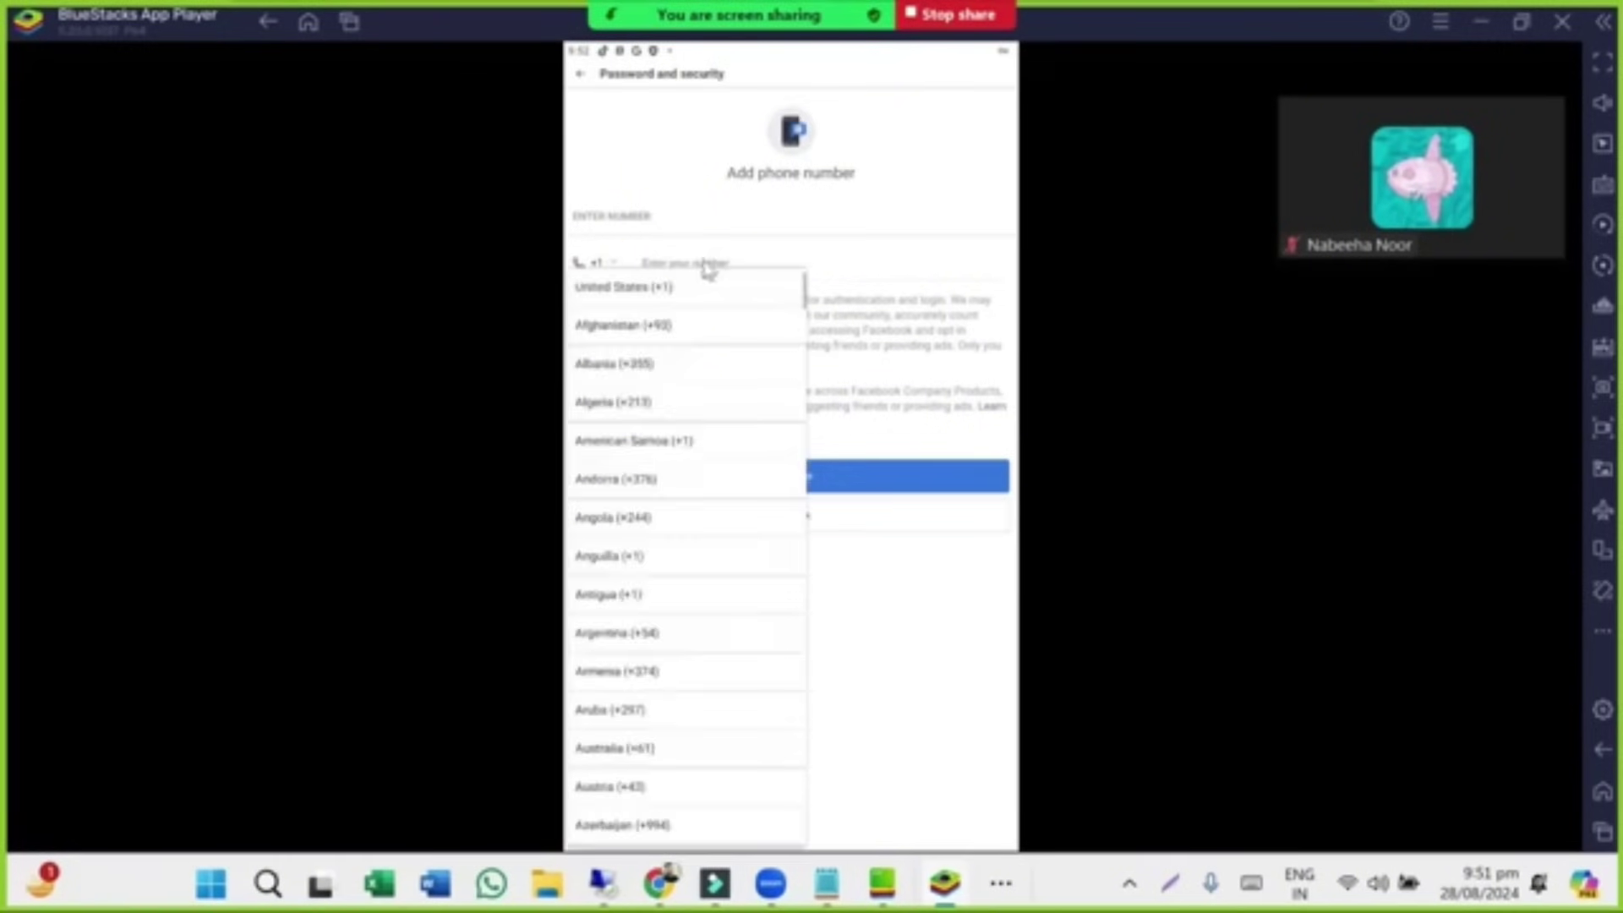
pyautogui.scroll(-3, 677, 507)
pyautogui.scroll(-10, 683, 550)
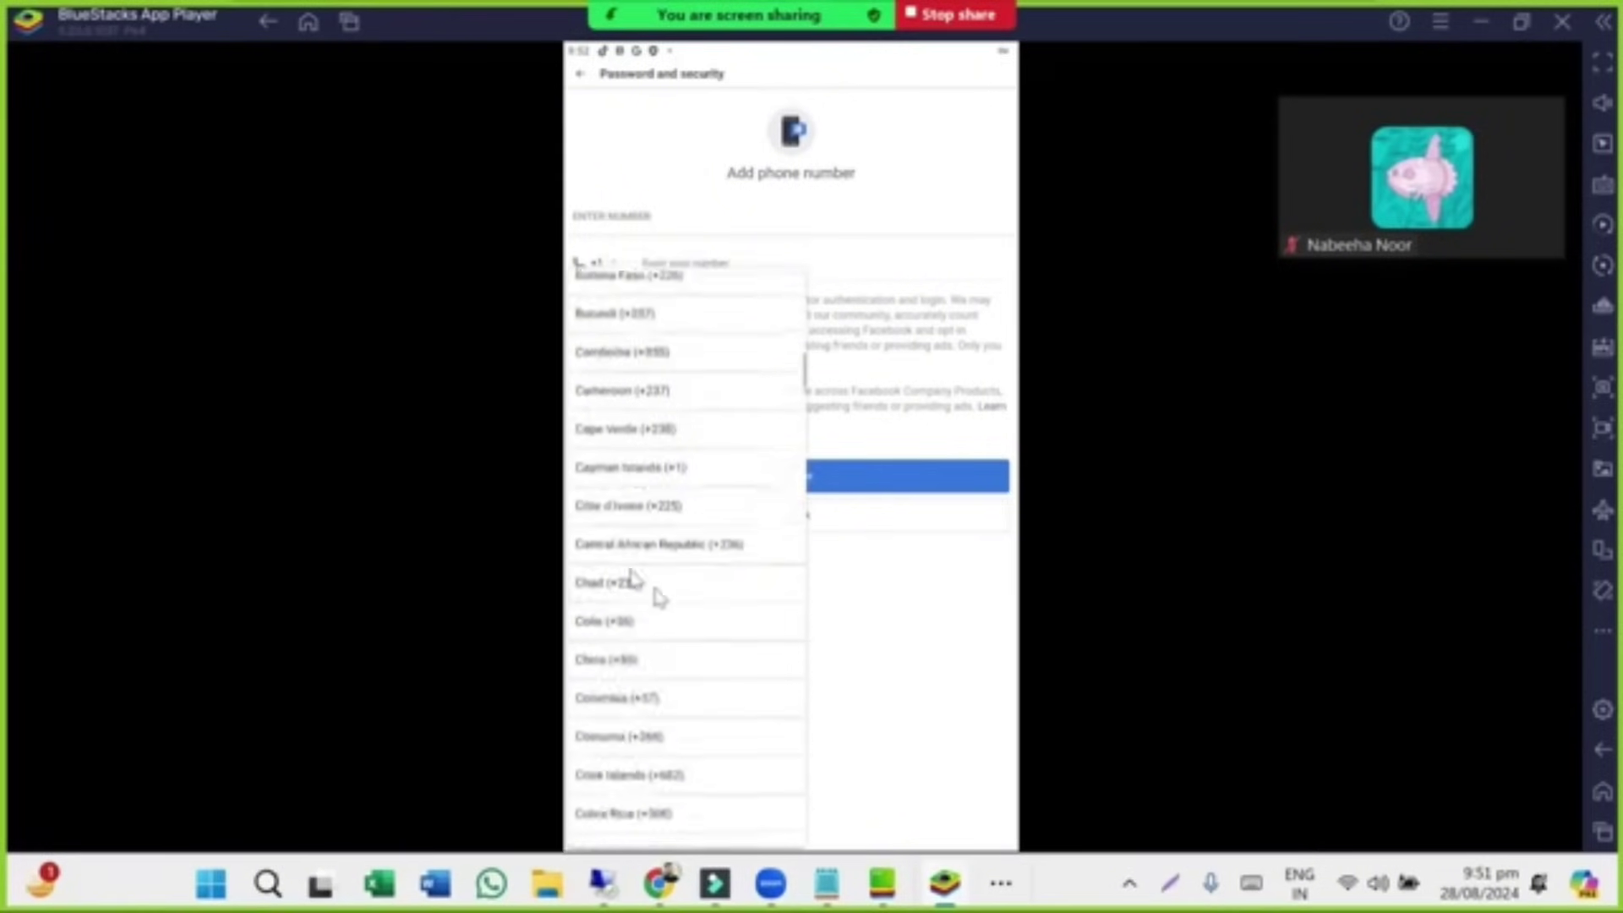
pyautogui.scroll(-5, 700, 551)
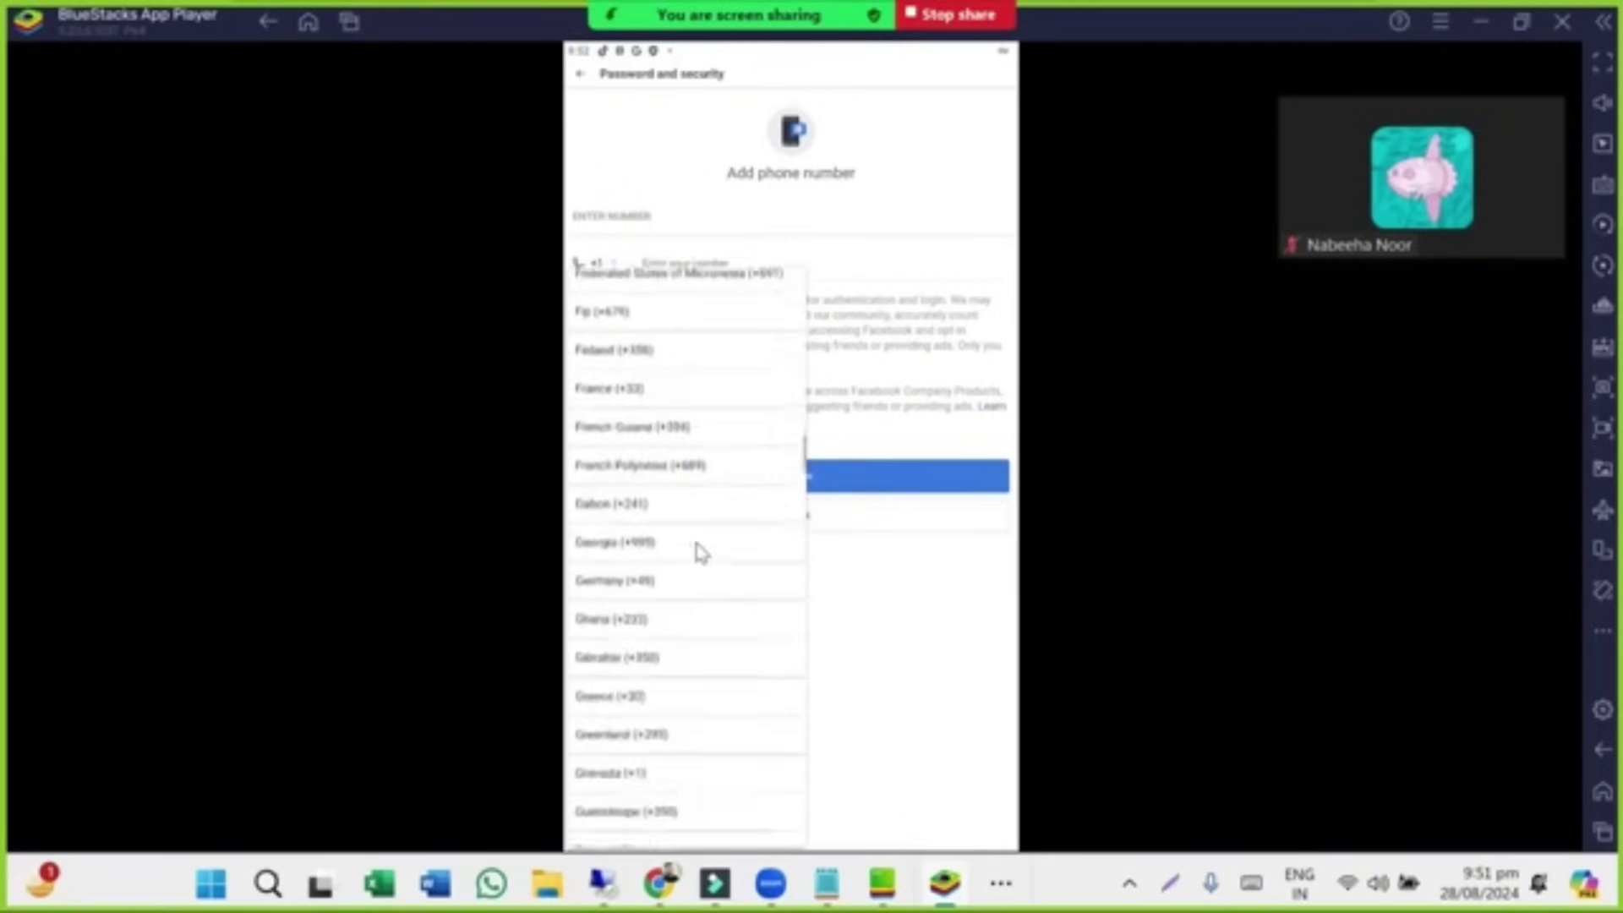
pyautogui.click(830, 568)
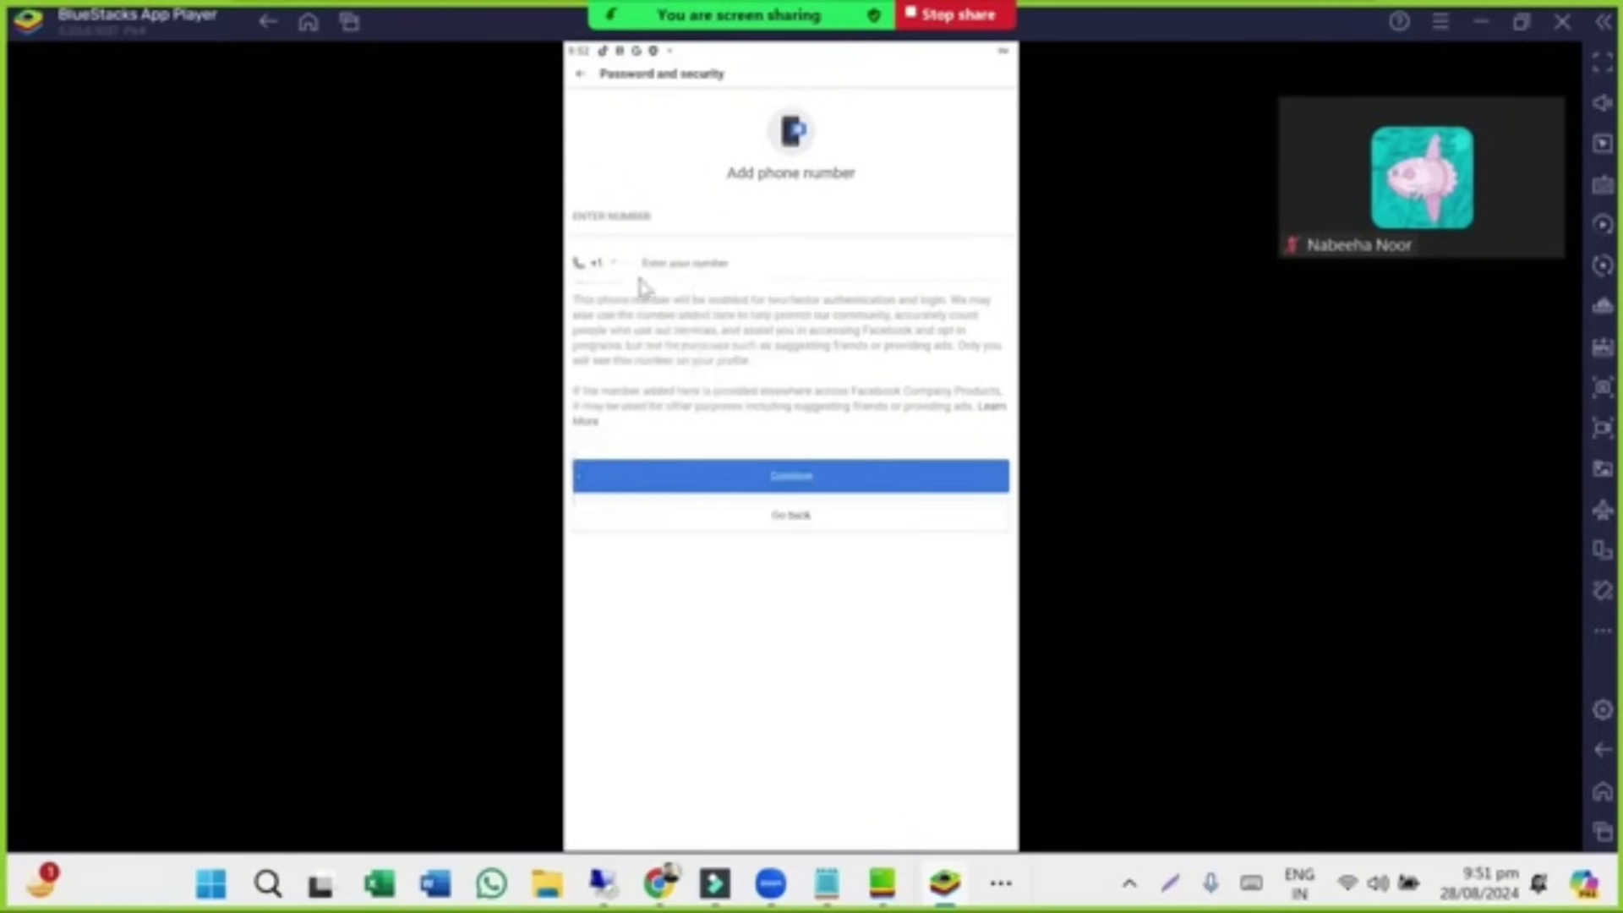
pyautogui.click(581, 80)
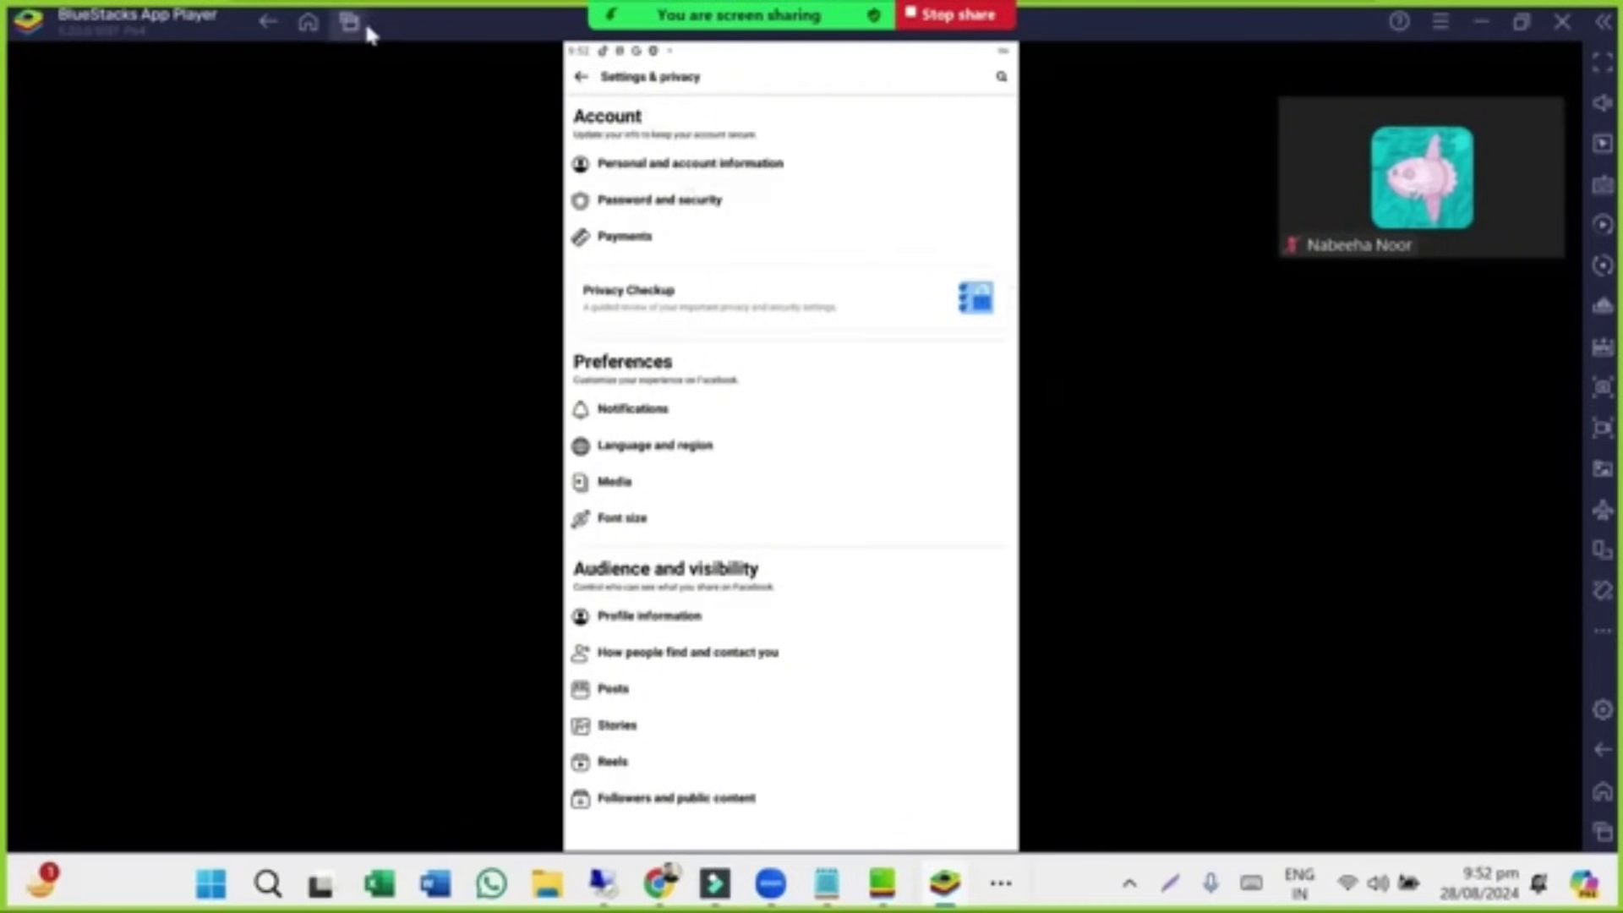
# Look at the logged-in devices in Password and security, then return to the beginning of the Facebook main menu.
pyautogui.click(689, 208)
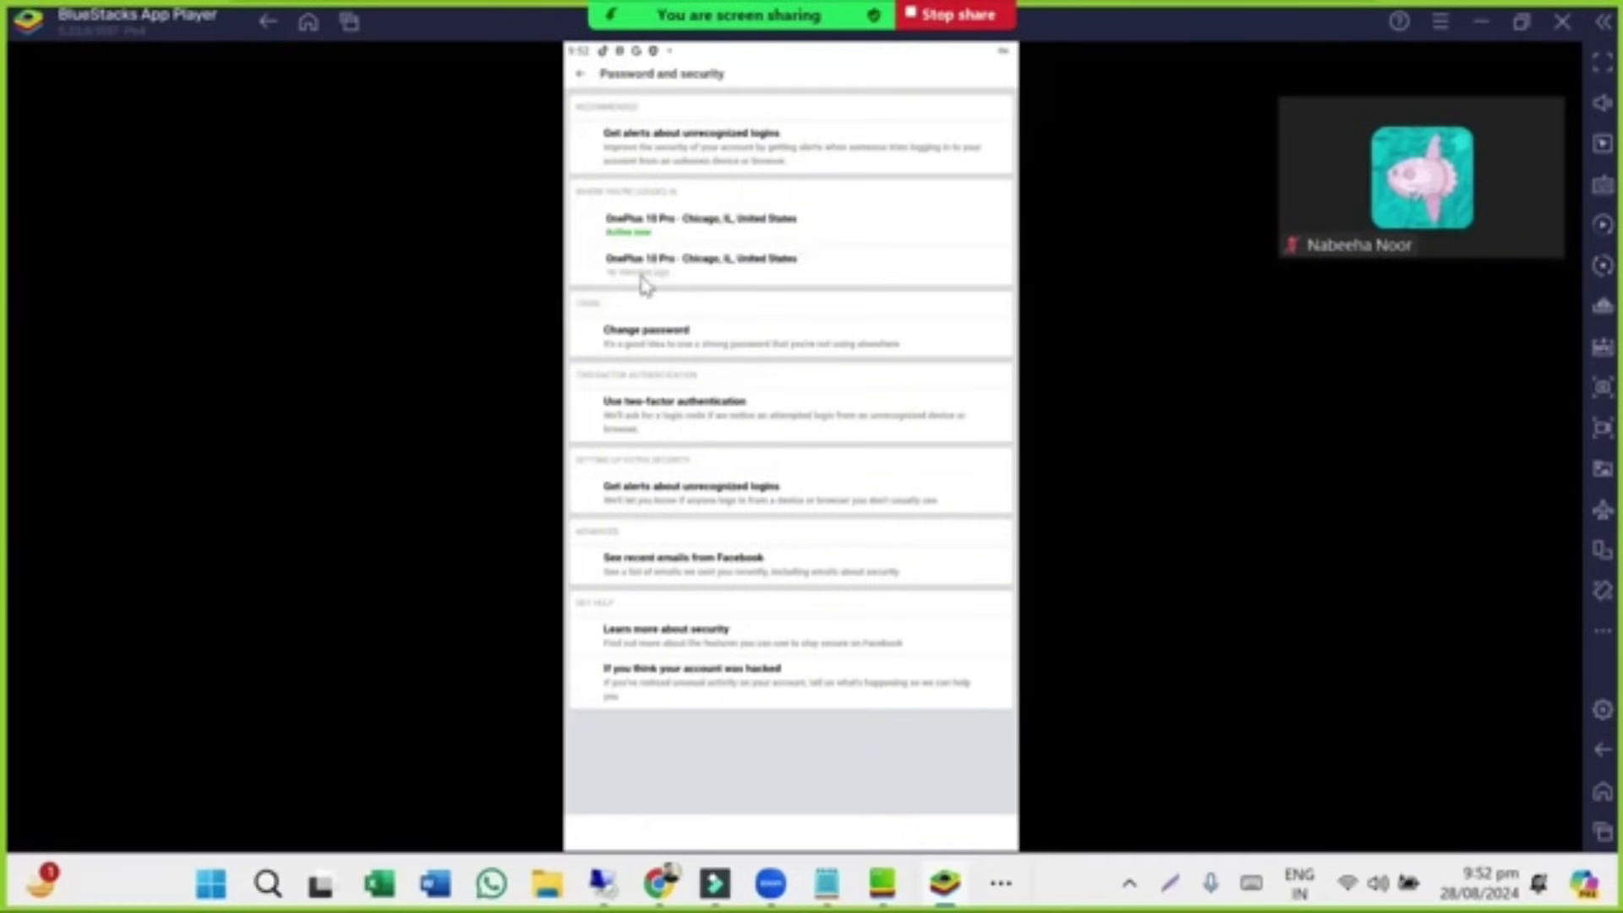
pyautogui.click(582, 76)
pyautogui.click(582, 76)
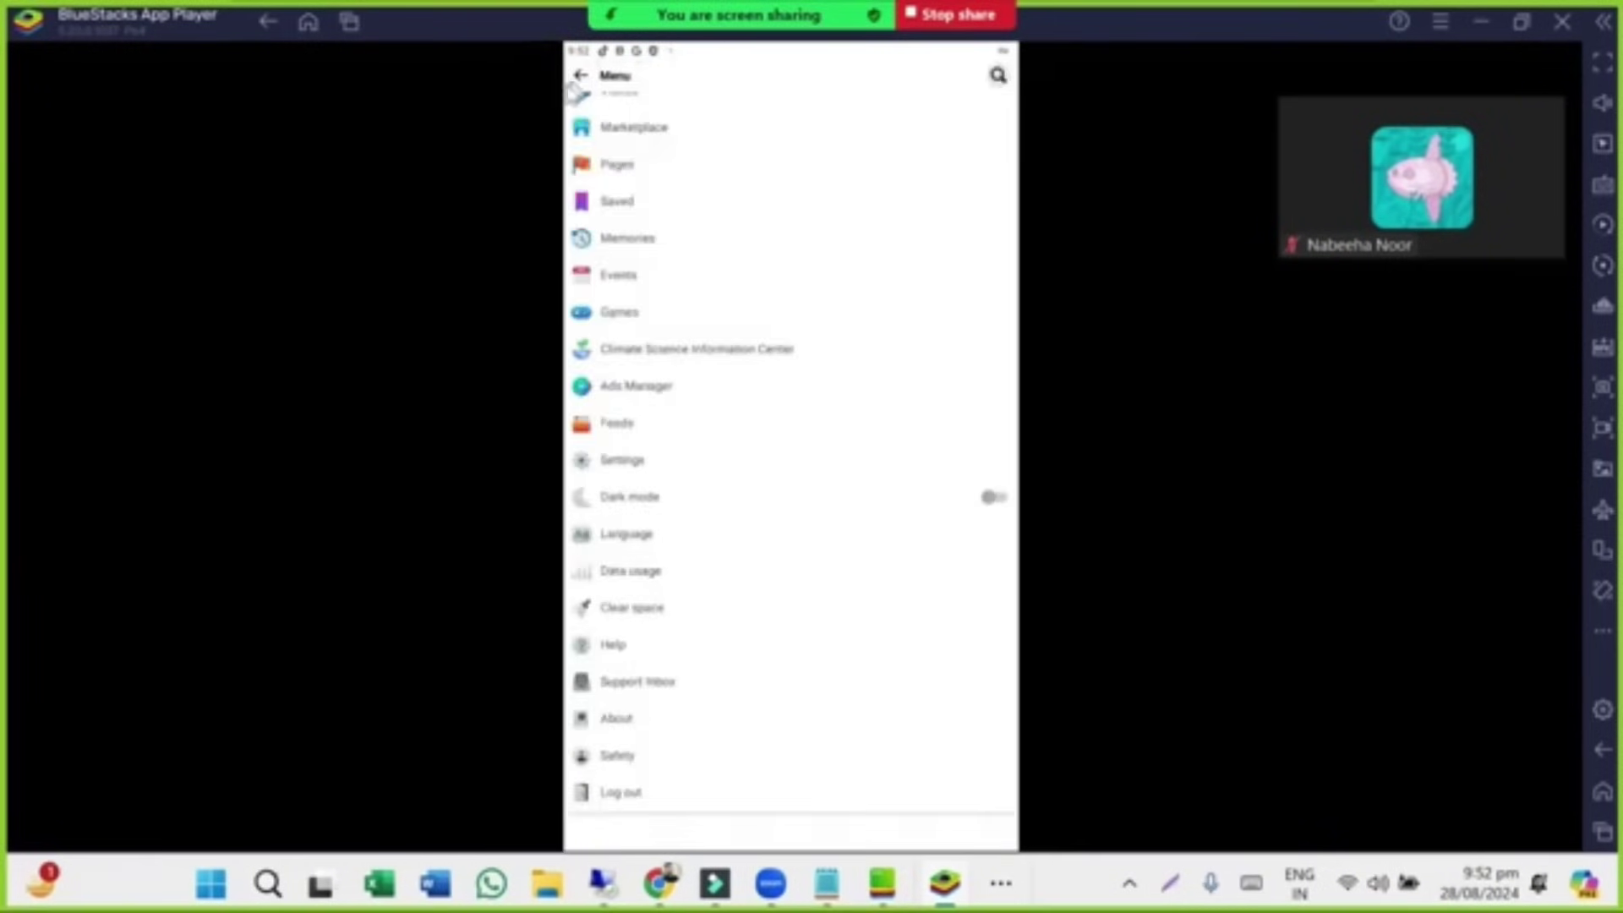
pyautogui.scroll(3, 761, 319)
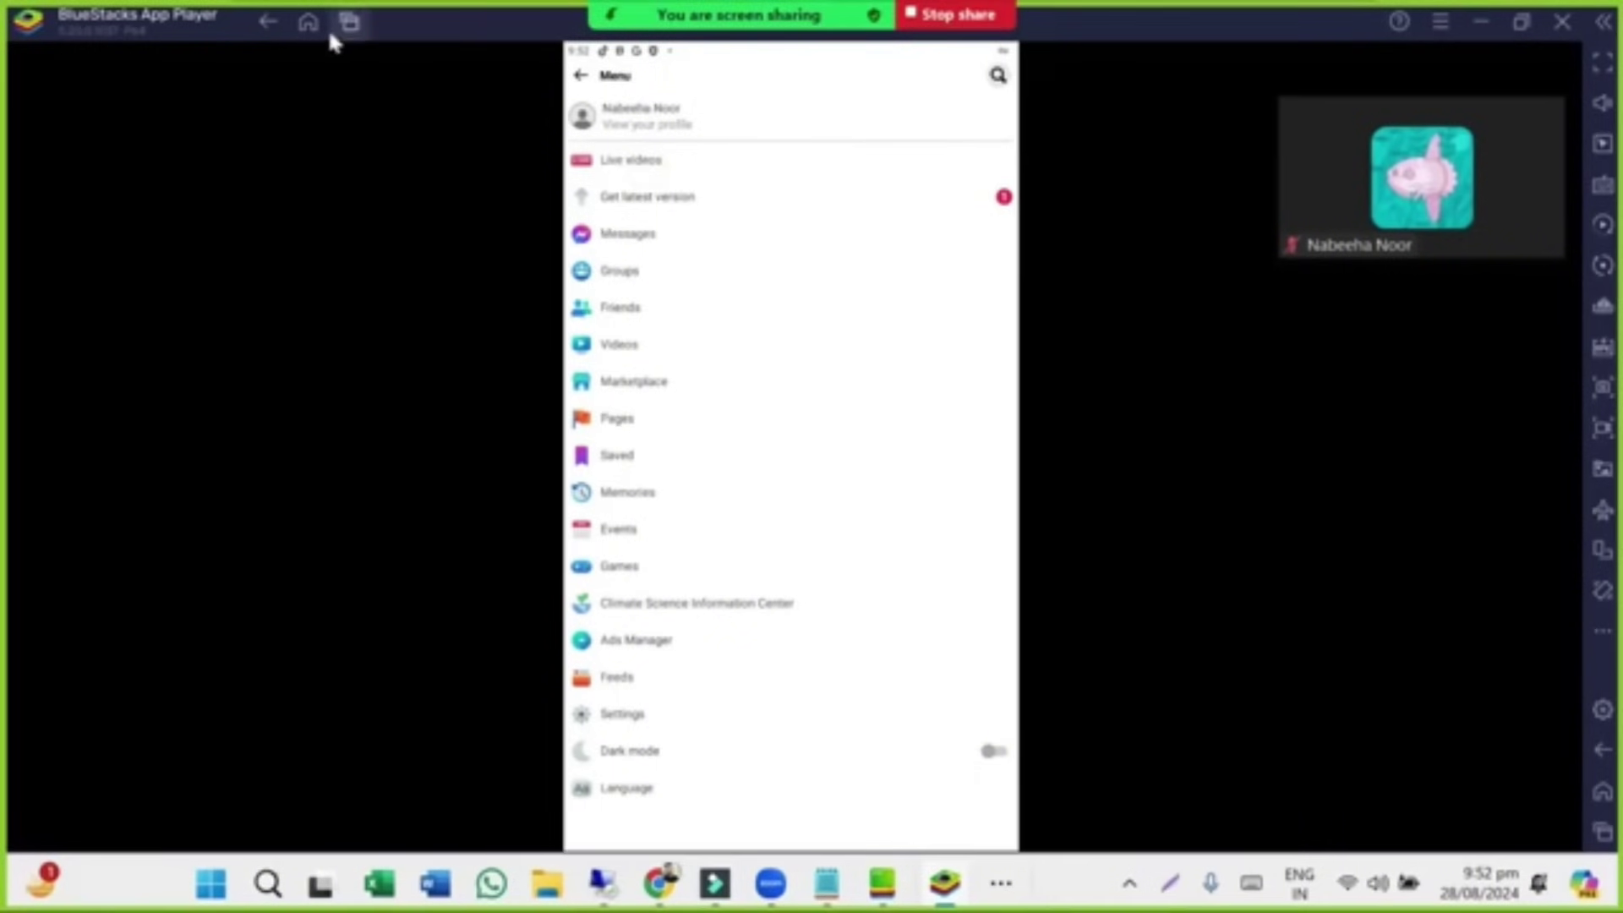
# Return to the emulator's home screen, open the Browsec VPN app, and dismiss its update prompt.
pyautogui.moveTo(333, 42)
pyautogui.click(309, 23)
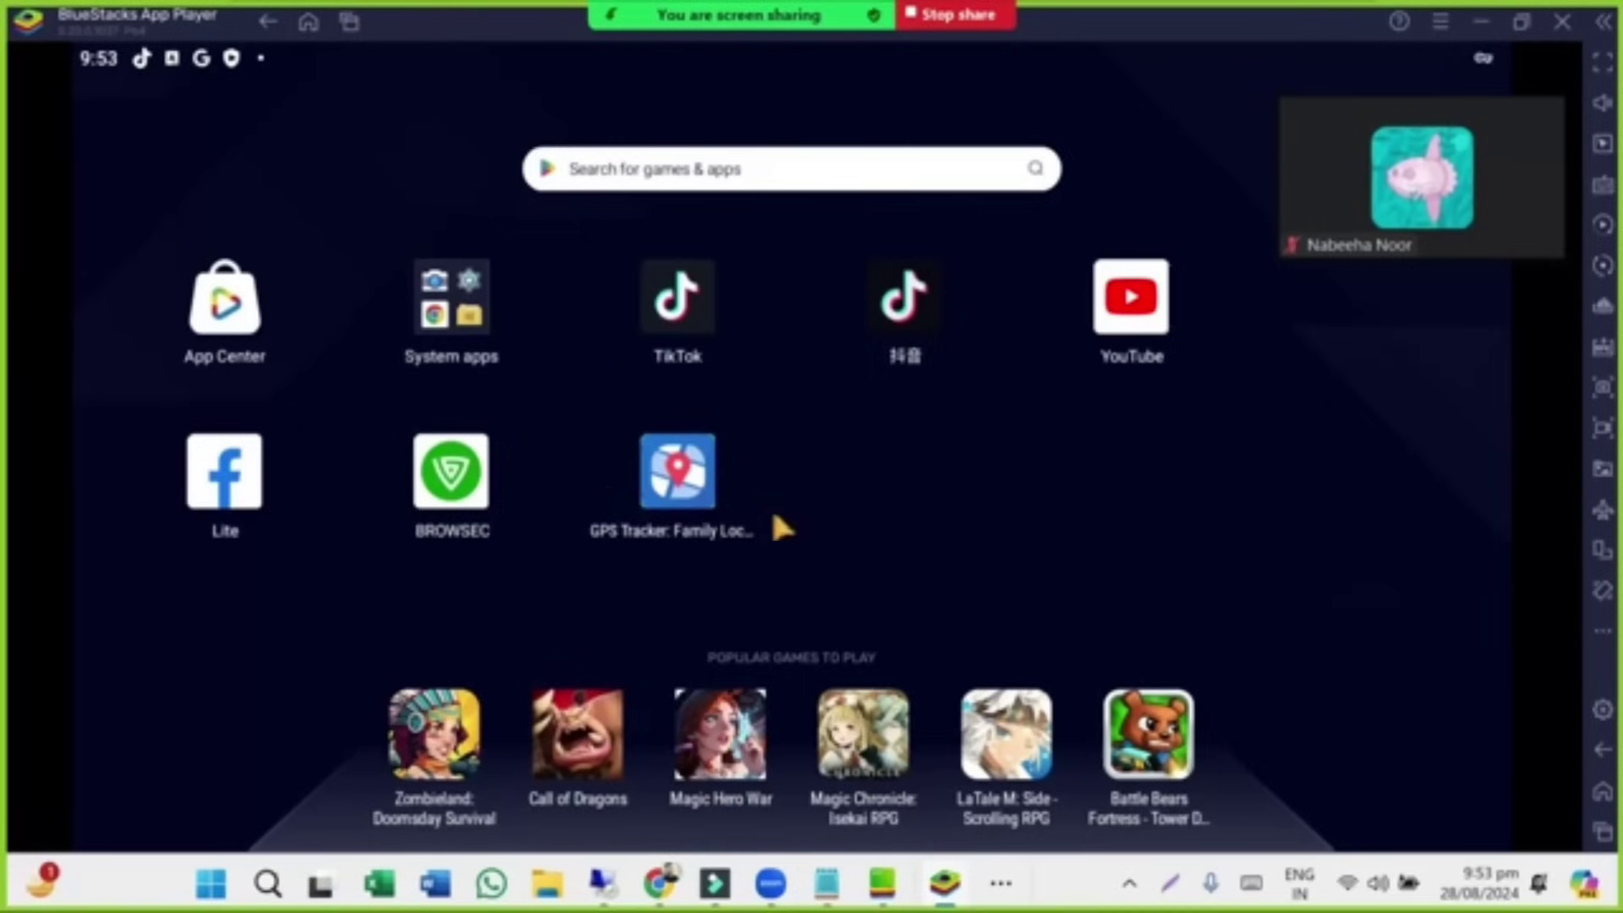
pyautogui.click(452, 494)
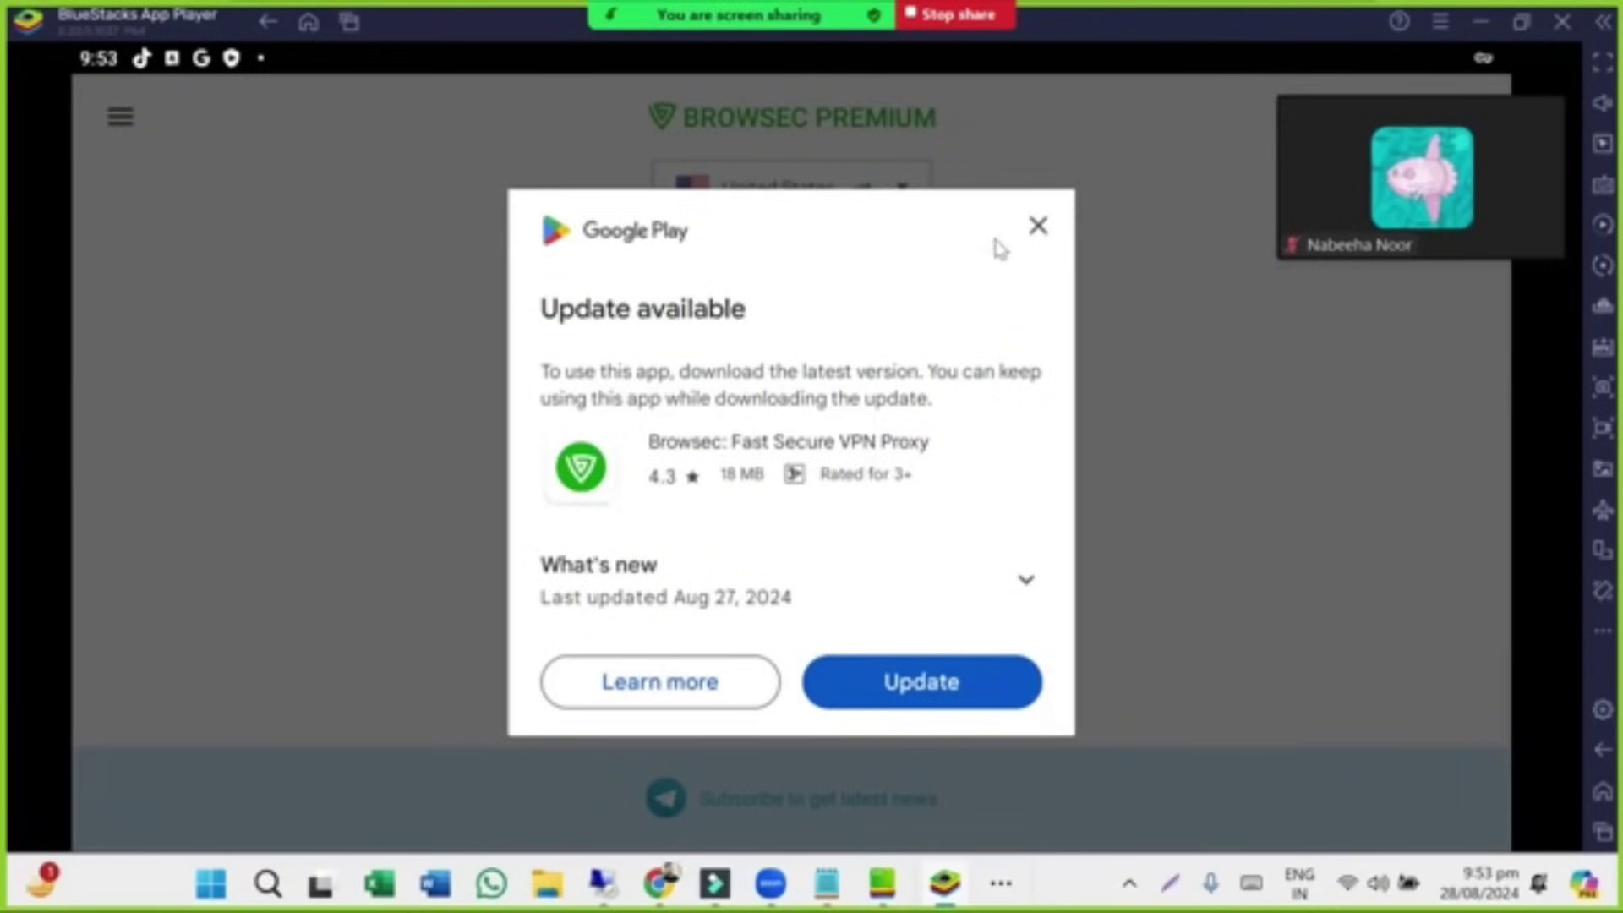
pyautogui.click(1038, 225)
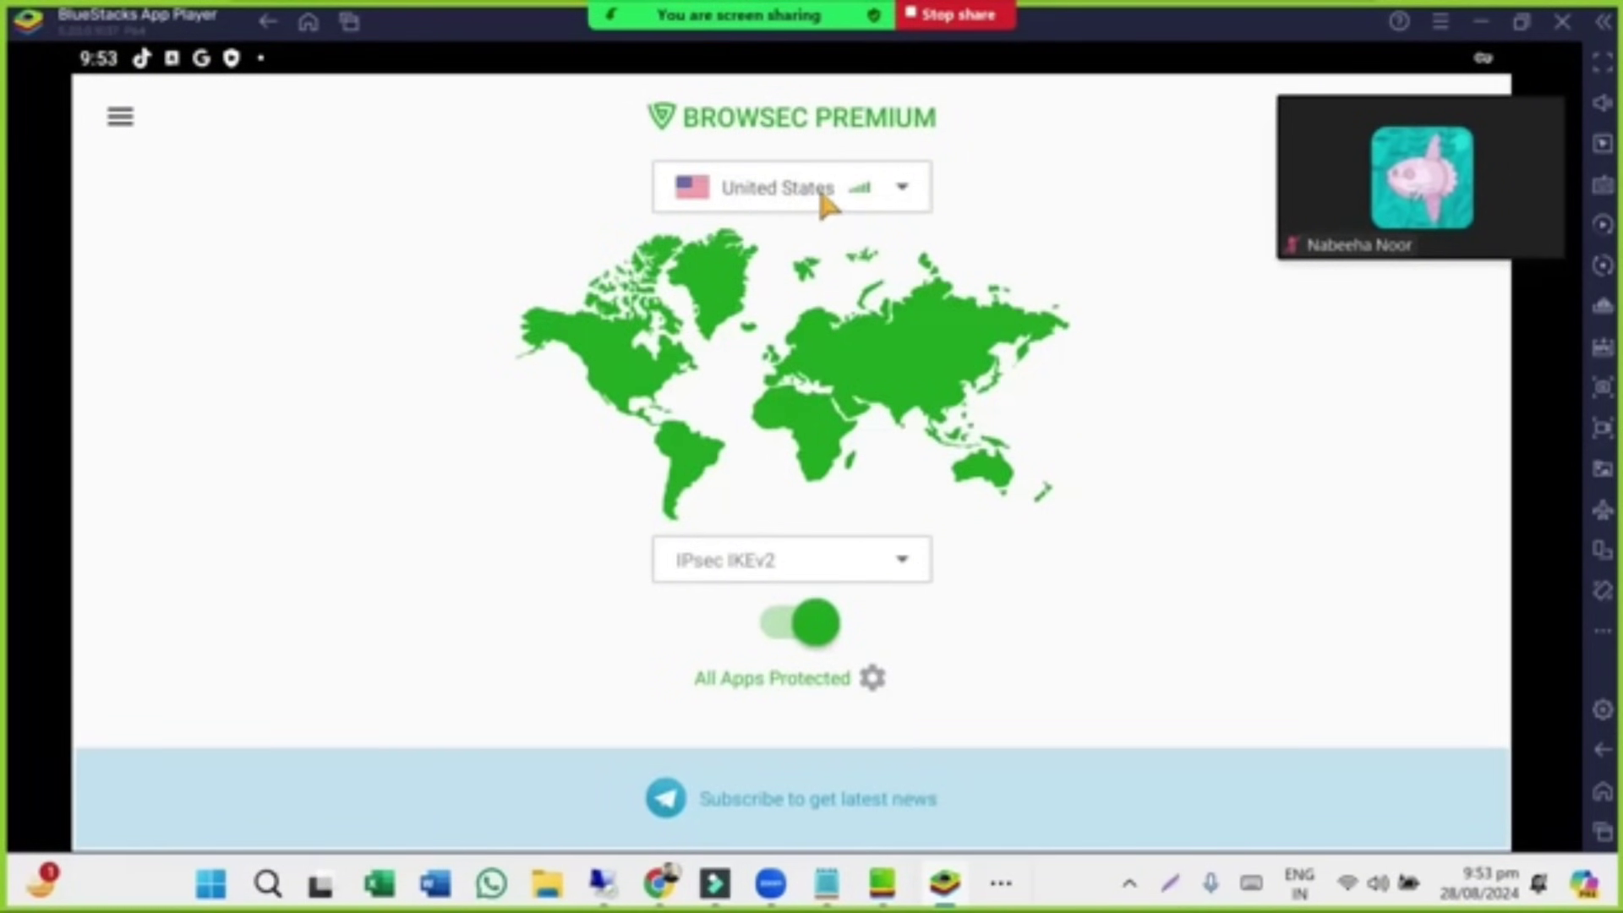
# Minimize the emulator, switch to the remote desktop session, close it, and return to BlueStacks App Player.
pyautogui.click(1479, 10)
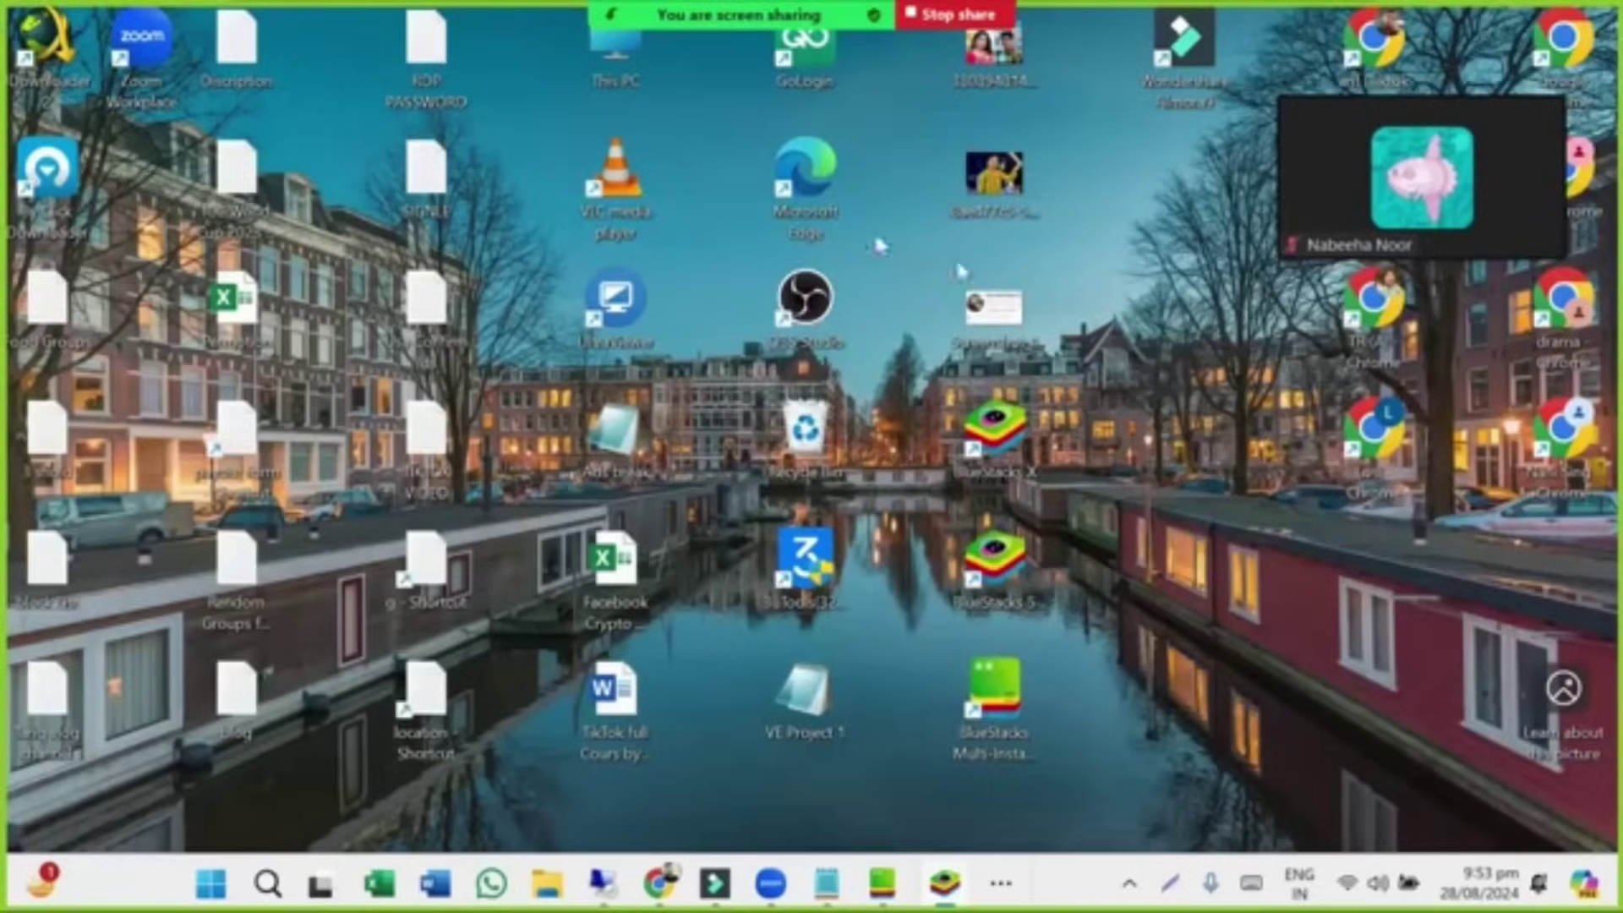
pyautogui.click(602, 883)
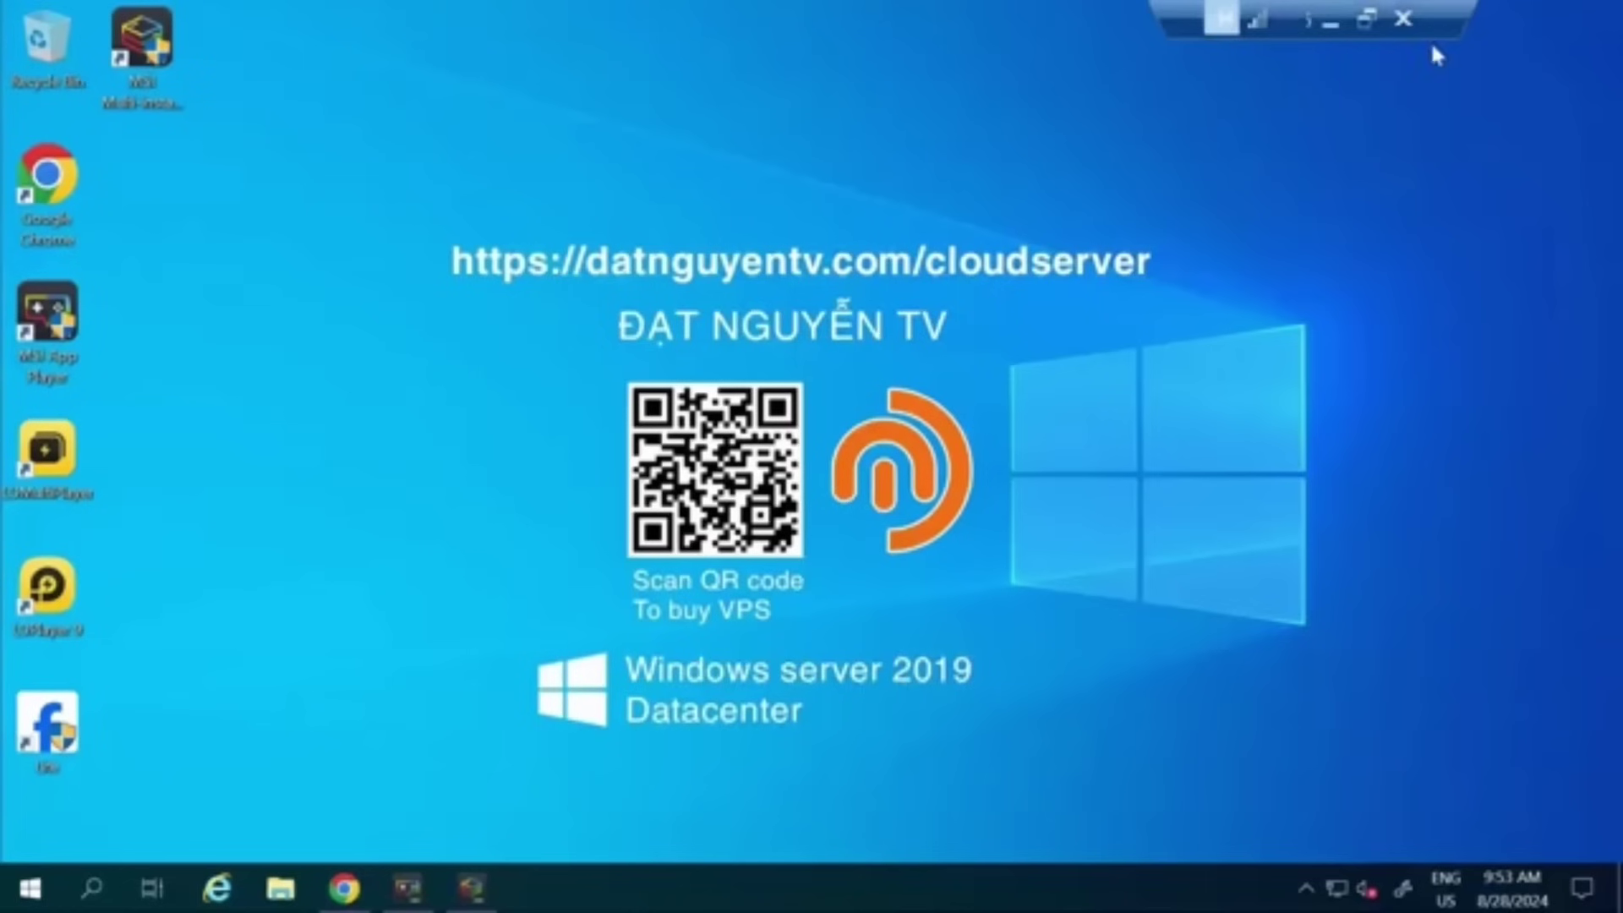
pyautogui.click(1401, 24)
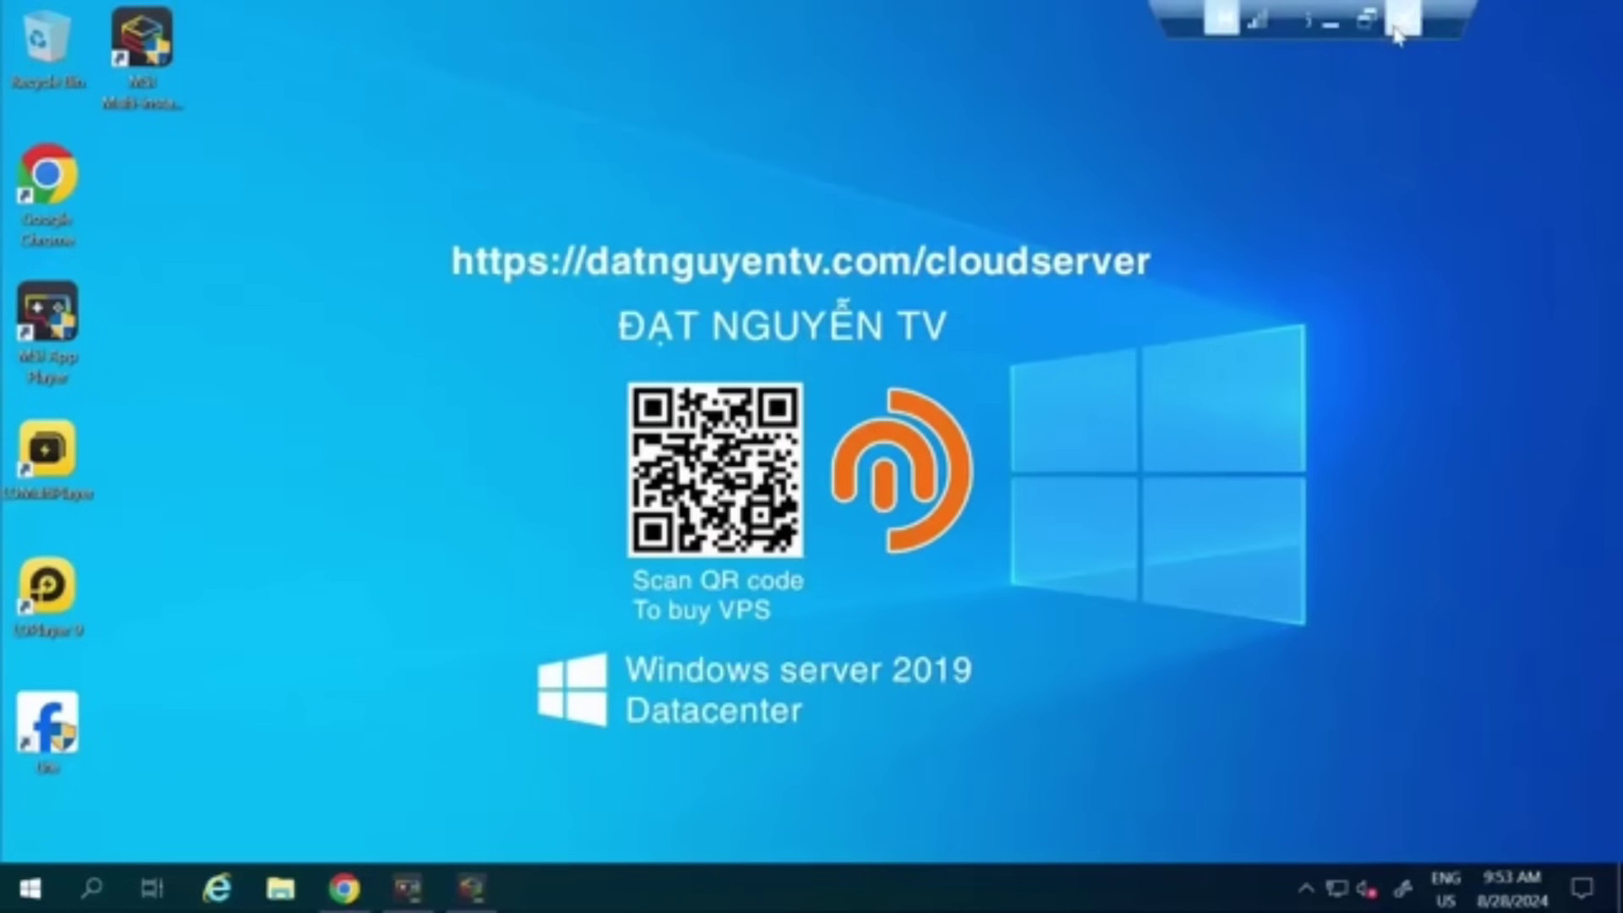
pyautogui.moveTo(961, 888)
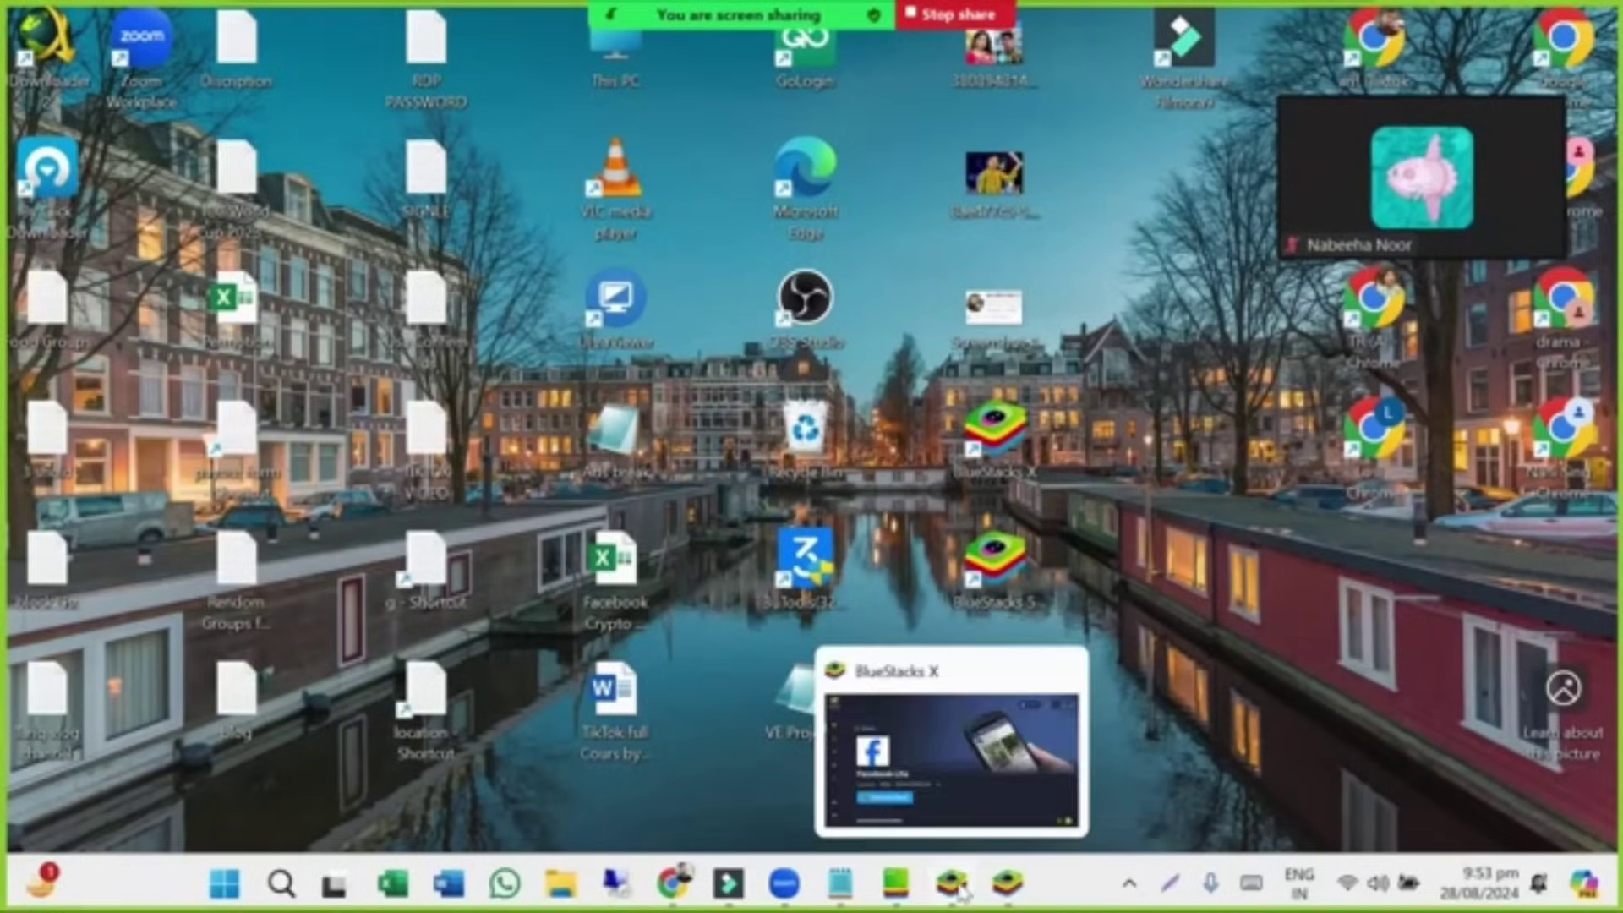
pyautogui.click(1010, 818)
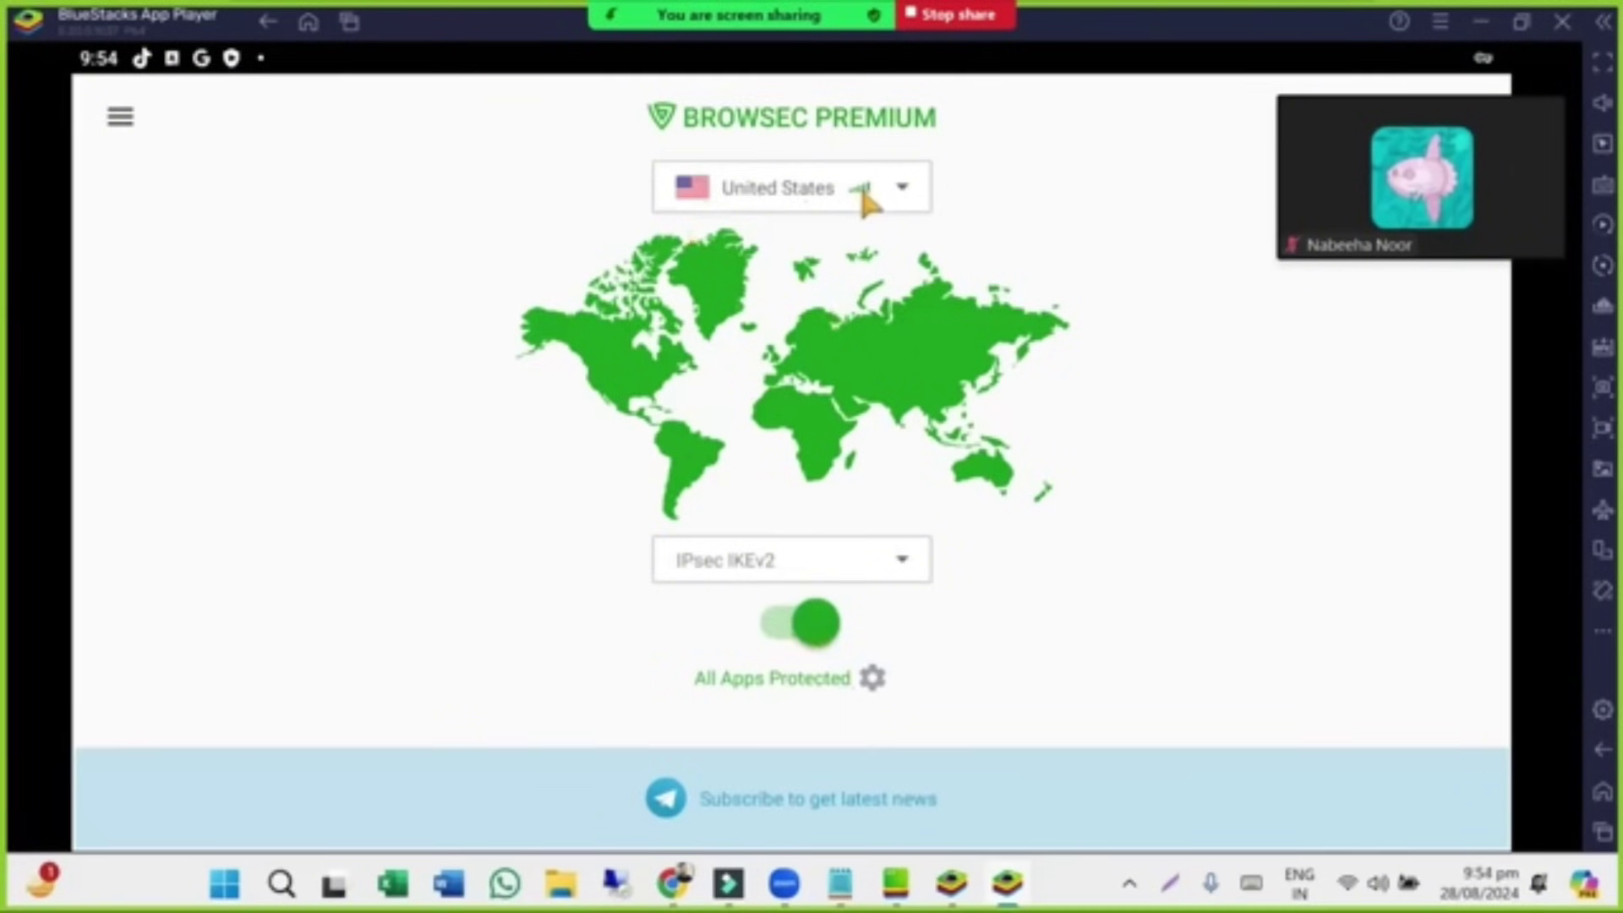
# Review the list of apps protected by the Browsec VPN and return to its main screen.
pyautogui.click(872, 677)
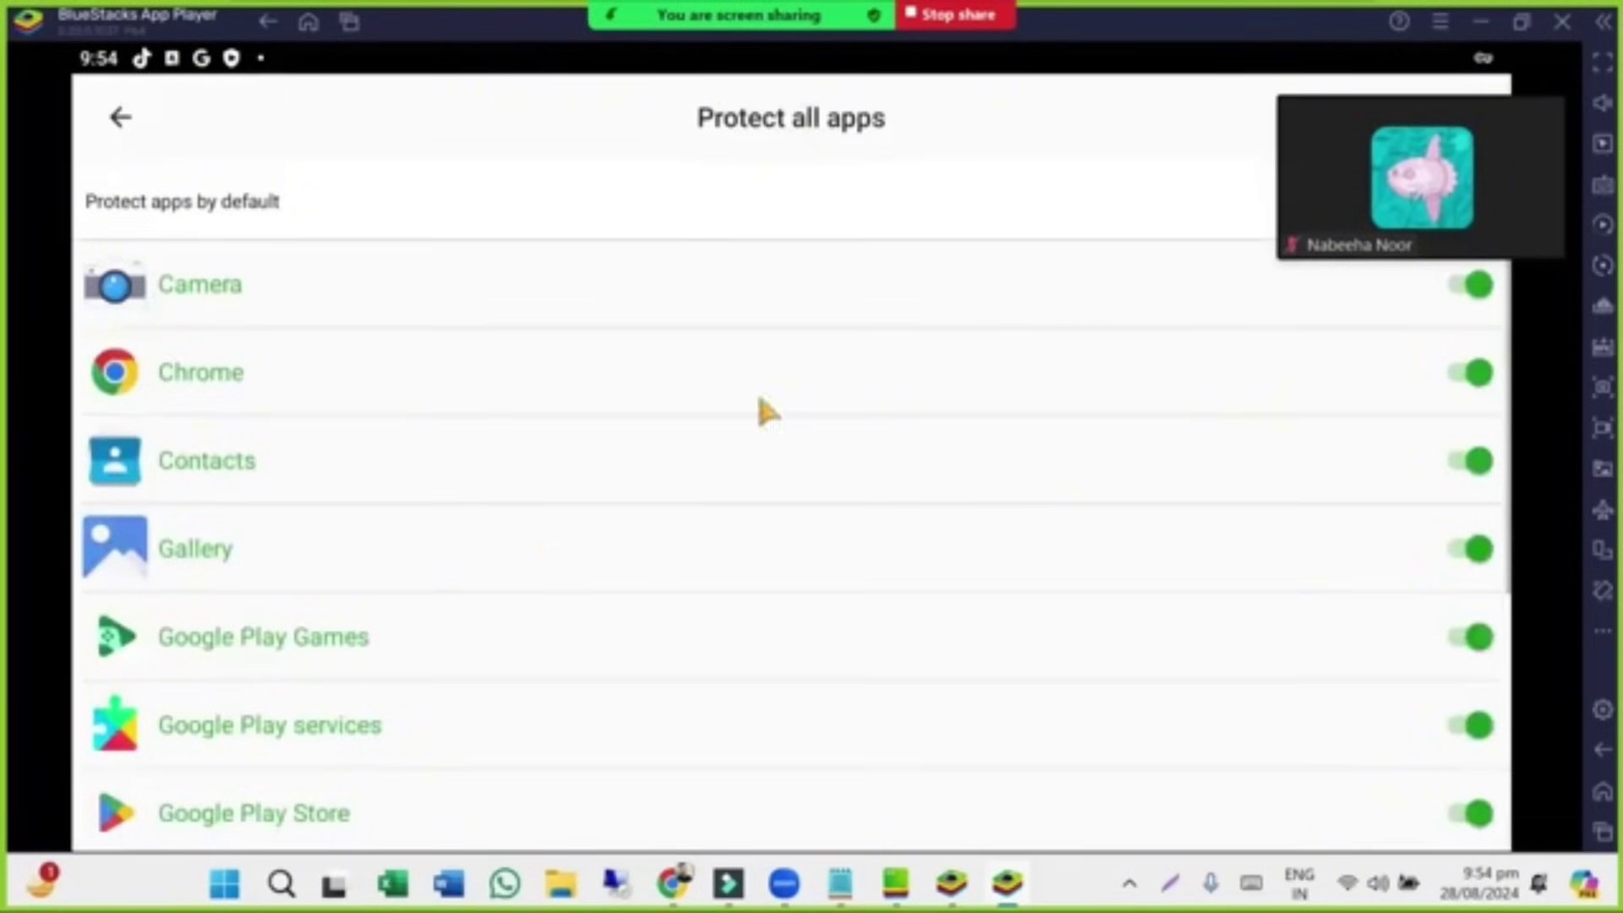
pyautogui.scroll(-5, 514, 541)
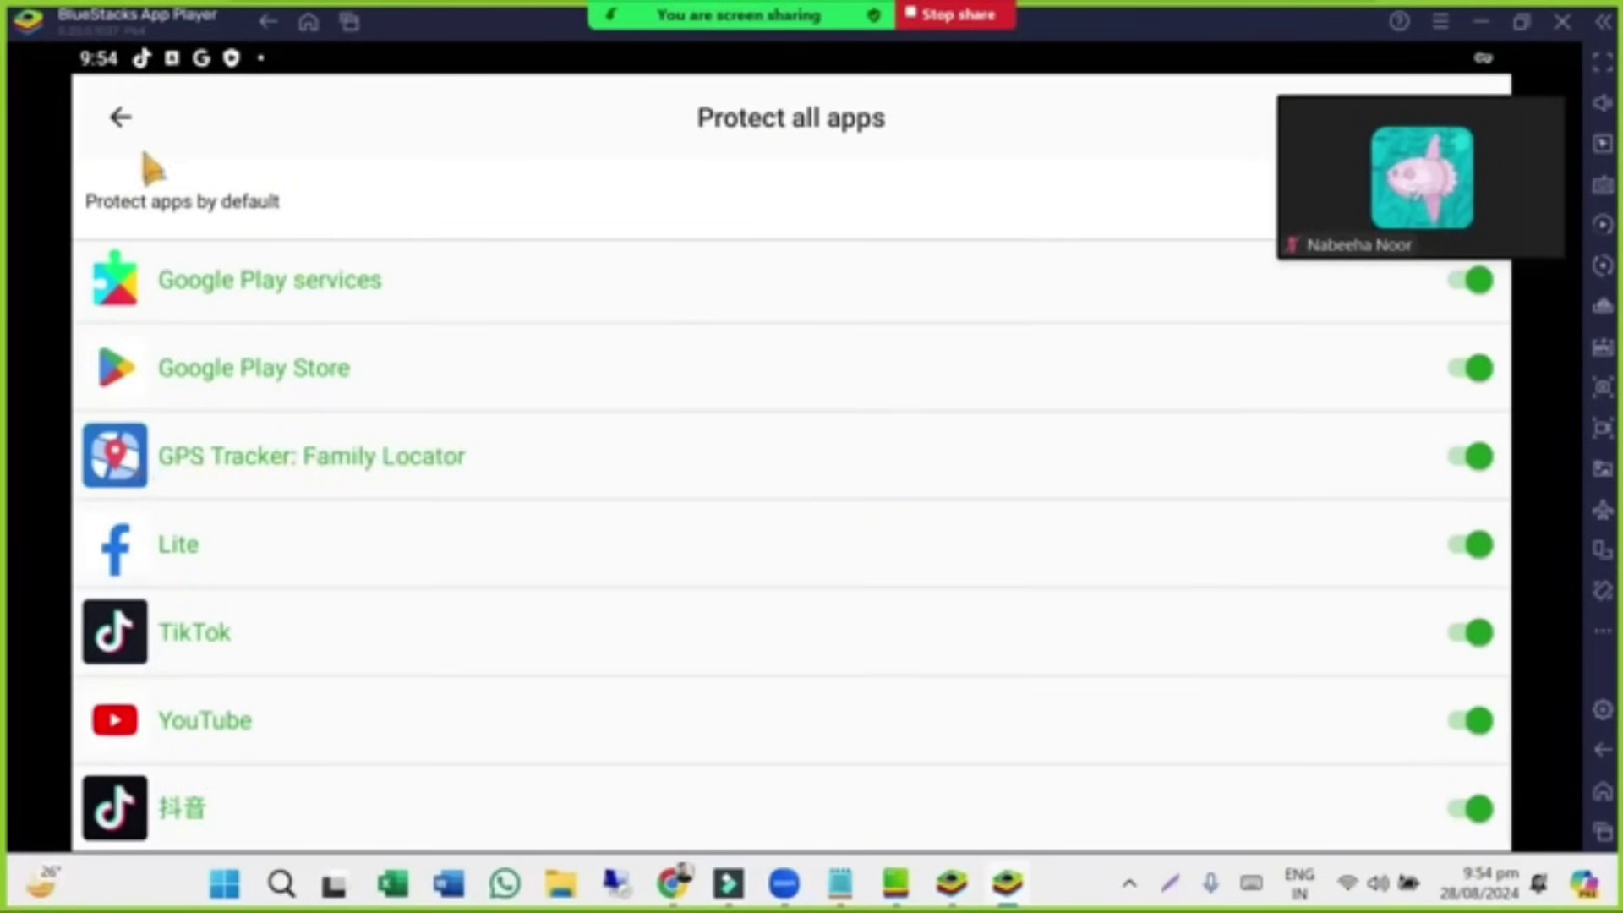
pyautogui.click(127, 118)
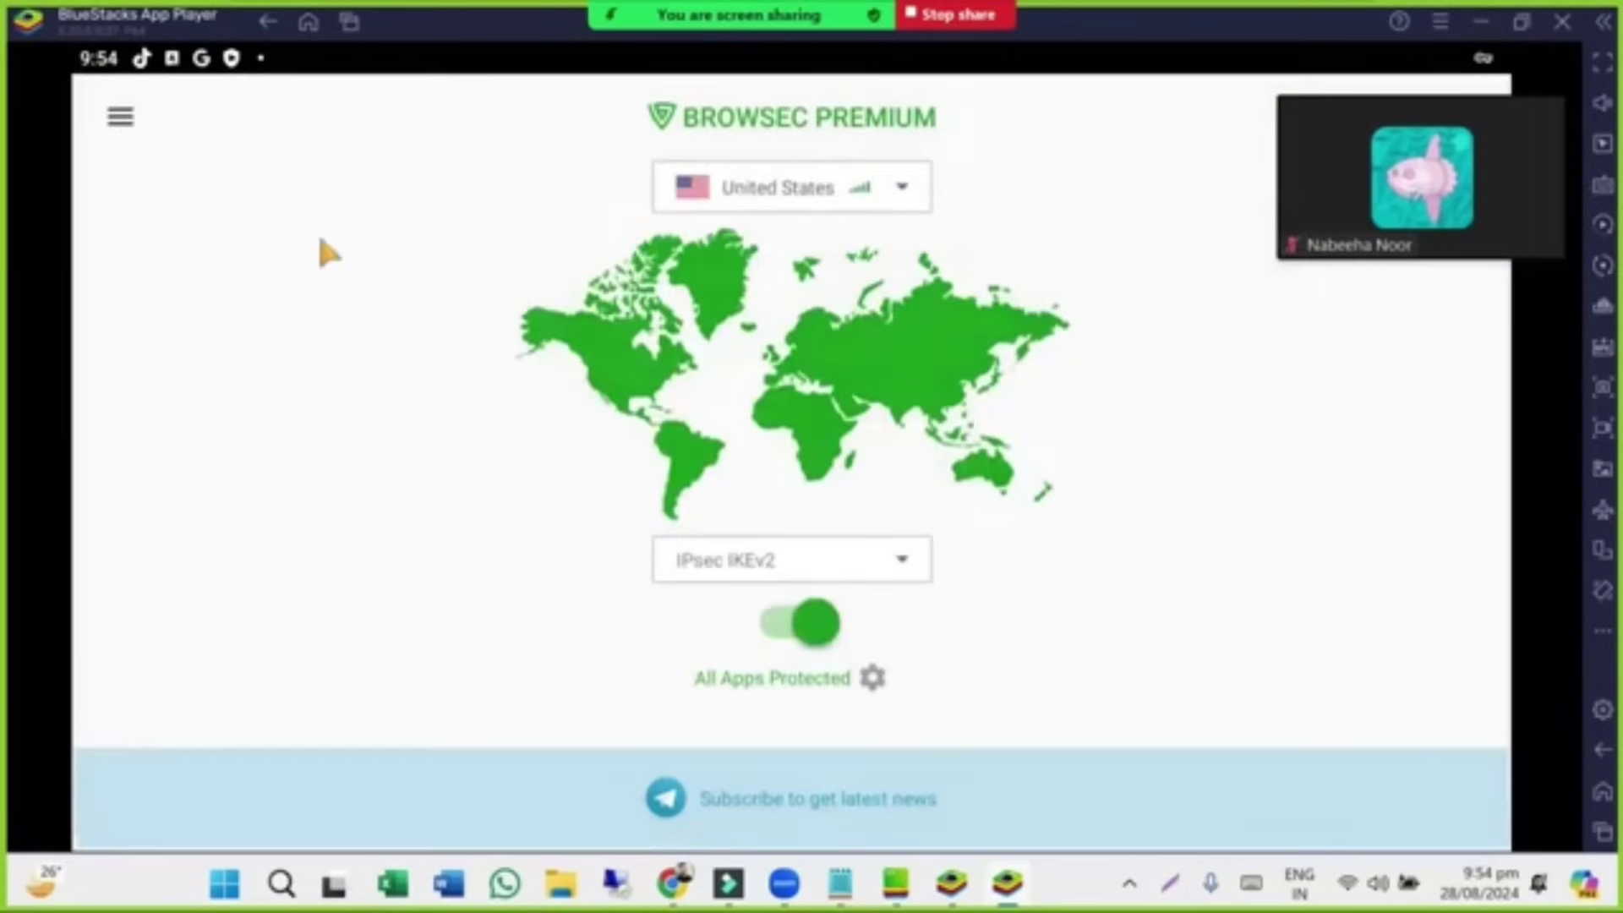
# Confirm IPsec IKEv2 as the Browsec VPN protocol and close the meeting chat.
pyautogui.click(901, 561)
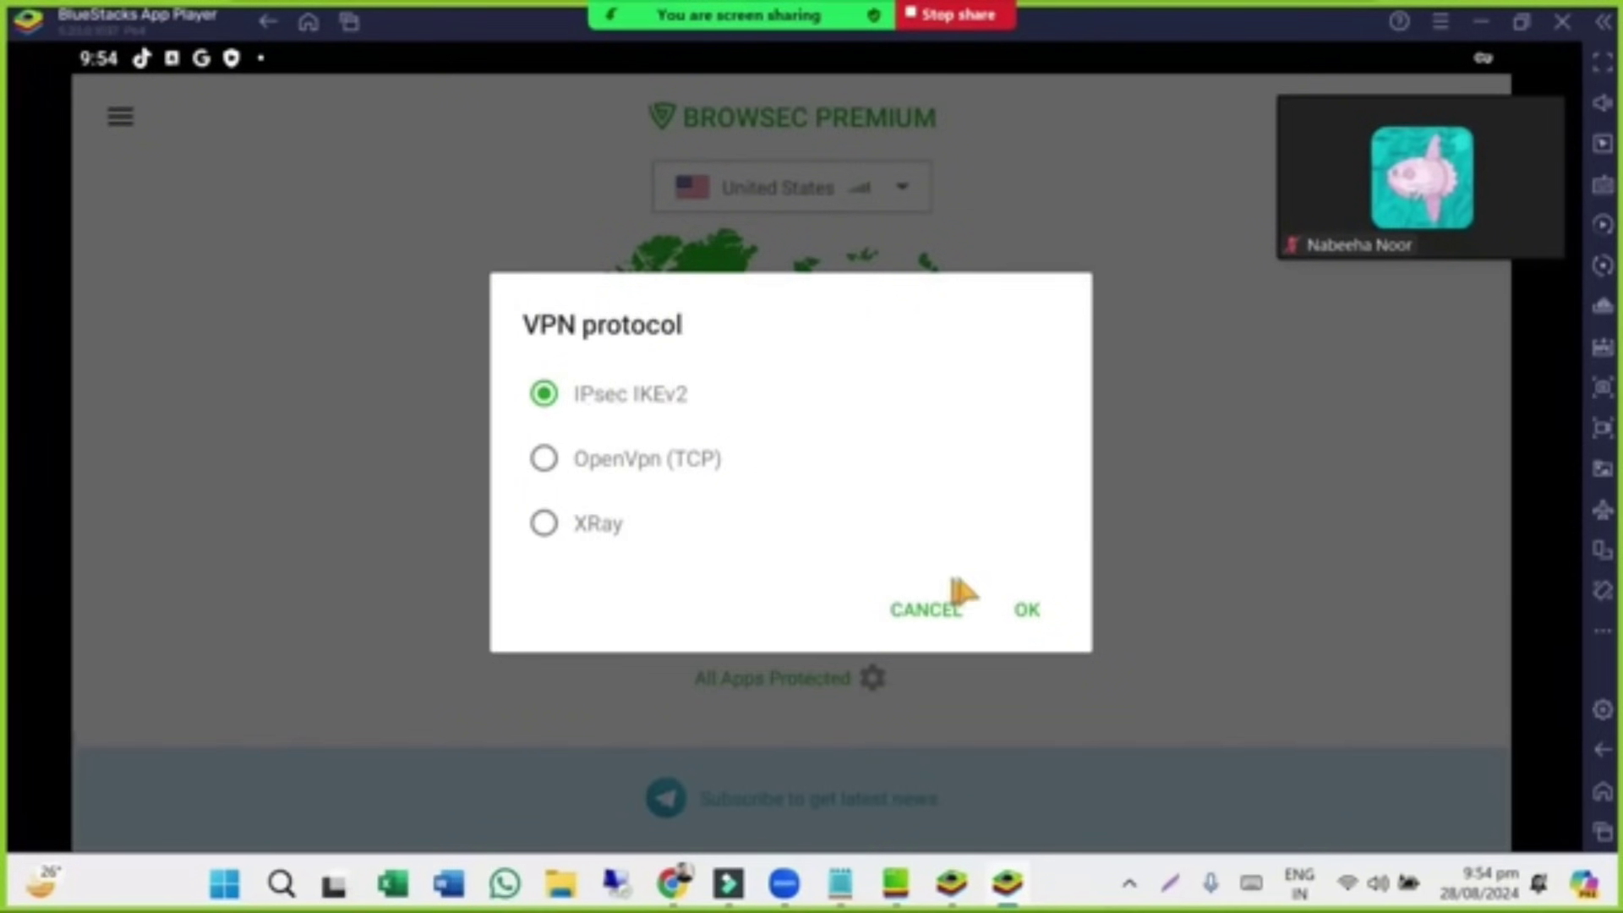
pyautogui.click(1027, 610)
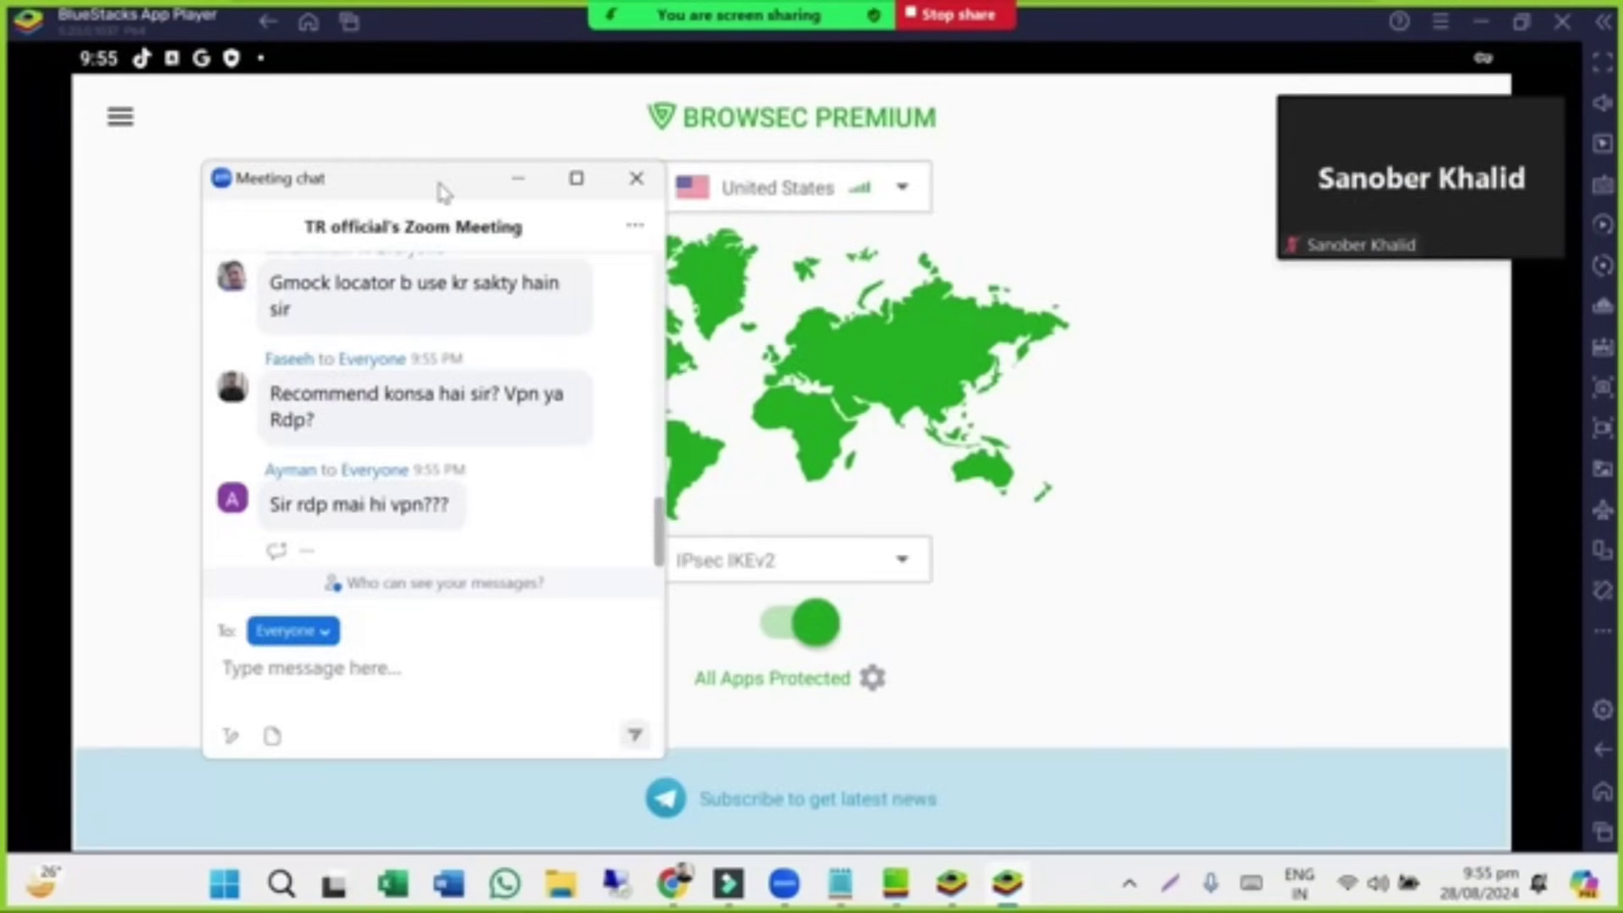
pyautogui.click(636, 178)
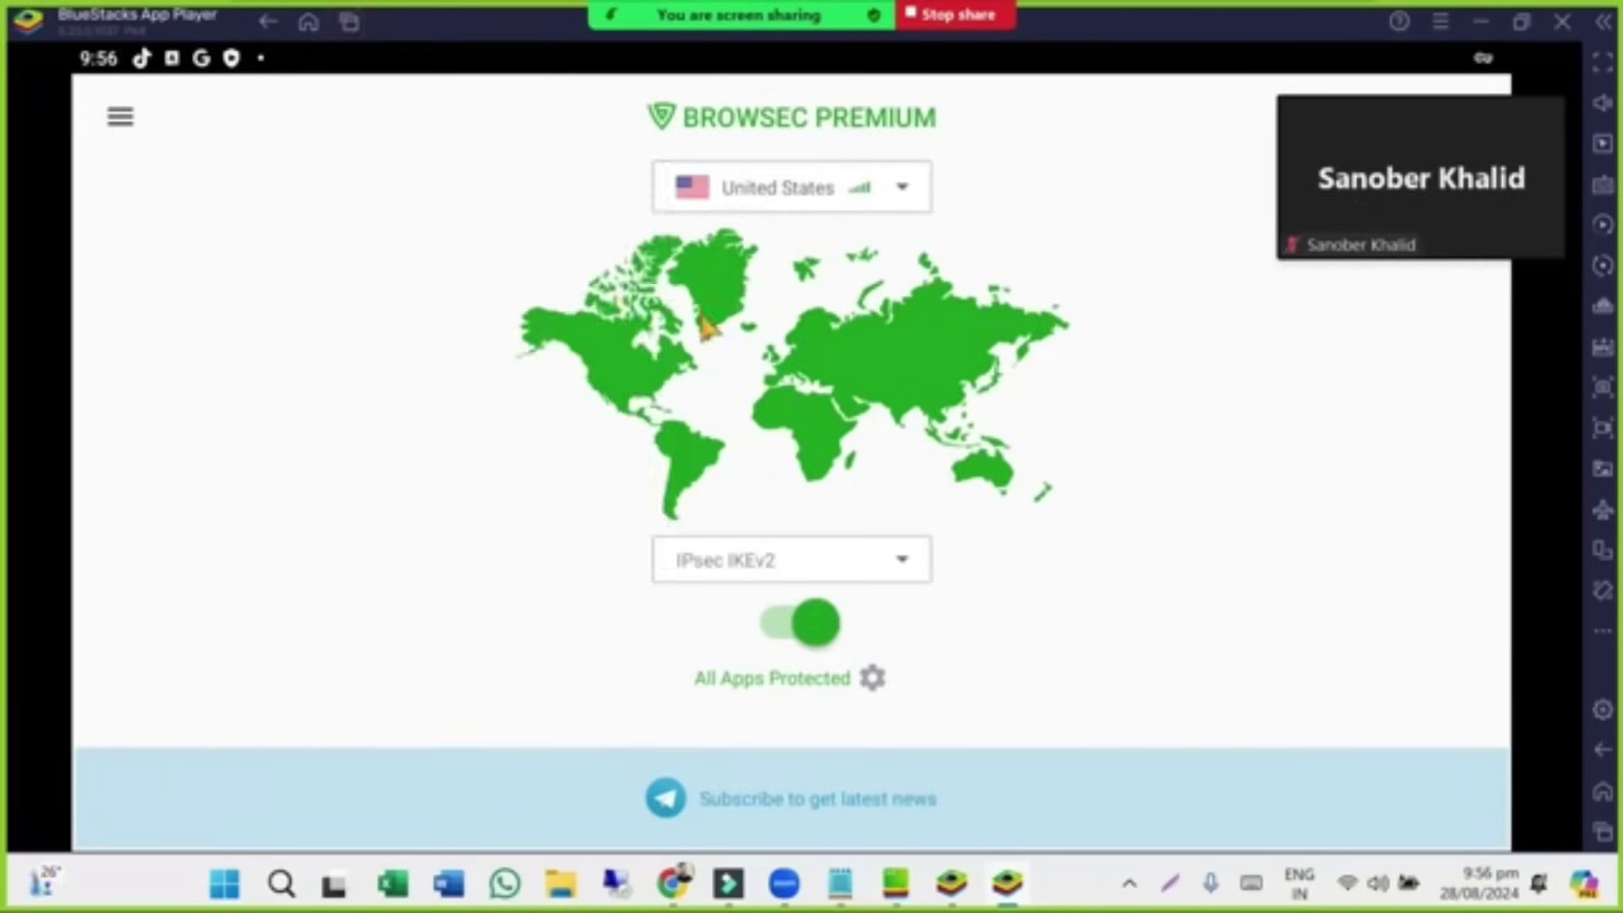
# Switch to the Facebook Lite app and browse the suggested posts in the new account's news feed.
pyautogui.hotkey('ctrl', 'shift', '2')
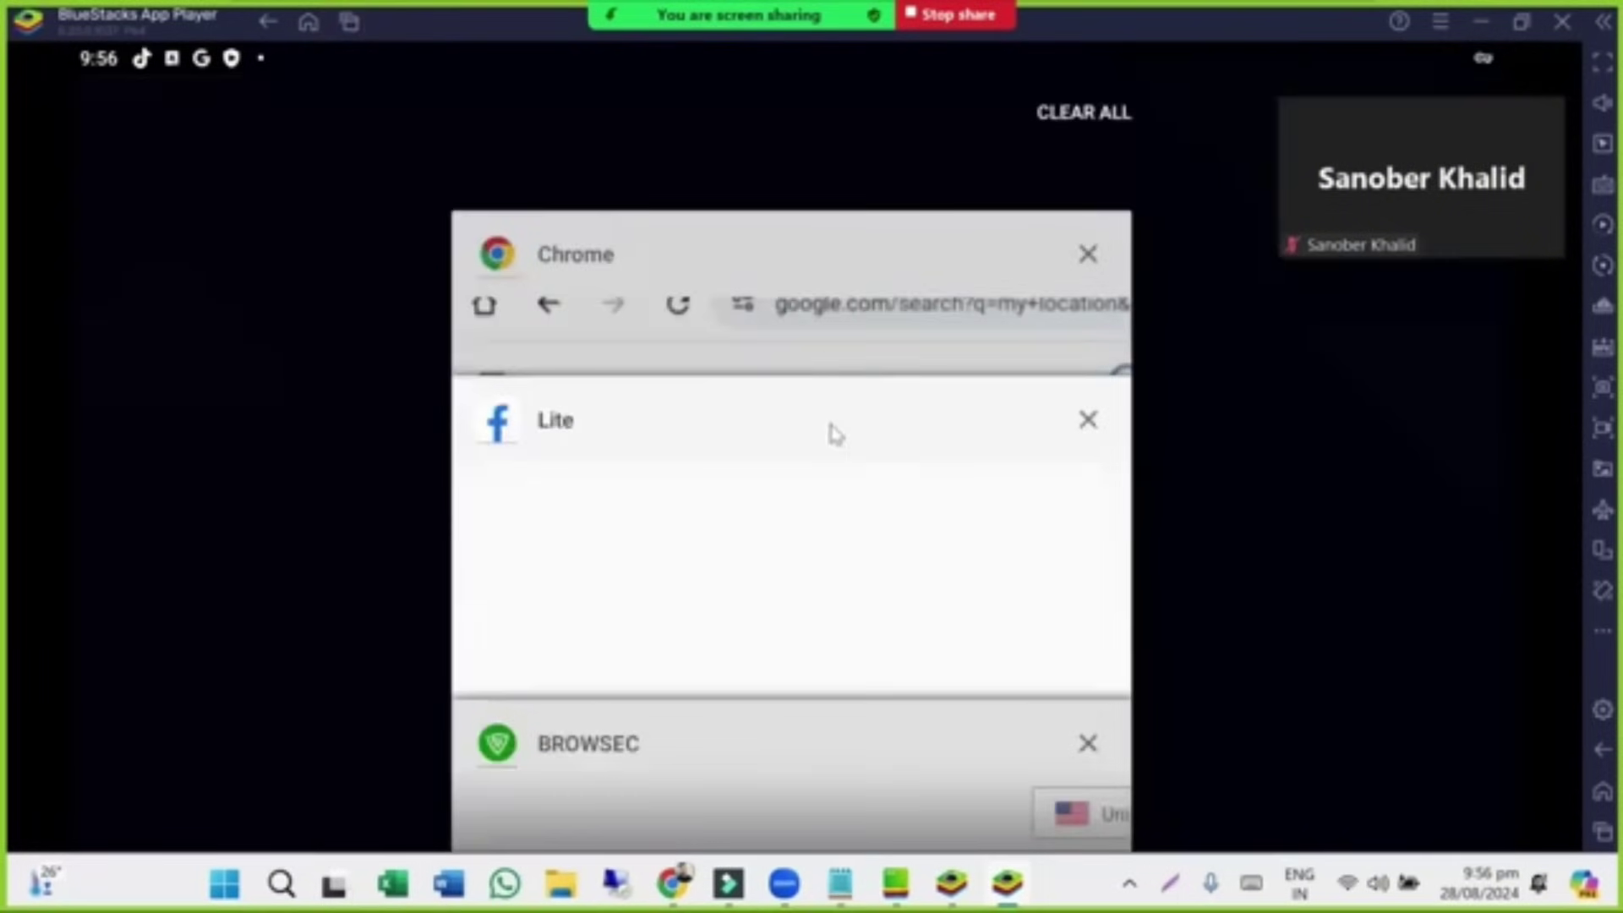
pyautogui.click(758, 406)
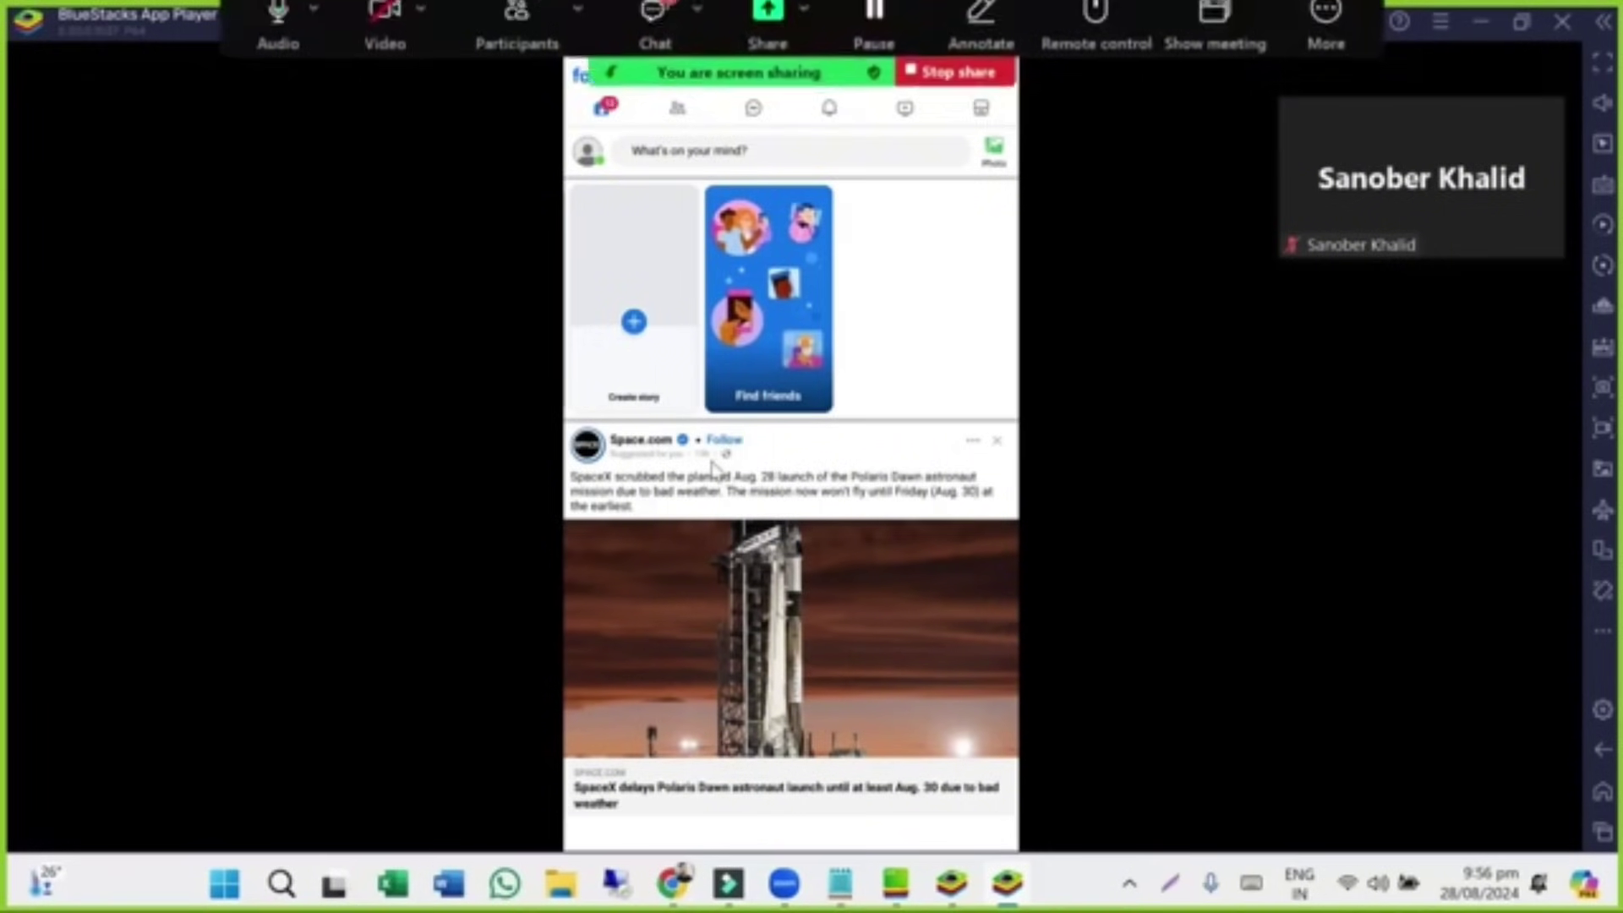
pyautogui.scroll(-10, 665, 545)
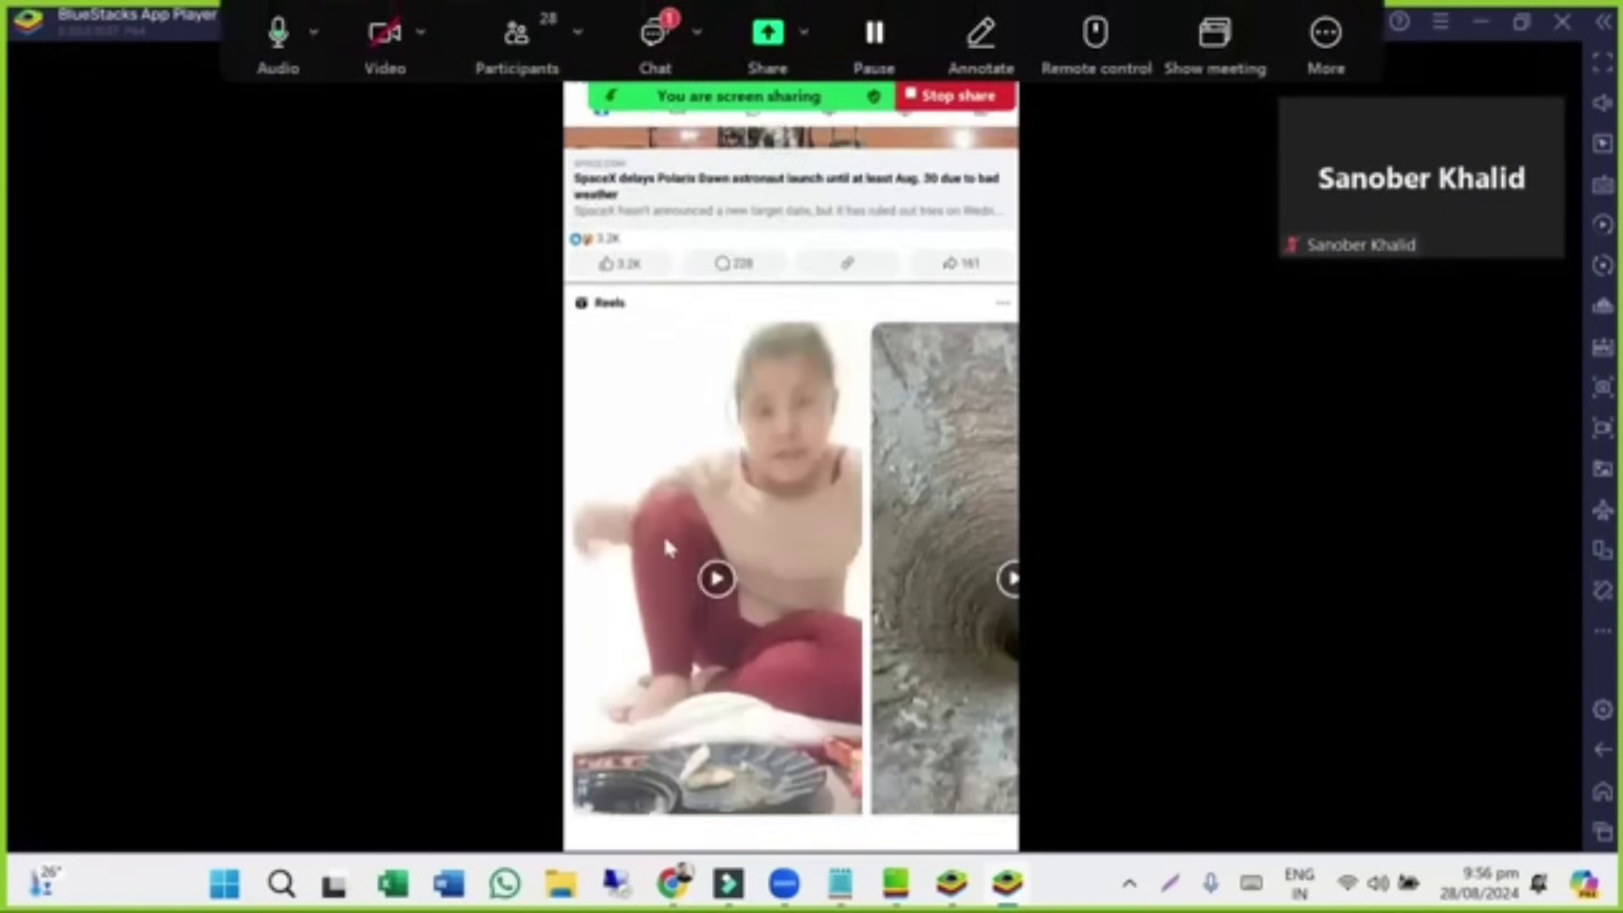
pyautogui.scroll(-15, 665, 547)
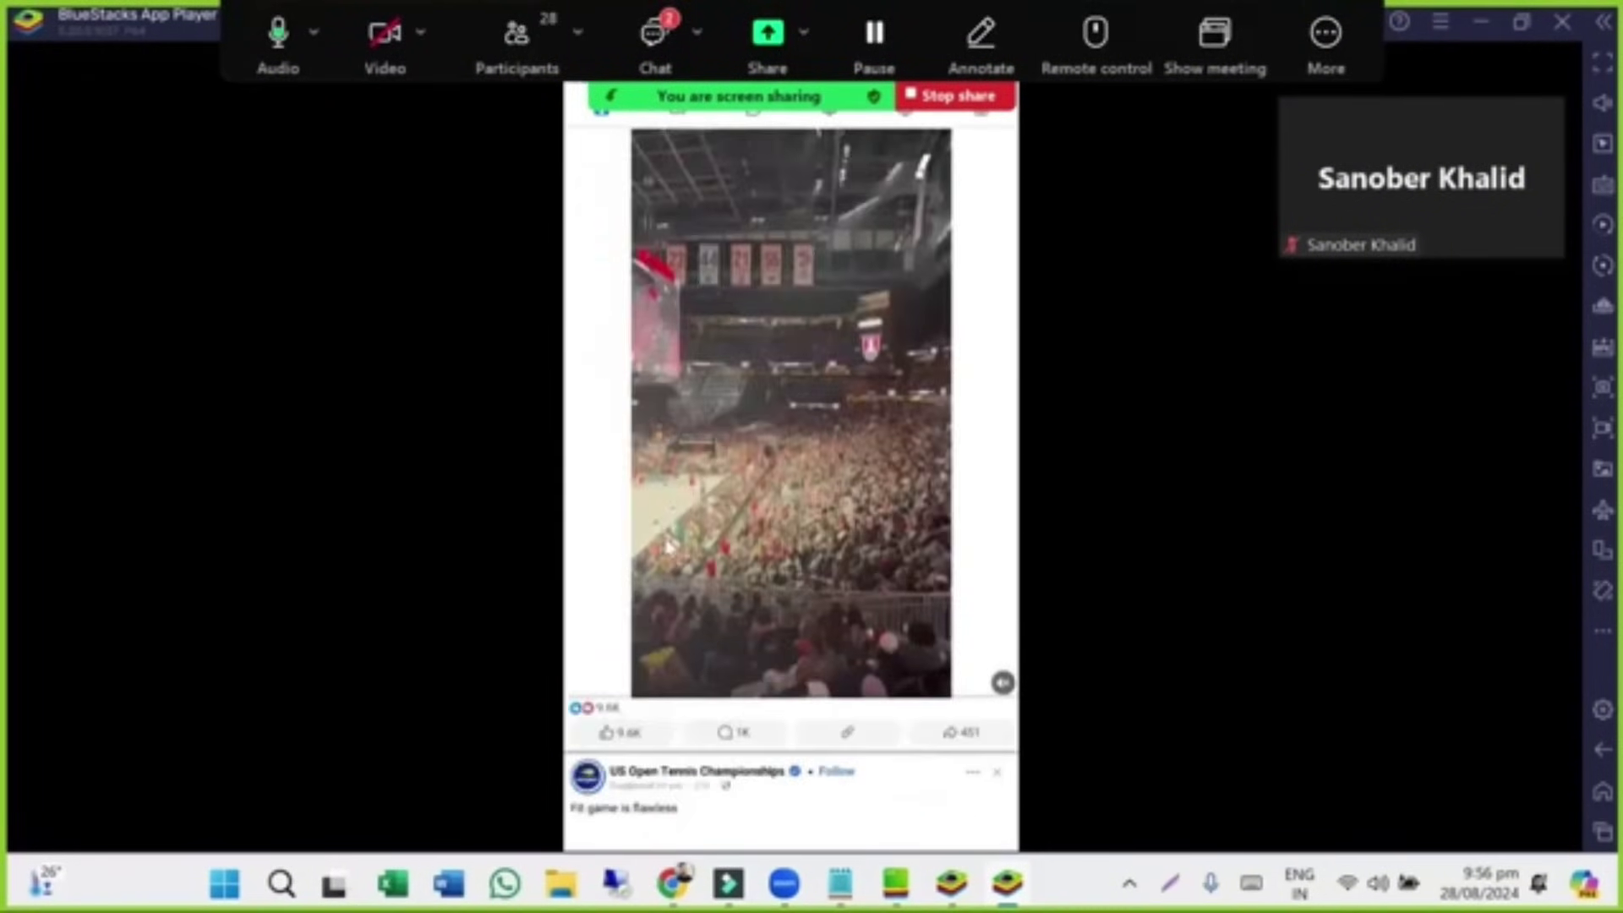
pyautogui.scroll(-10, 761, 517)
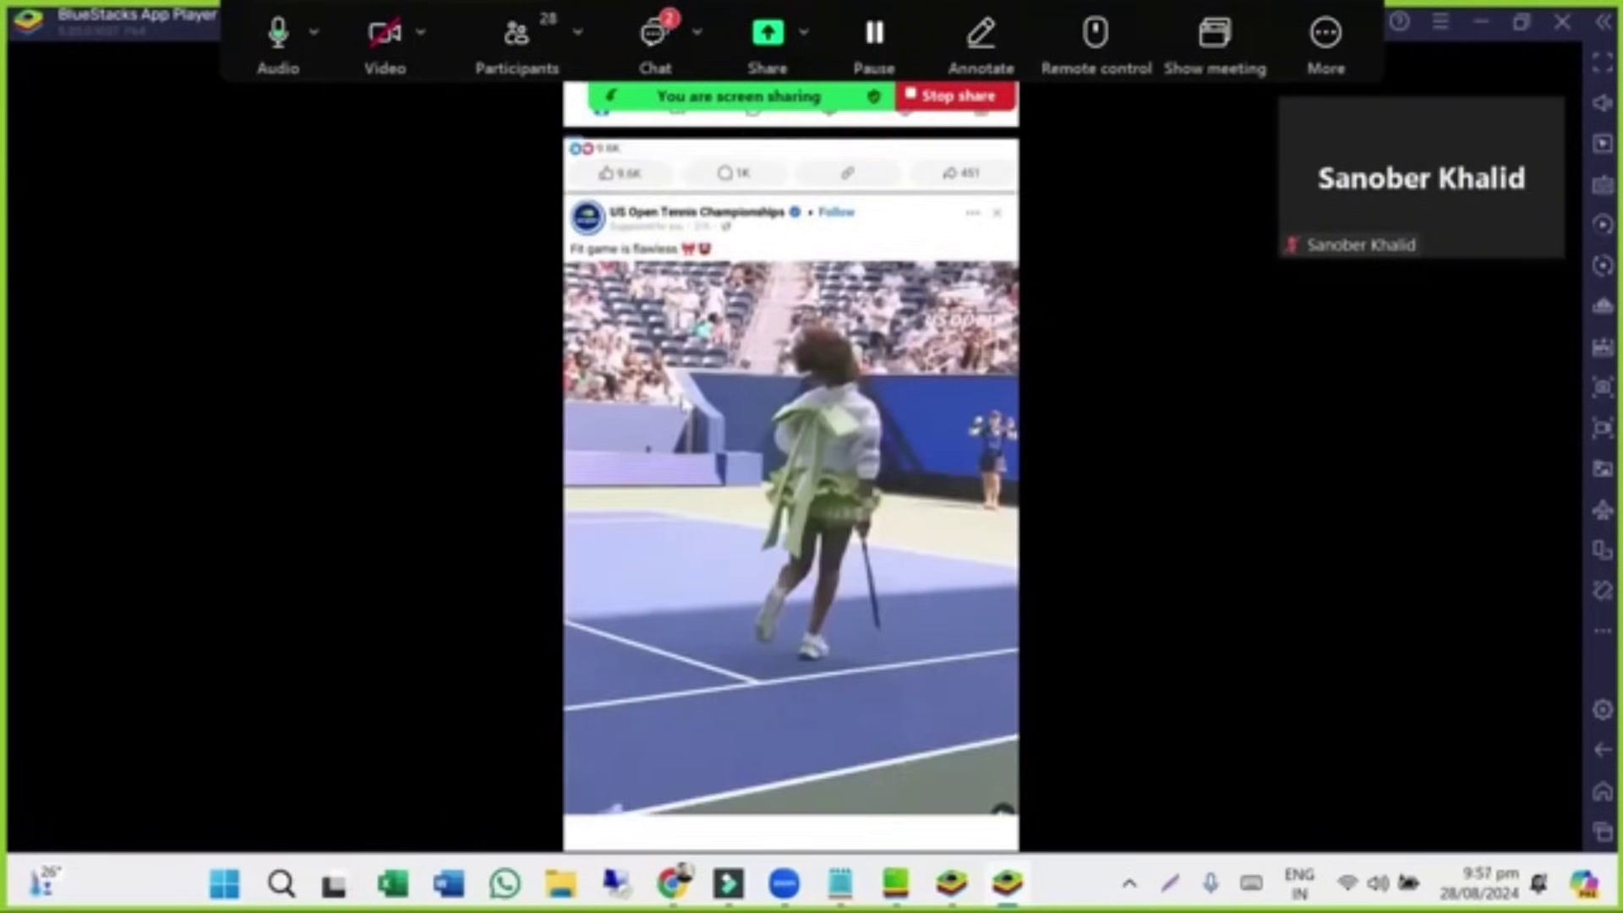
pyautogui.scroll(-10, 716, 468)
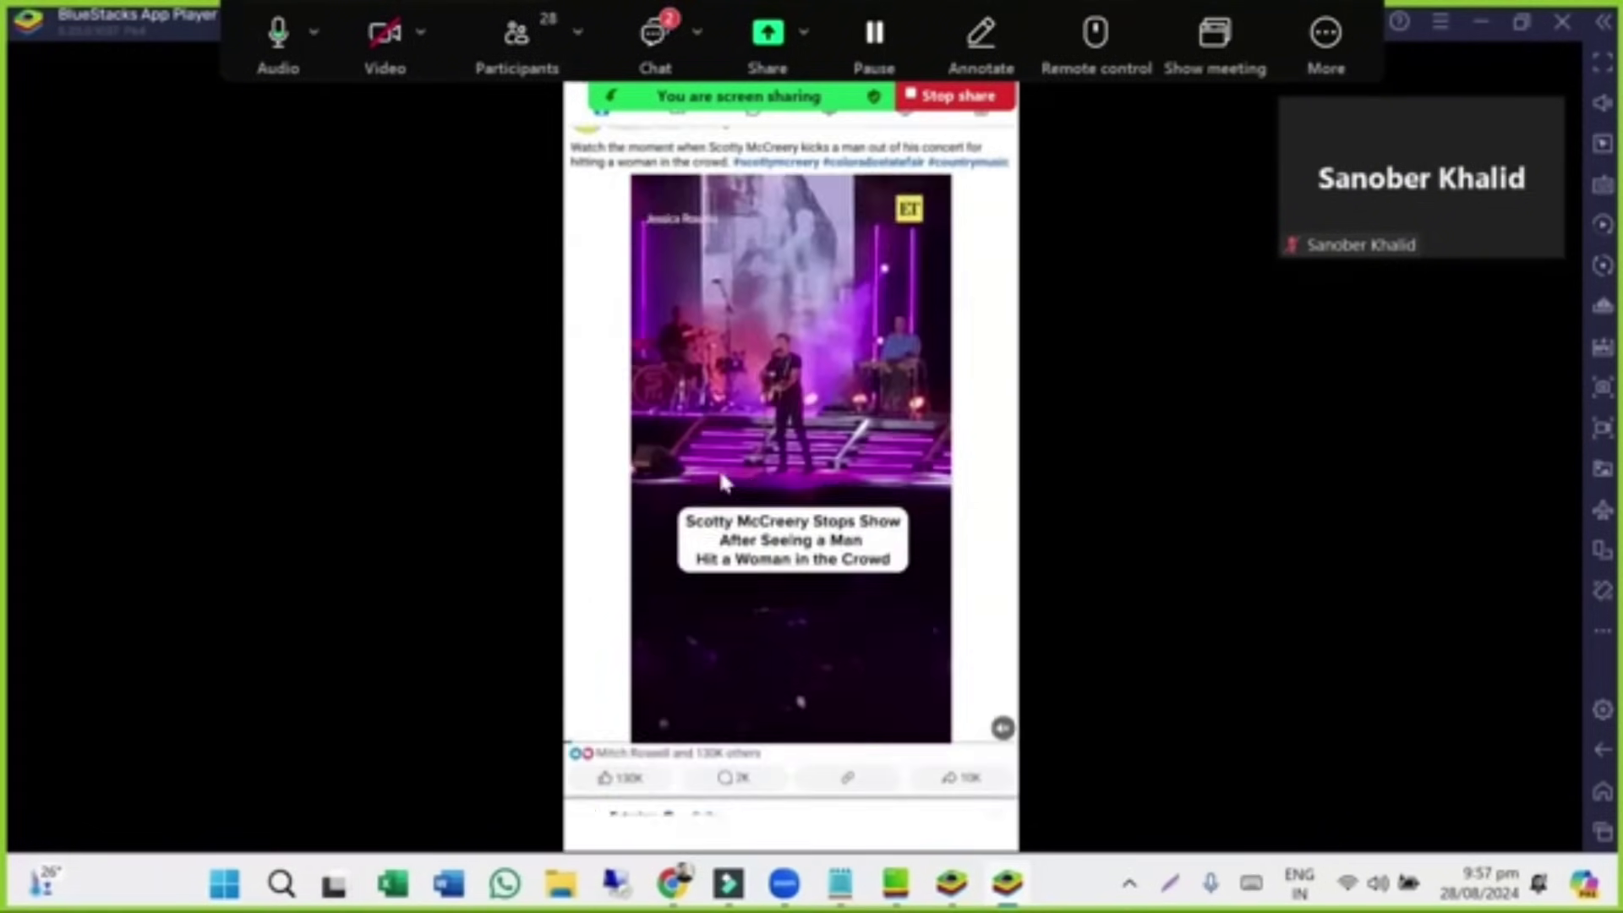
pyautogui.scroll(-10, 732, 495)
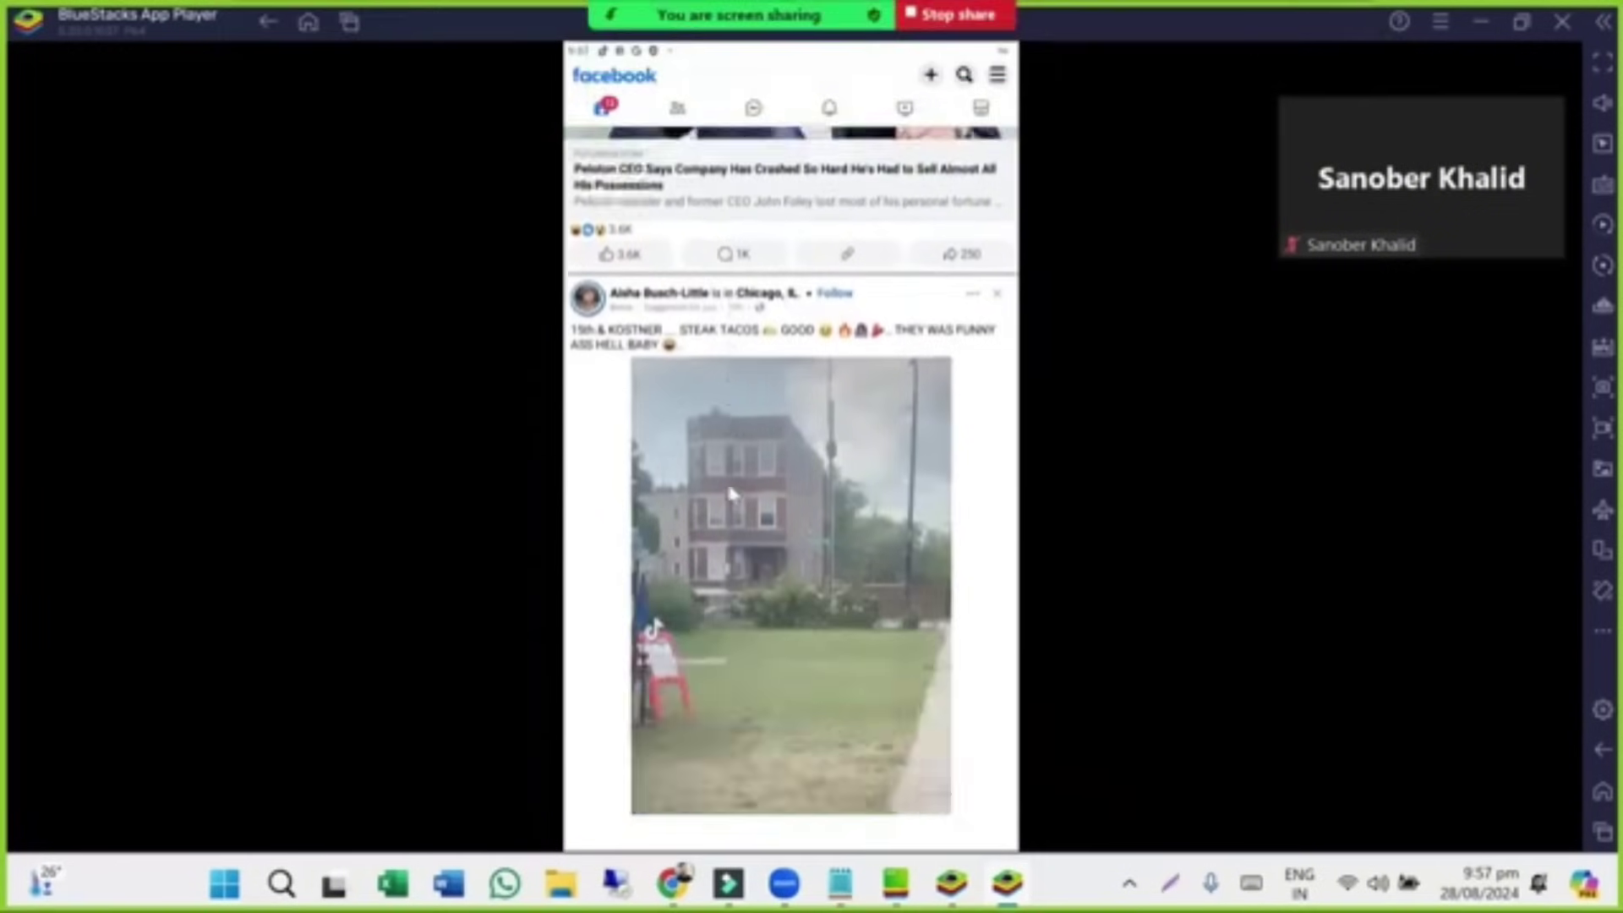
# Continue through the suggested feed posts to the Metal Building Homes post.
pyautogui.scroll(-10, 732, 494)
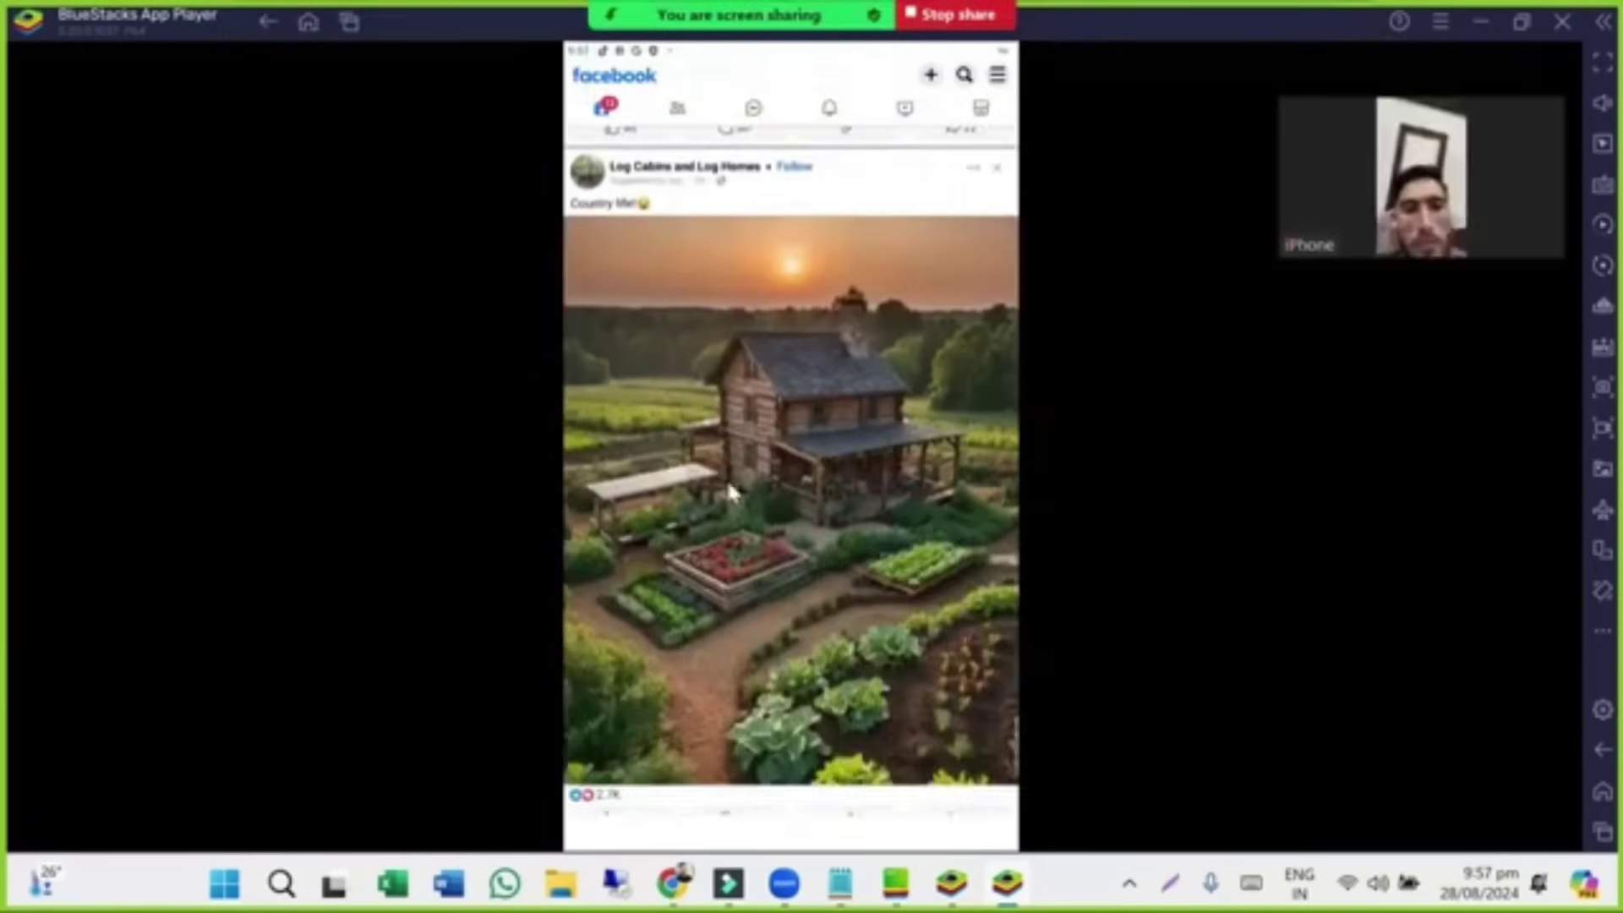
pyautogui.scroll(-10, 732, 495)
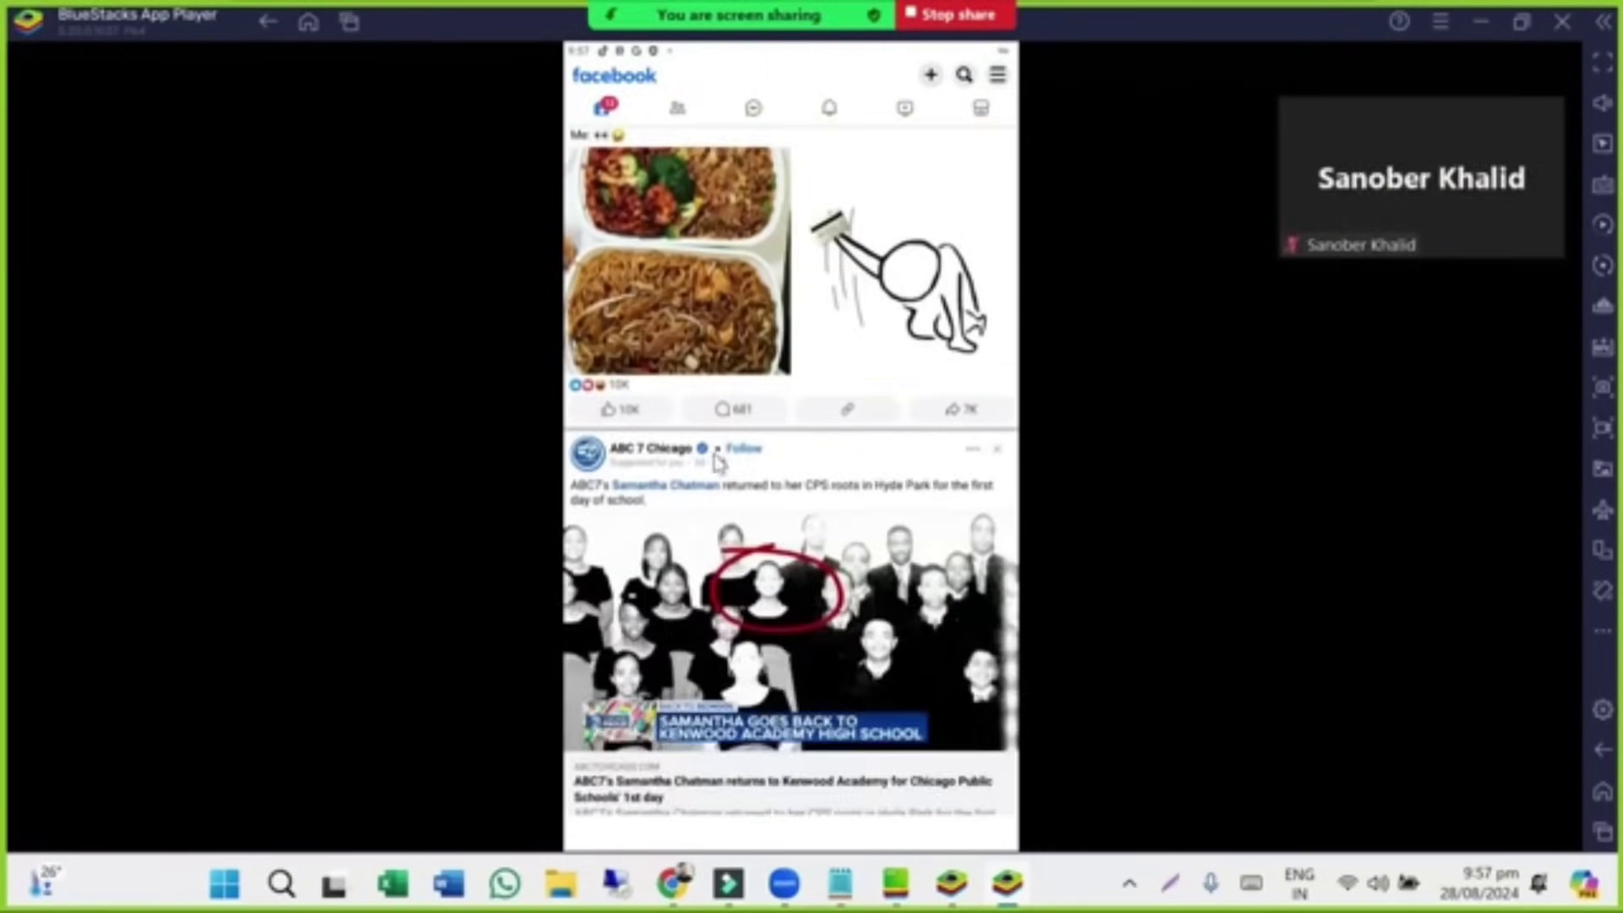
pyautogui.scroll(-5, 677, 553)
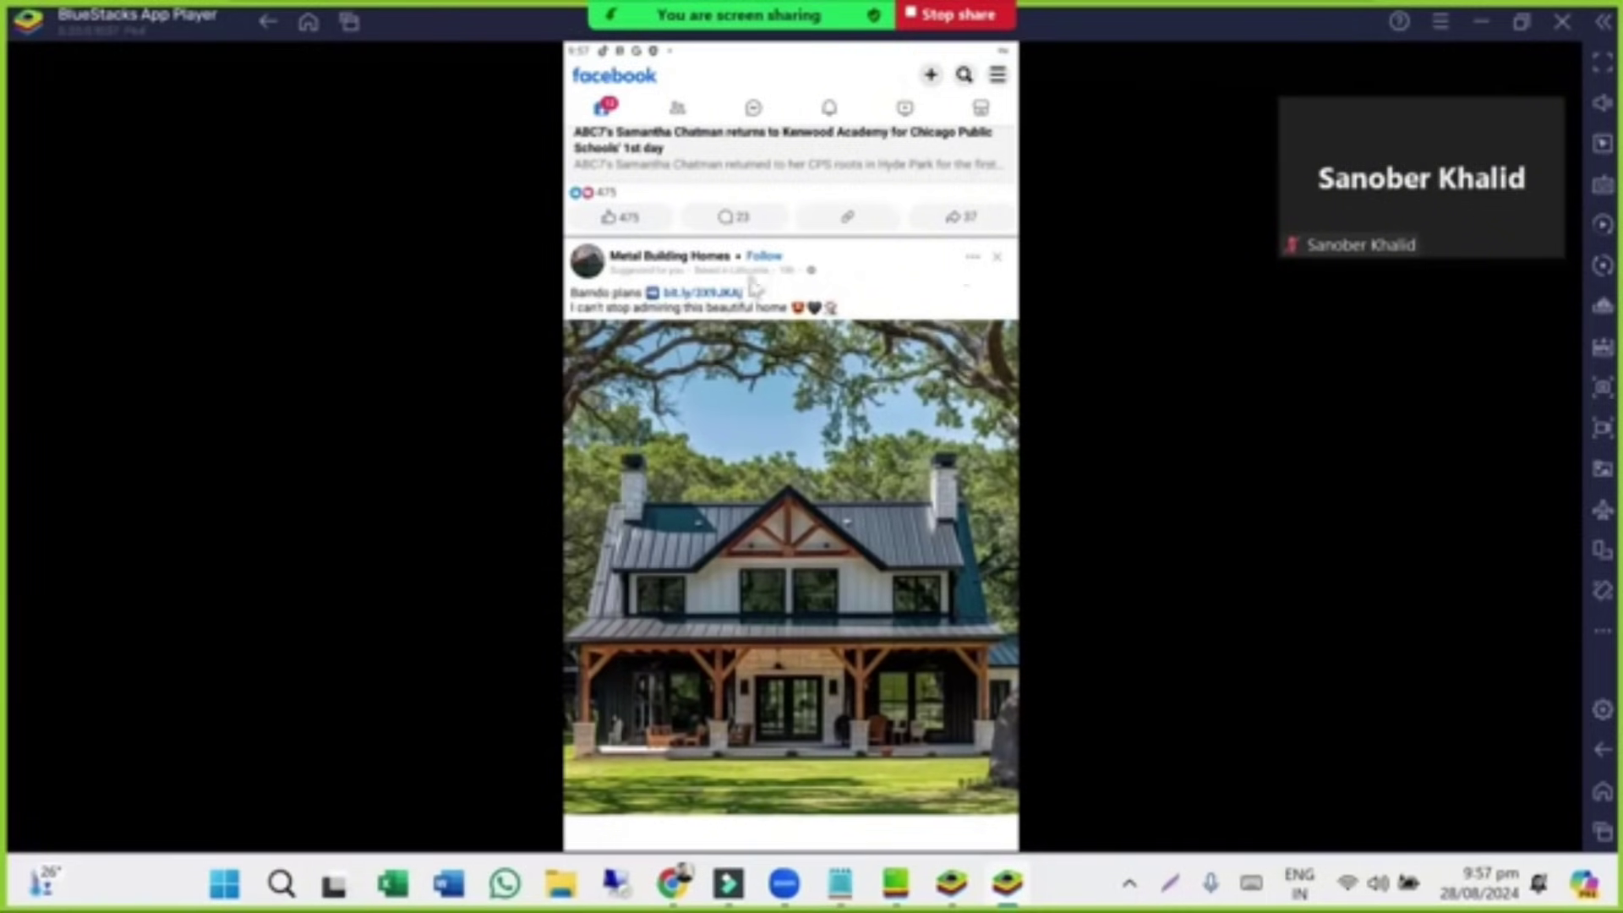
# Open Access your information in the account settings and check its Security and login information section.
pyautogui.click(995, 75)
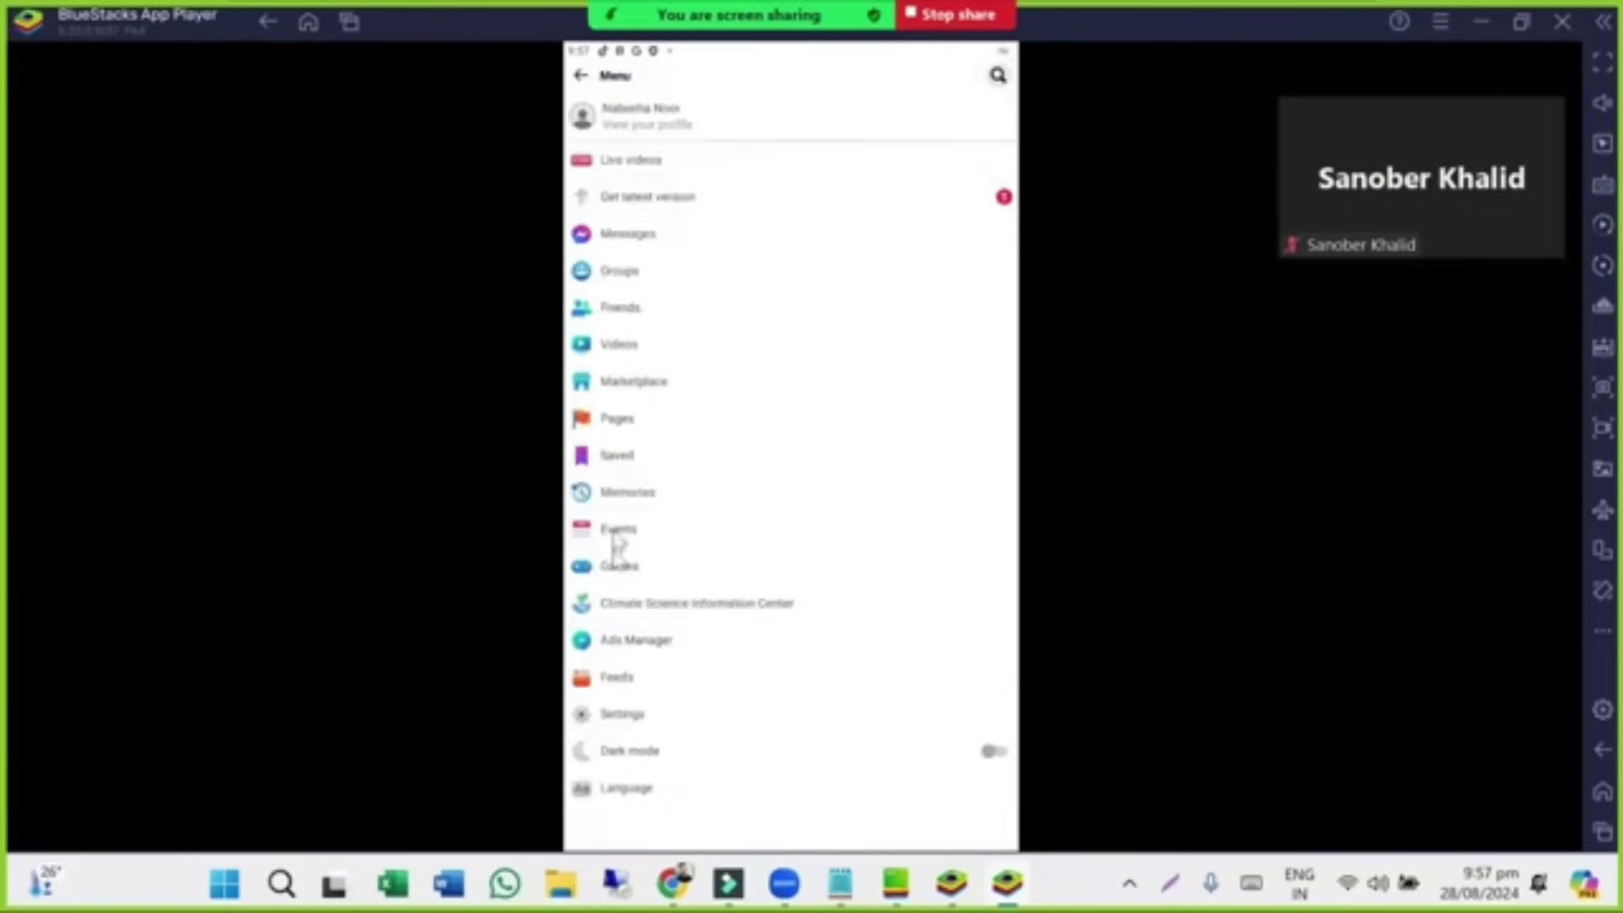
pyautogui.scroll(-3, 668, 570)
pyautogui.click(651, 463)
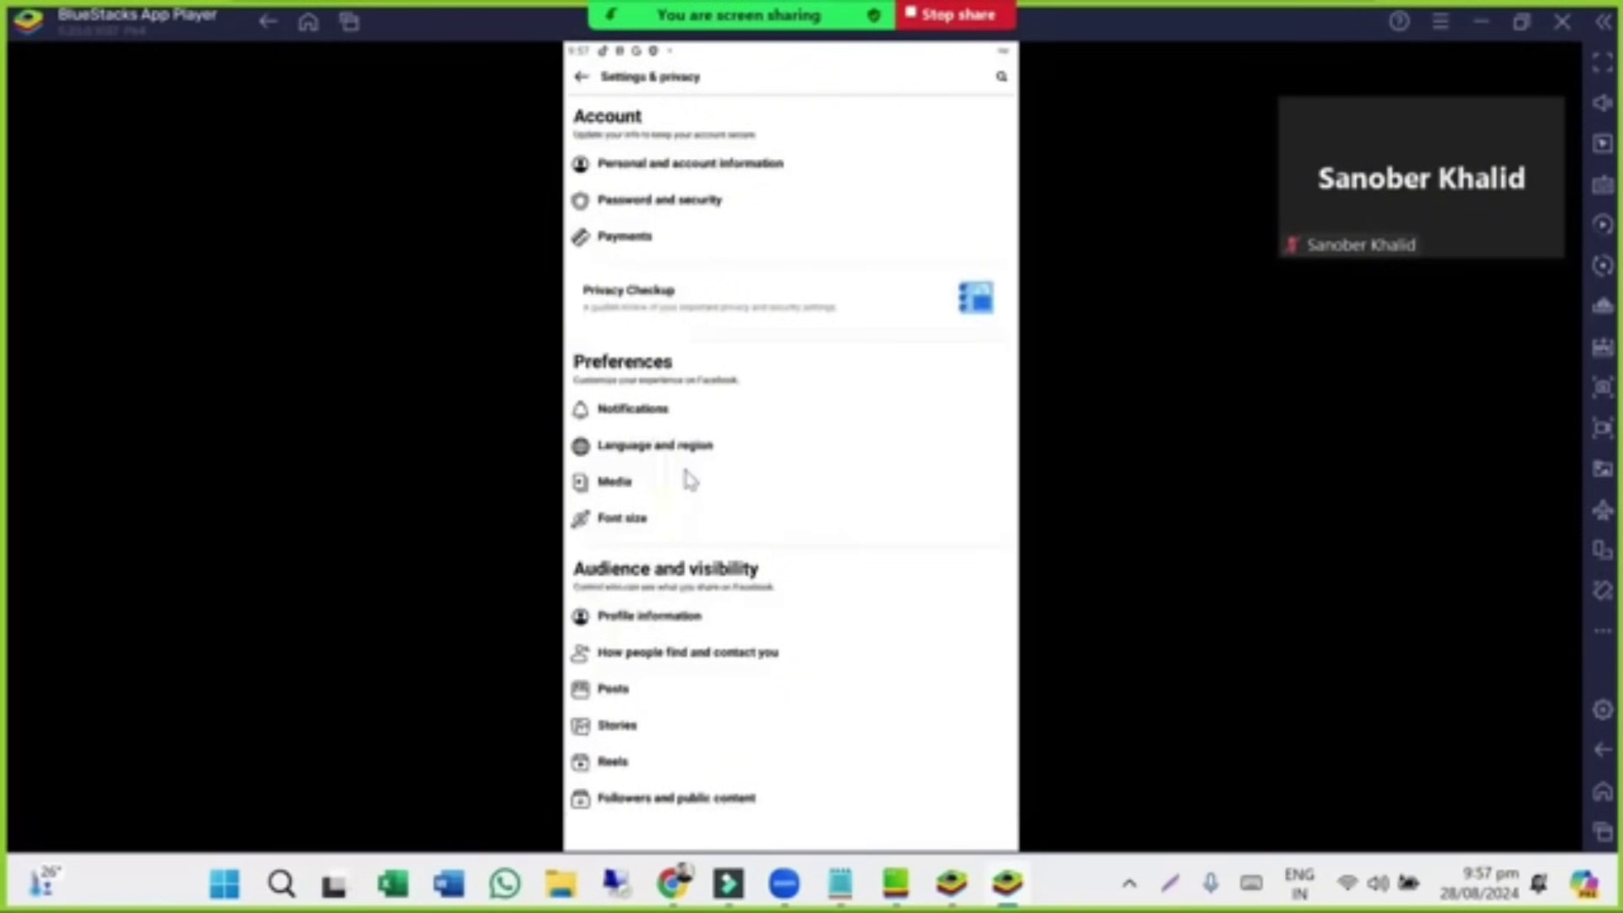
pyautogui.scroll(-6, 644, 304)
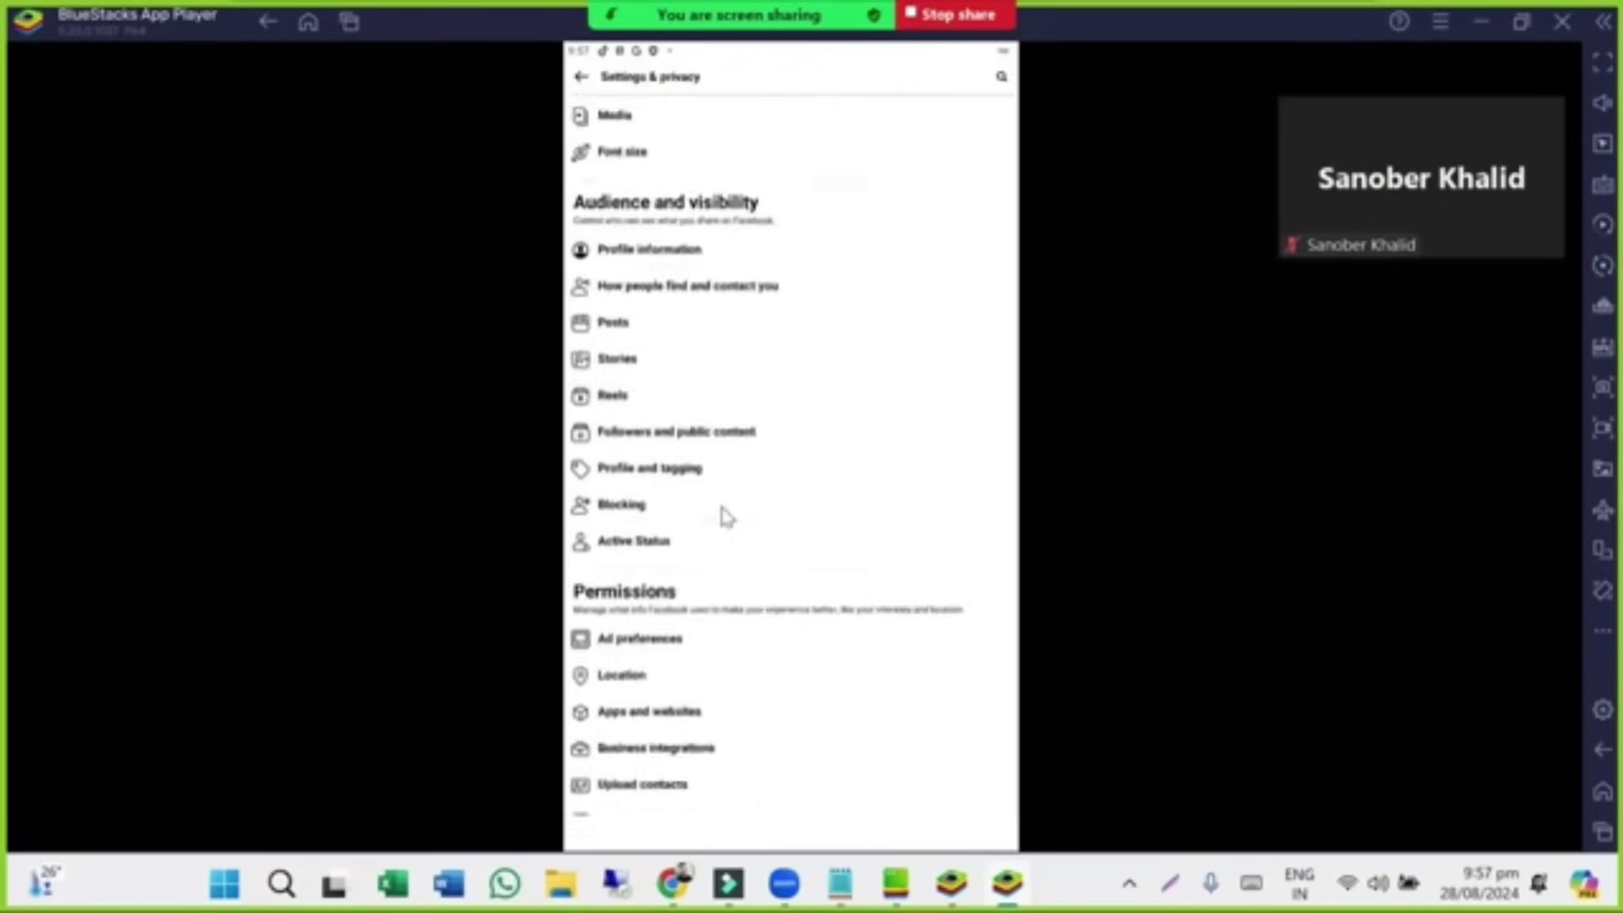
pyautogui.scroll(-4, 723, 509)
pyautogui.click(708, 393)
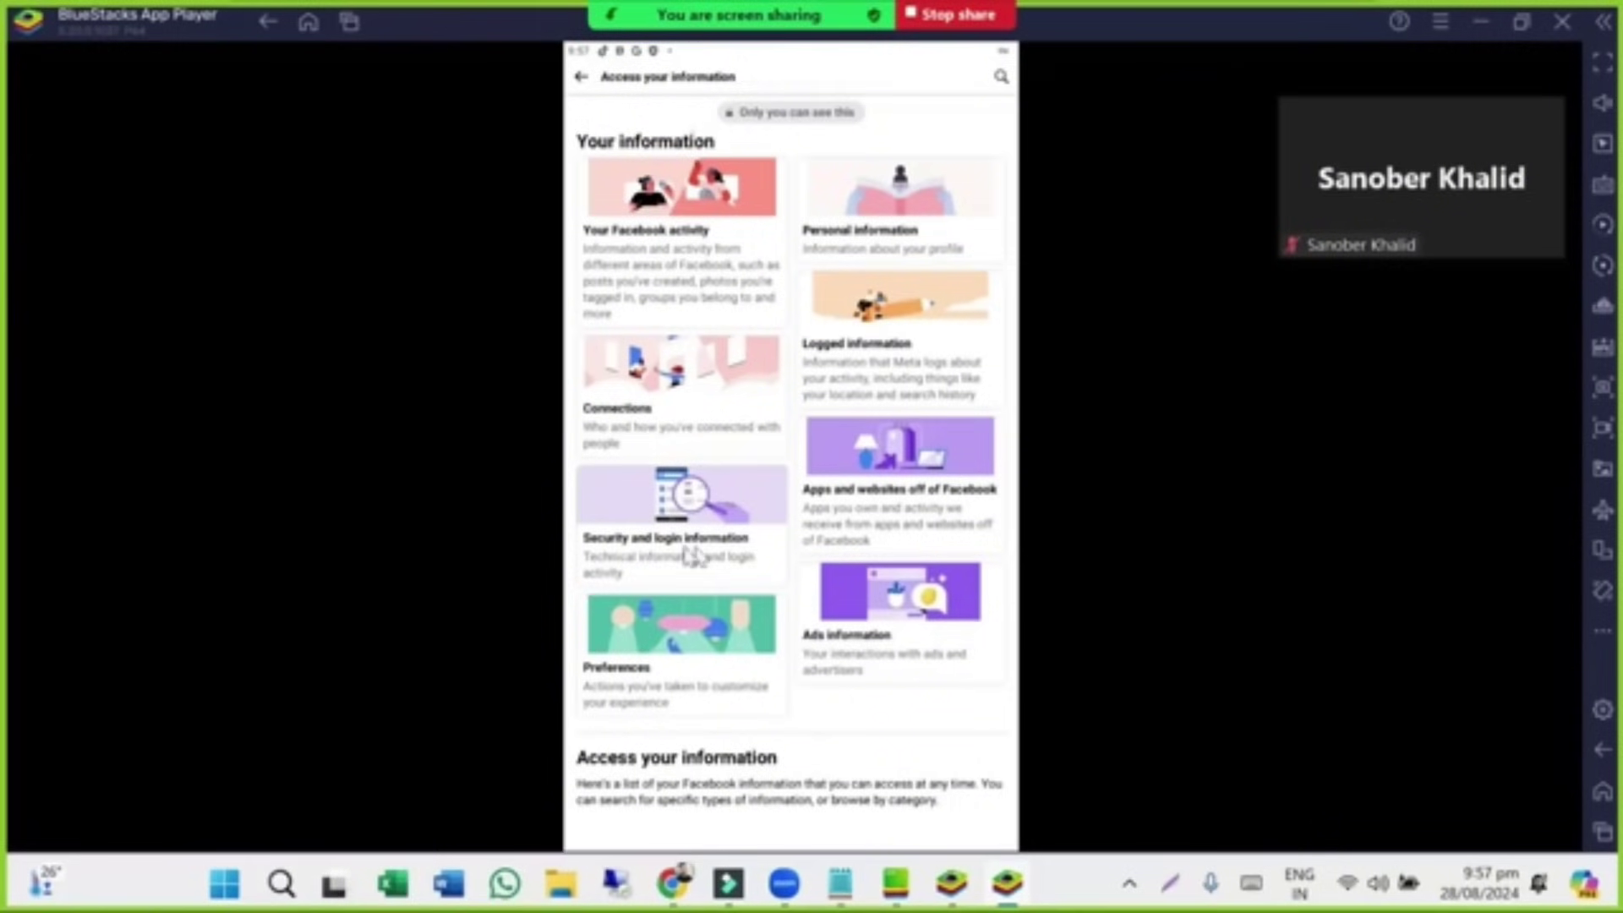
pyautogui.click(657, 530)
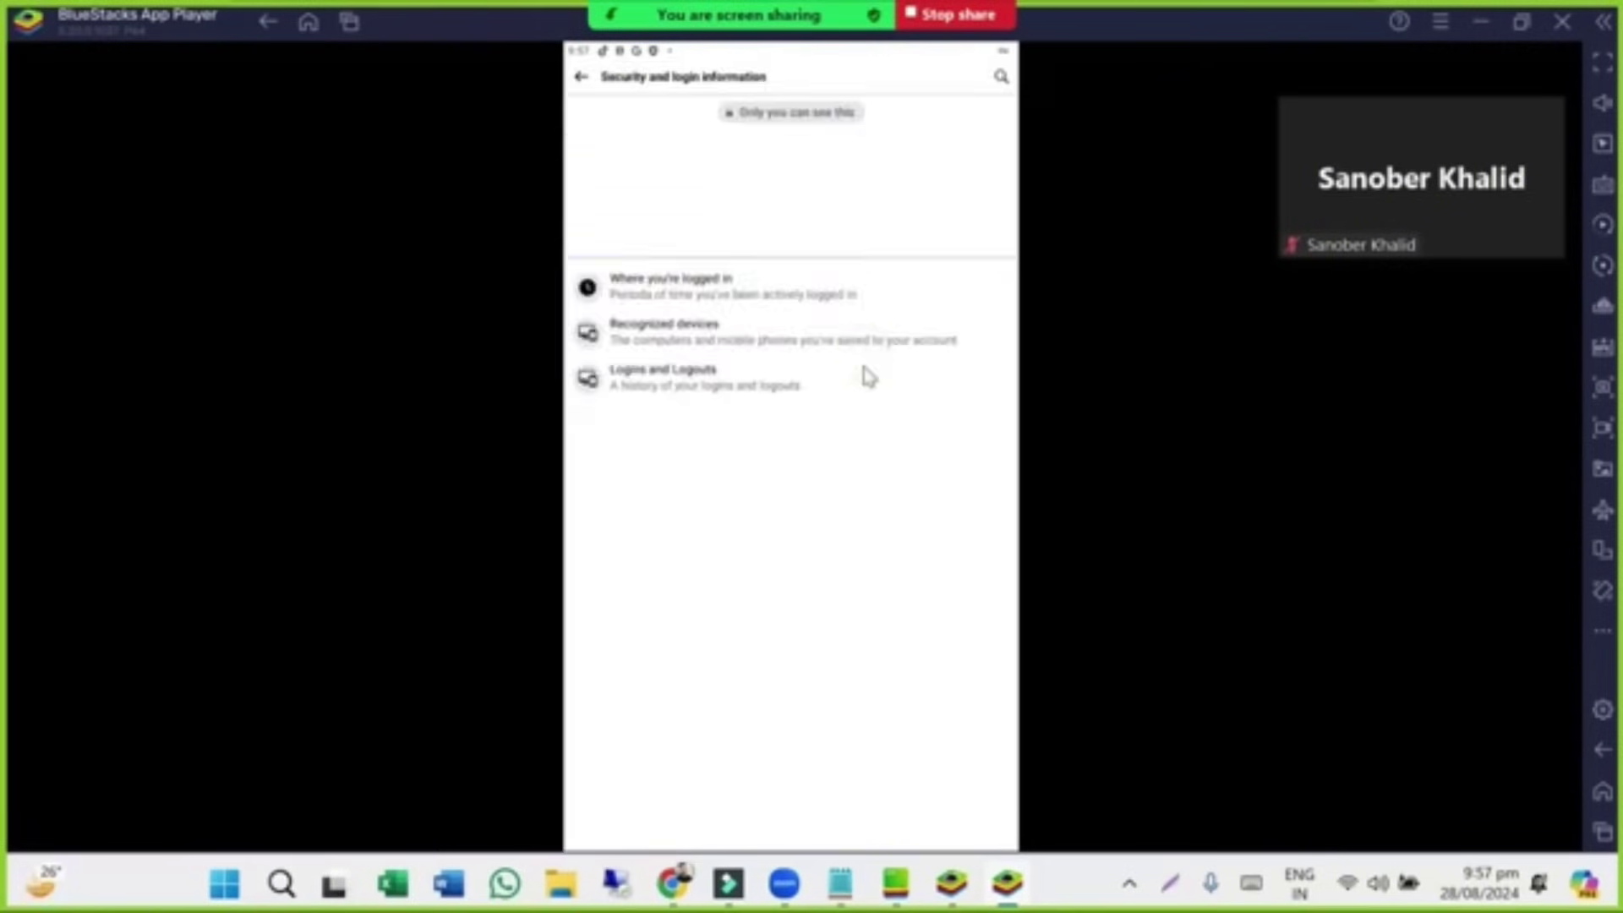
pyautogui.click(581, 77)
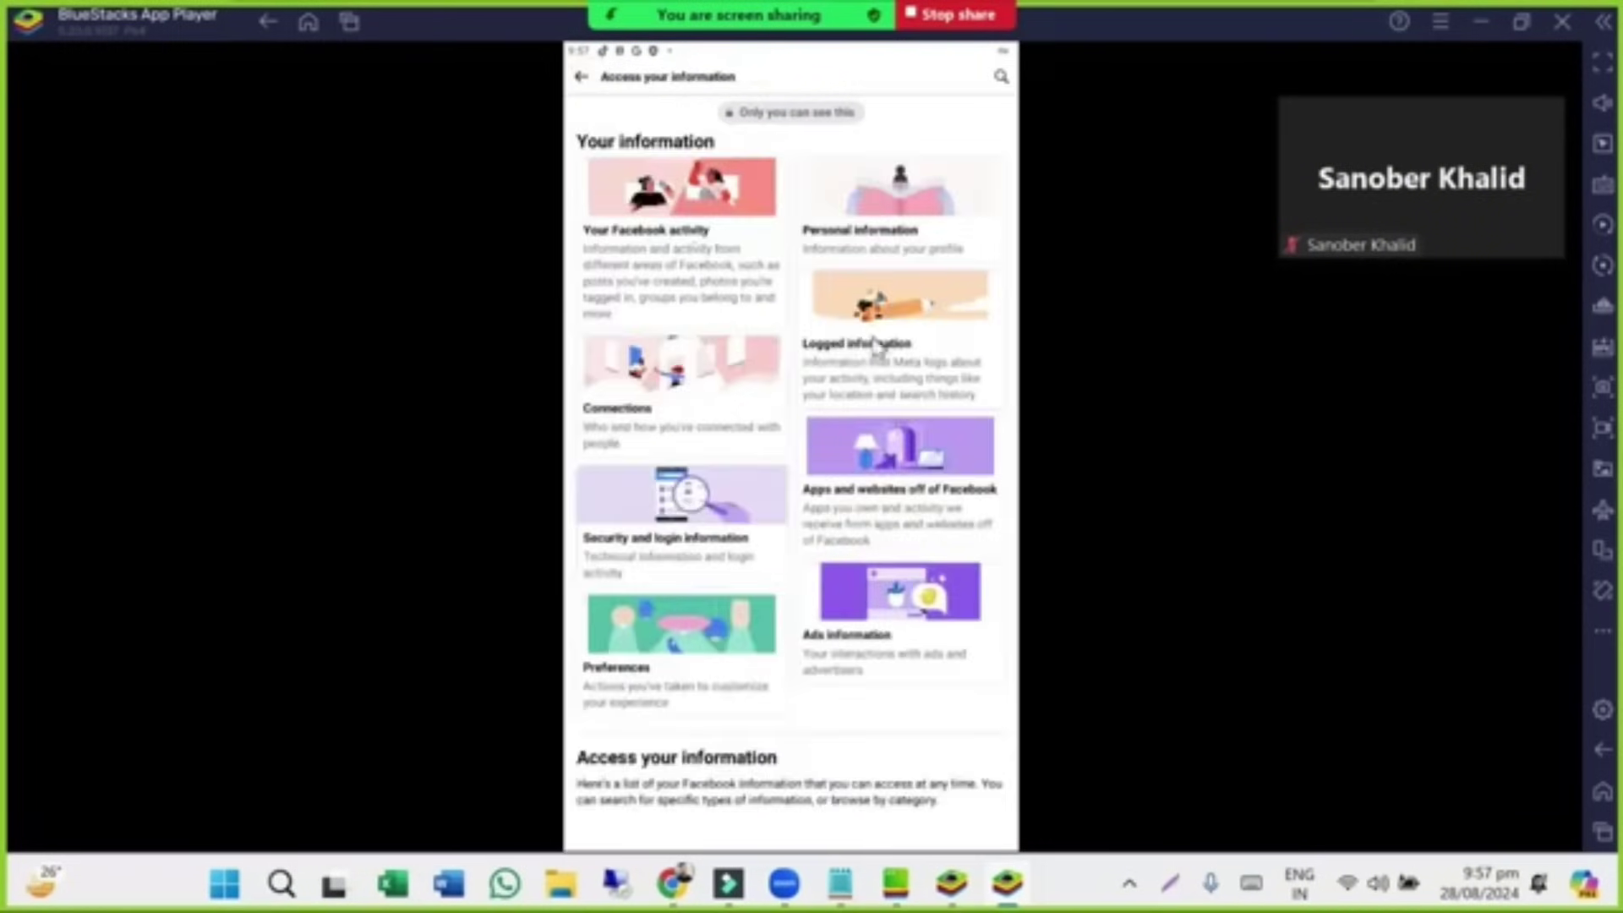
# View the account's primary location under Logged information.
pyautogui.click(837, 349)
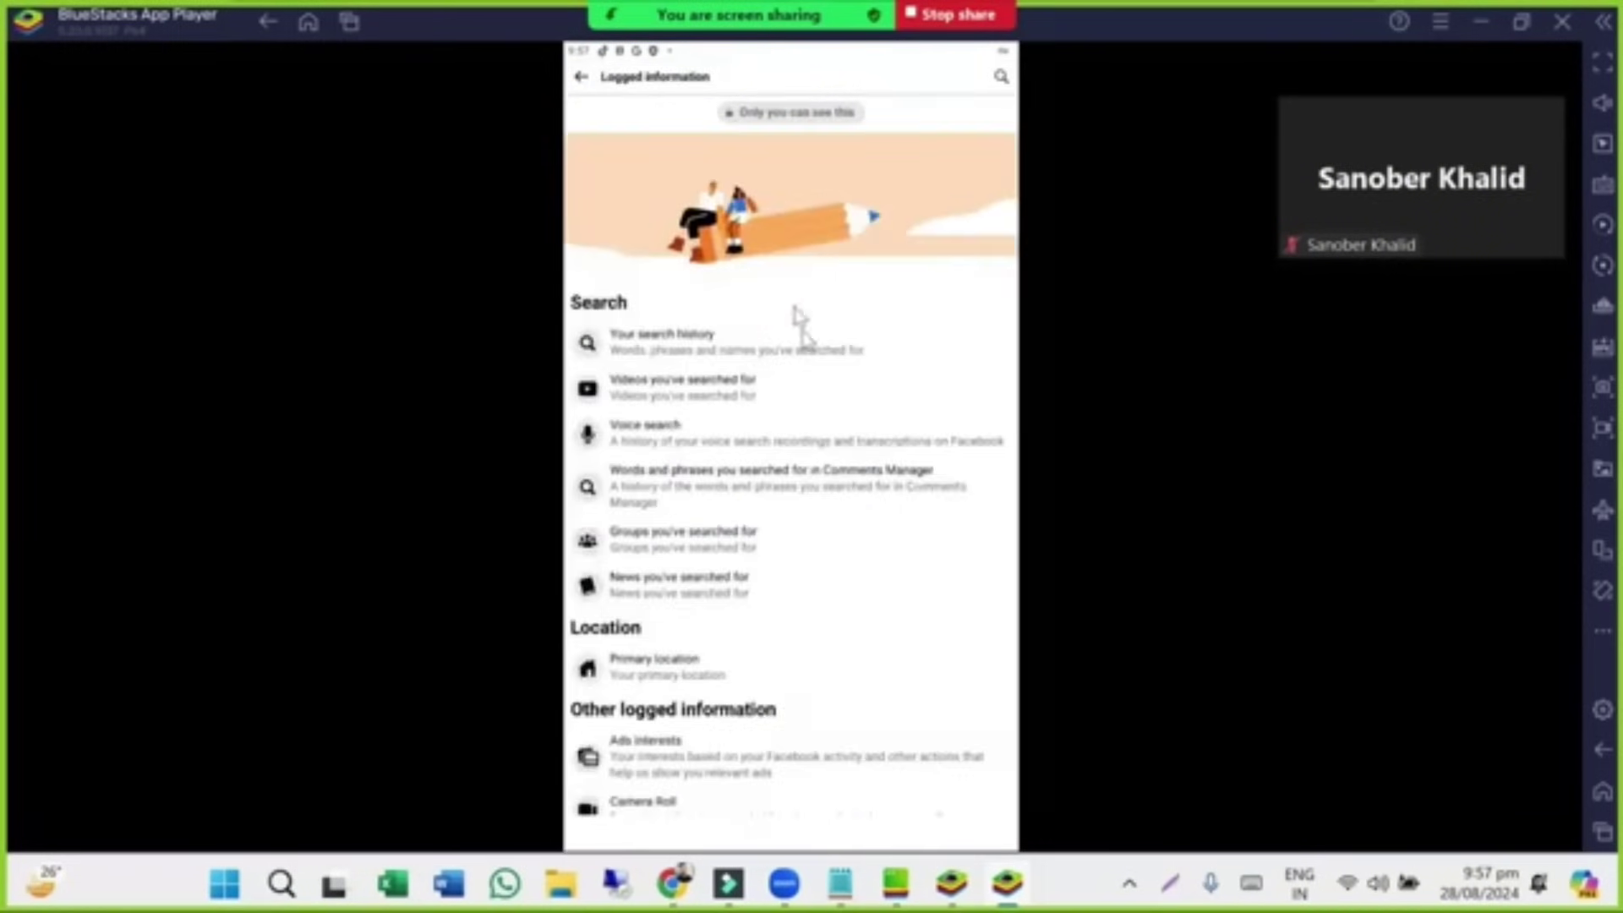
pyautogui.scroll(-3, 873, 336)
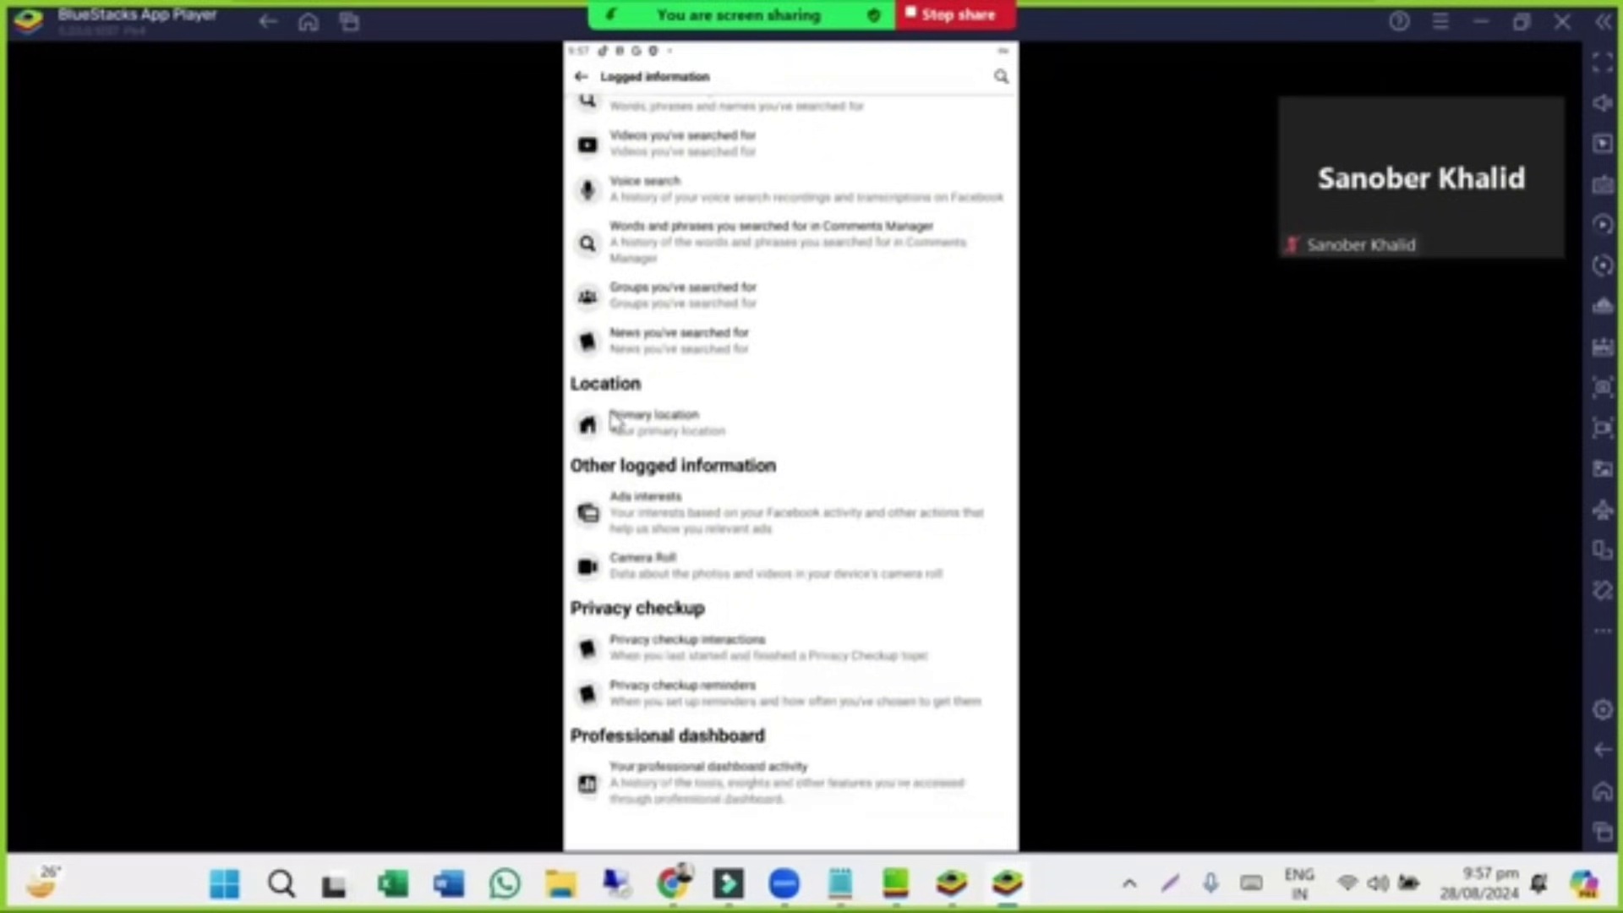
pyautogui.click(676, 425)
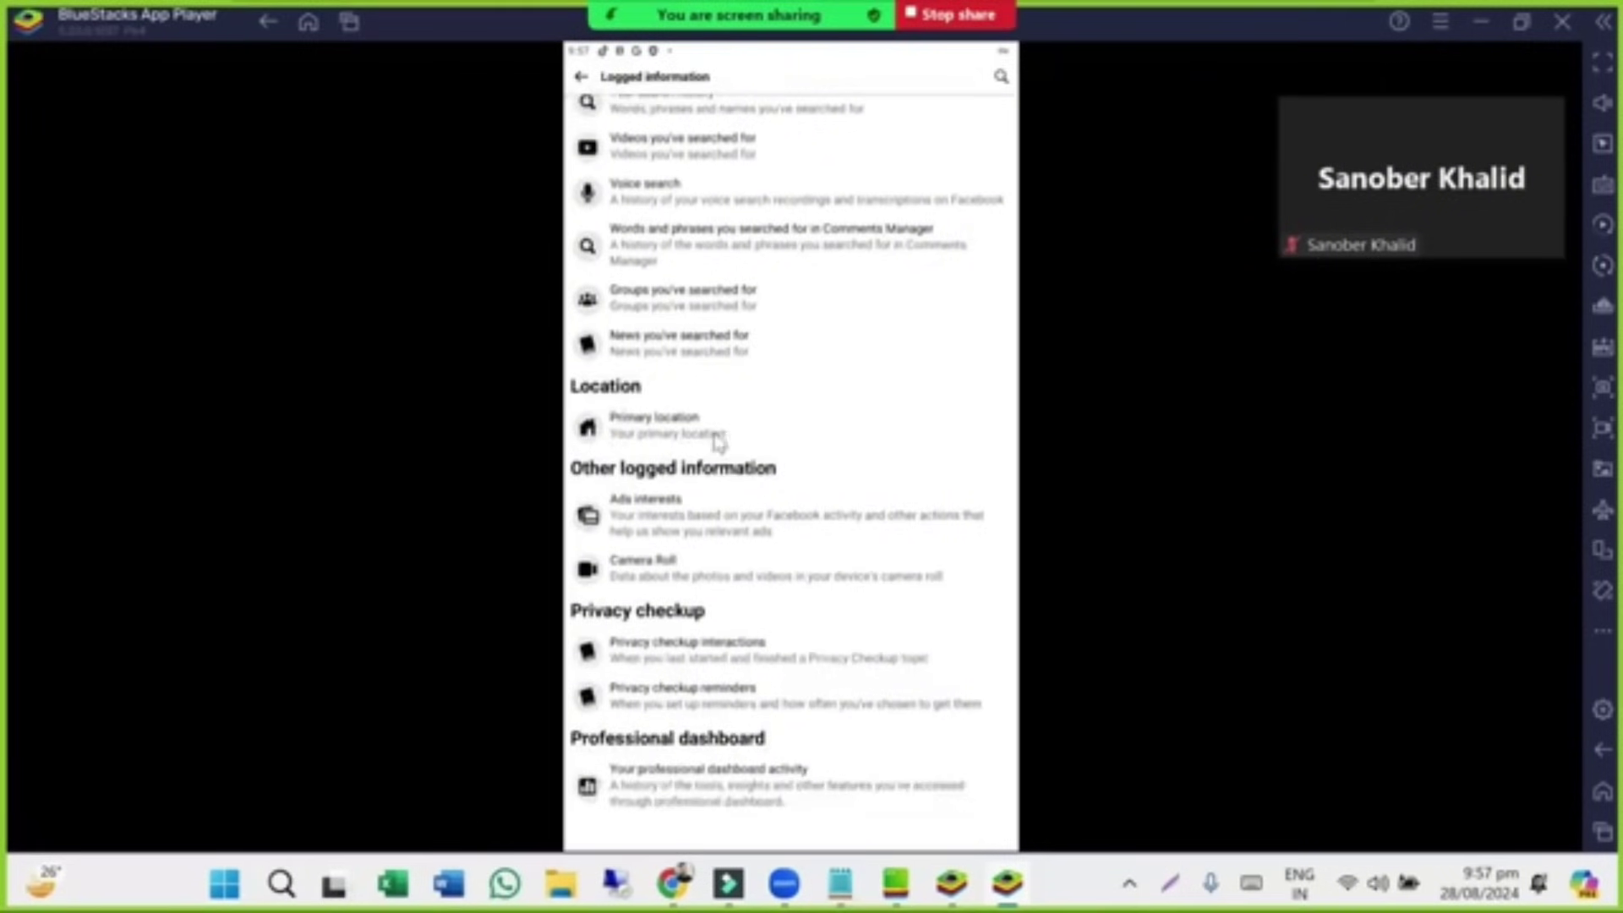
pyautogui.click(668, 432)
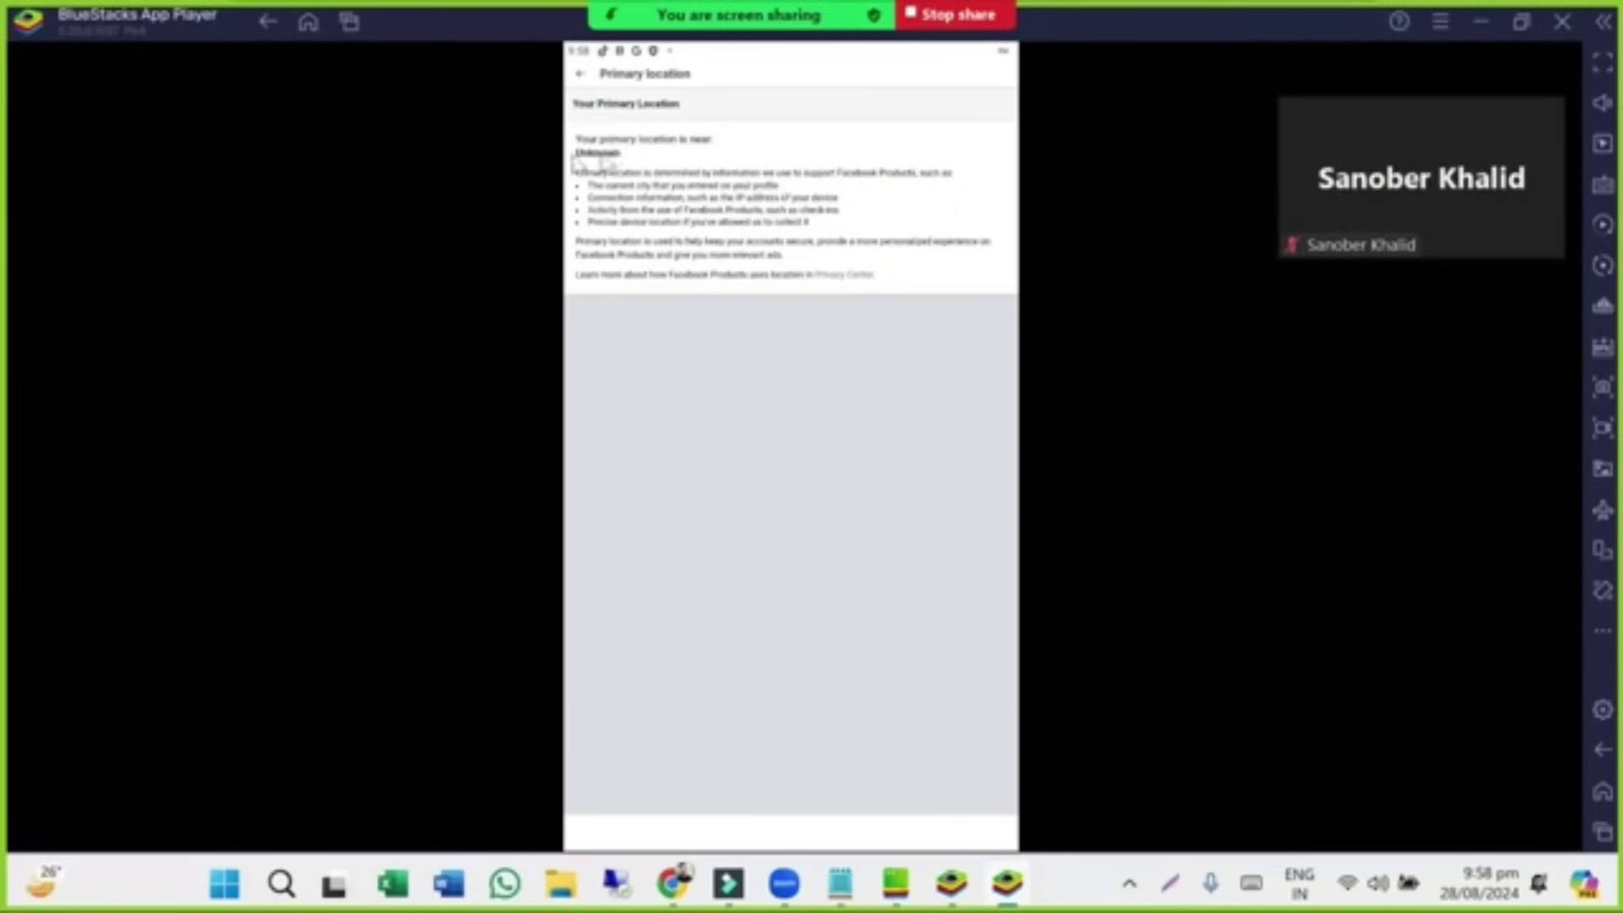
pyautogui.click(580, 78)
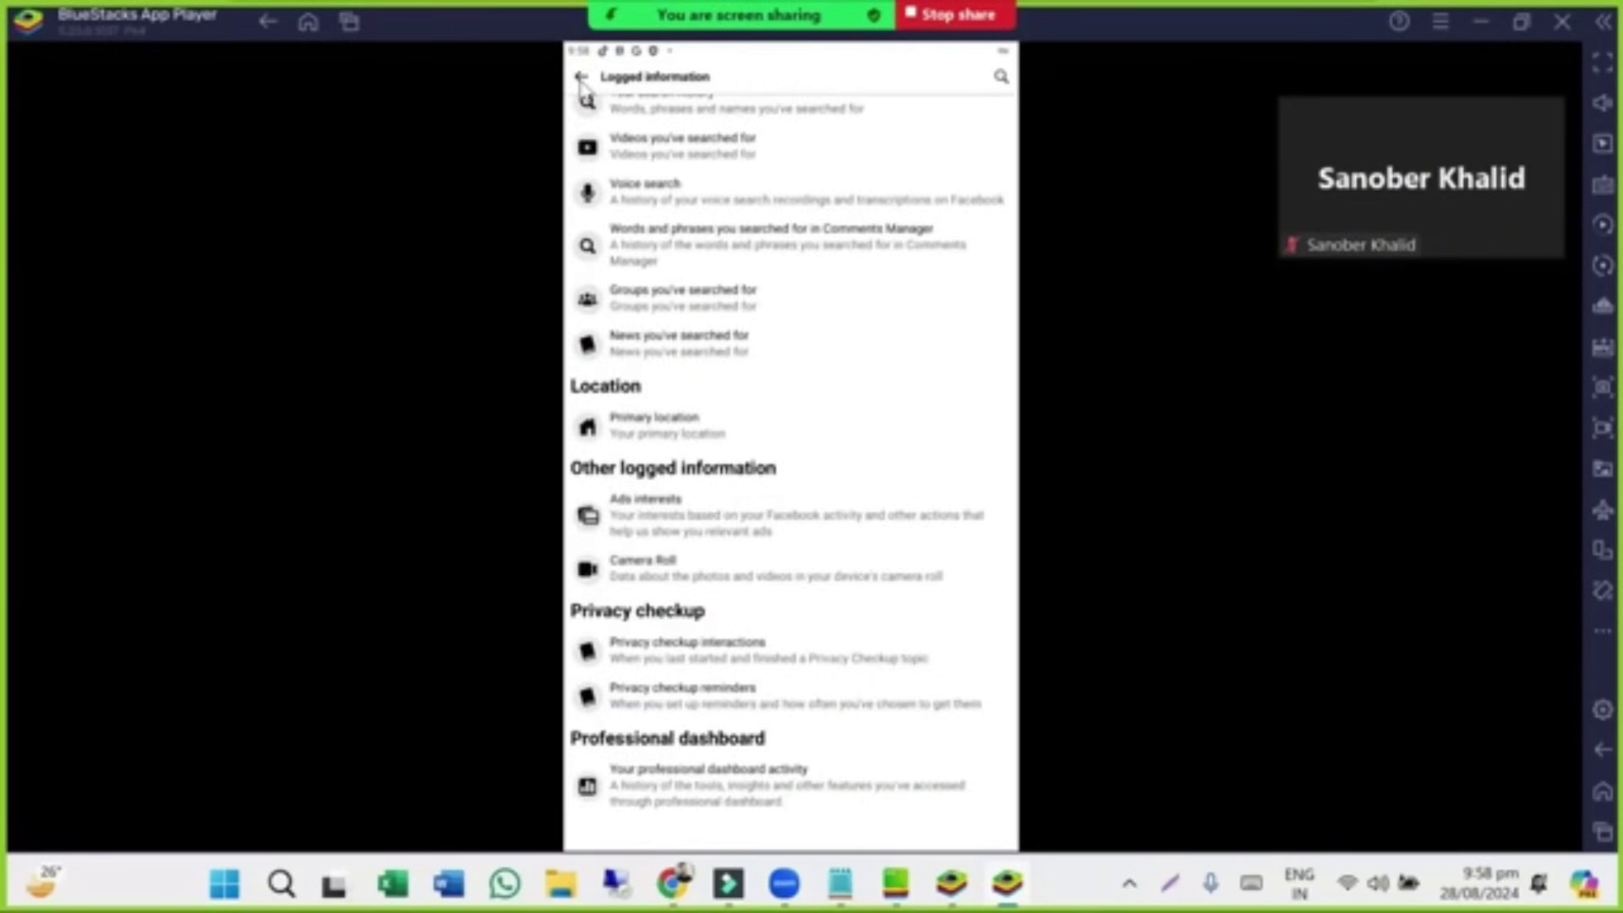
# Leave the account settings and return to the beginning of the news feed.
pyautogui.click(580, 77)
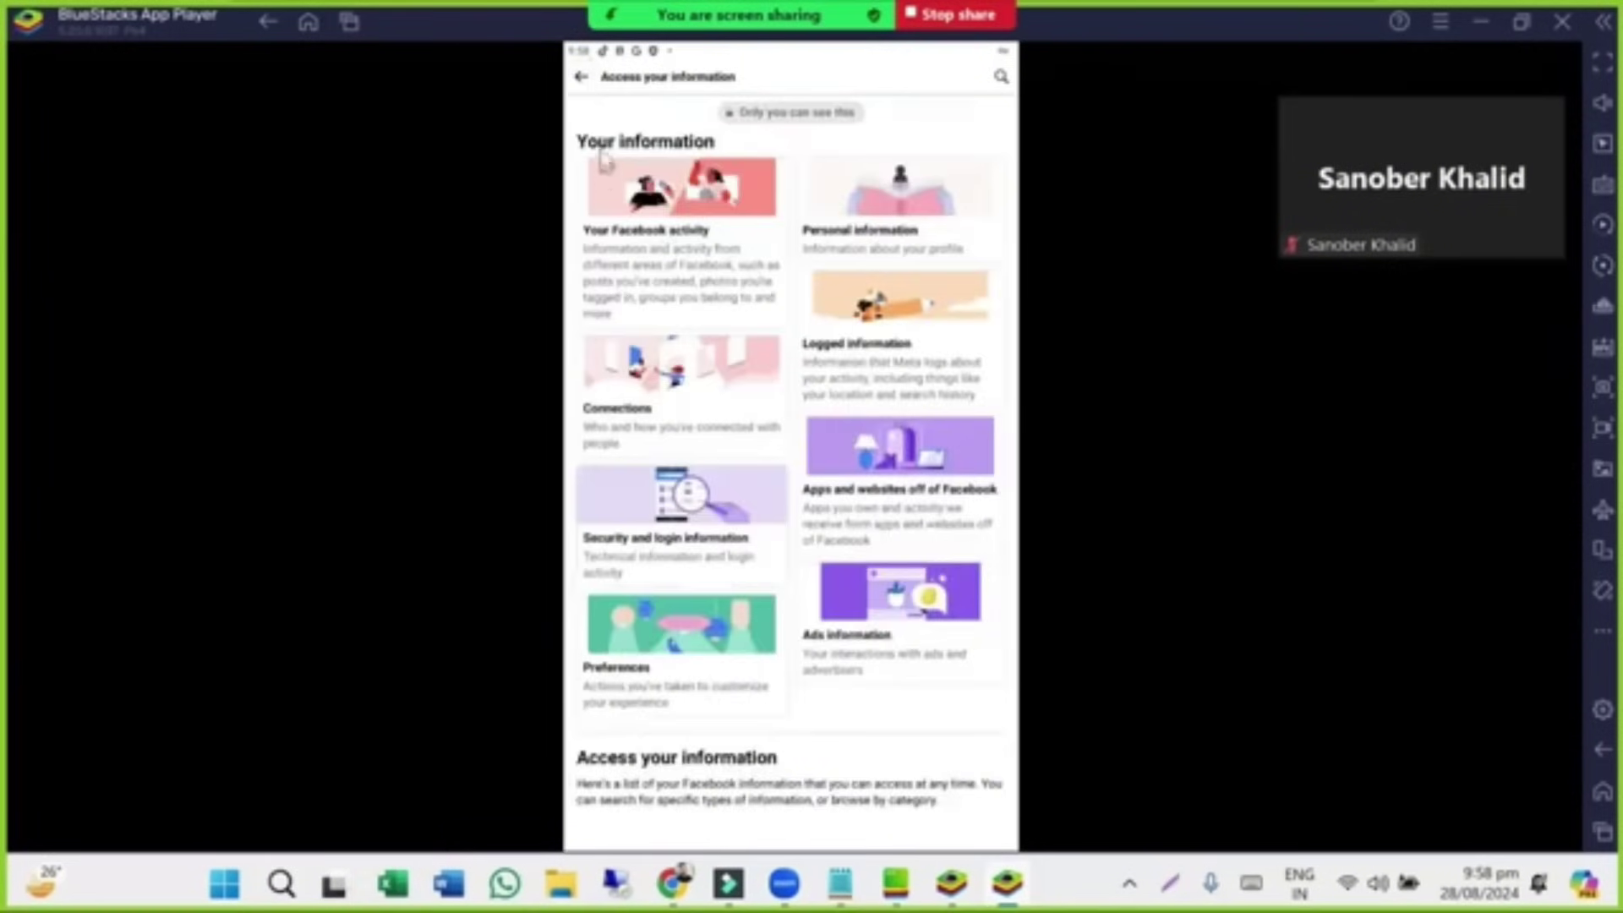
pyautogui.click(581, 81)
pyautogui.scroll(10, 739, 405)
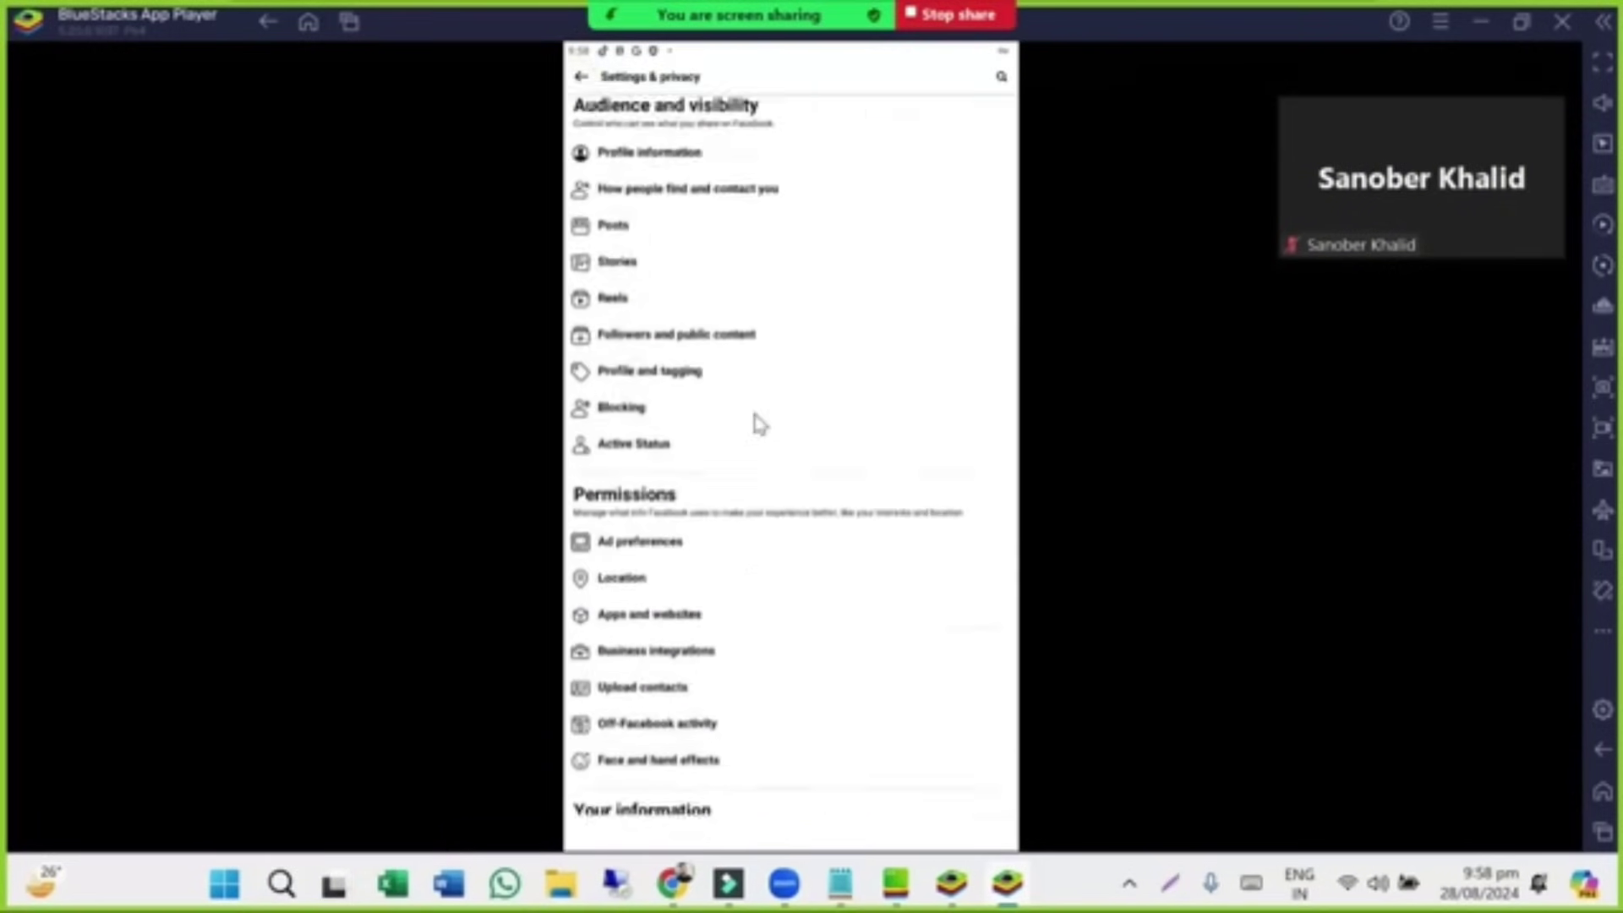
pyautogui.scroll(3, 742, 399)
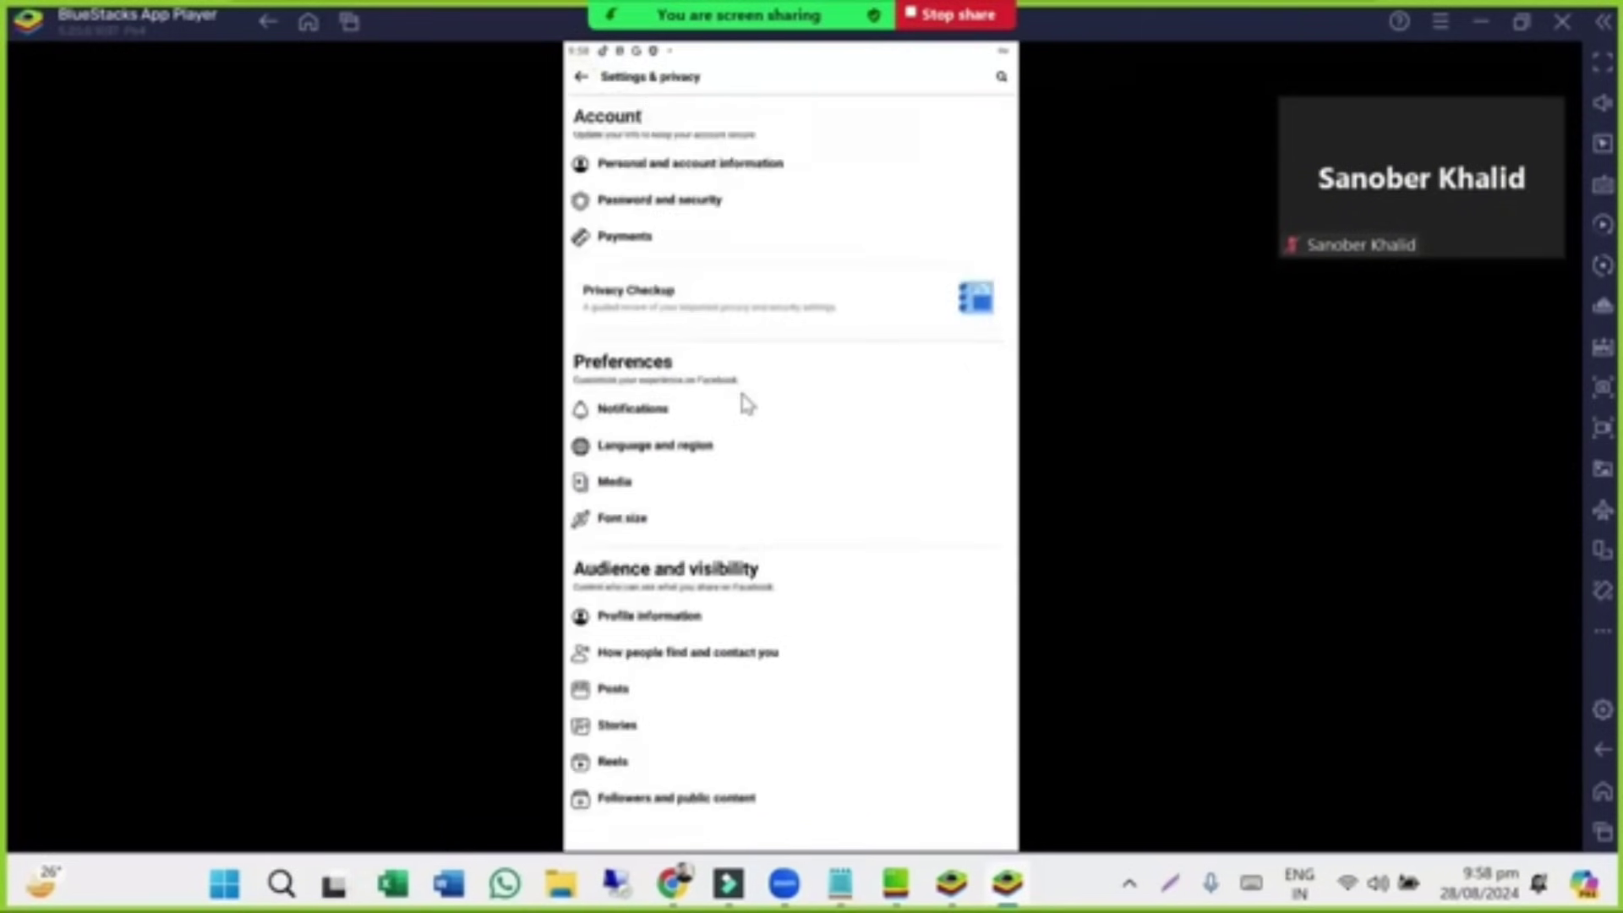
pyautogui.click(580, 76)
pyautogui.click(580, 76)
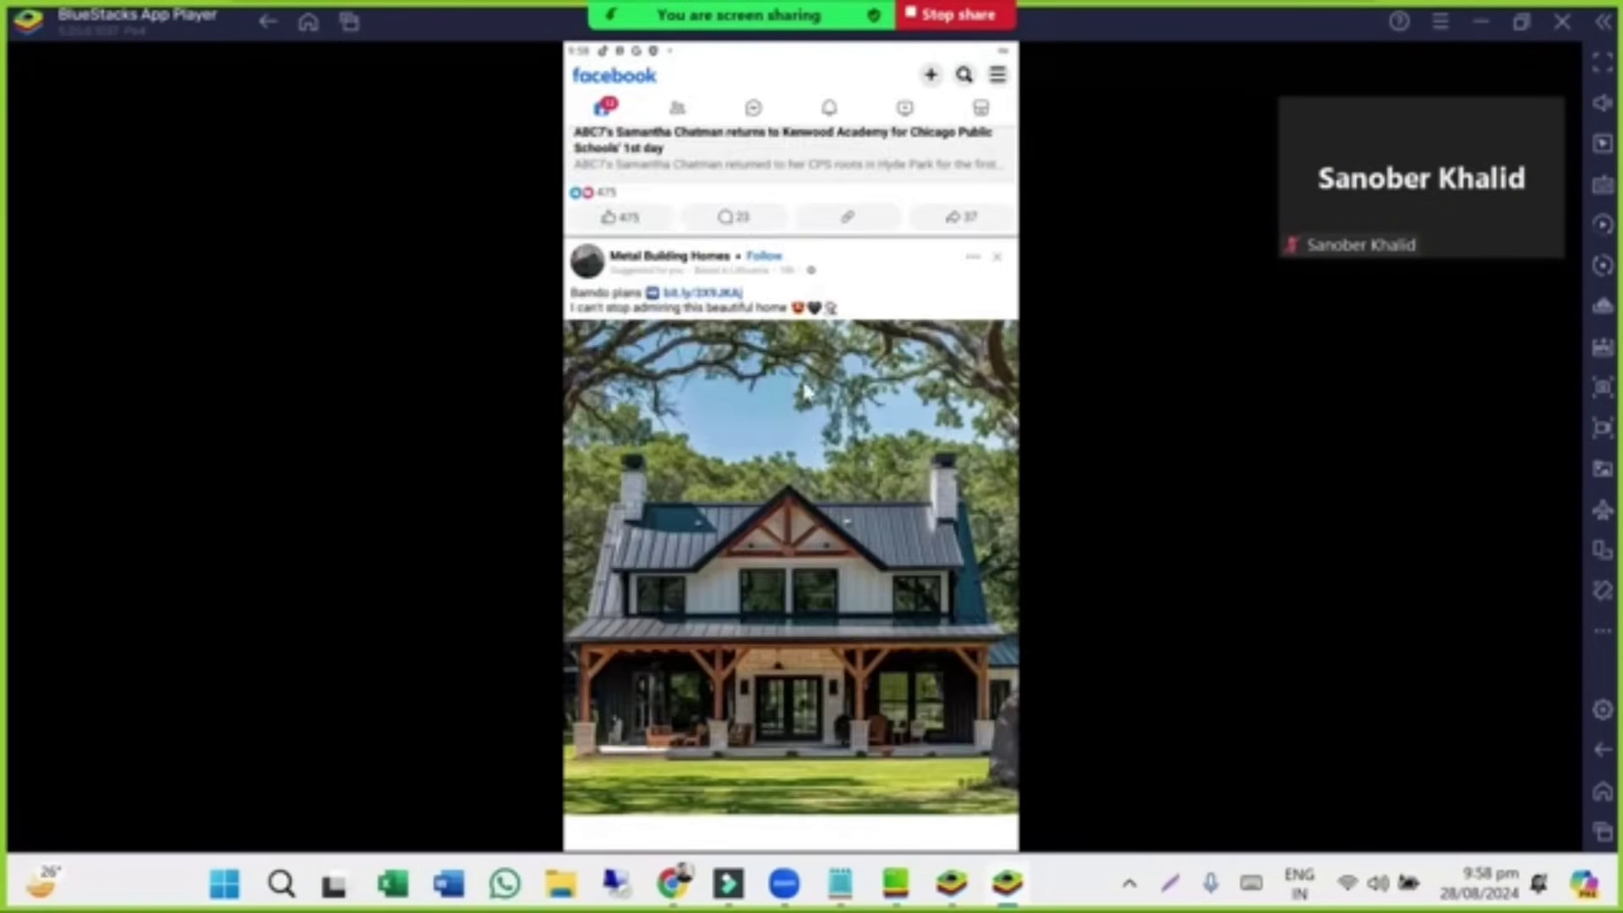
pyautogui.scroll(10, 814, 421)
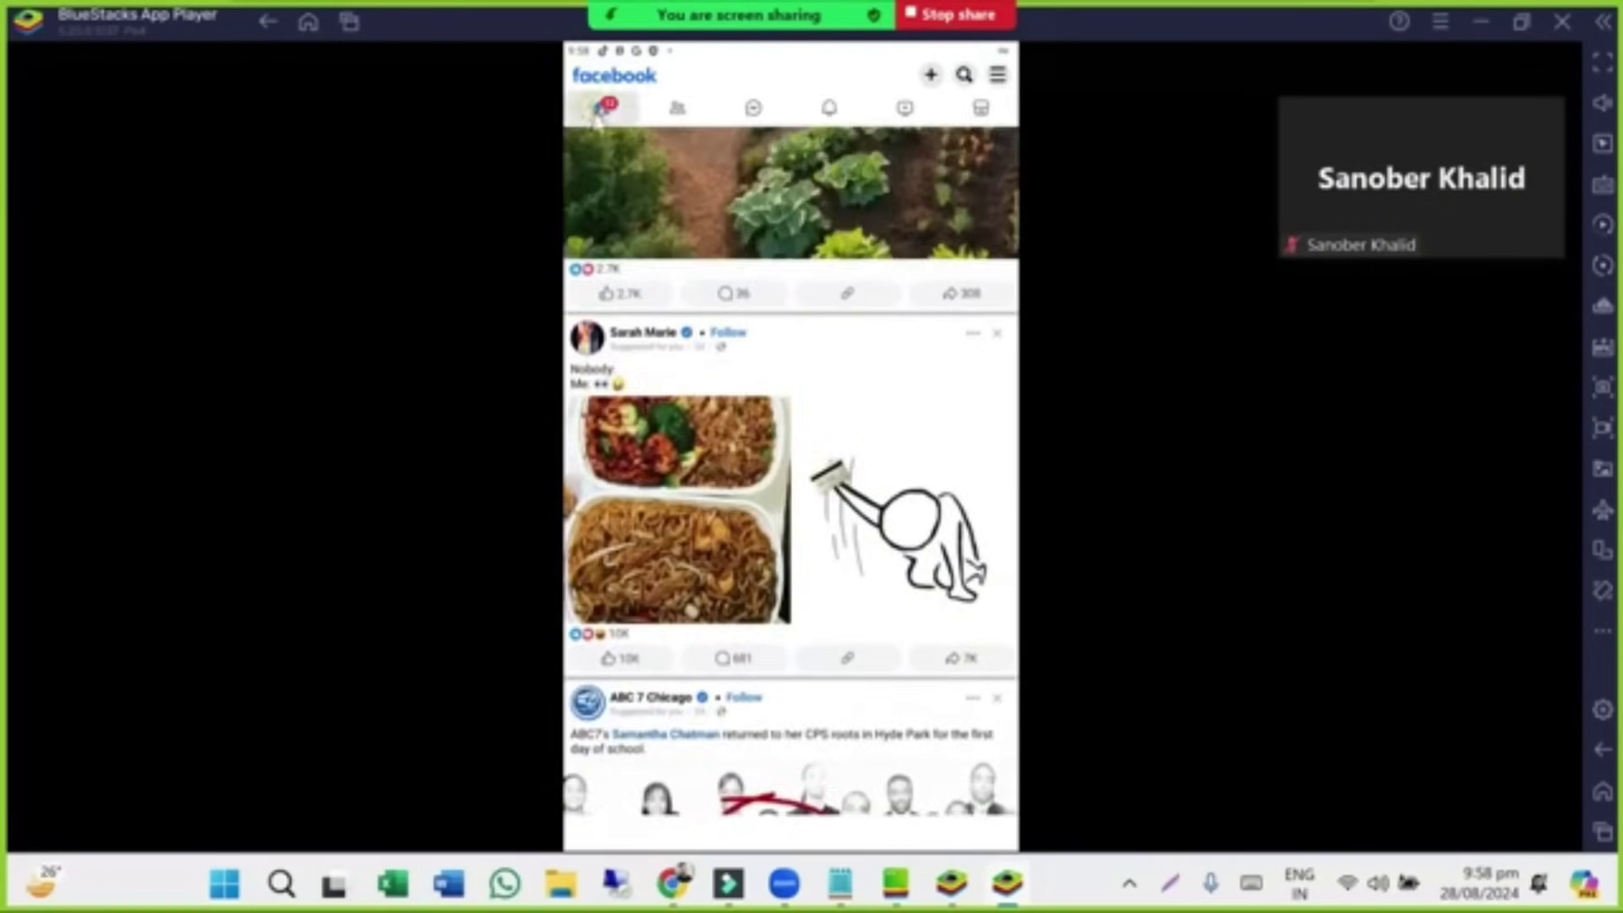
pyautogui.scroll(10, 596, 256)
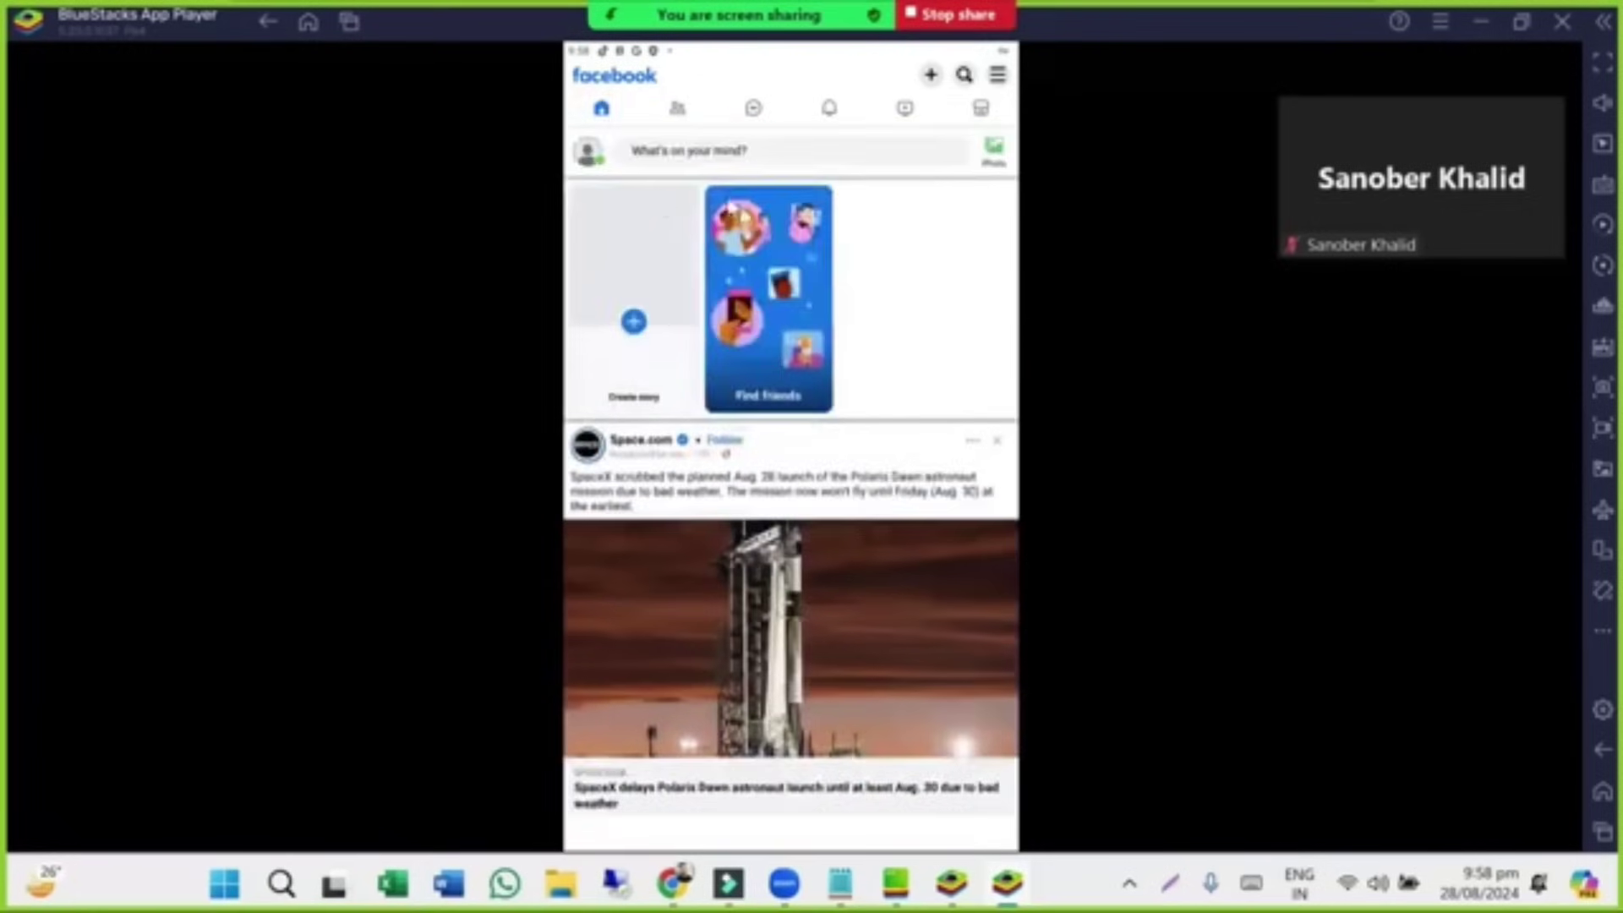
# Start a new post and set its audience to Public.
pyautogui.click(720, 159)
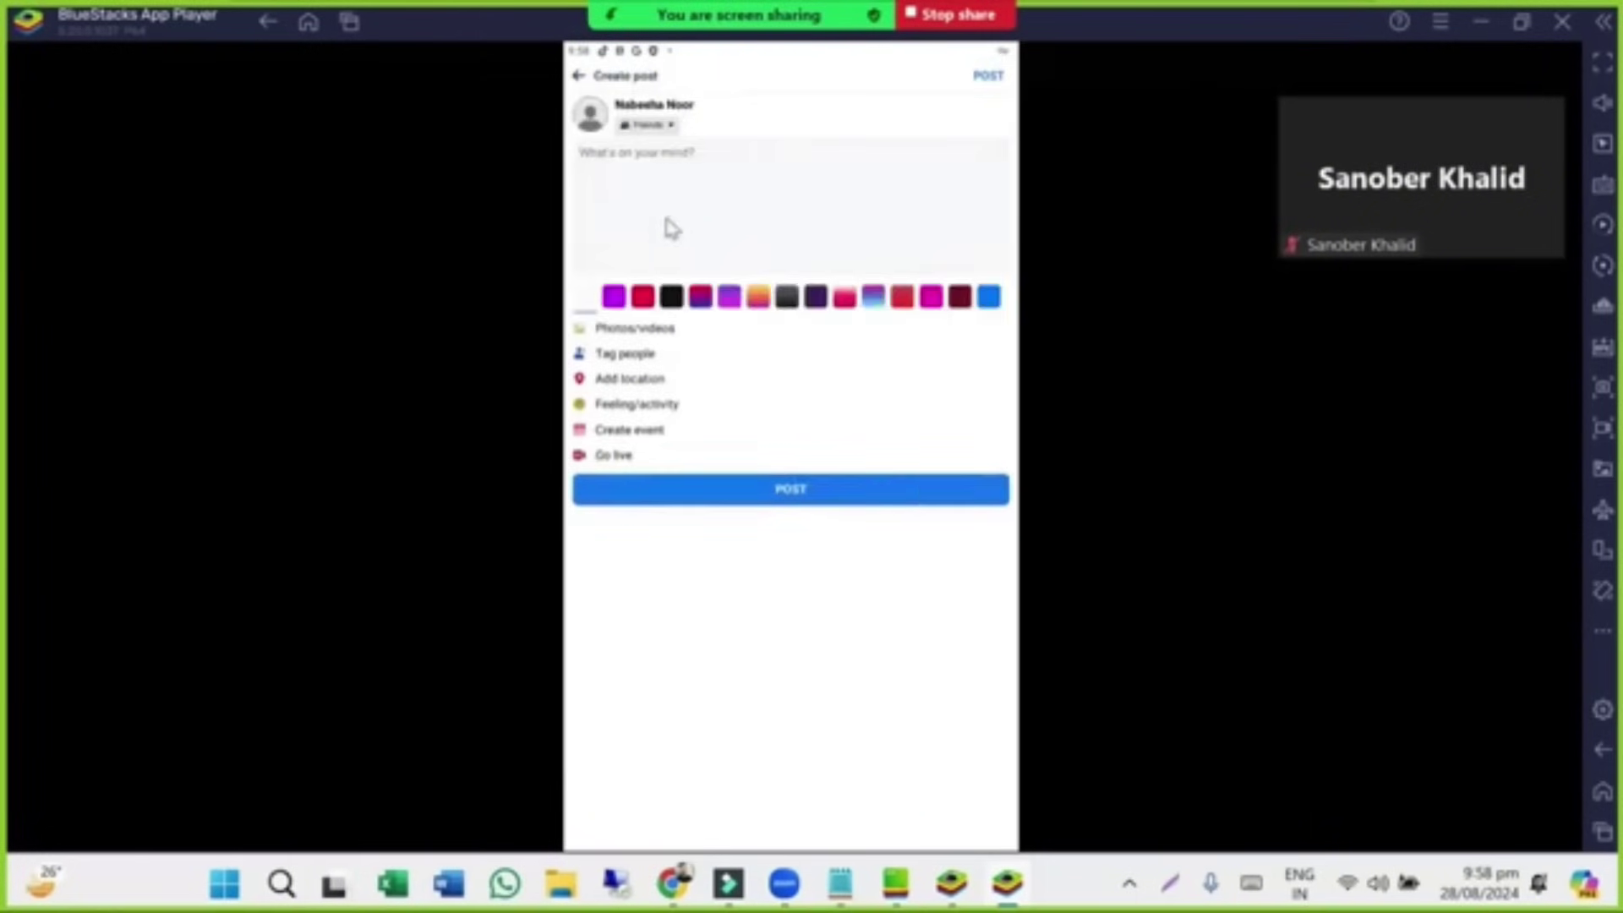
pyautogui.click(662, 127)
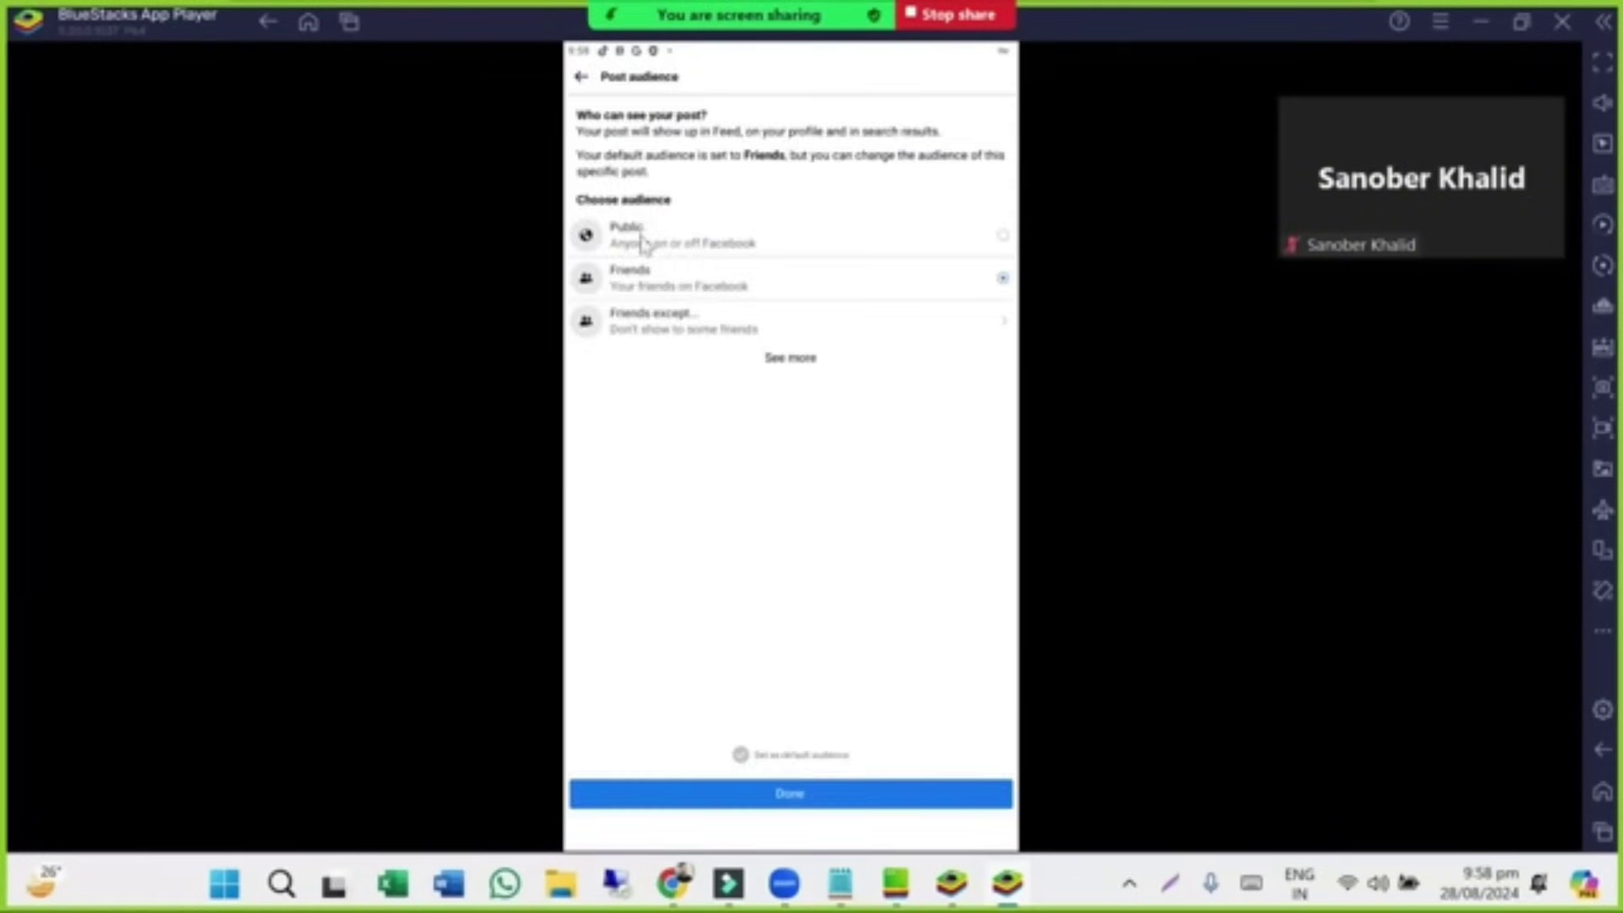
pyautogui.click(651, 243)
pyautogui.click(802, 798)
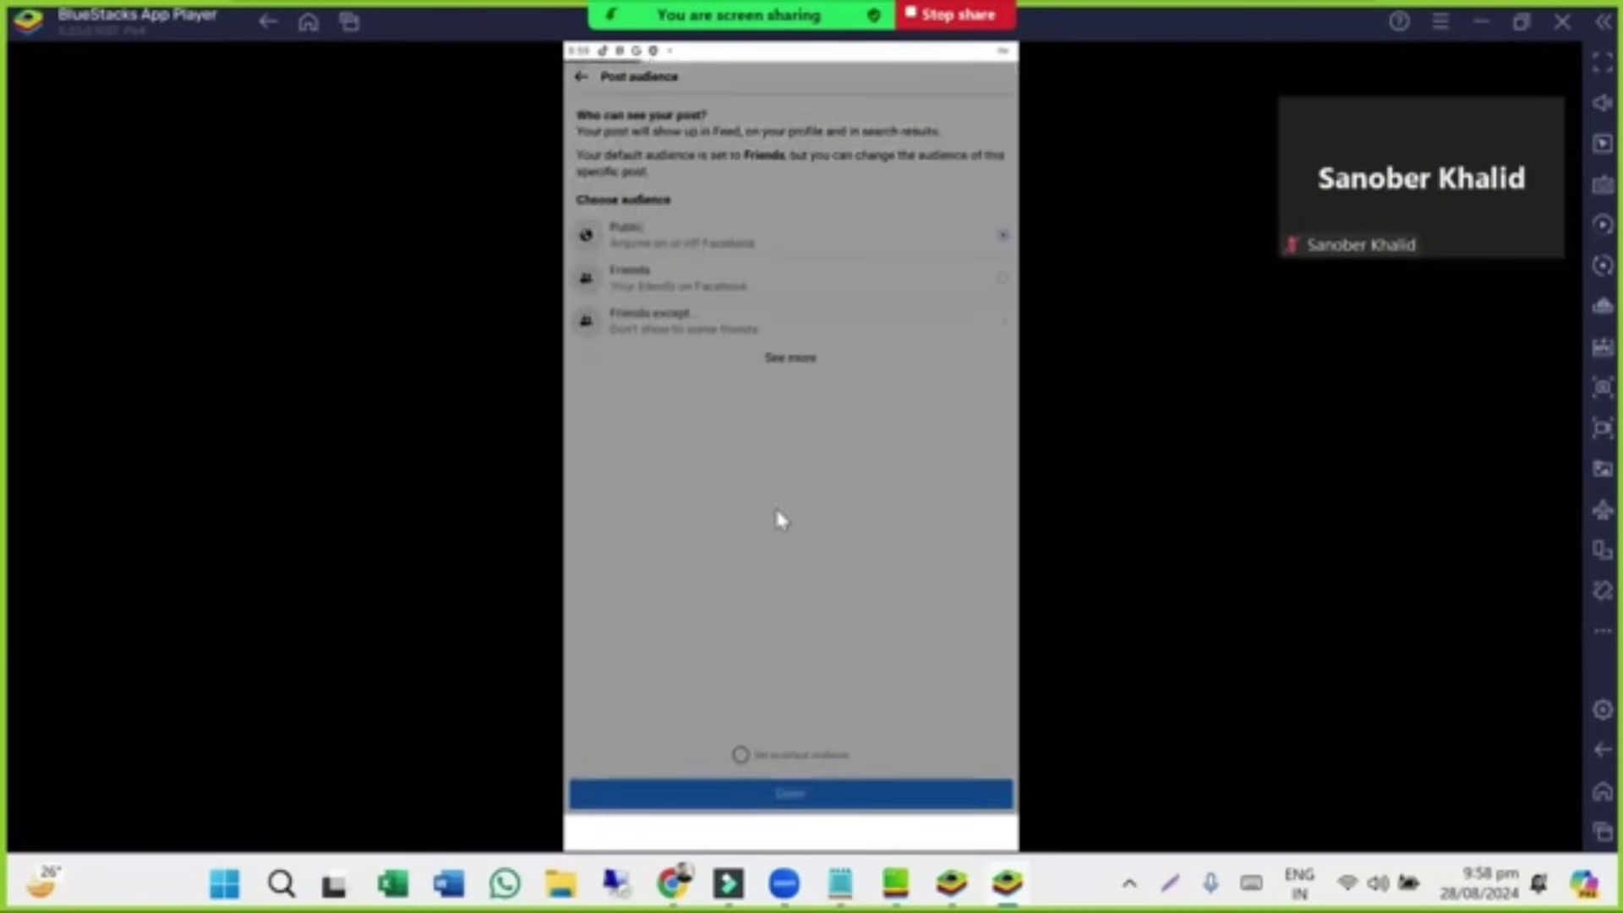
# Enter the hashtag #Facebook as the post's text.
pyautogui.click(641, 166)
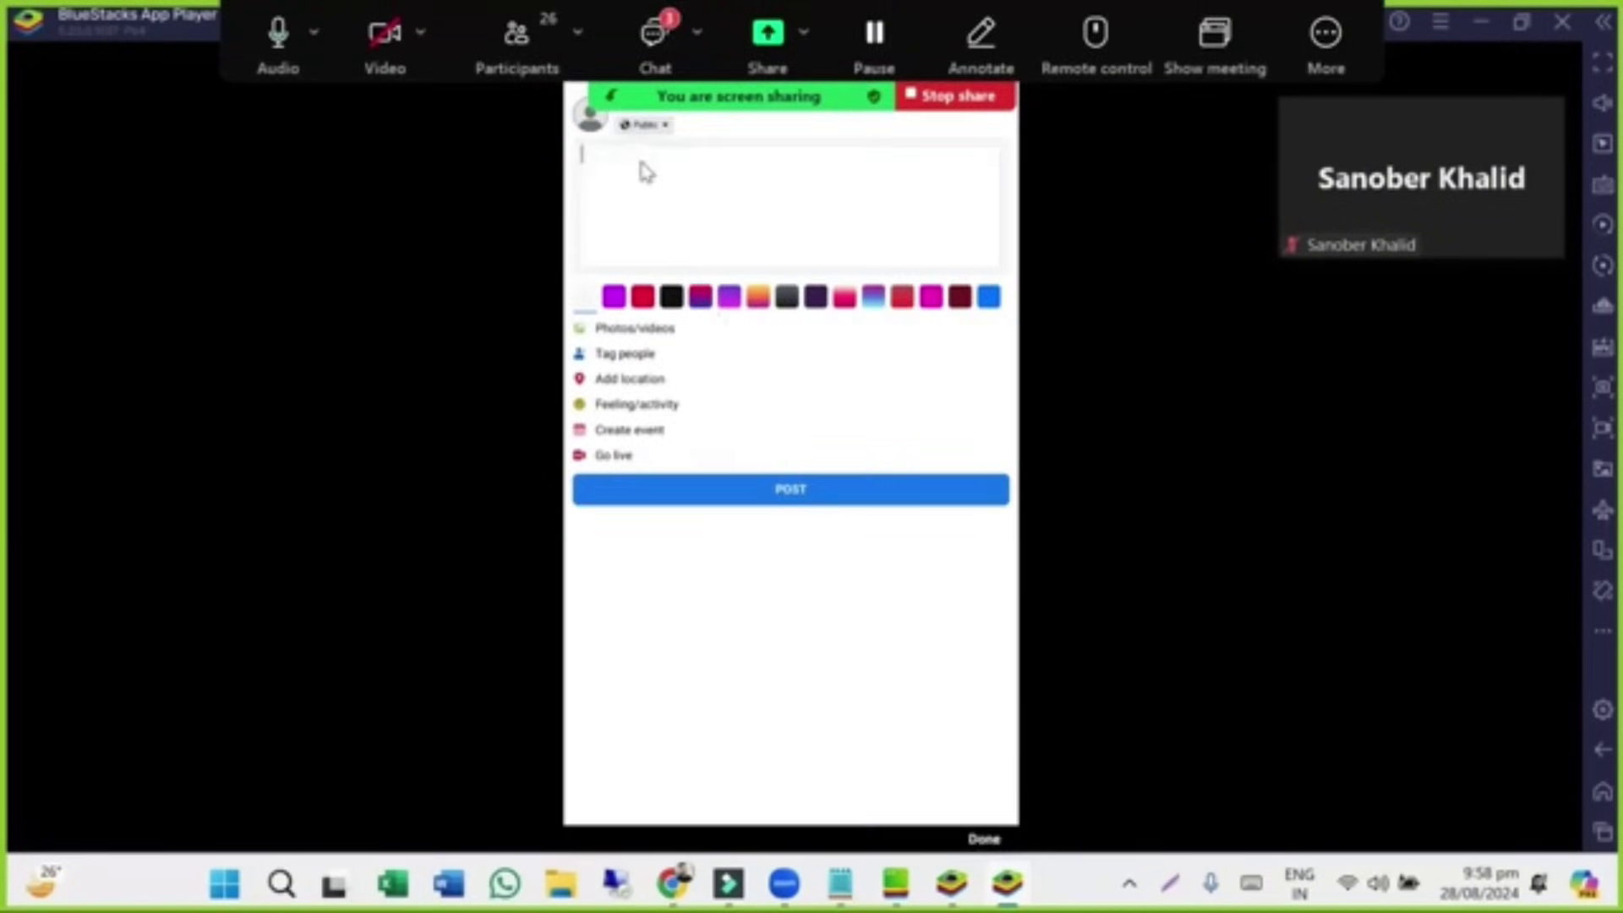
pyautogui.write('A')
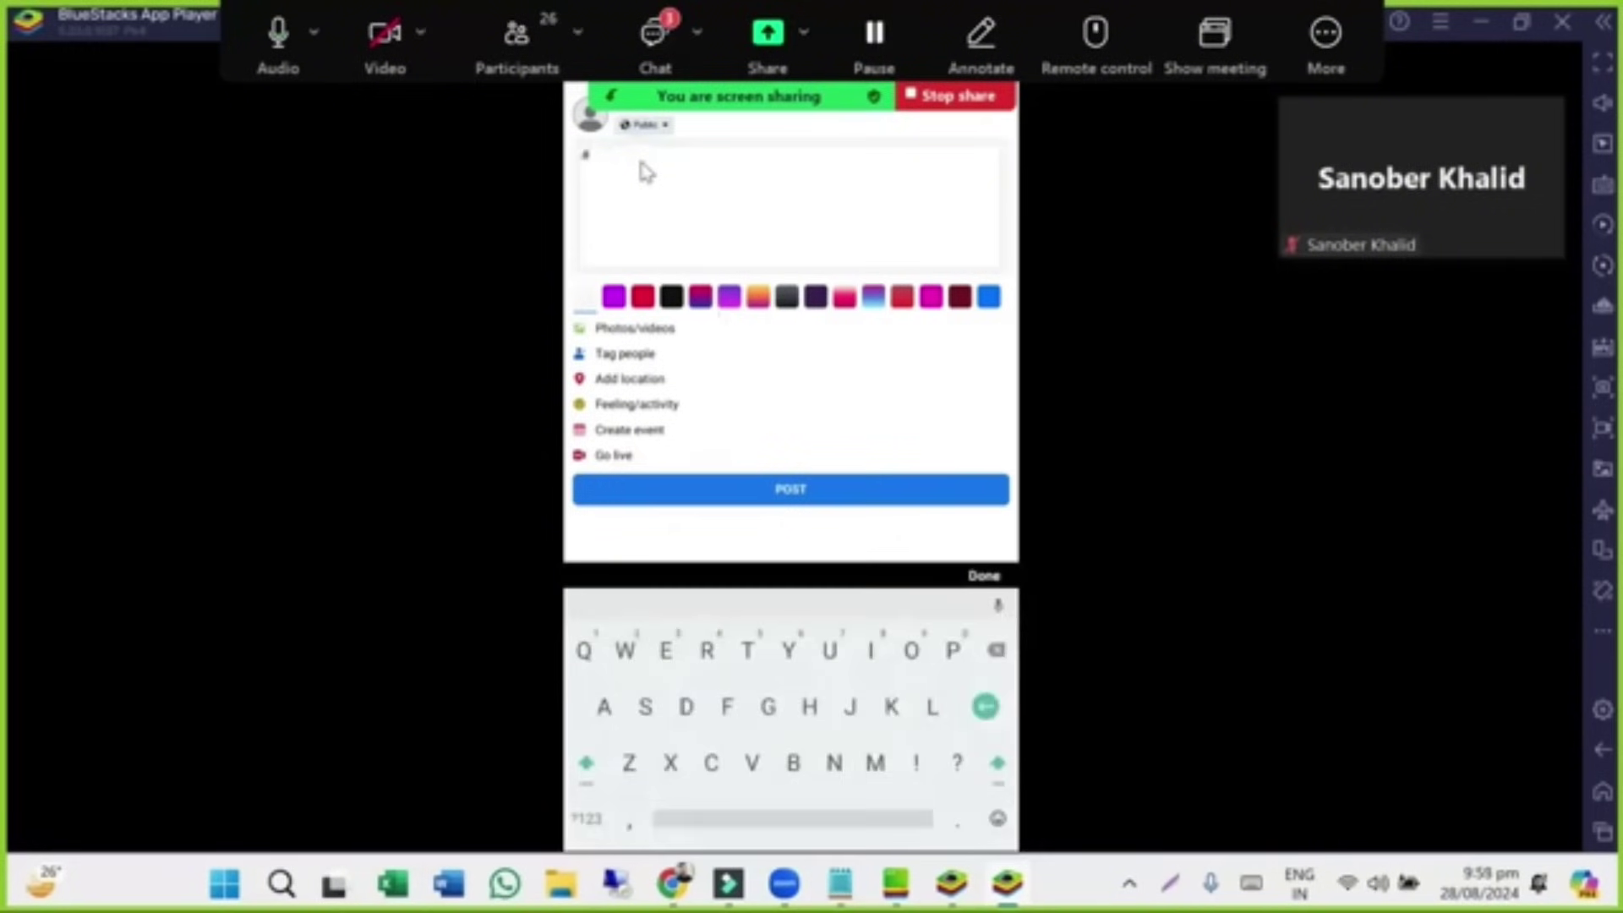
pyautogui.write('Facebook')
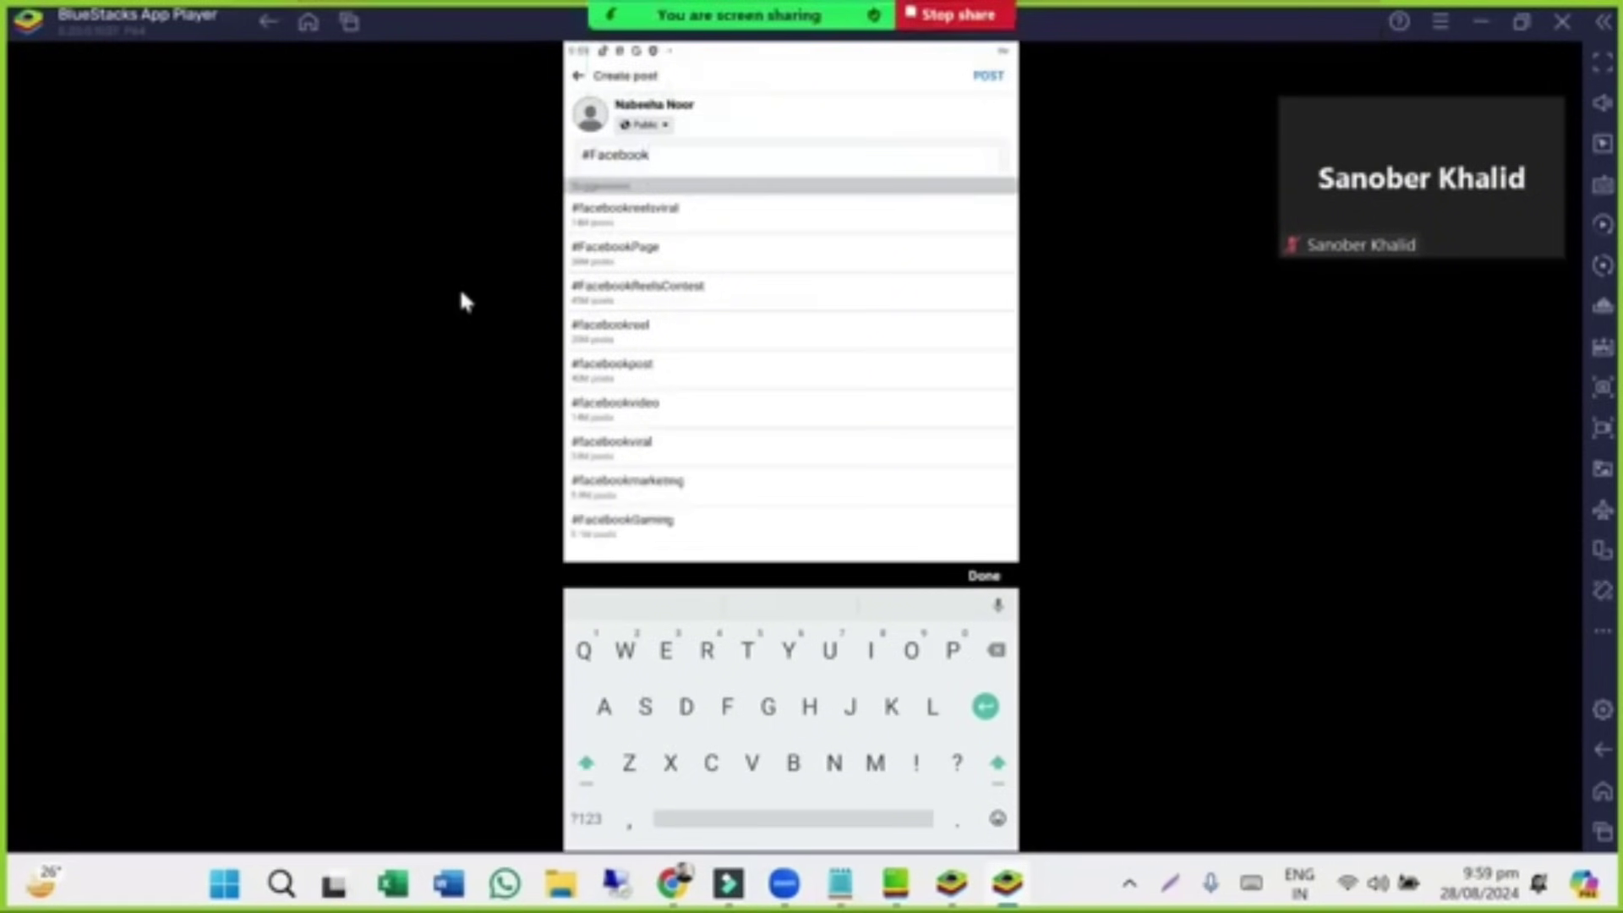
pyautogui.click(941, 134)
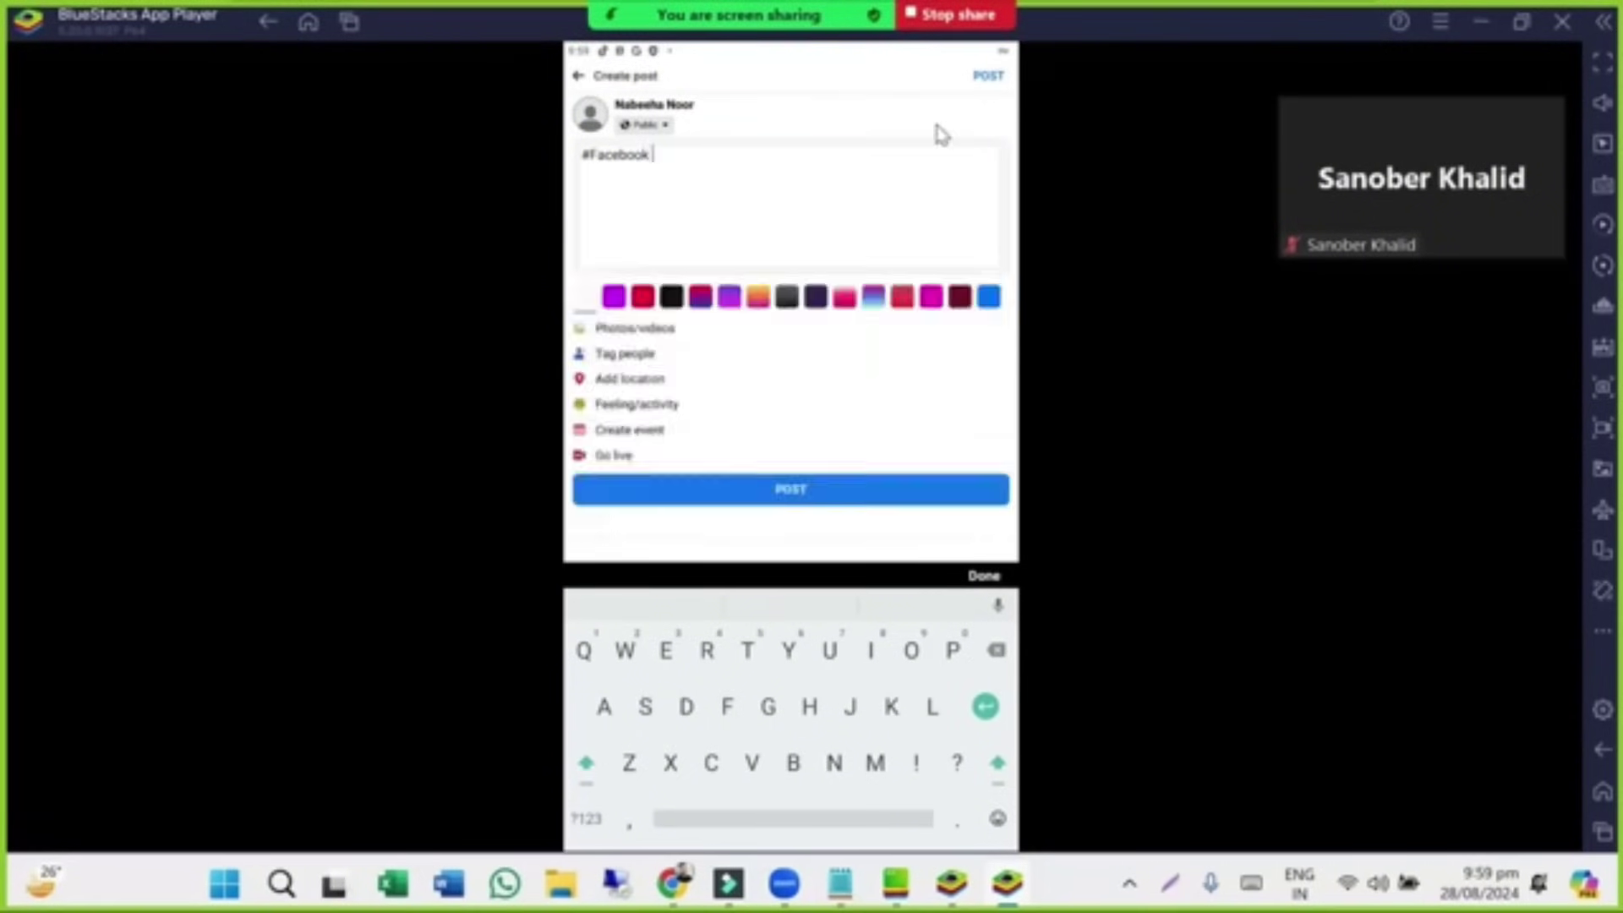
# Publish the post with the location Chicago, Illinois and the feeling happy.
pyautogui.click(634, 381)
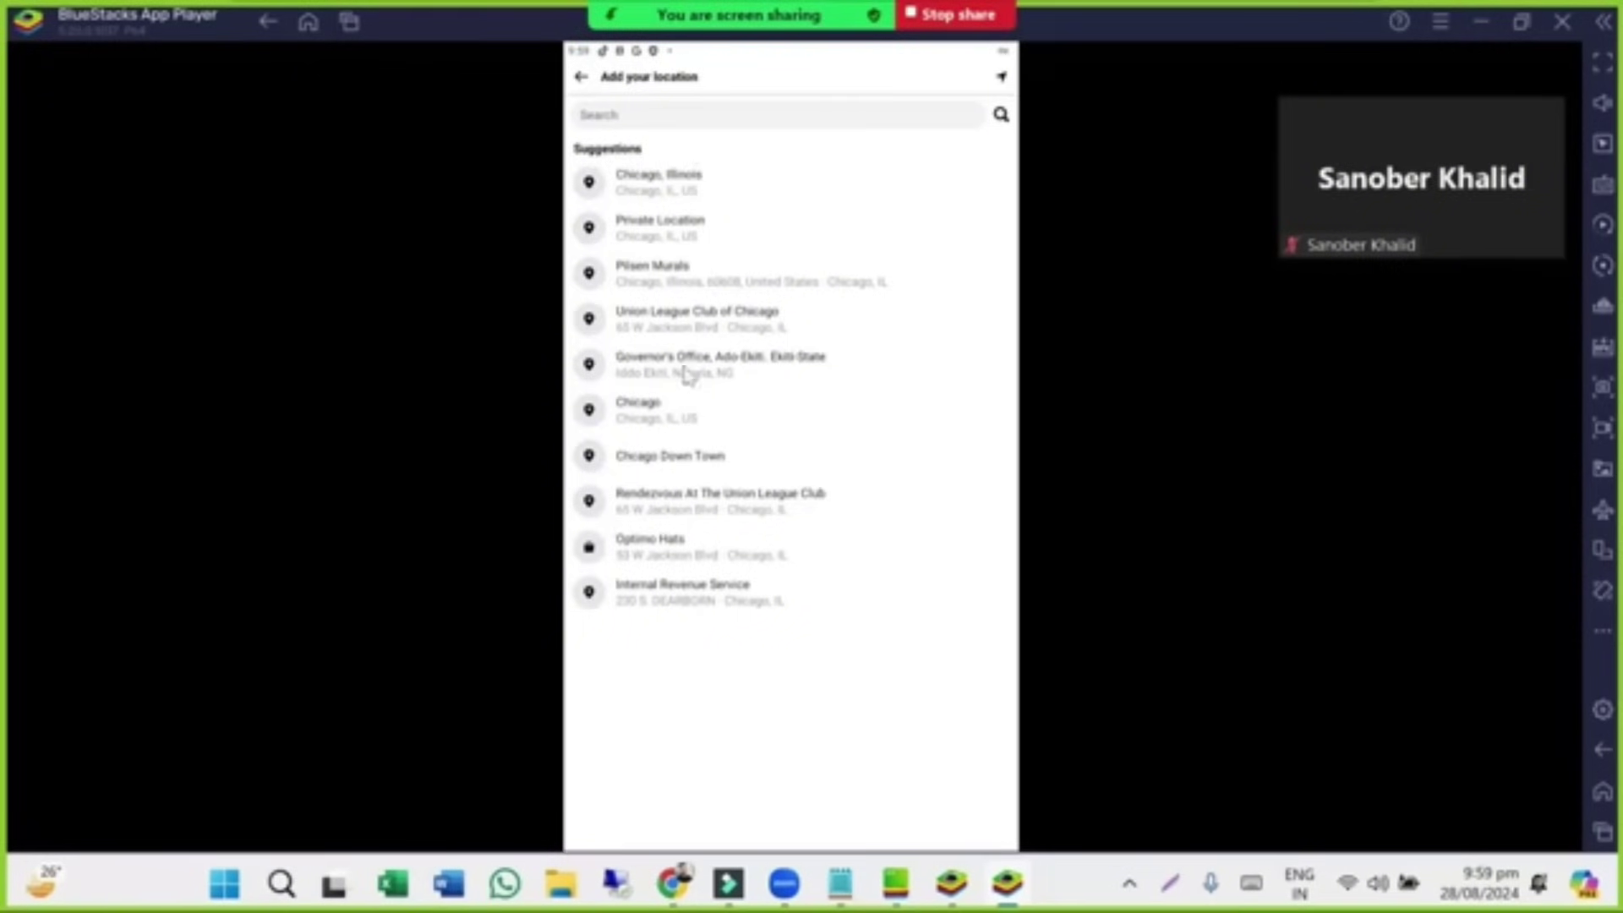
pyautogui.click(676, 197)
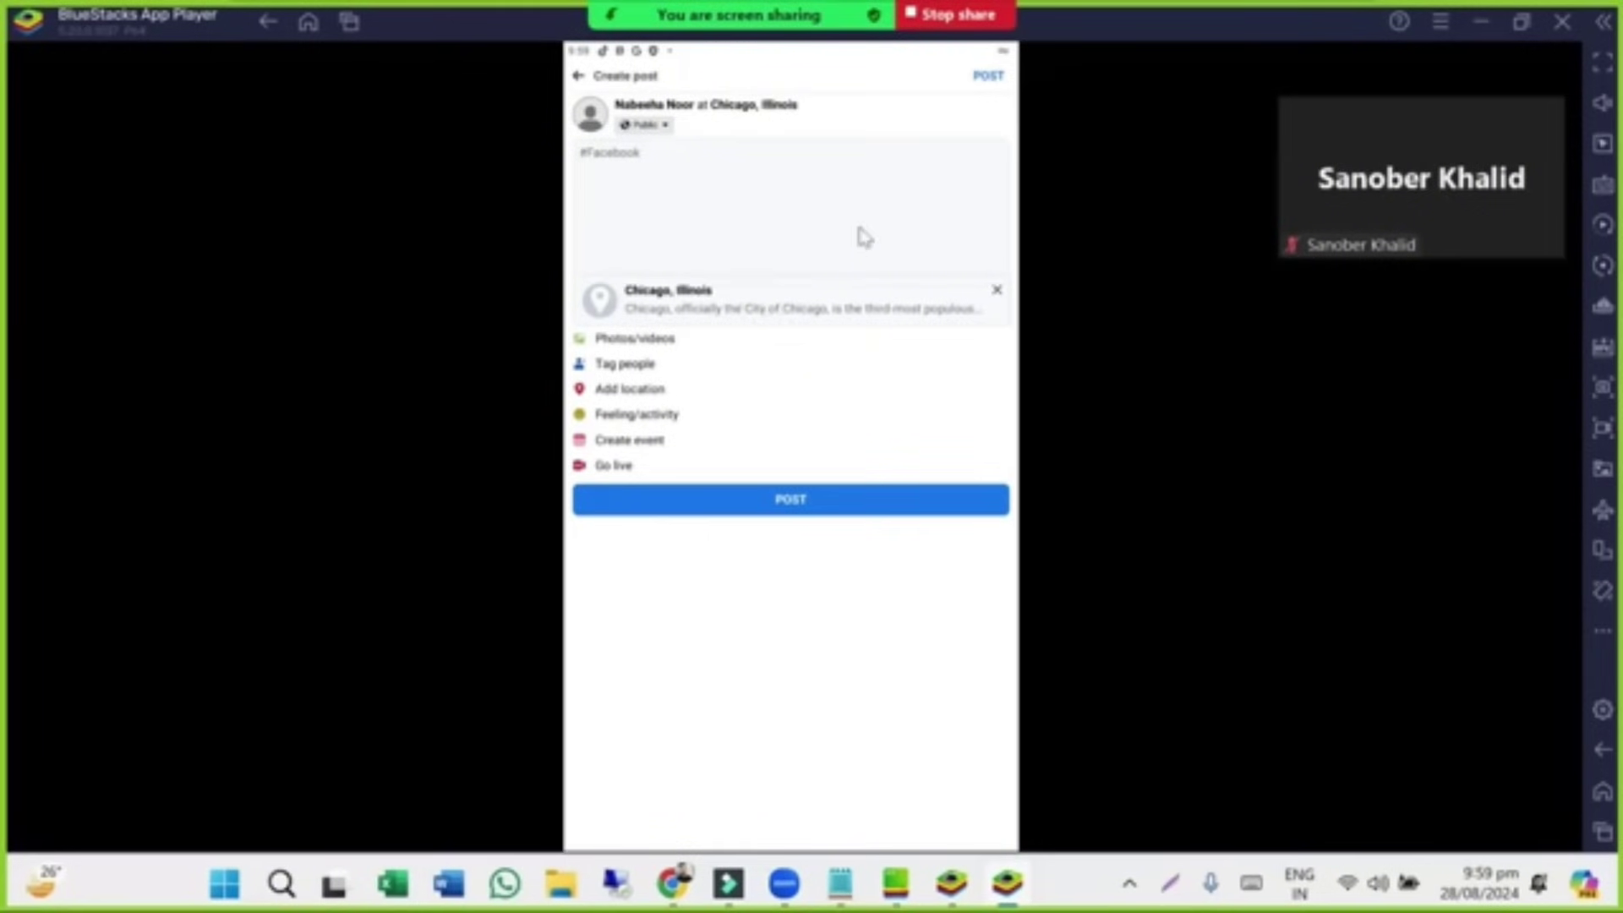
pyautogui.click(636, 420)
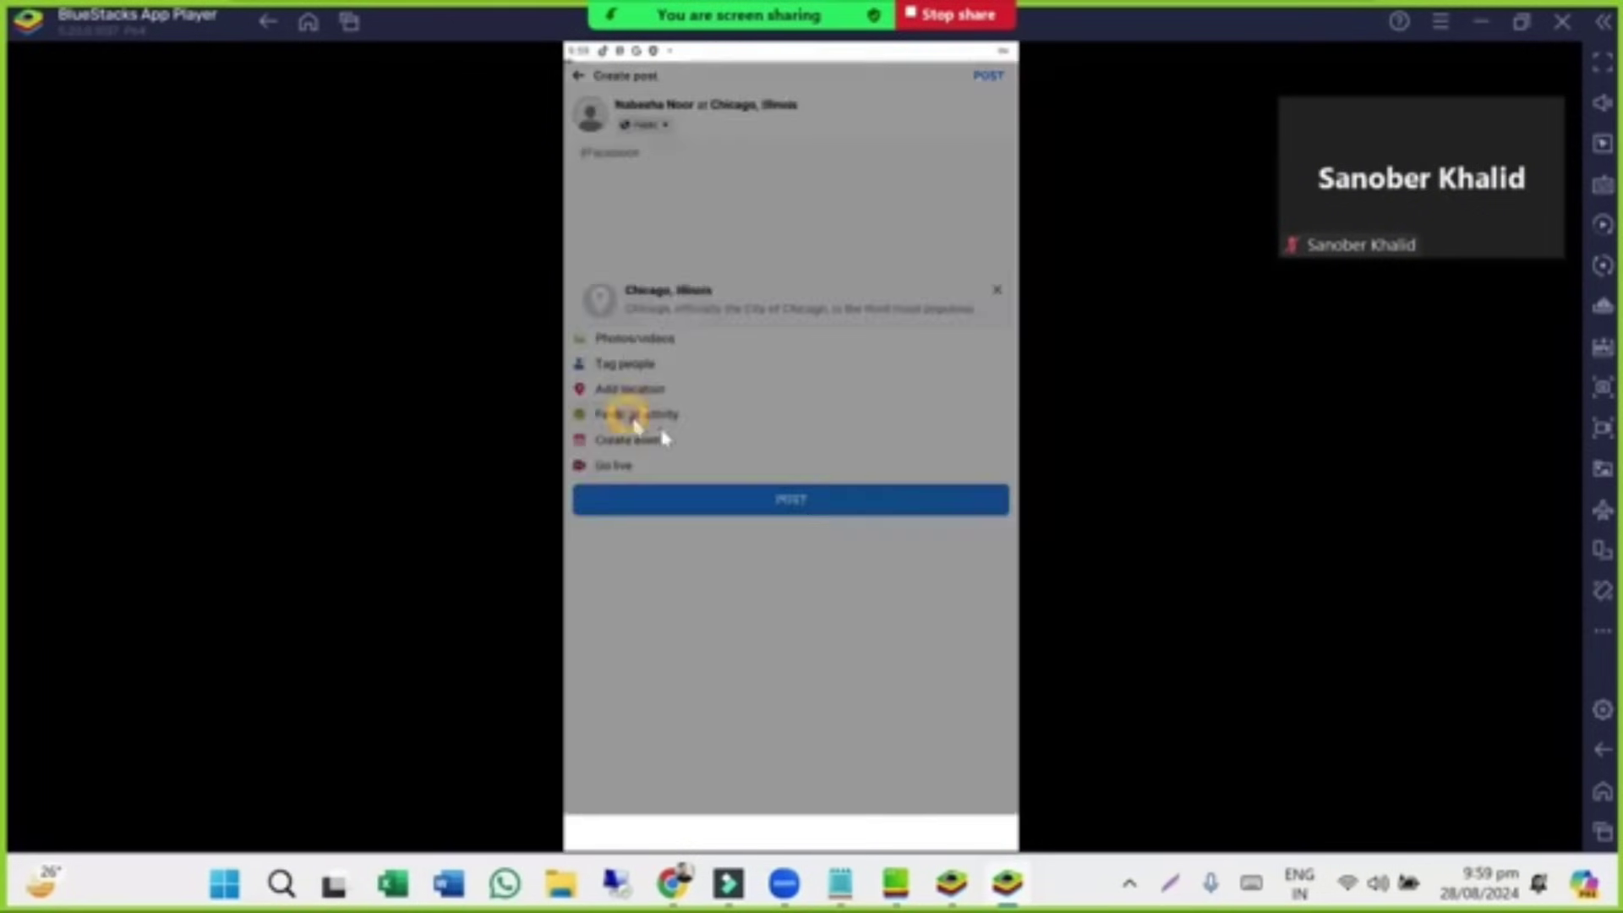
pyautogui.click(639, 183)
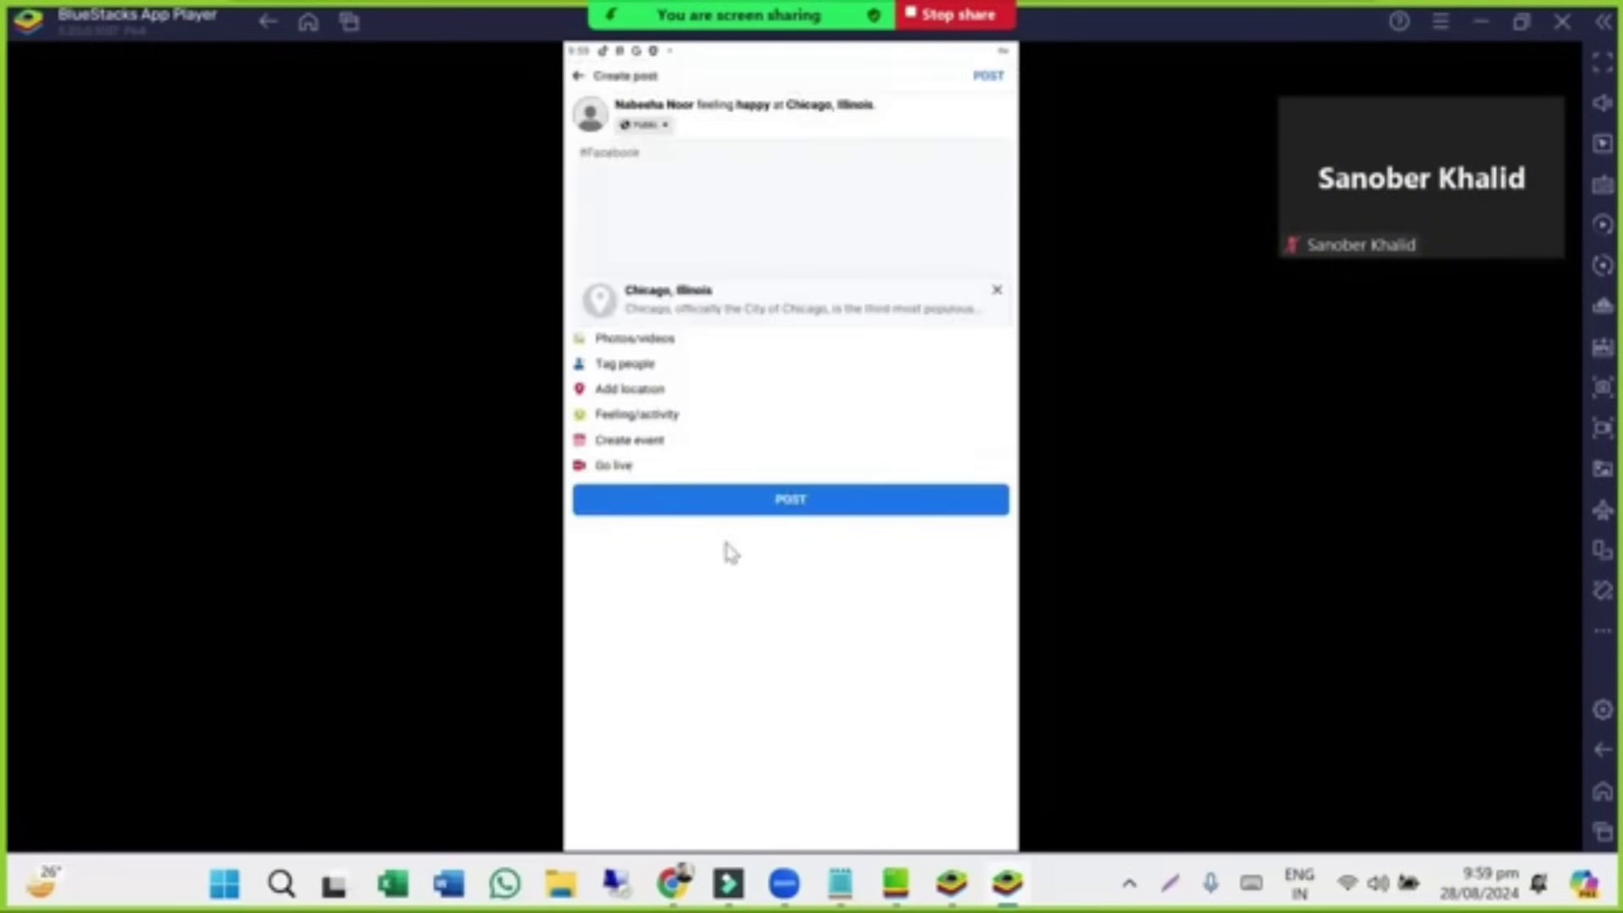
pyautogui.click(789, 501)
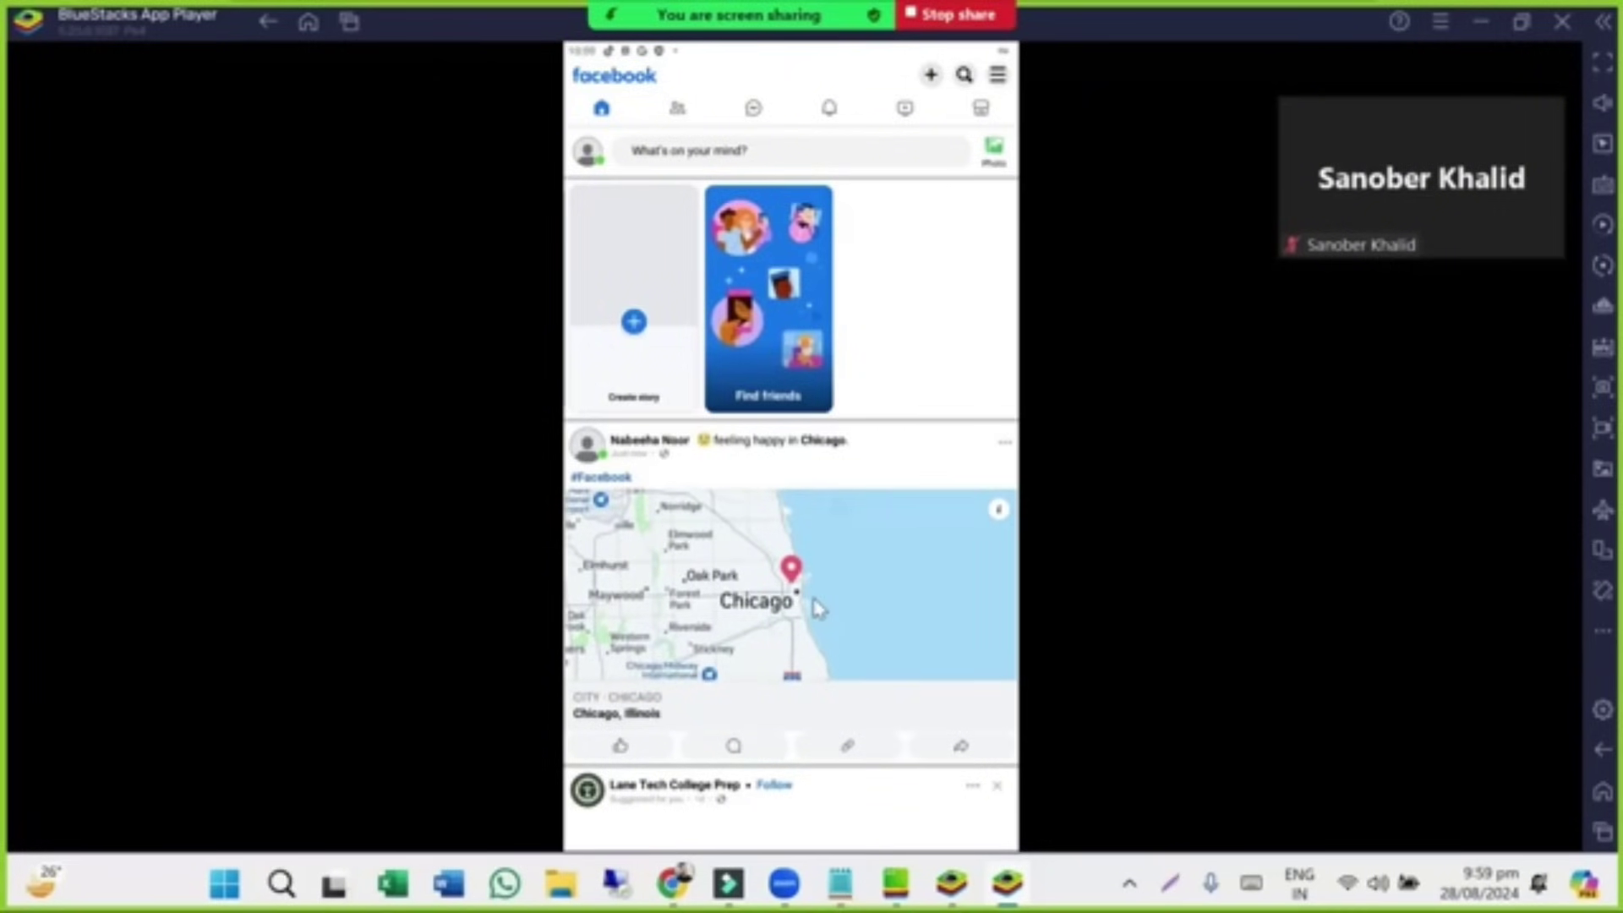
# Switch to the Notepad class notes and highlight the covered topics one by one, from "What is RDP" to "How to 2f facebook Id".
pyautogui.hotkey('alt', 'Tab')
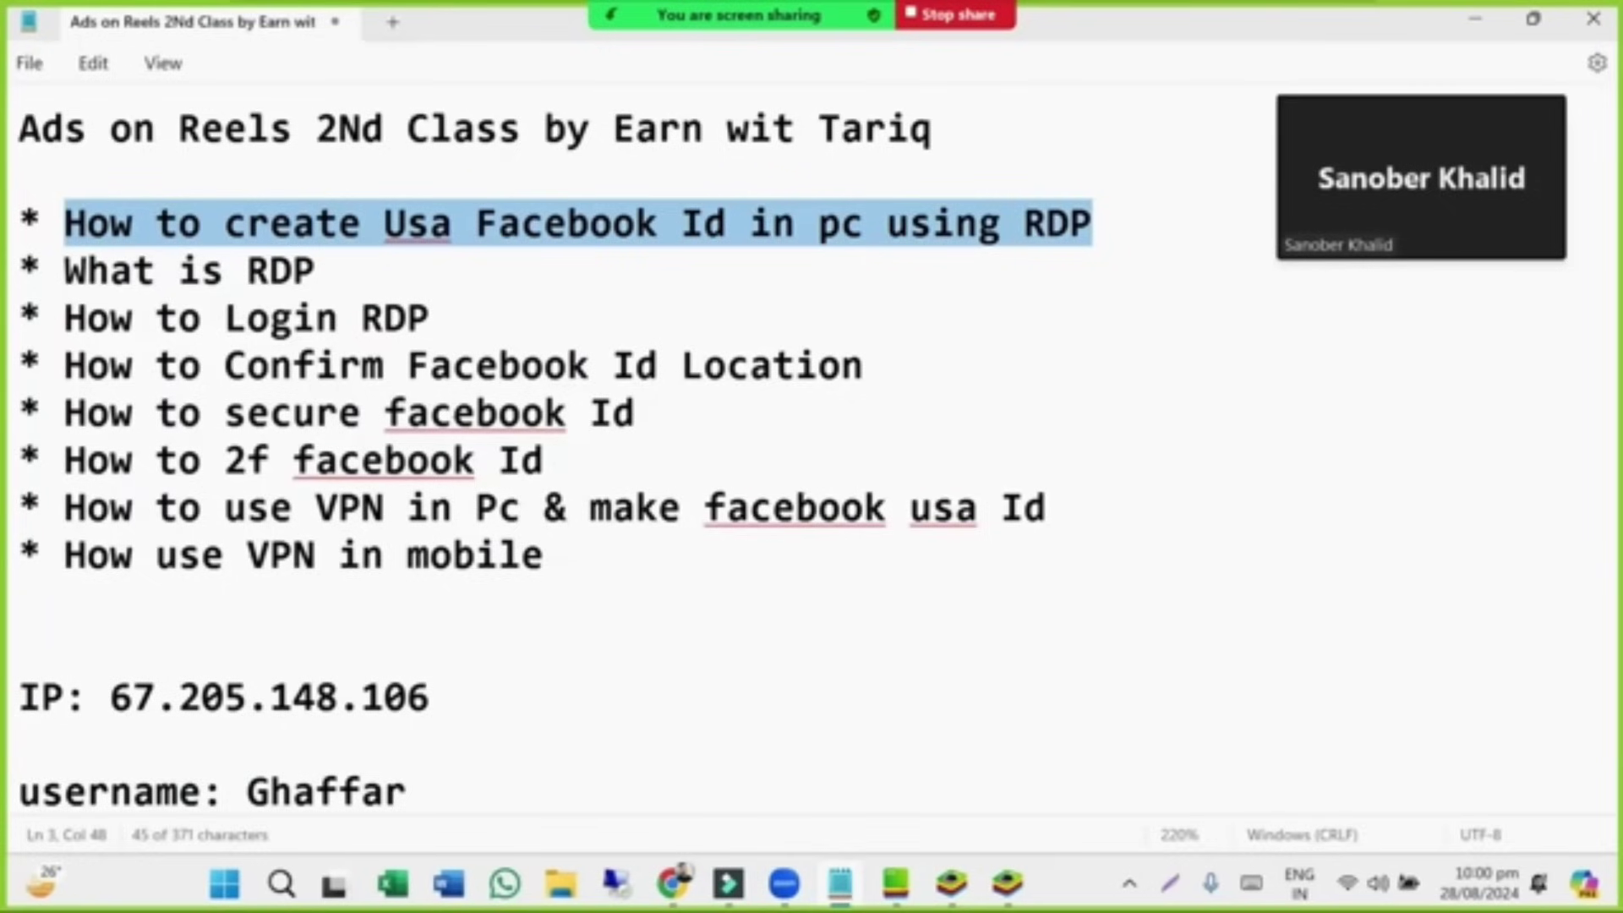
pyautogui.click(817, 251)
pyautogui.moveTo(293, 271); pyautogui.dragTo(17, 271)
pyautogui.moveTo(453, 318); pyautogui.dragTo(40, 318)
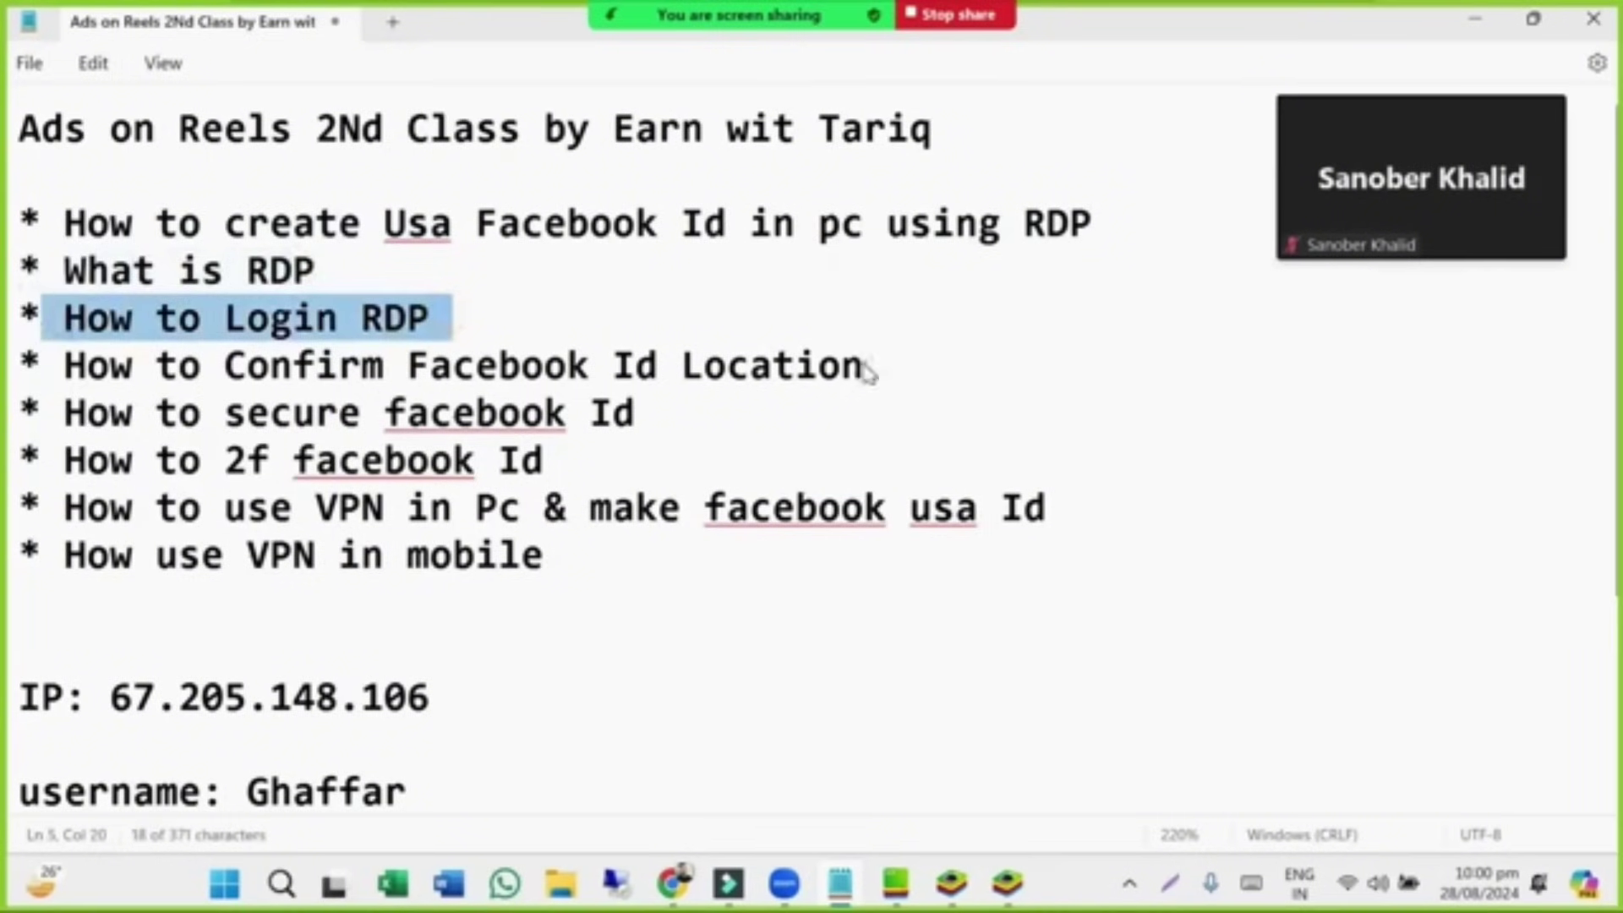
pyautogui.moveTo(865, 365); pyautogui.dragTo(40, 365)
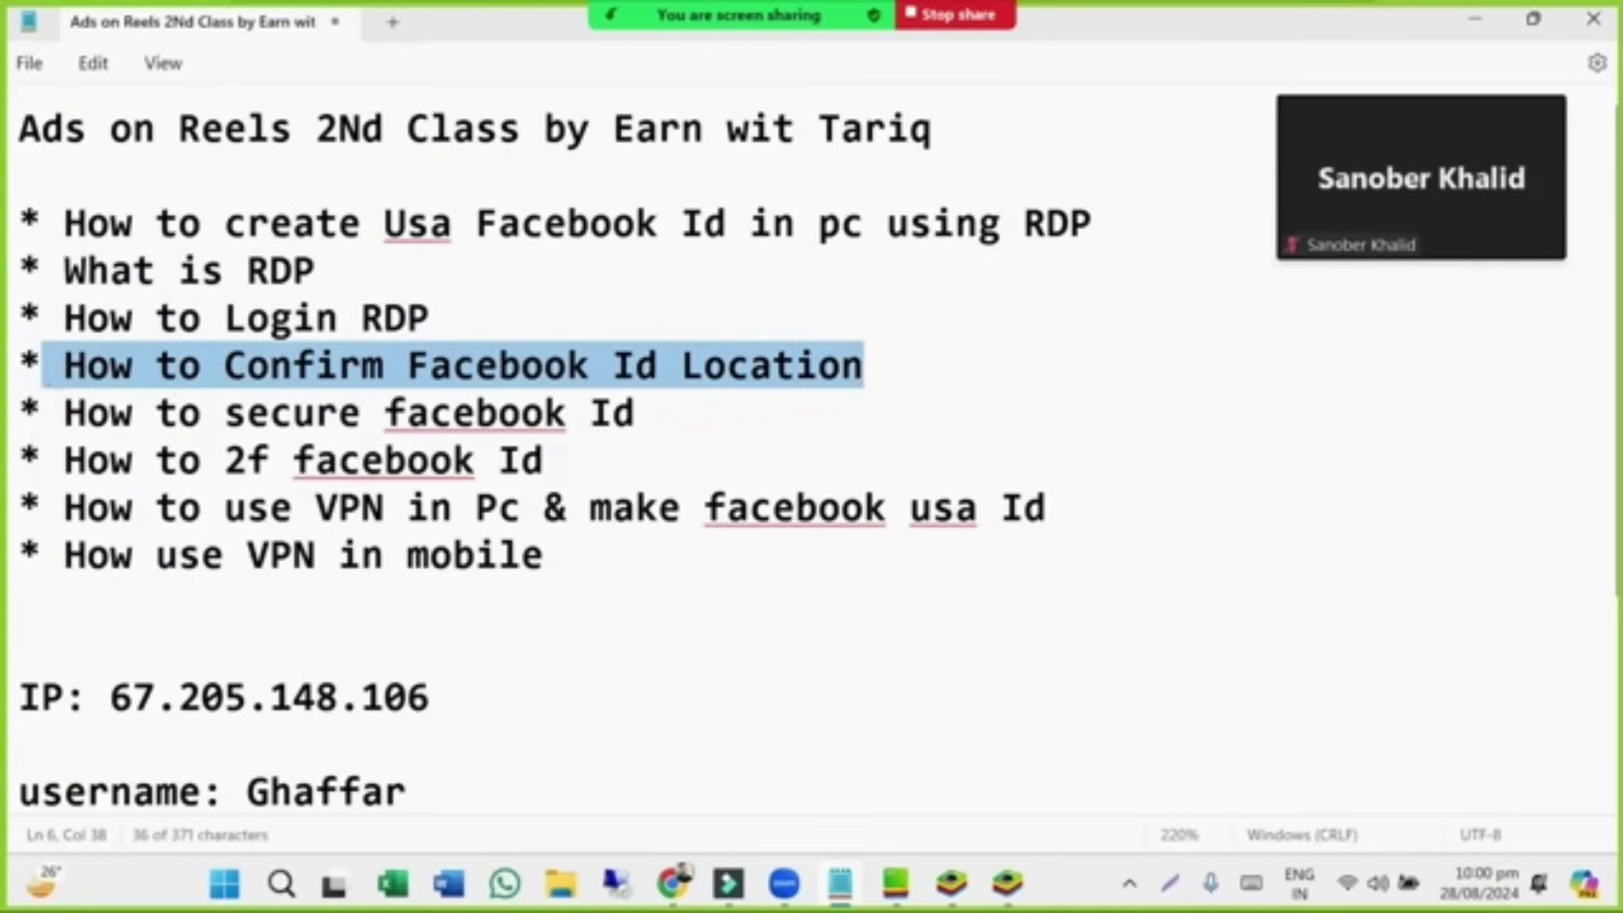
pyautogui.moveTo(659, 420); pyautogui.dragTo(71, 431)
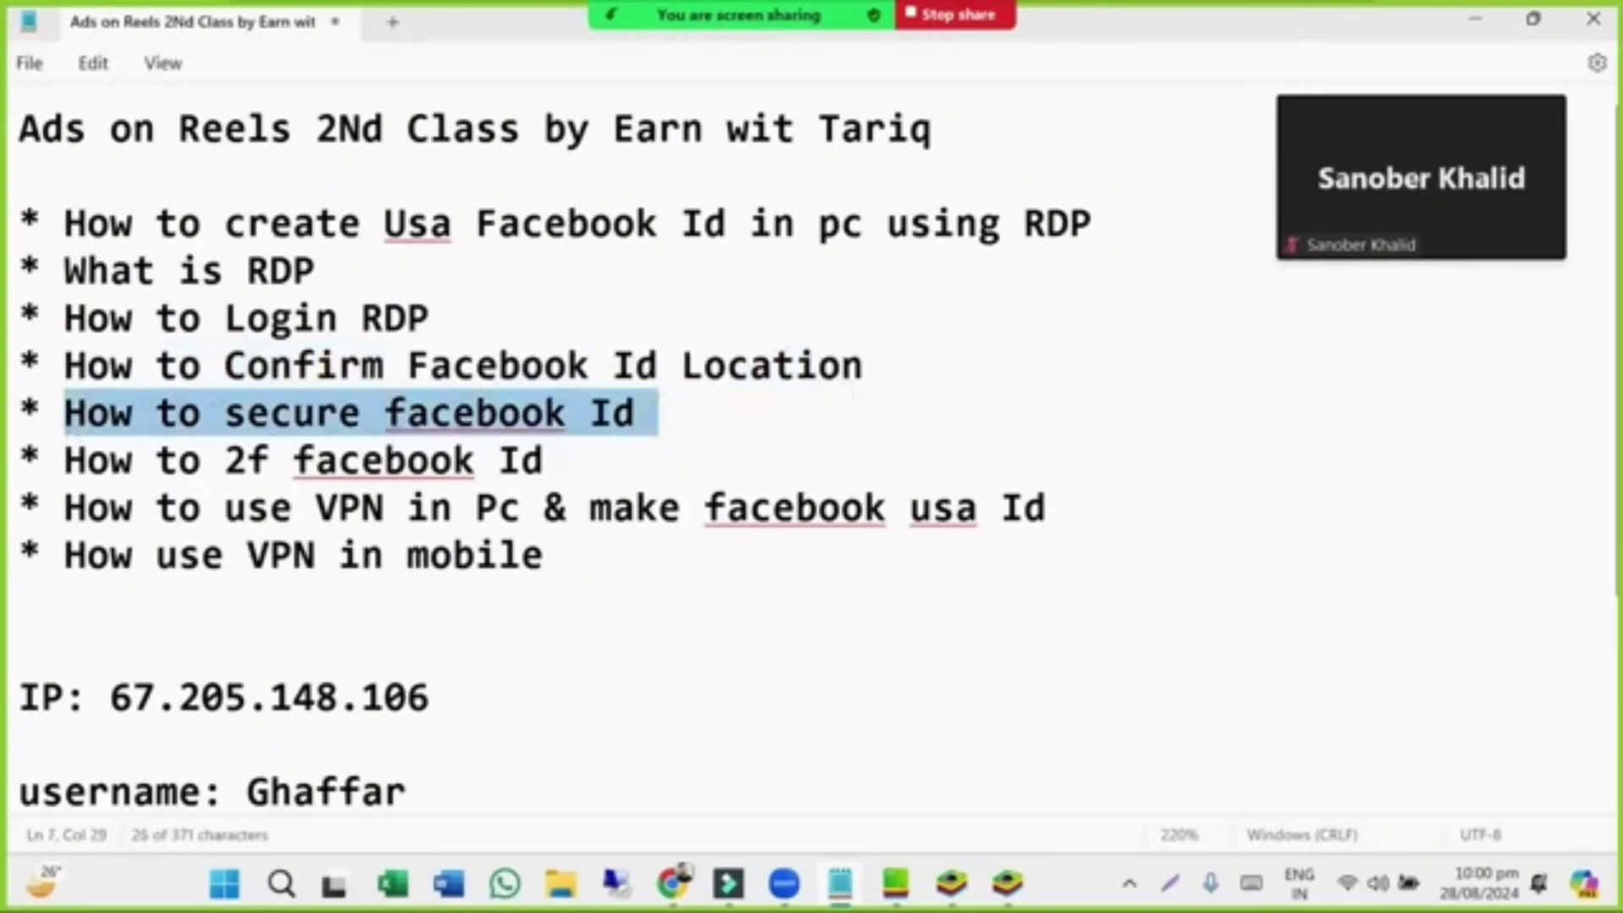
pyautogui.moveTo(568, 460); pyautogui.dragTo(72, 470)
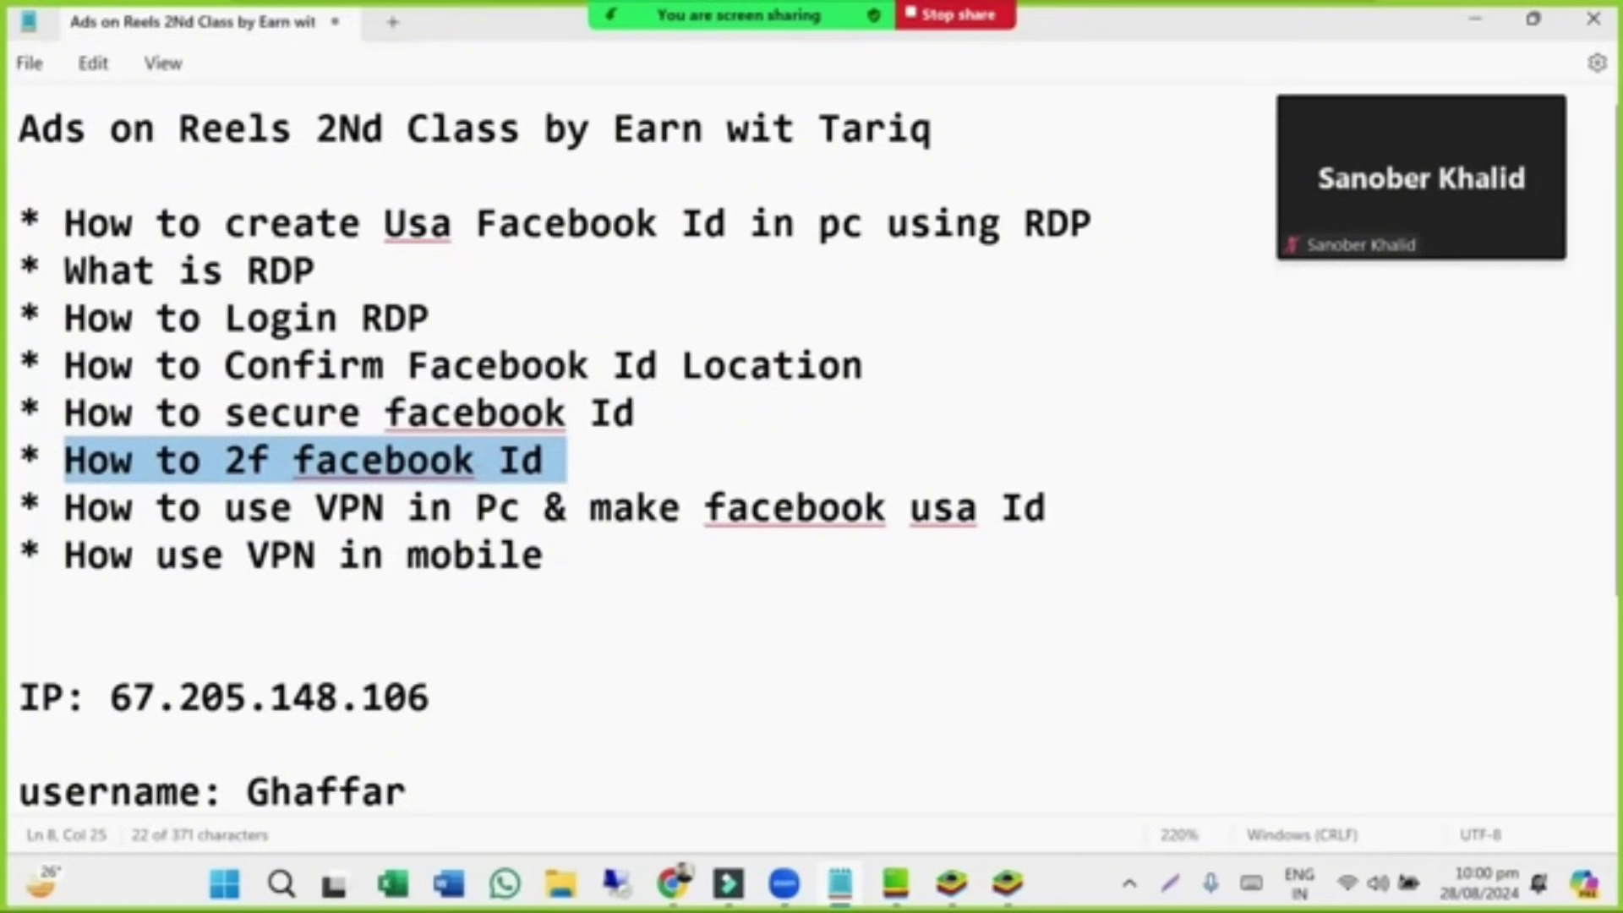
pyautogui.click(674, 416)
pyautogui.moveTo(673, 417); pyautogui.dragTo(224, 414)
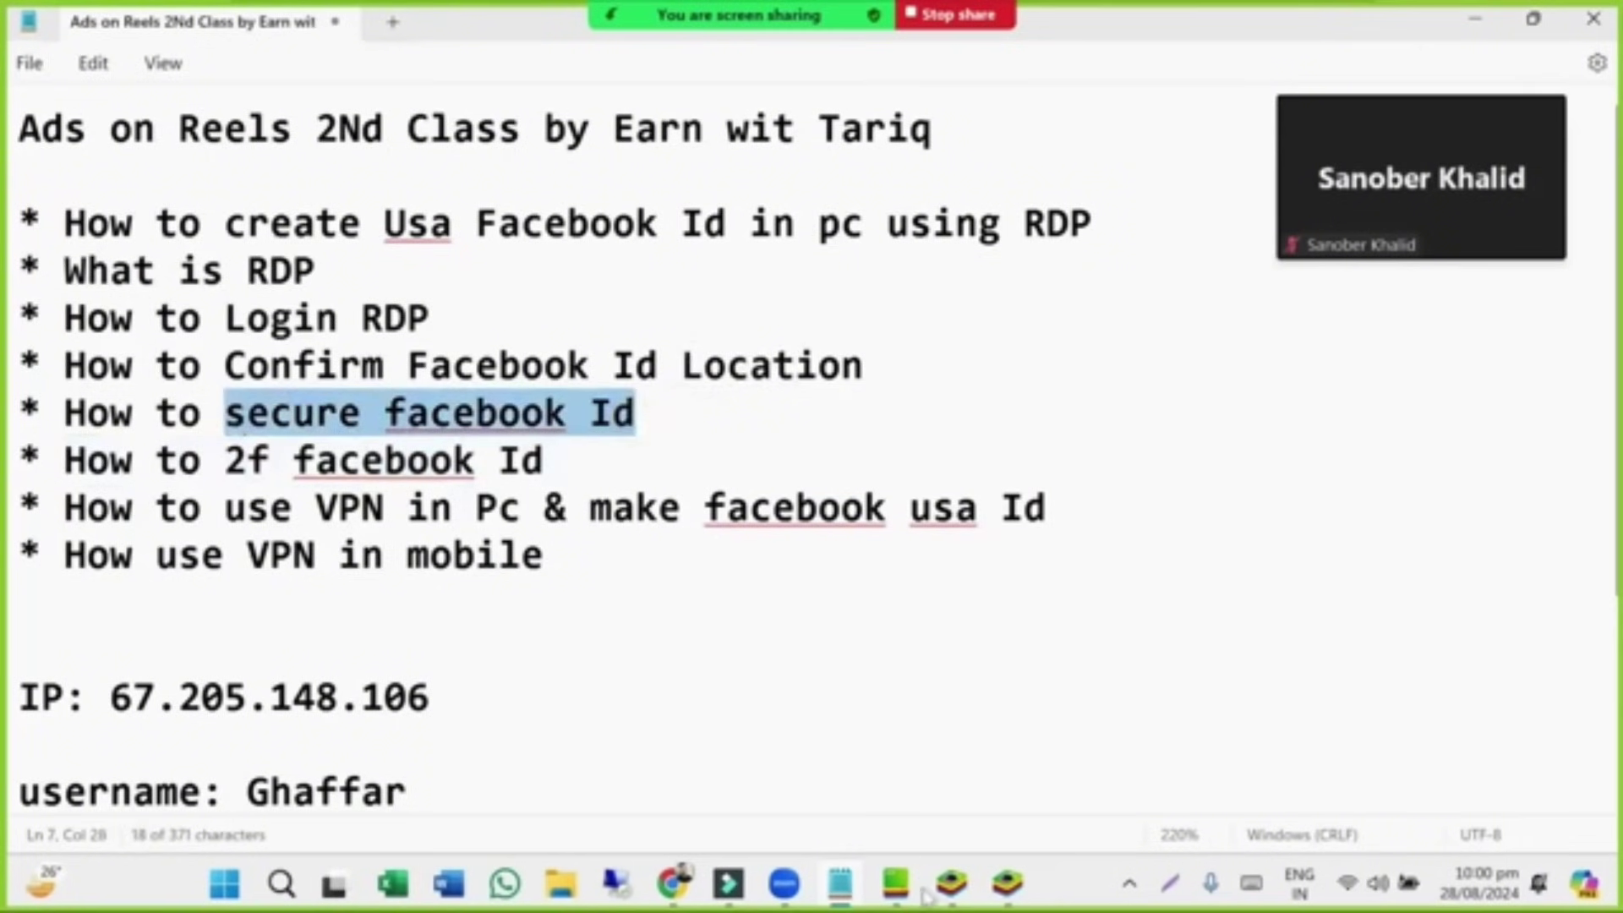
# Switch back to Facebook in BlueStacks and open the account's own profile.
pyautogui.moveTo(1007, 883)
pyautogui.click(998, 766)
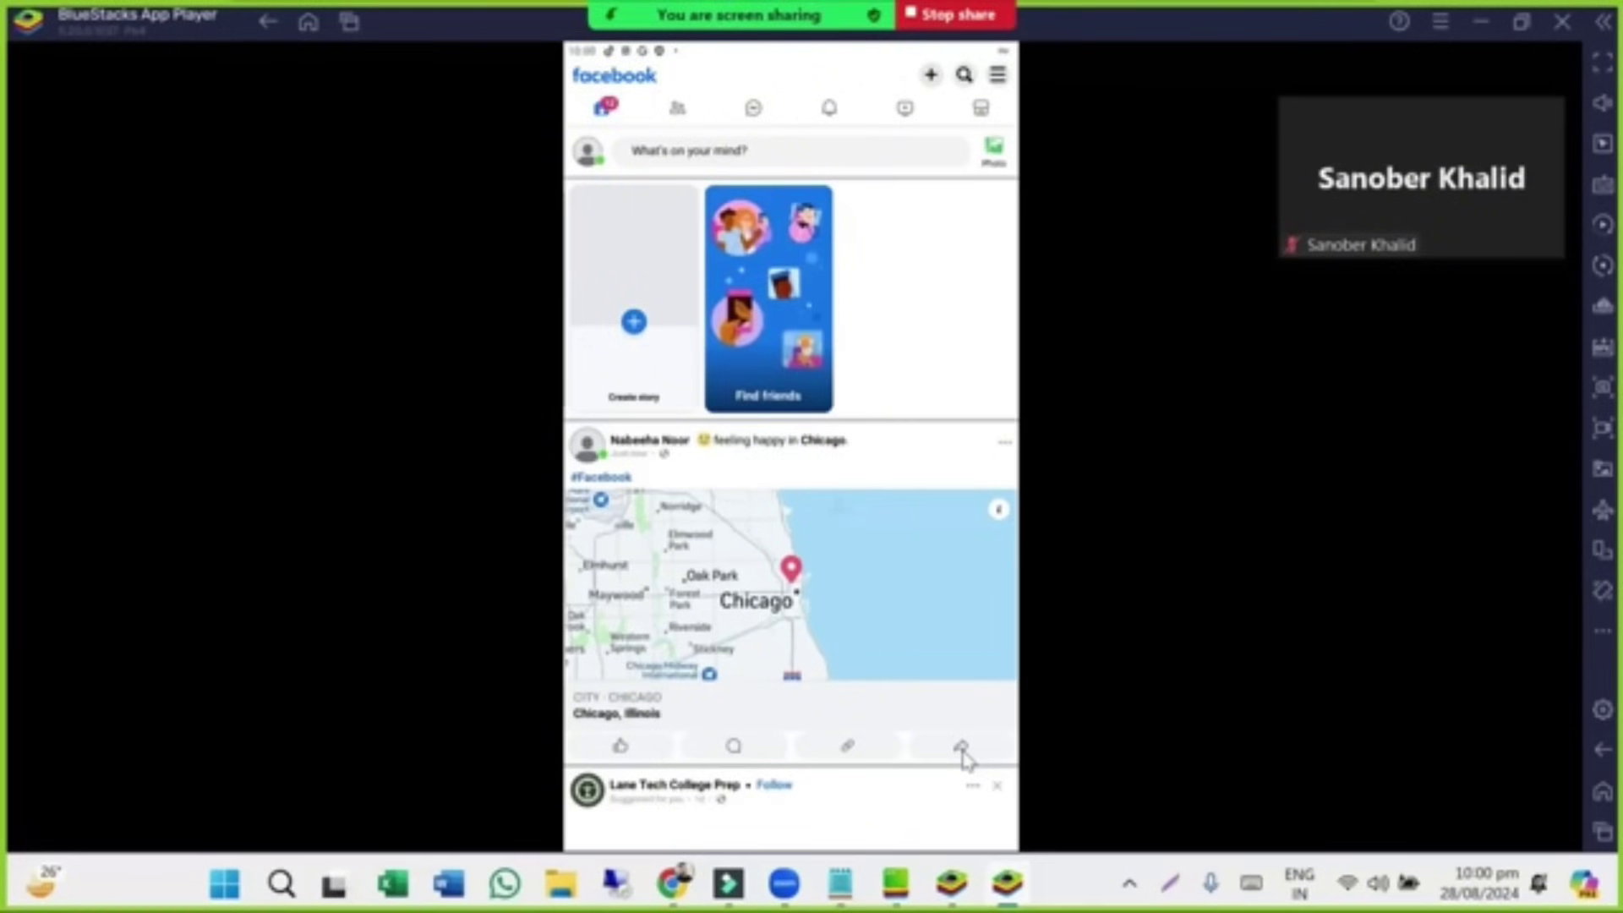
pyautogui.click(997, 76)
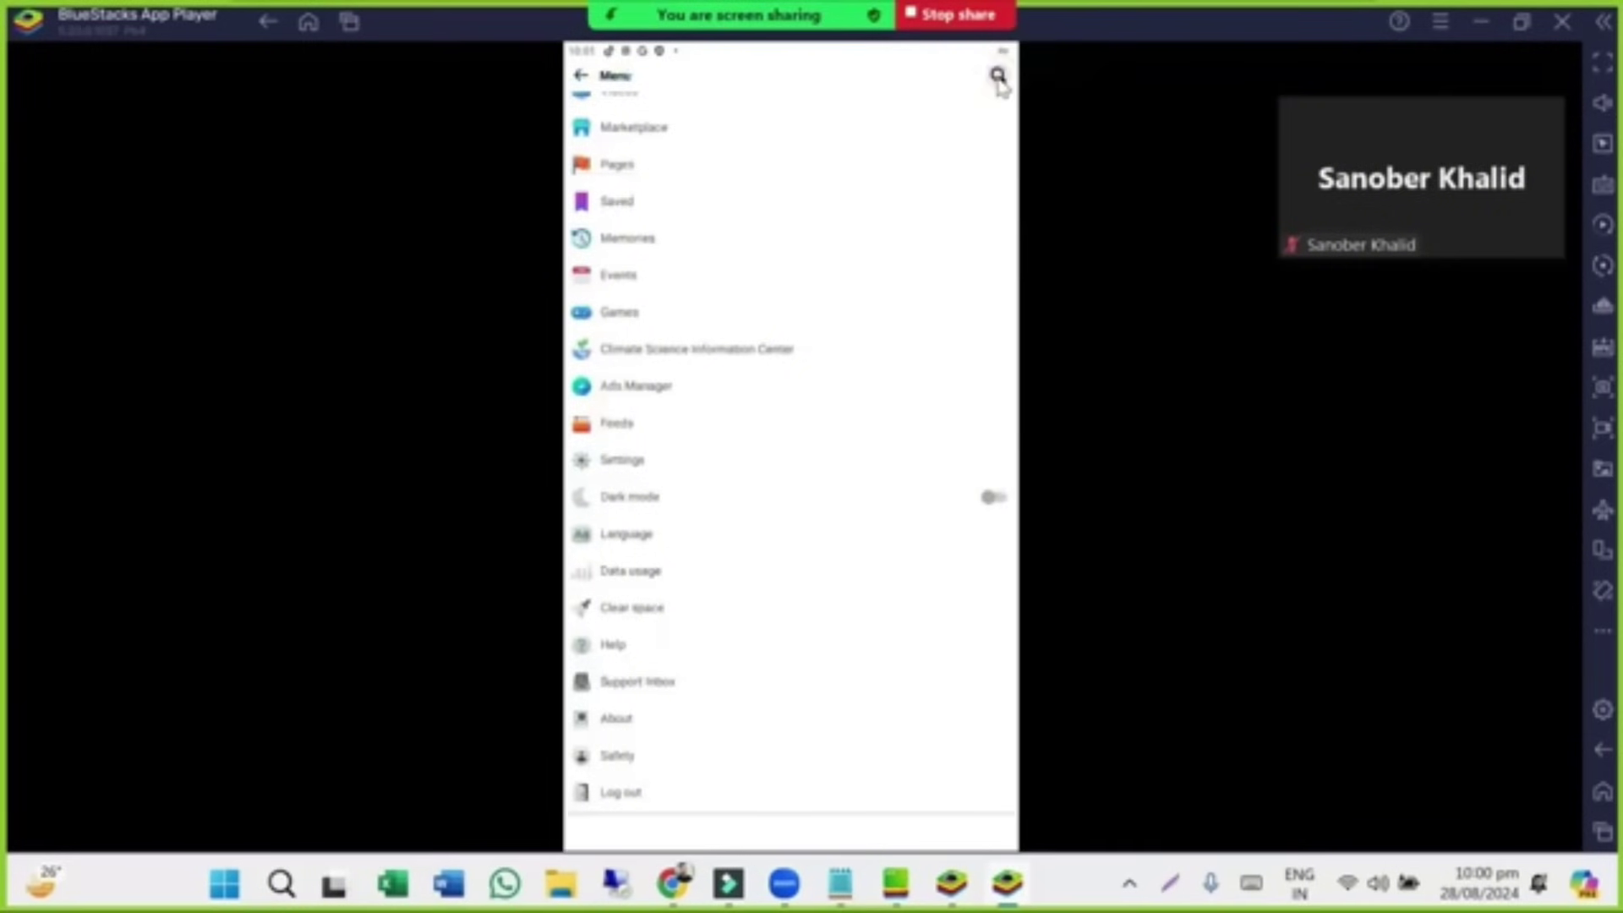
pyautogui.scroll(5, 797, 365)
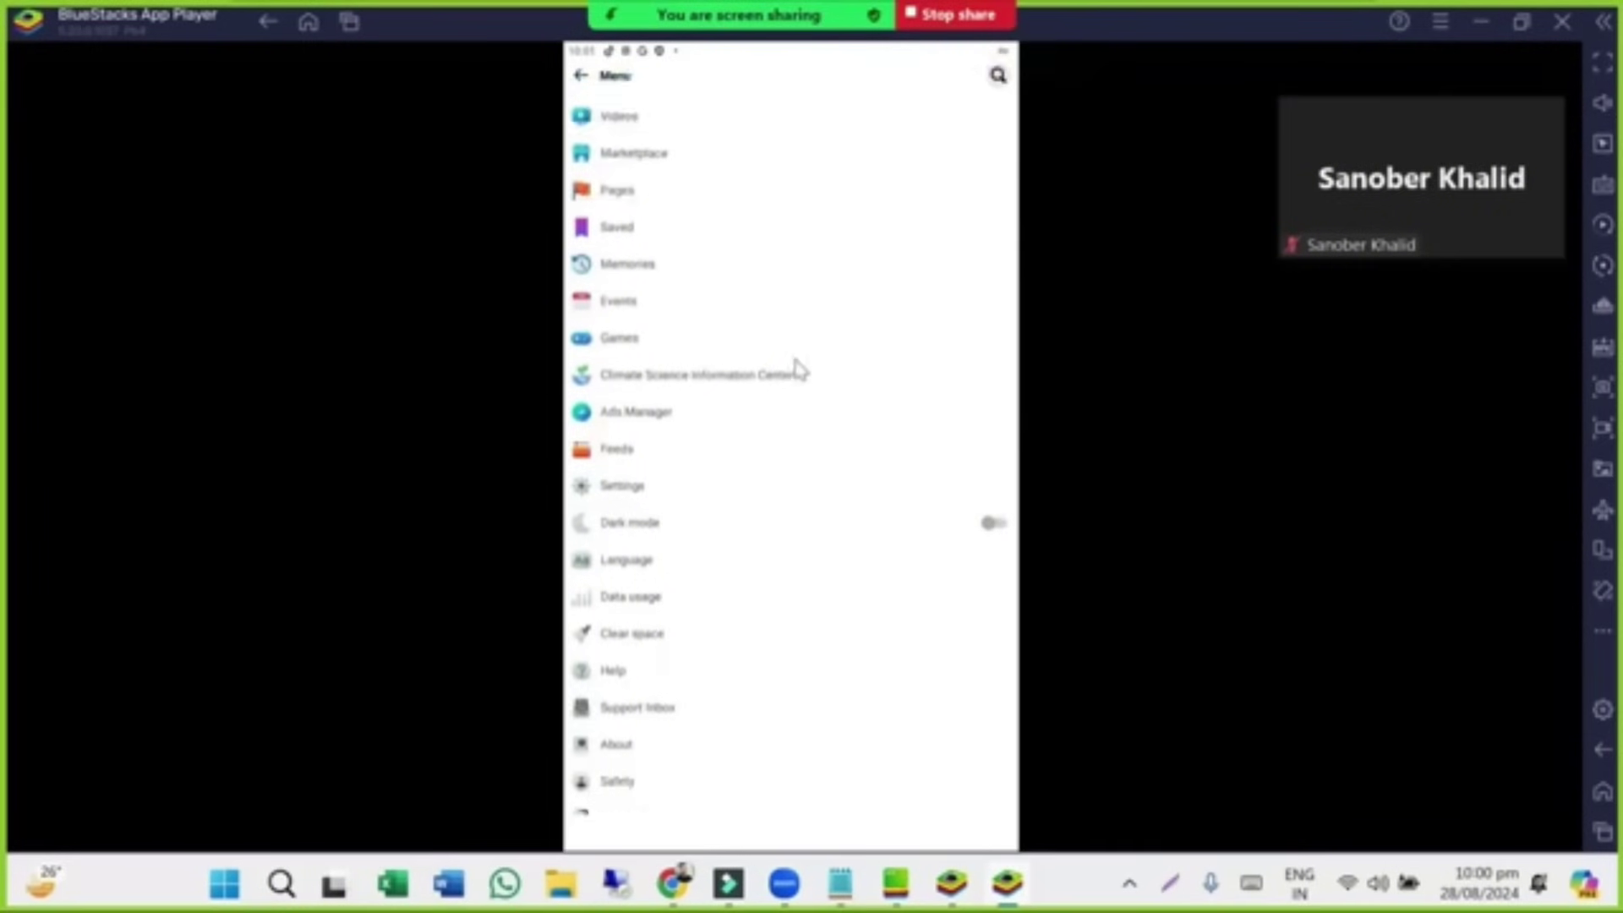
pyautogui.click(582, 78)
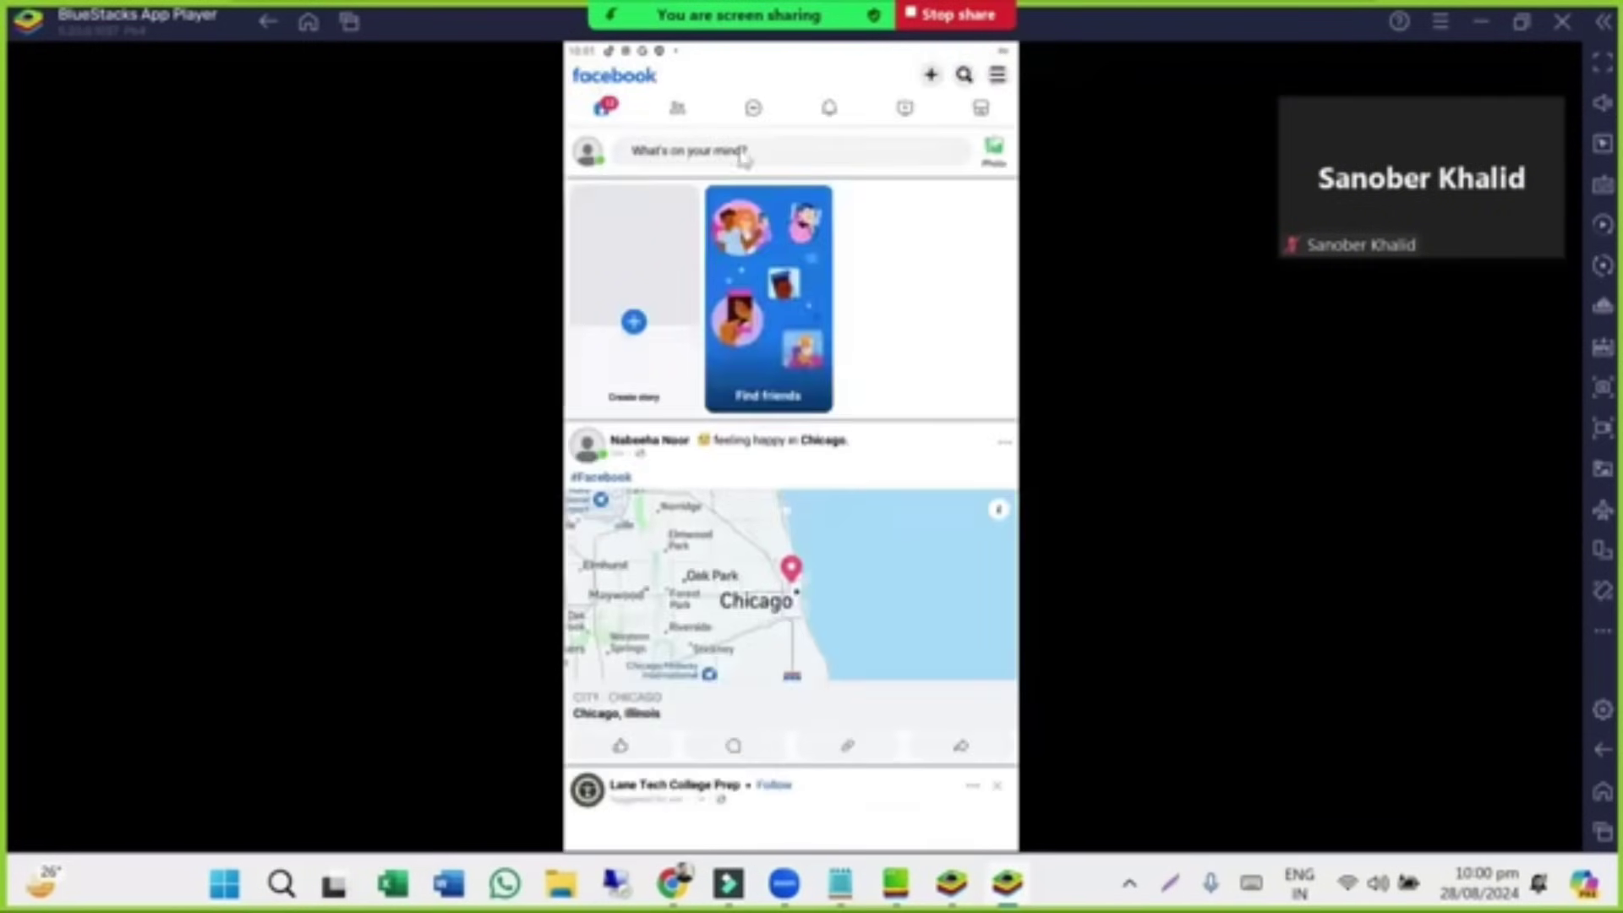
pyautogui.click(997, 75)
pyautogui.click(620, 112)
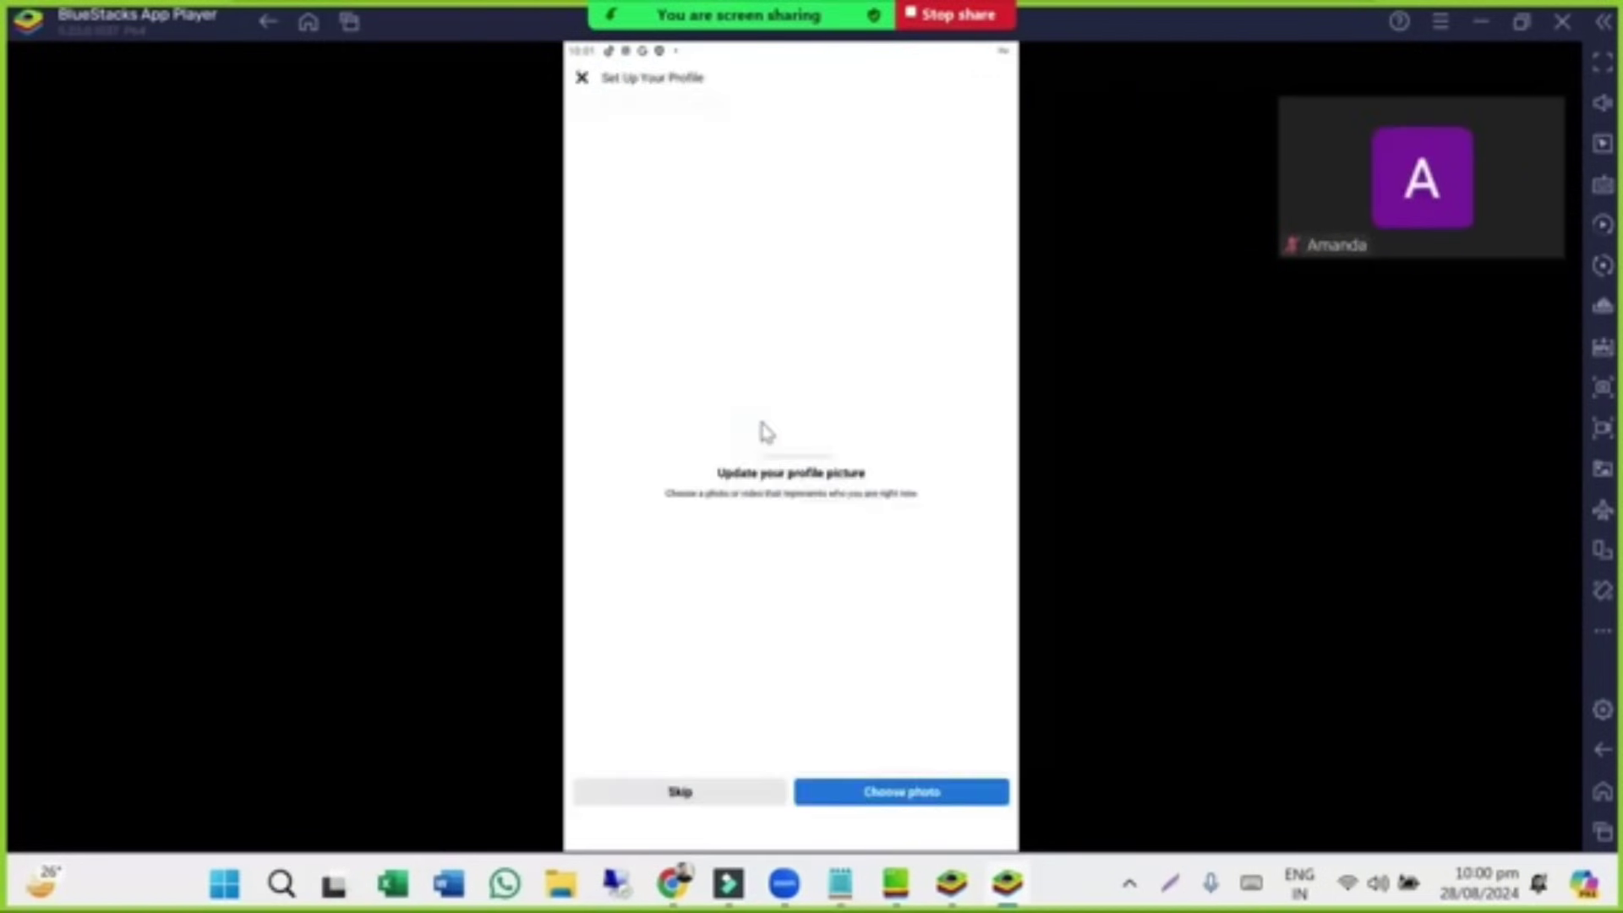
# Skip all the profile setup prompts, including picture, hometown and college, and view the profile.
pyautogui.click(747, 803)
pyautogui.click(727, 797)
pyautogui.click(732, 804)
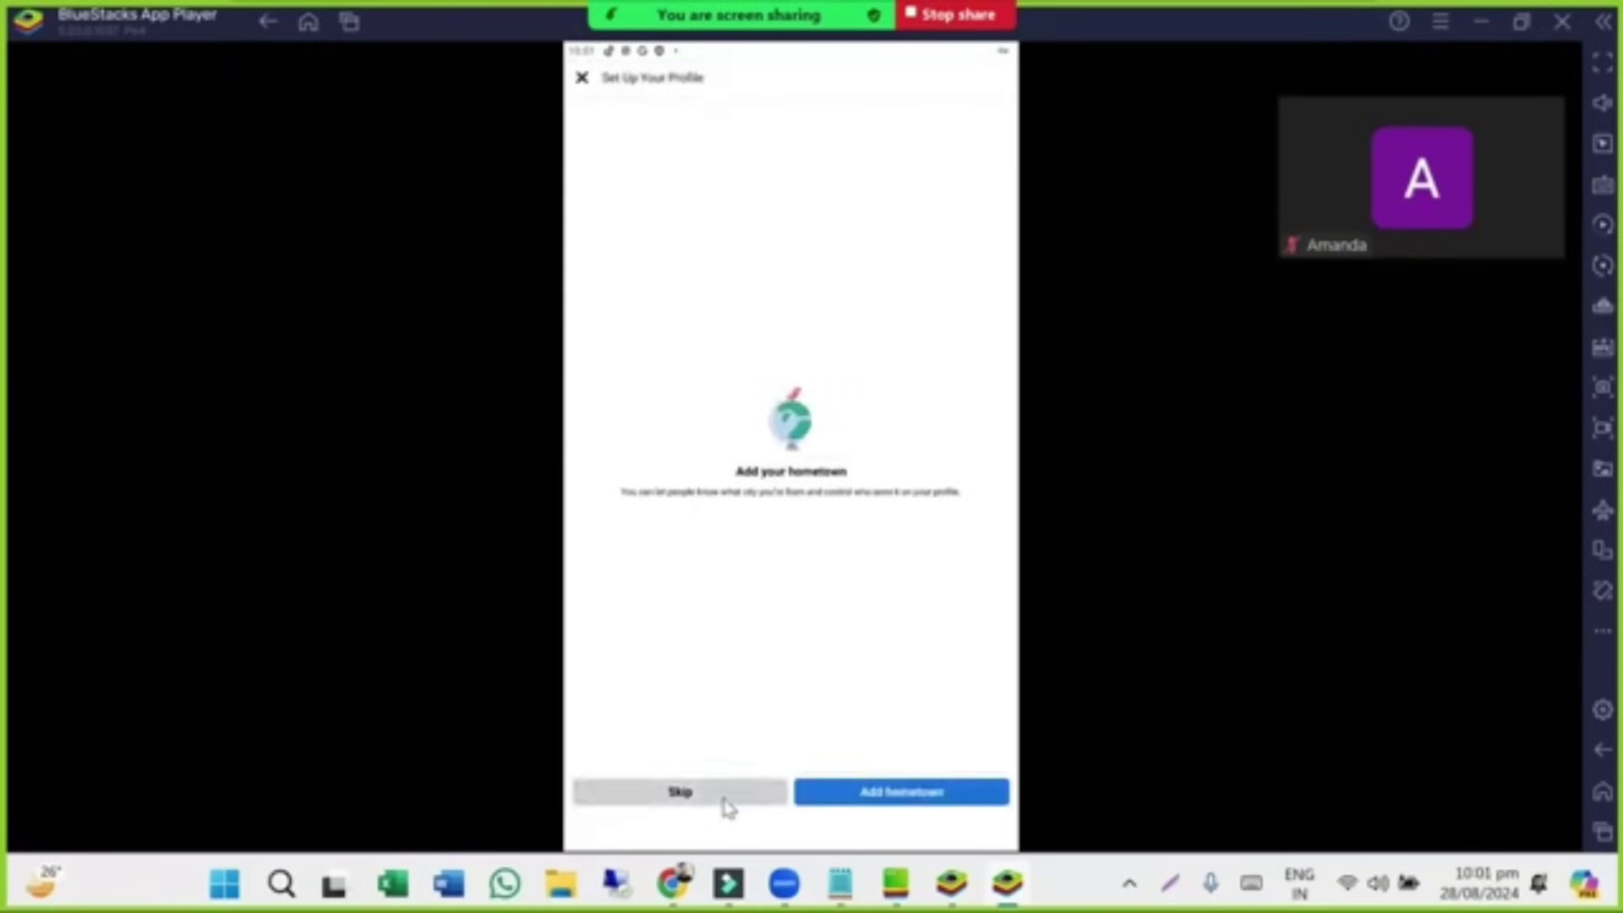
pyautogui.click(736, 807)
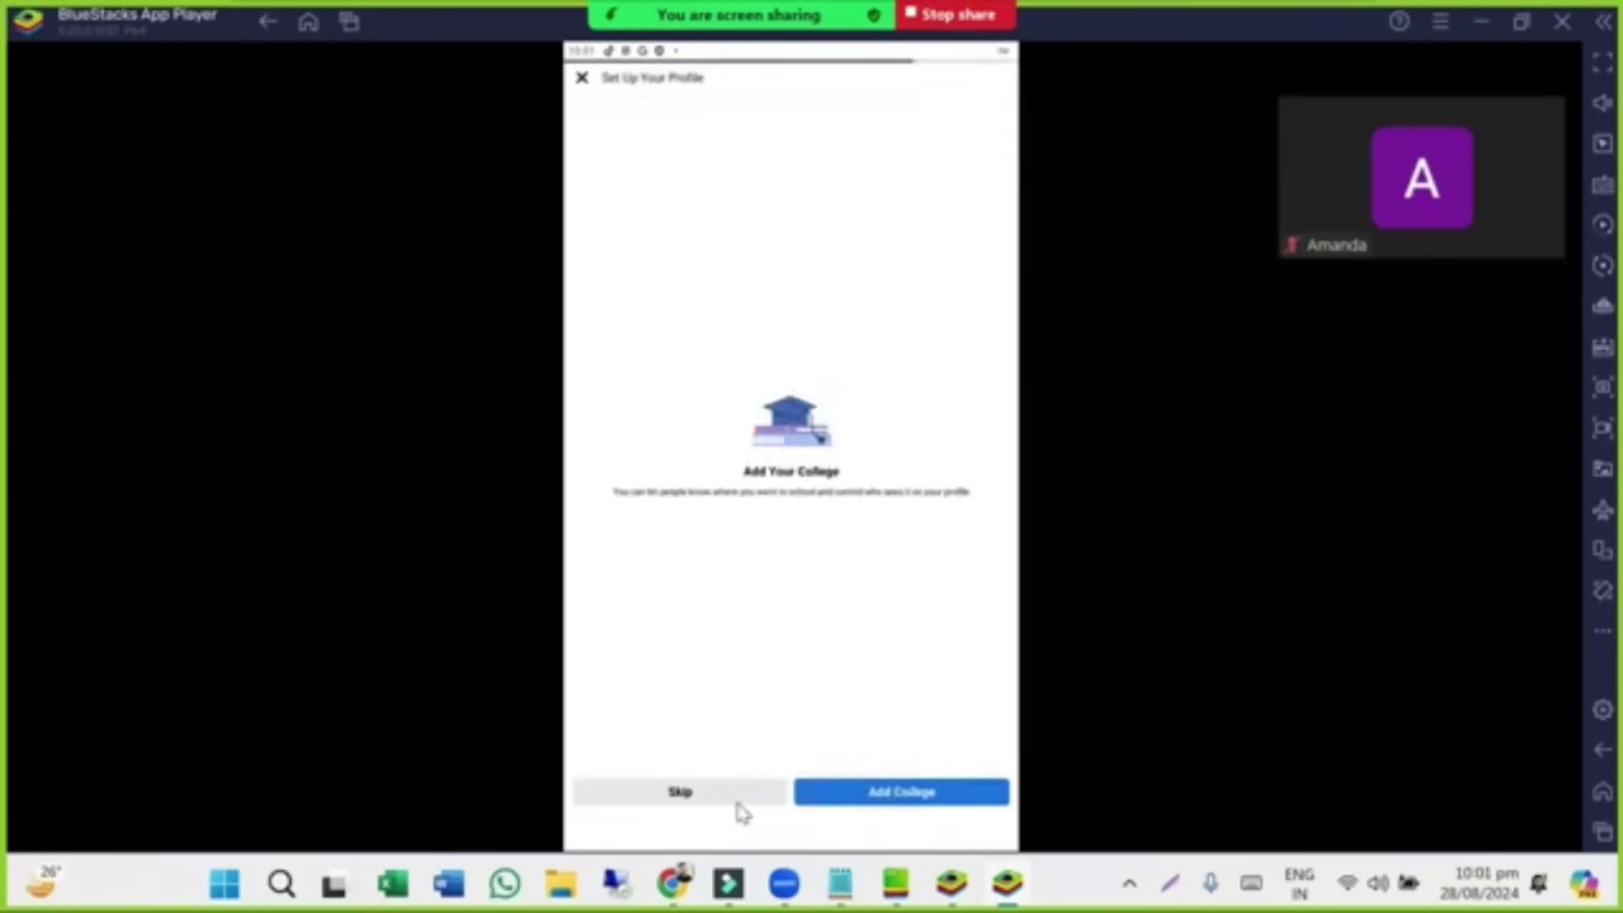
pyautogui.click(740, 808)
pyautogui.click(741, 809)
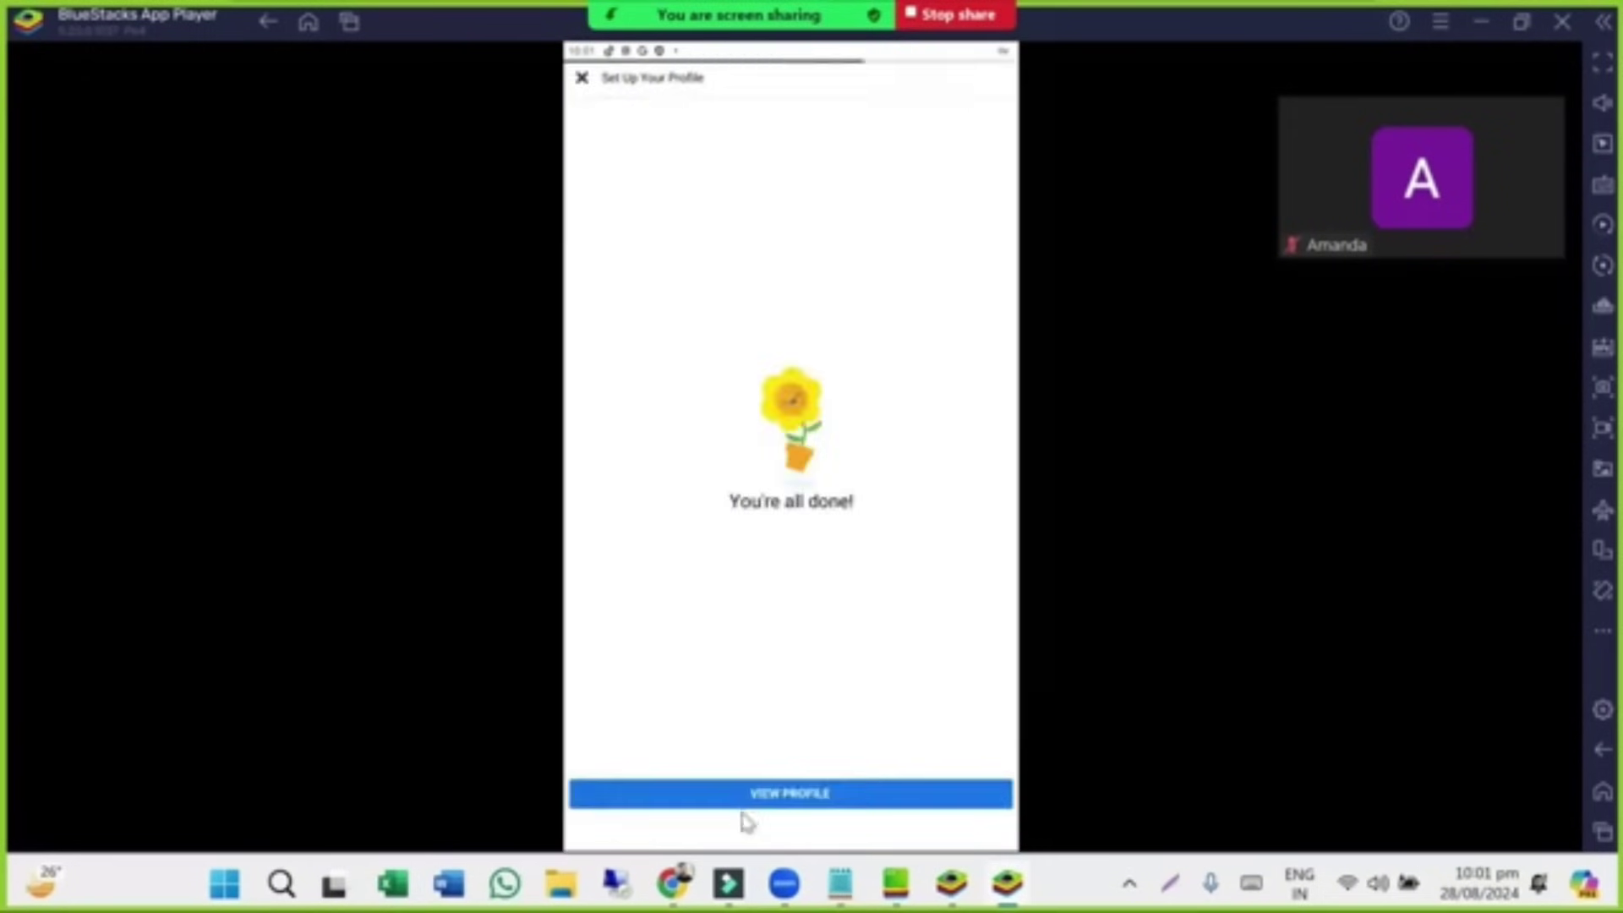
pyautogui.click(746, 798)
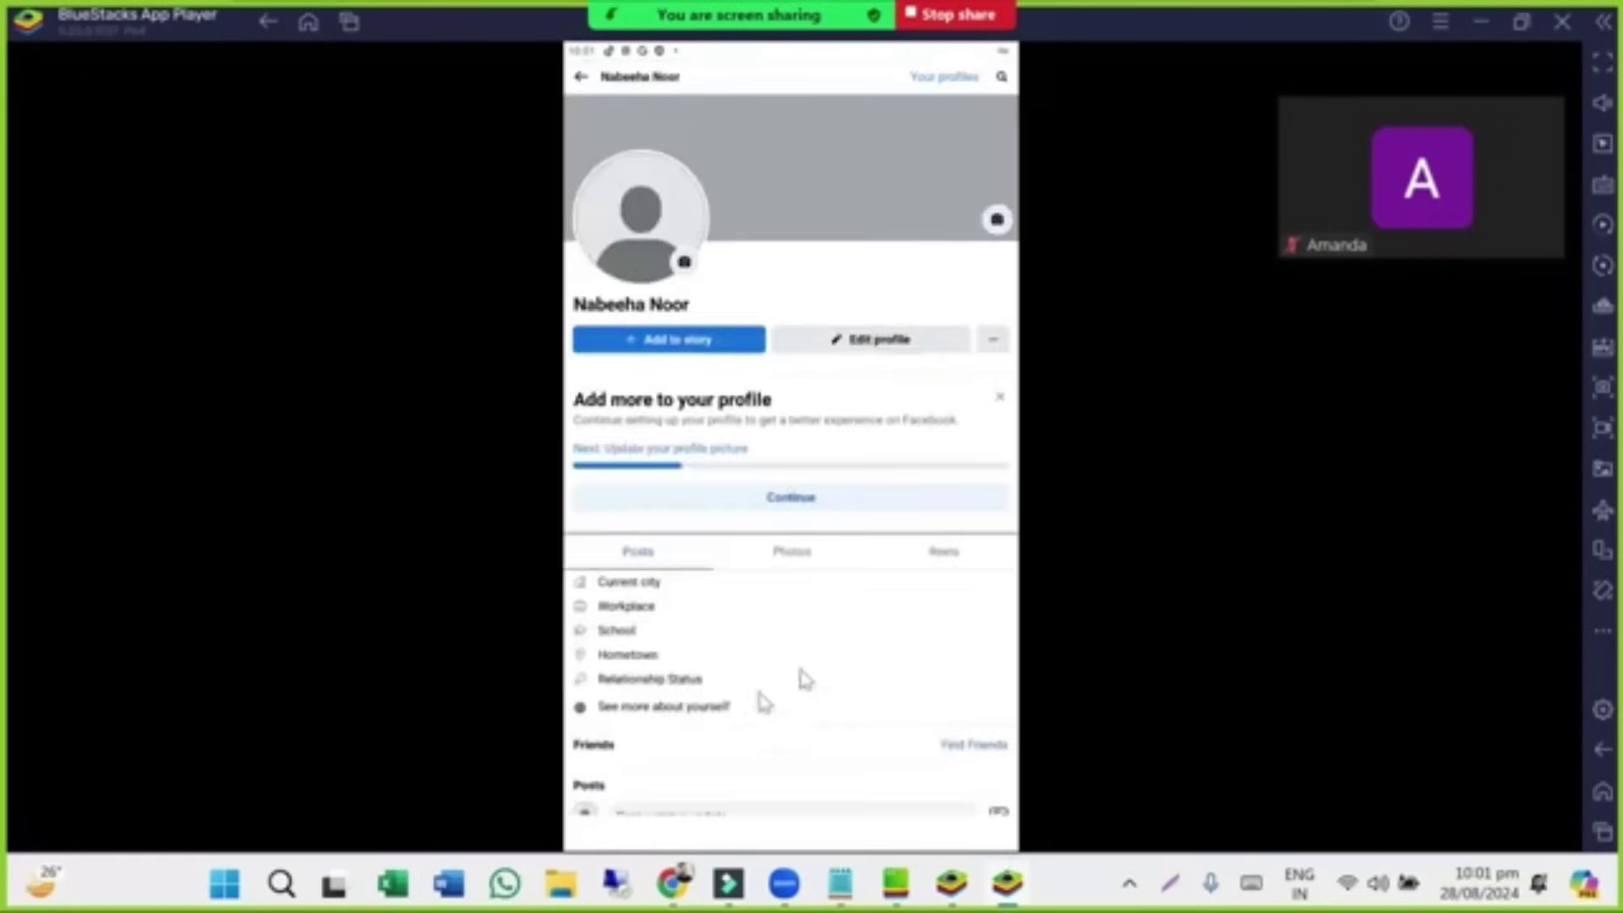
# Set the profile's current city to Chicago, Illinois and save it.
pyautogui.scroll(-3, 773, 655)
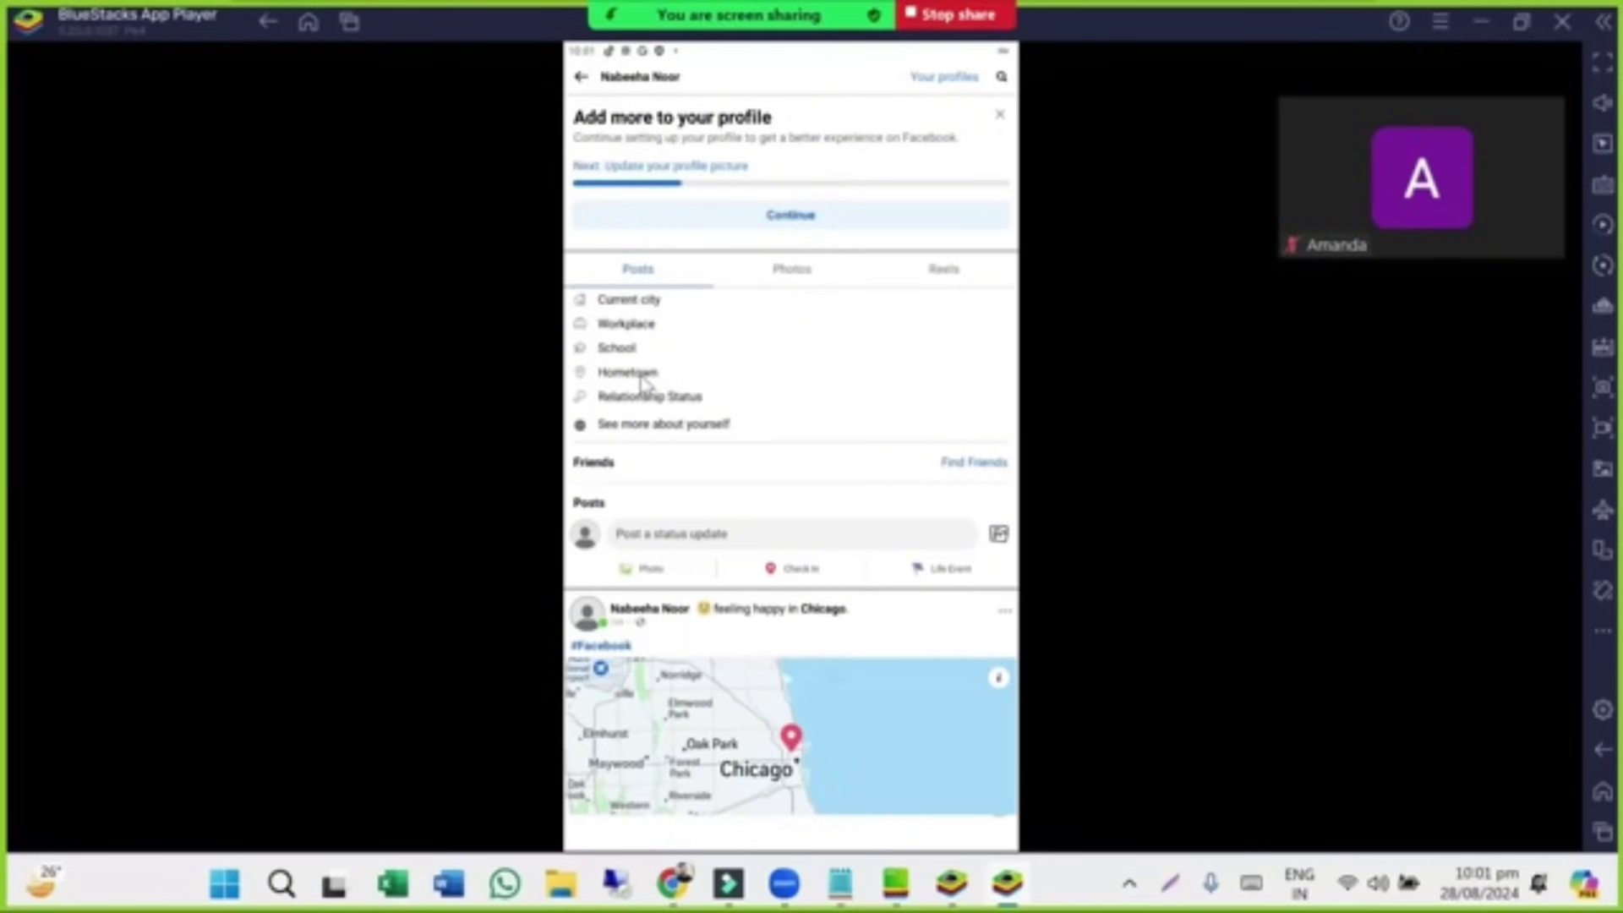
pyautogui.click(627, 302)
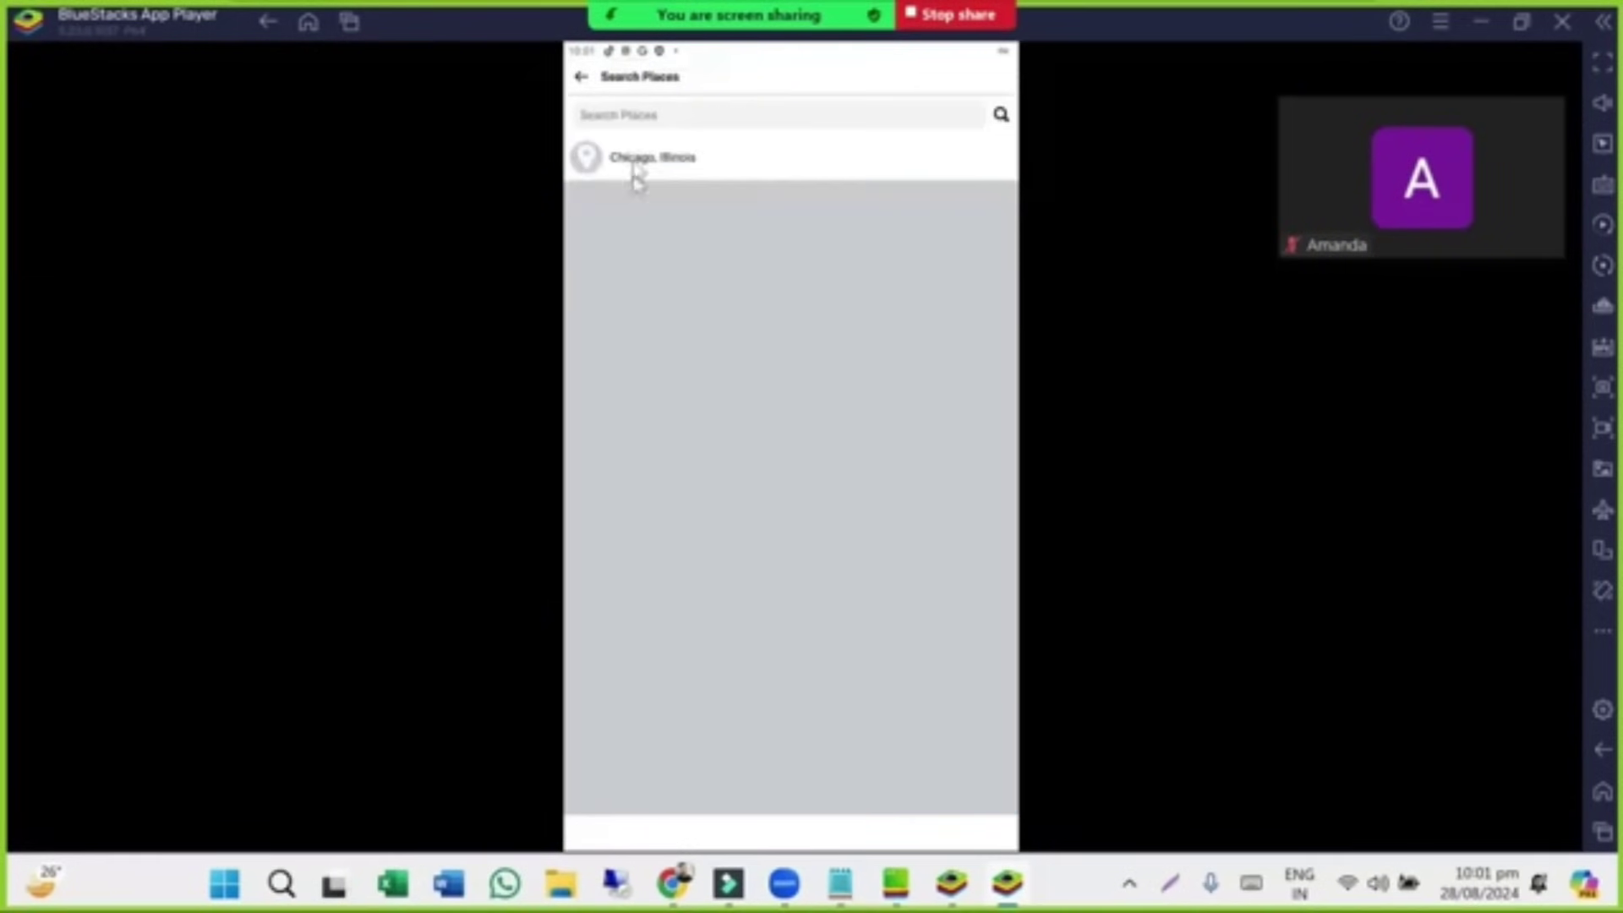
pyautogui.click(643, 168)
pyautogui.click(850, 795)
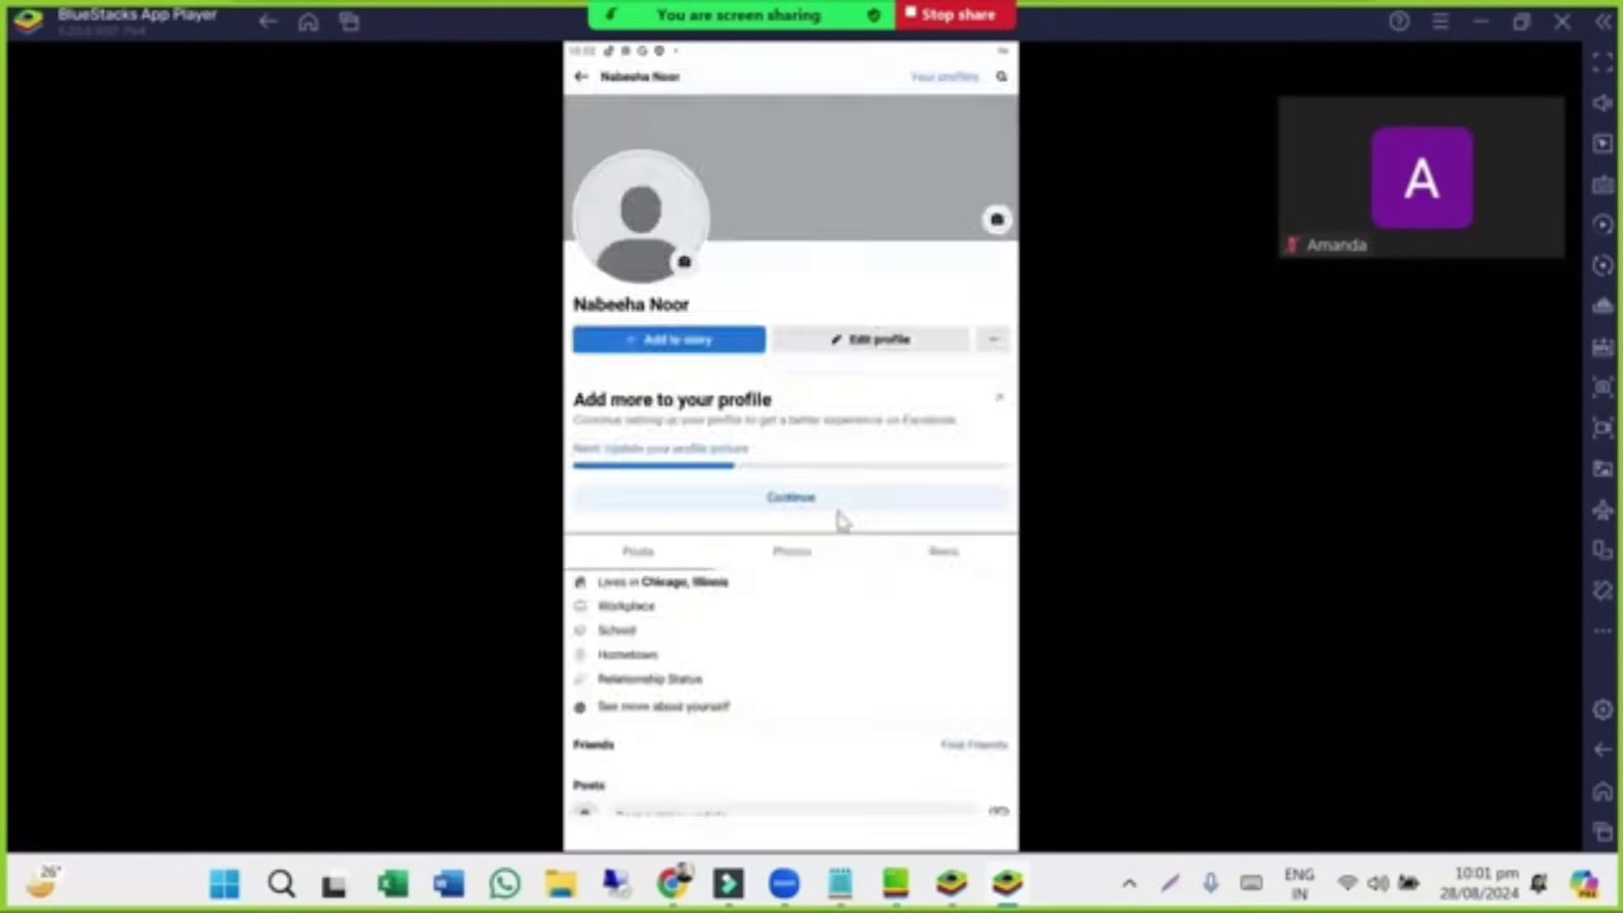
# Set the profile's hometown to Usa River, Arusha, Tanzania.
pyautogui.scroll(-4, 695, 612)
pyautogui.click(617, 372)
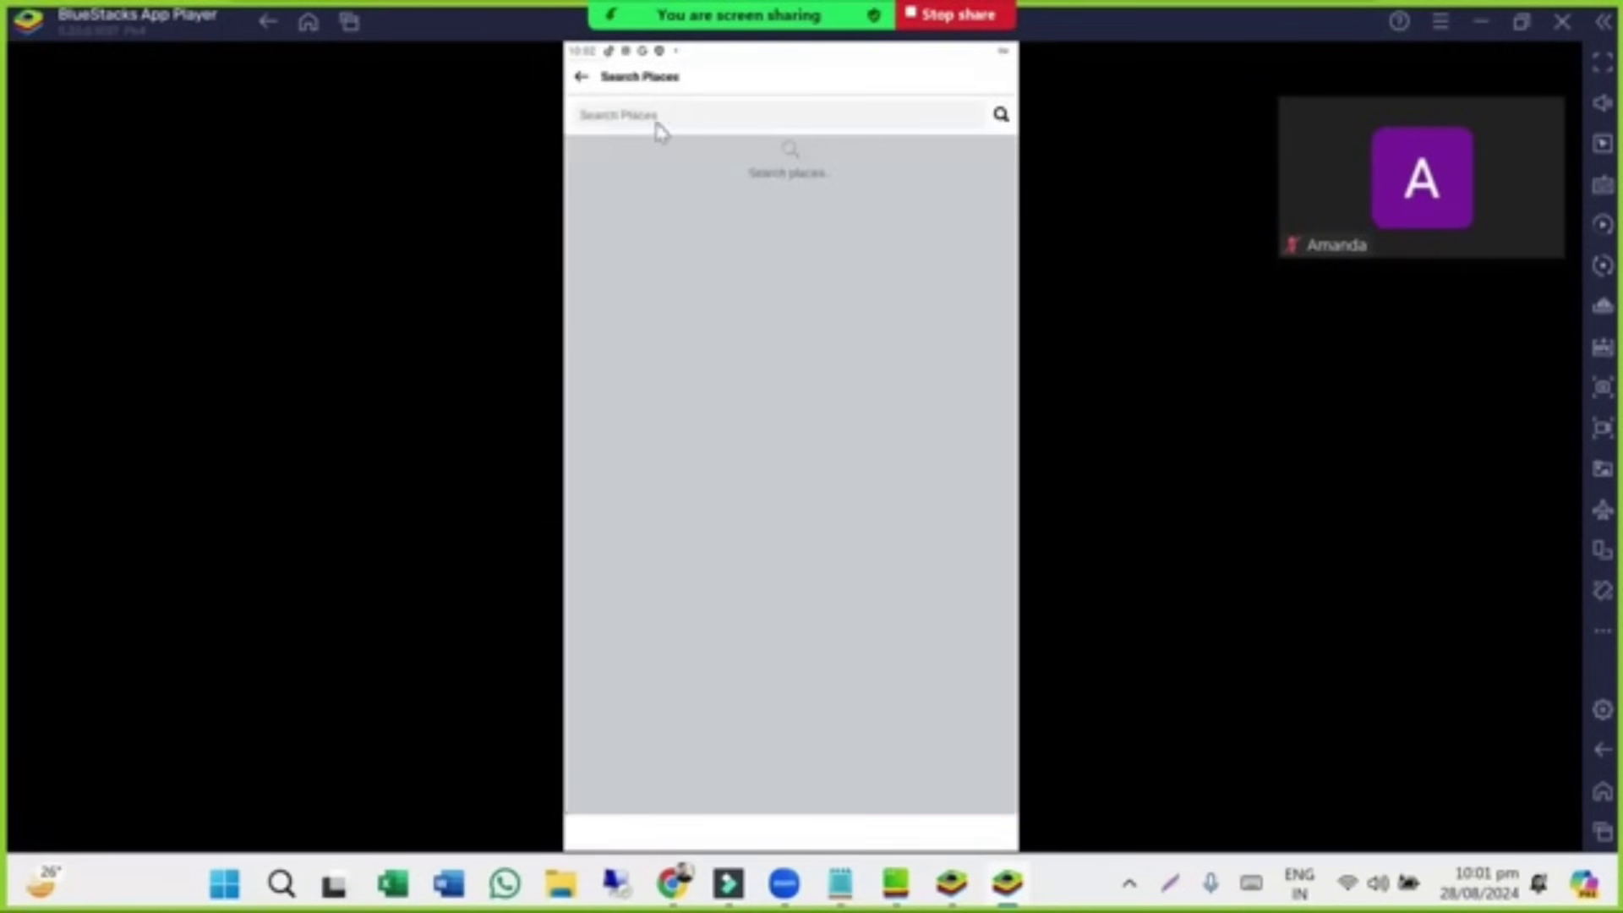
pyautogui.click(658, 125)
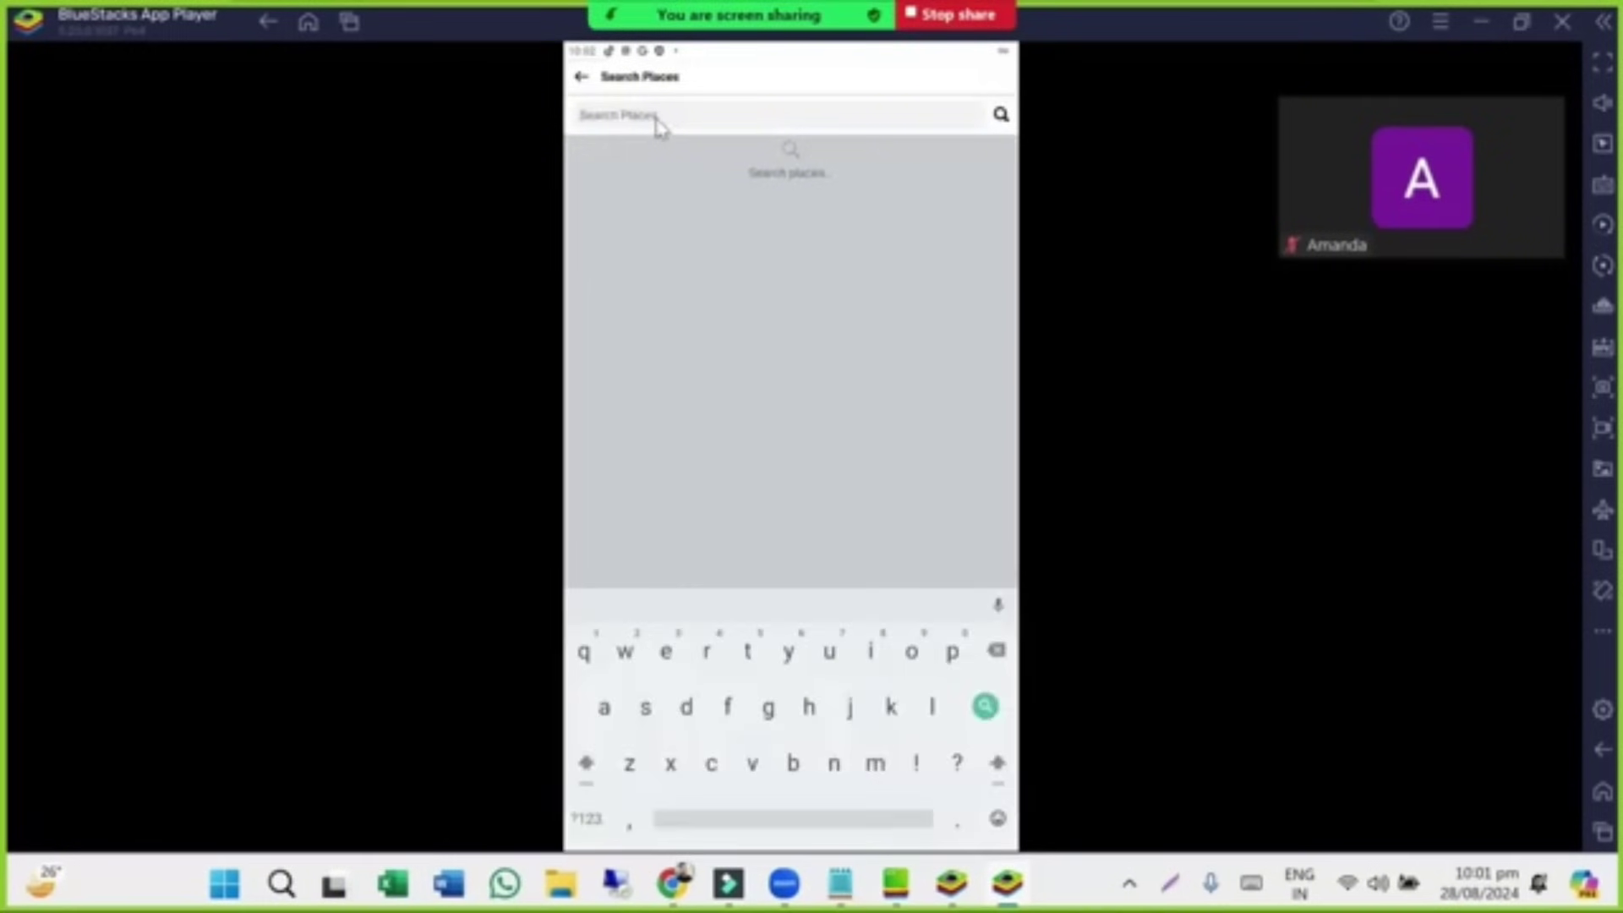
pyautogui.write('a')
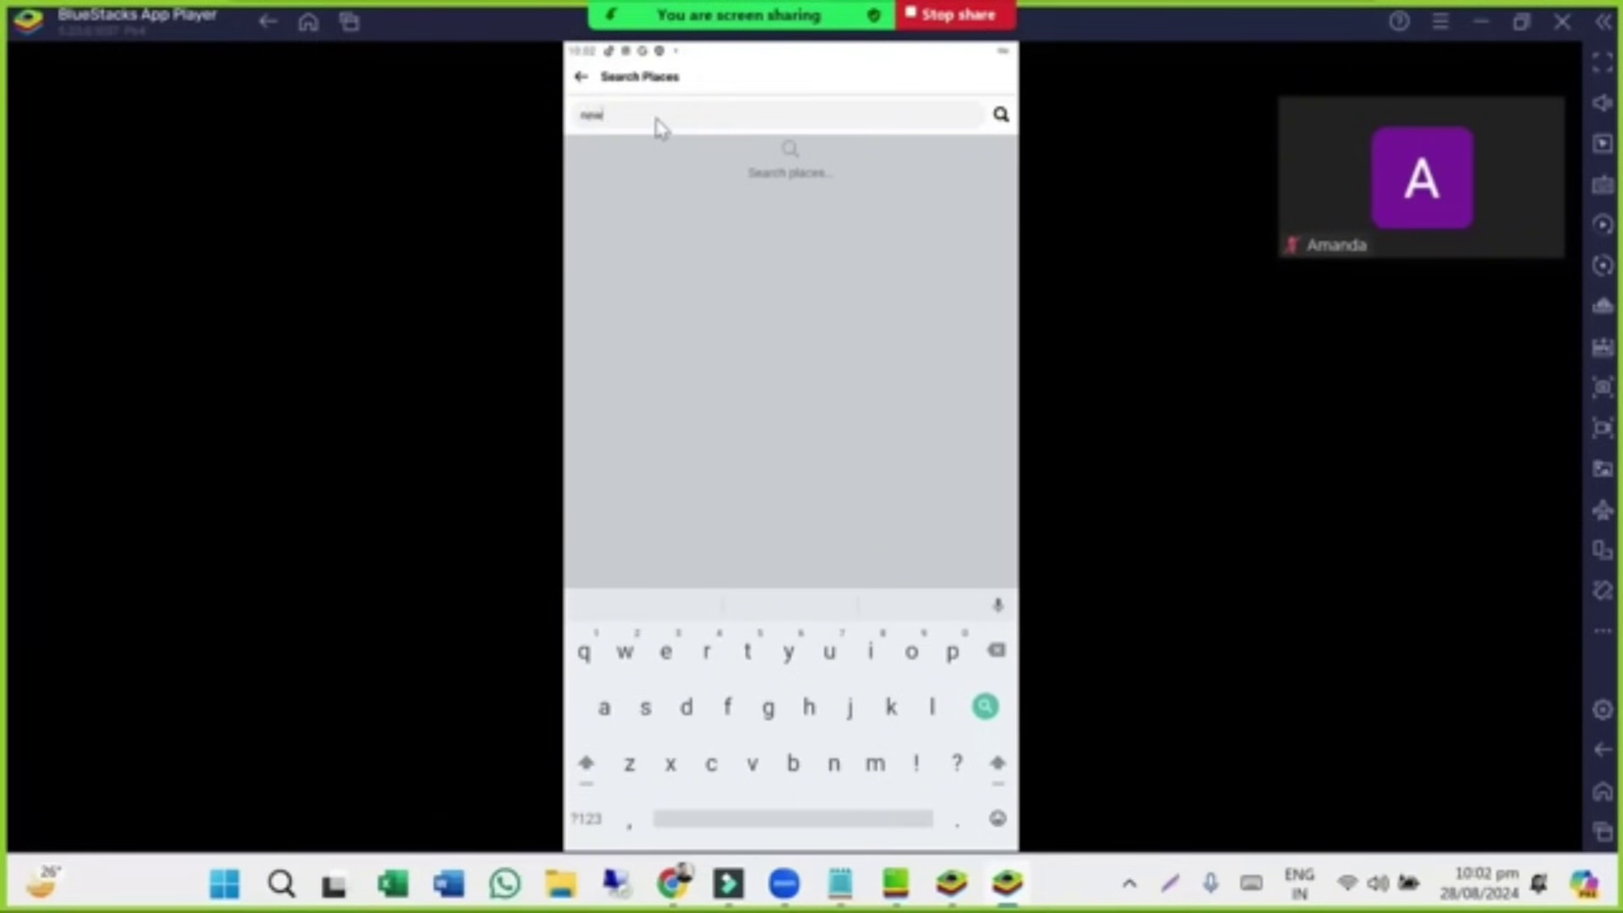
pyautogui.press('BackSpace')
pyautogui.press('BackSpace')
pyautogui.press('BackSpace')
pyautogui.press('Escape')
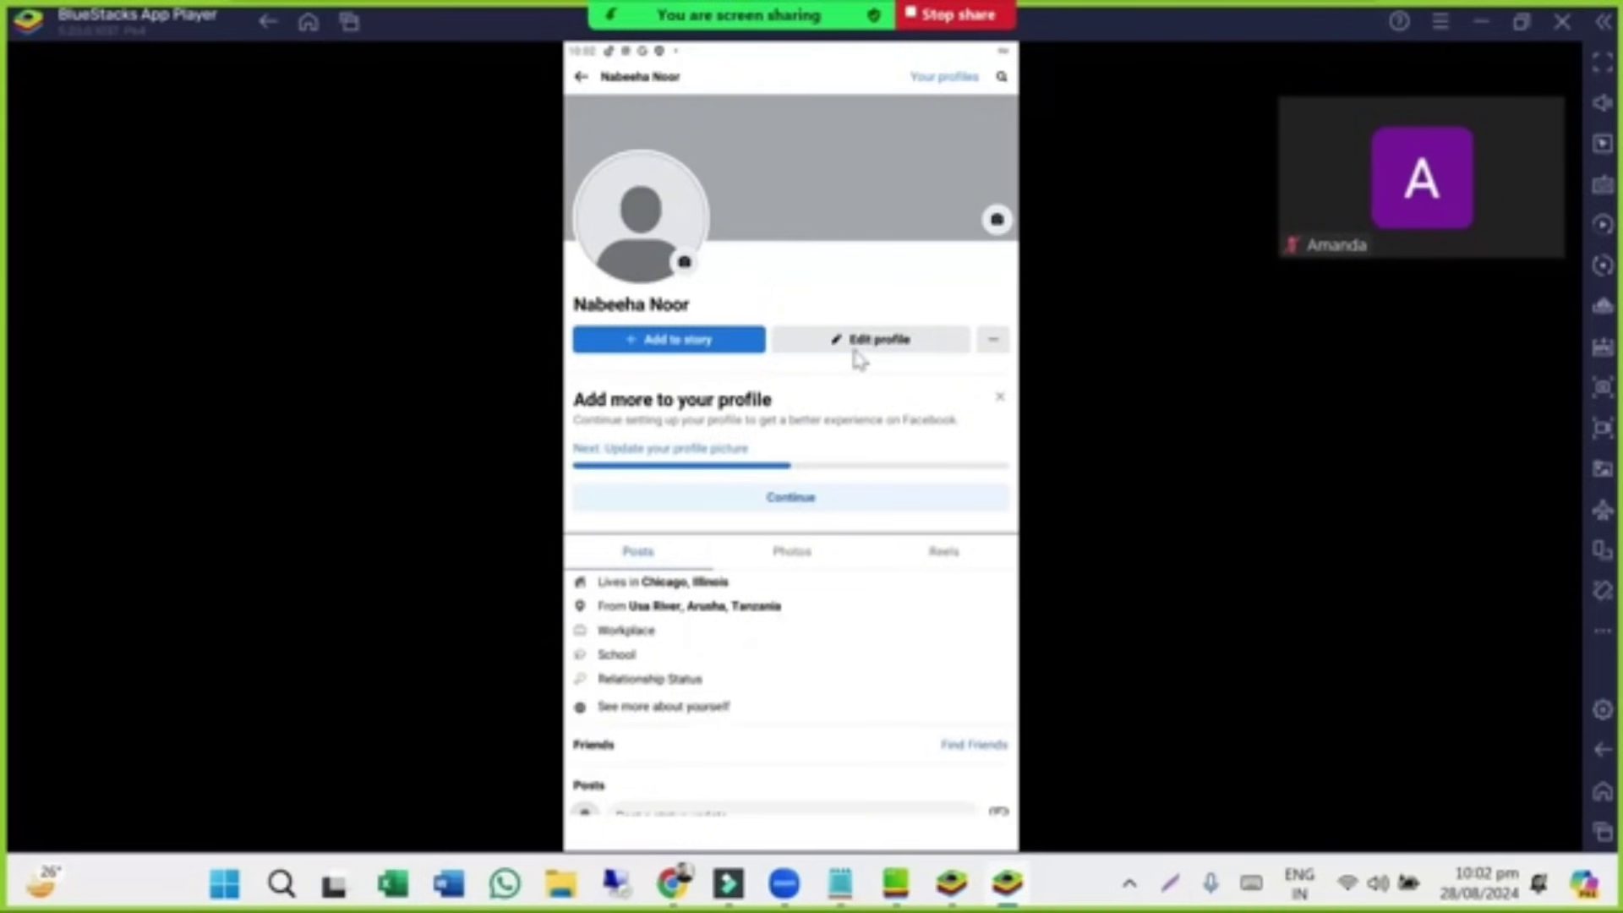
# Leave the profile, open the account settings and check the personal and account information.
pyautogui.click(580, 76)
pyautogui.click(997, 74)
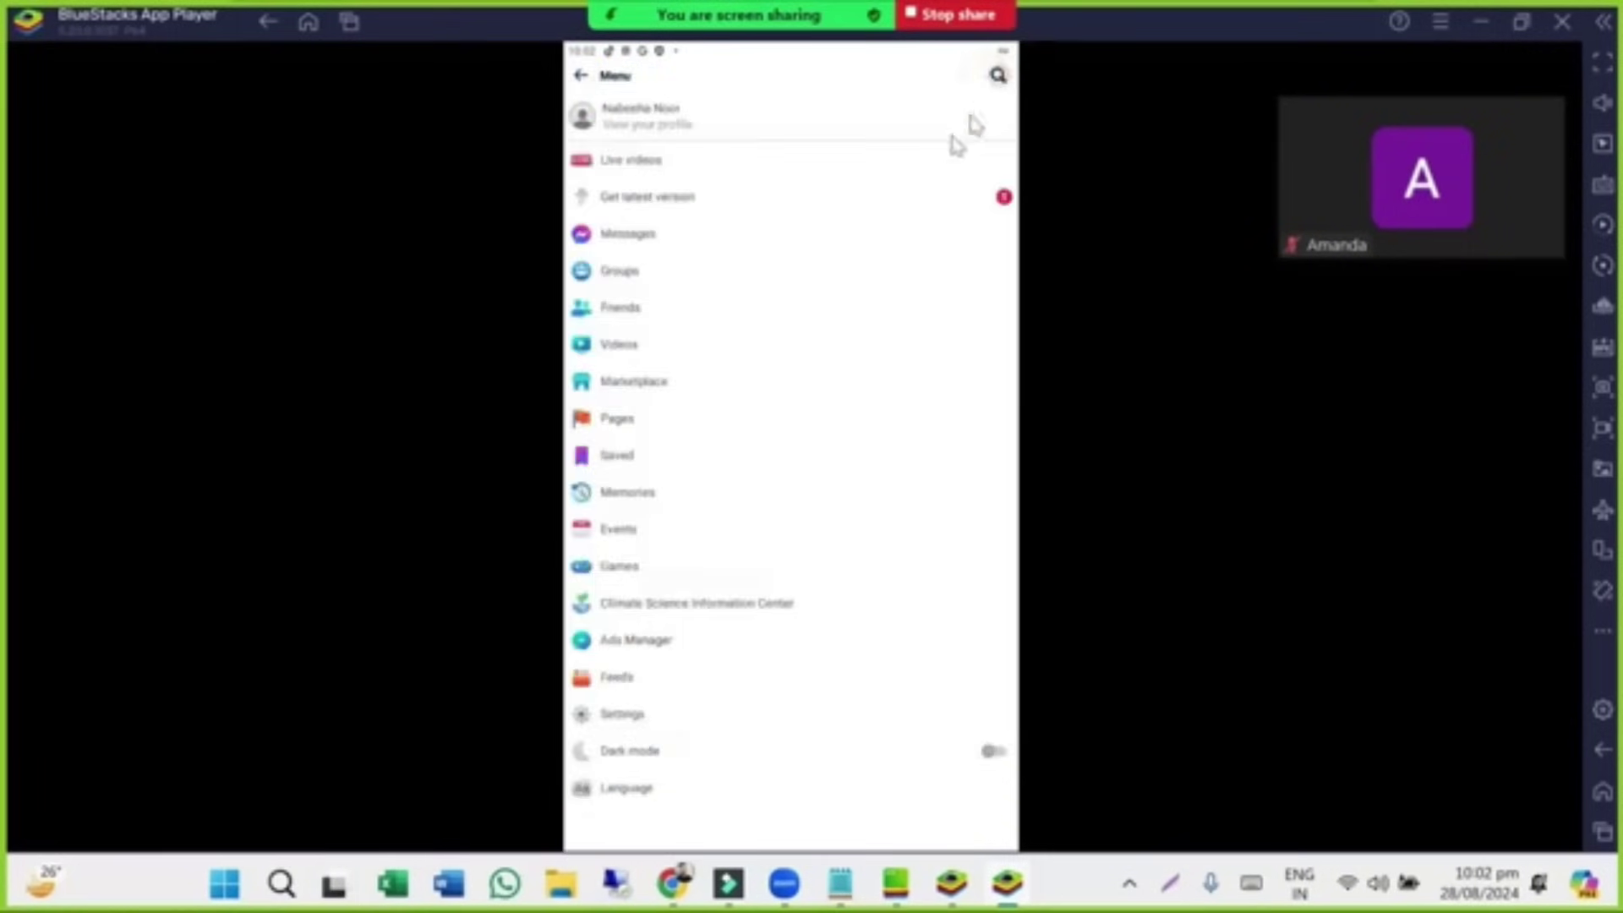
pyautogui.click(633, 715)
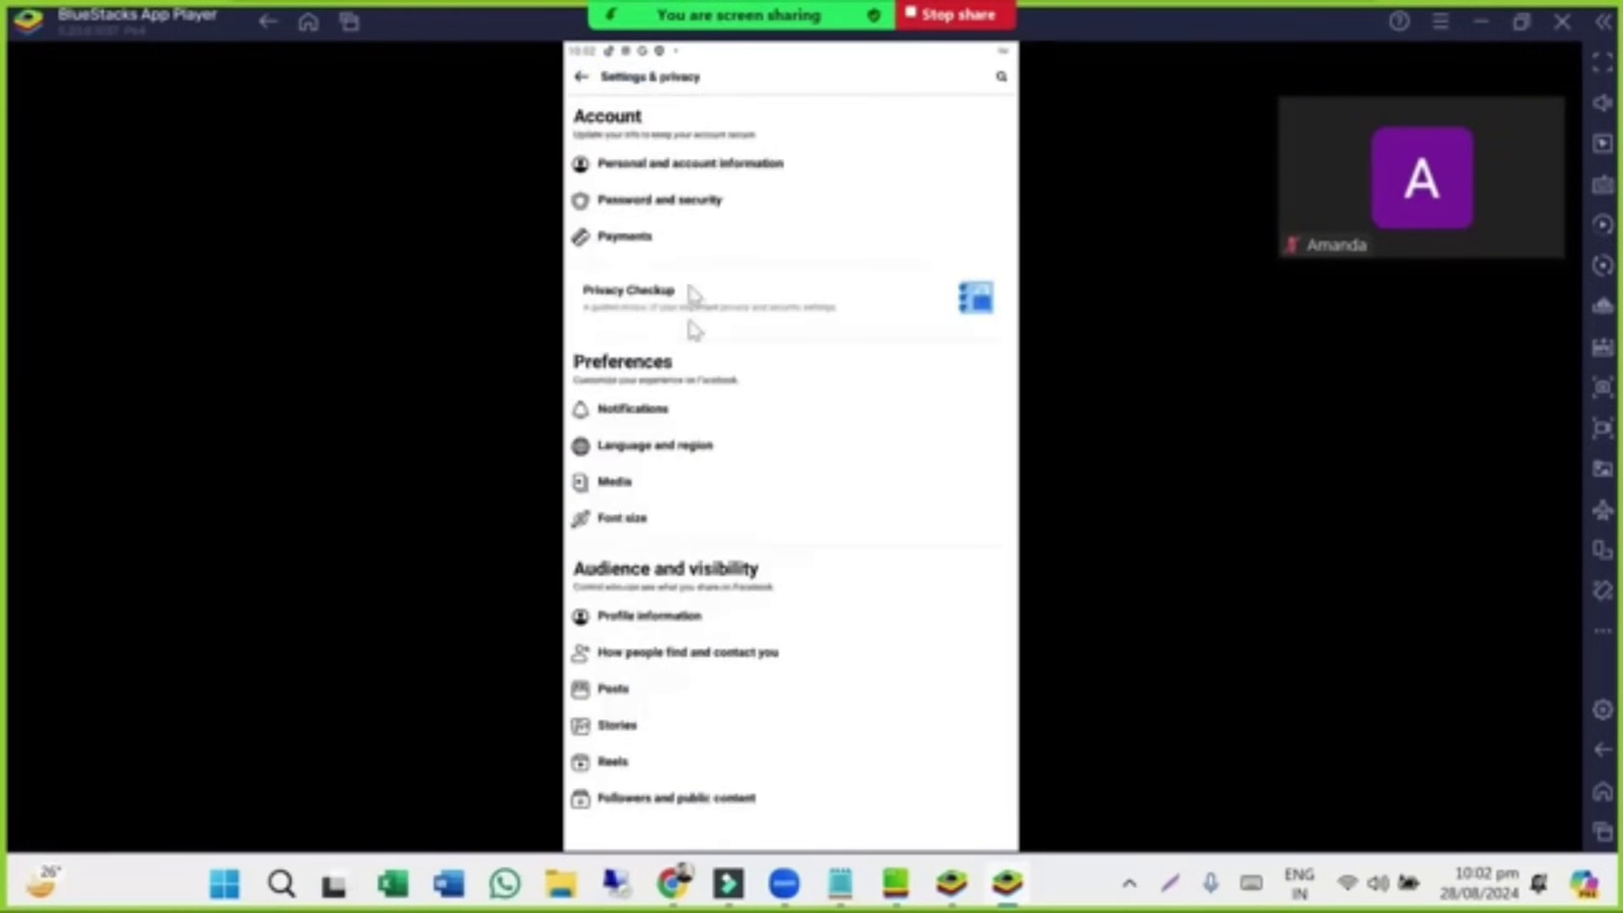
pyautogui.click(698, 169)
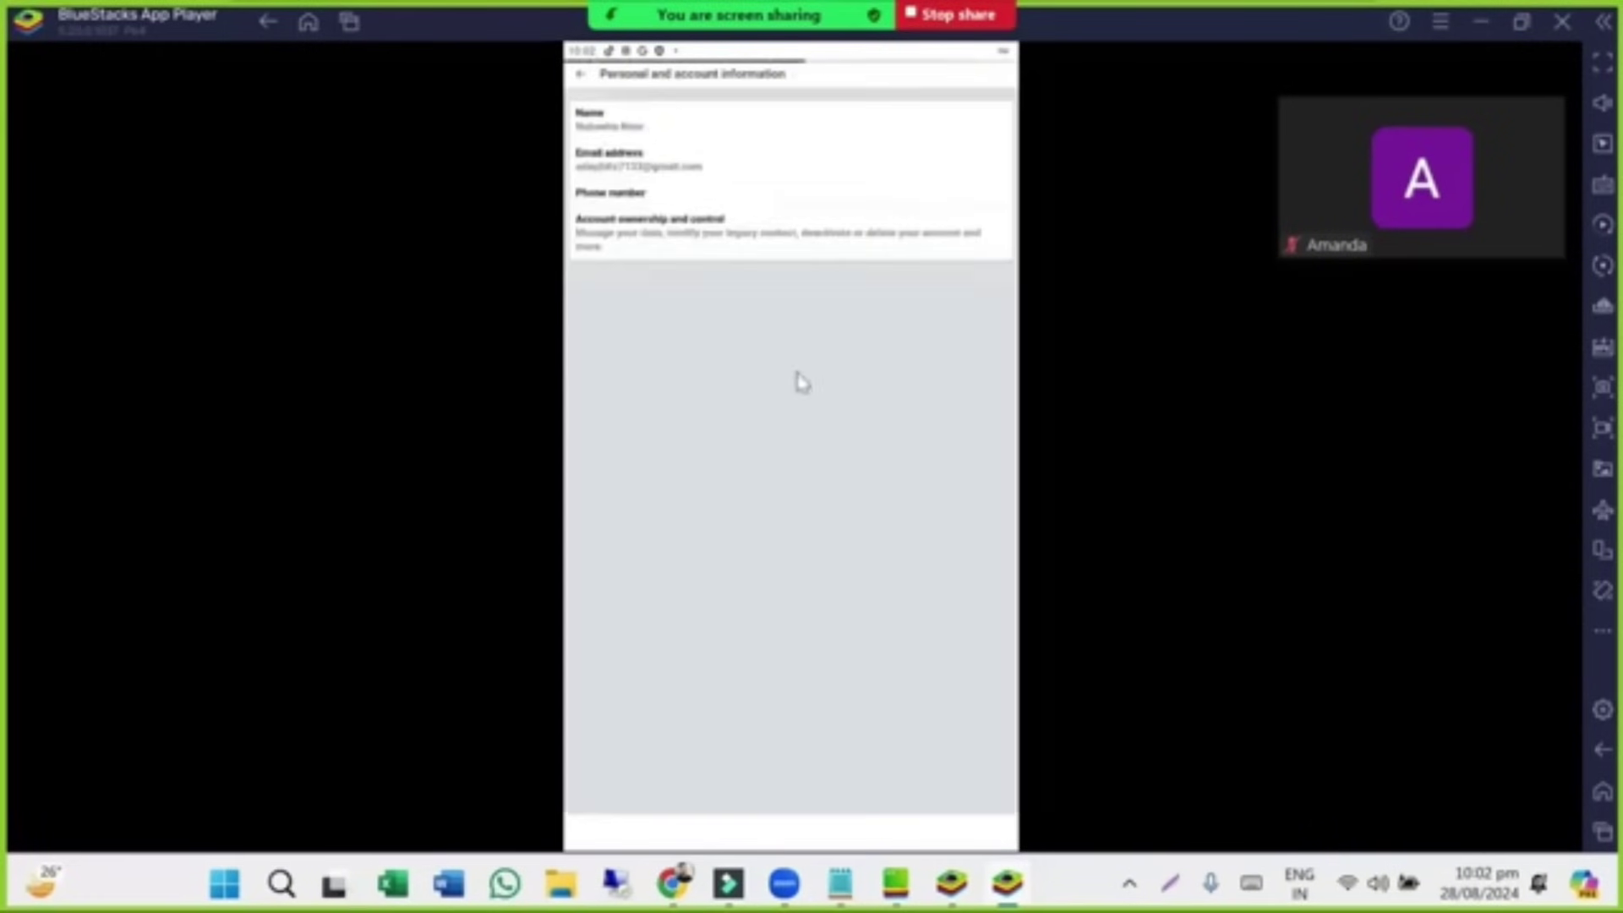
pyautogui.click(580, 74)
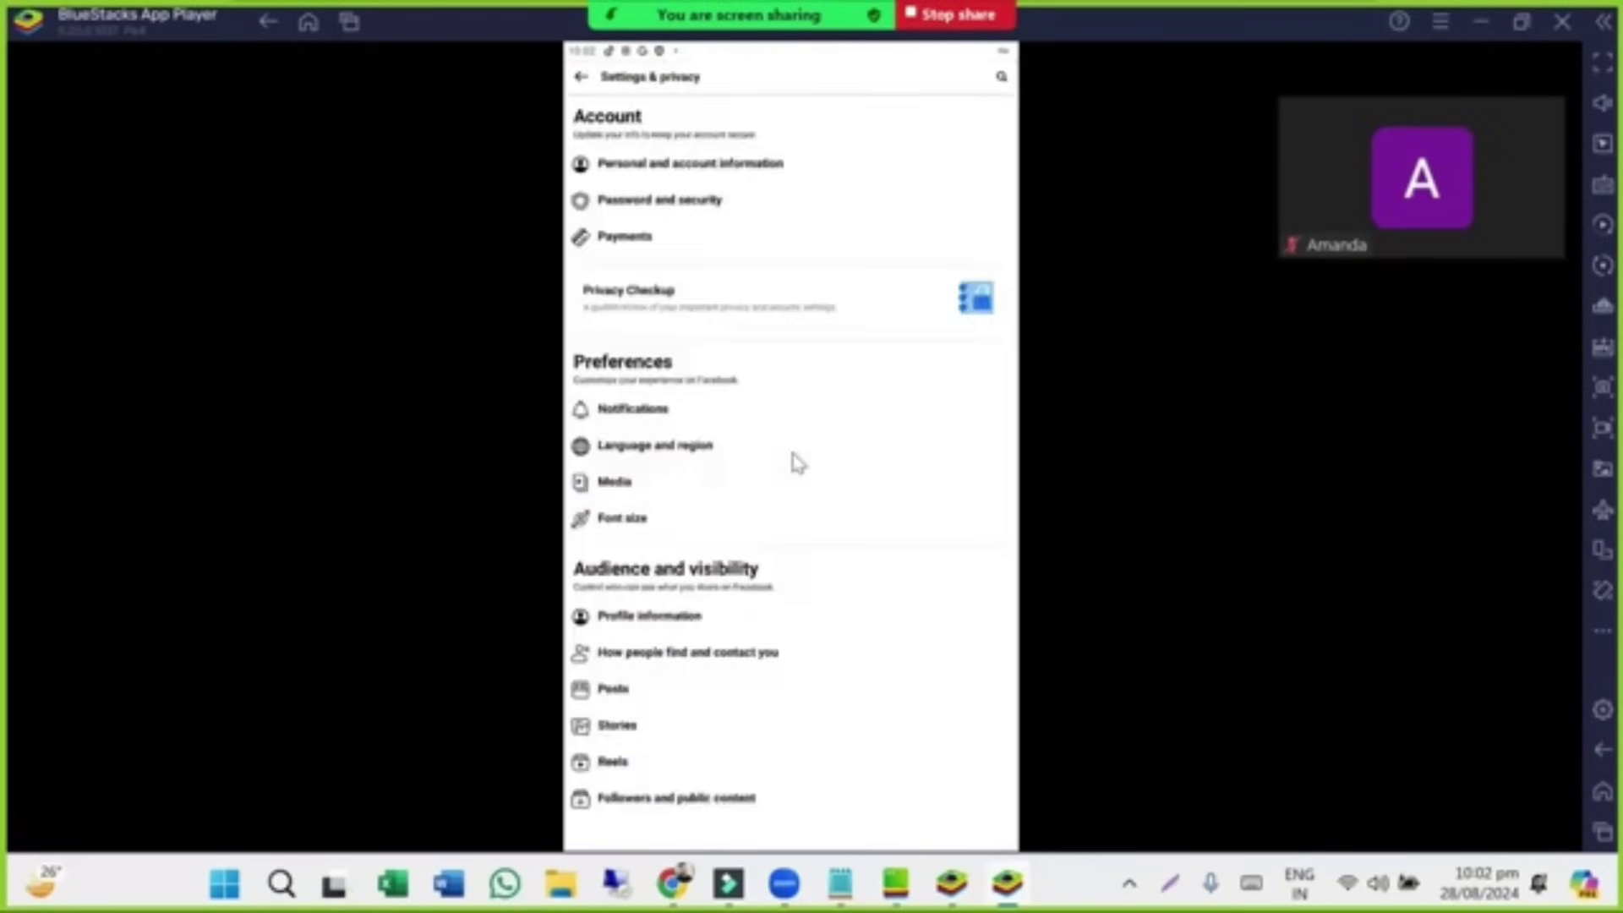
# Check the profile information under Audience and visibility, and return to the news feed.
pyautogui.scroll(-3, 734, 415)
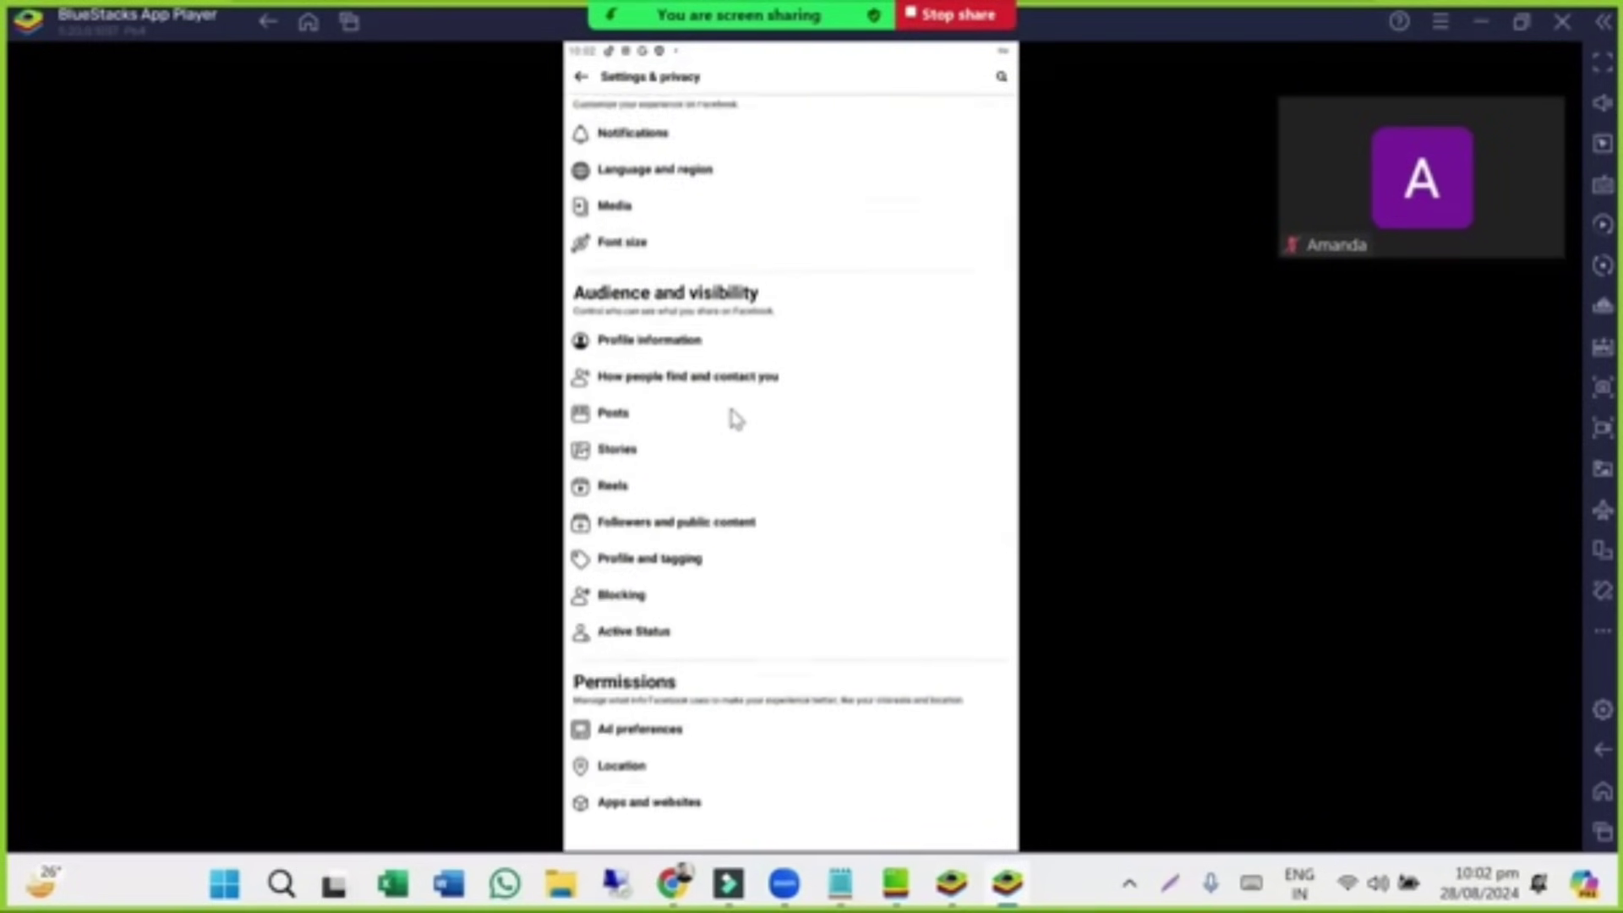
pyautogui.click(684, 325)
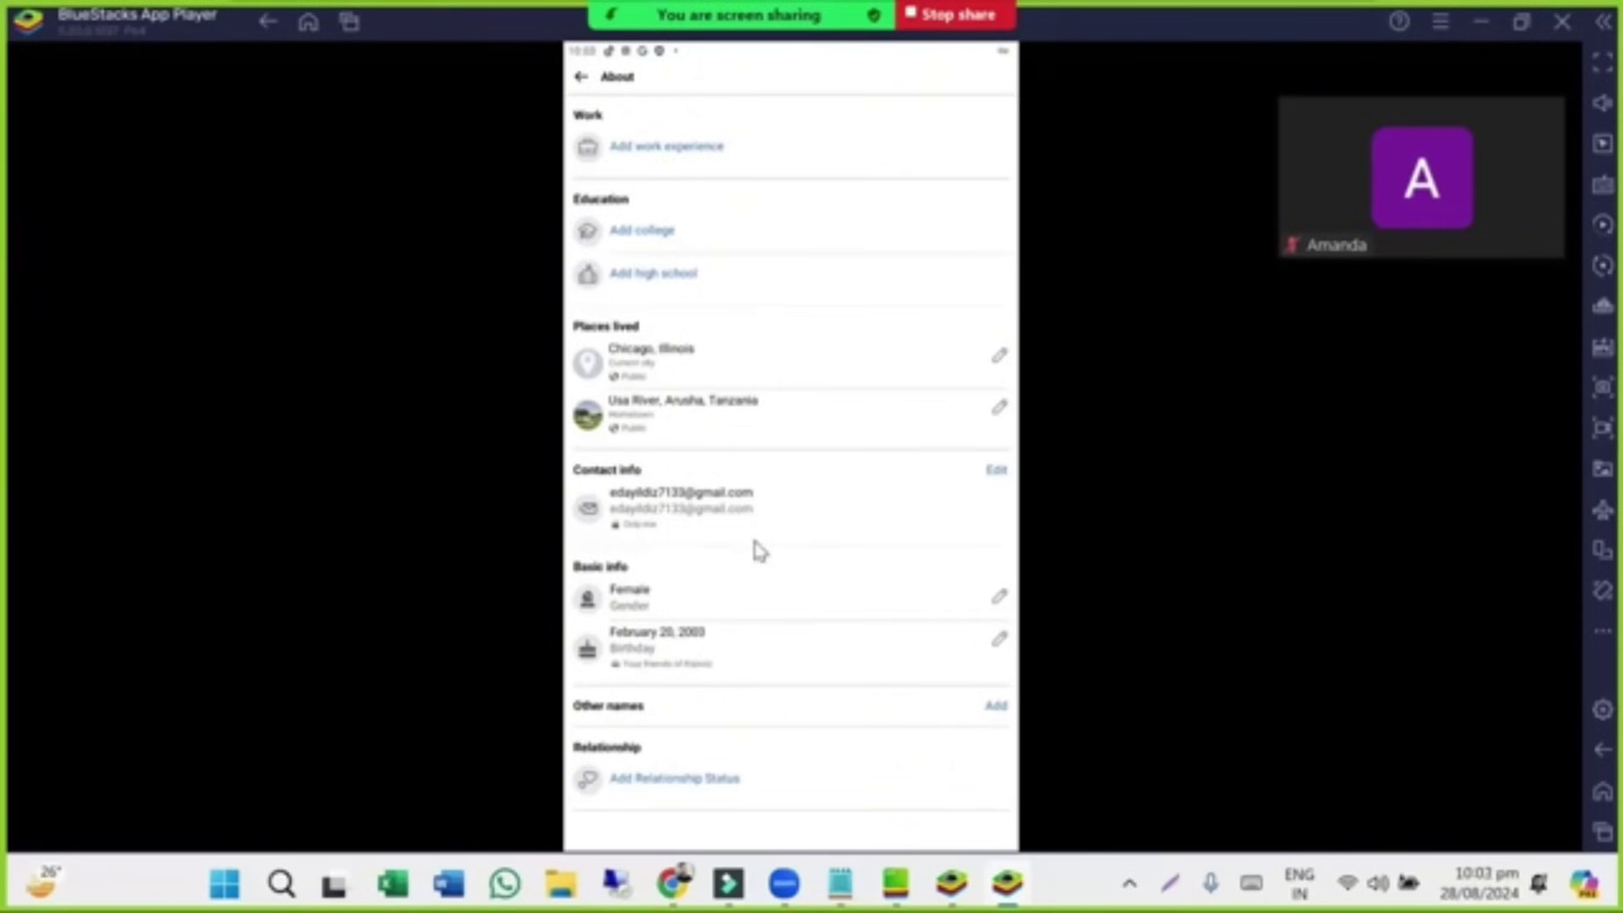
pyautogui.click(577, 133)
pyautogui.click(582, 80)
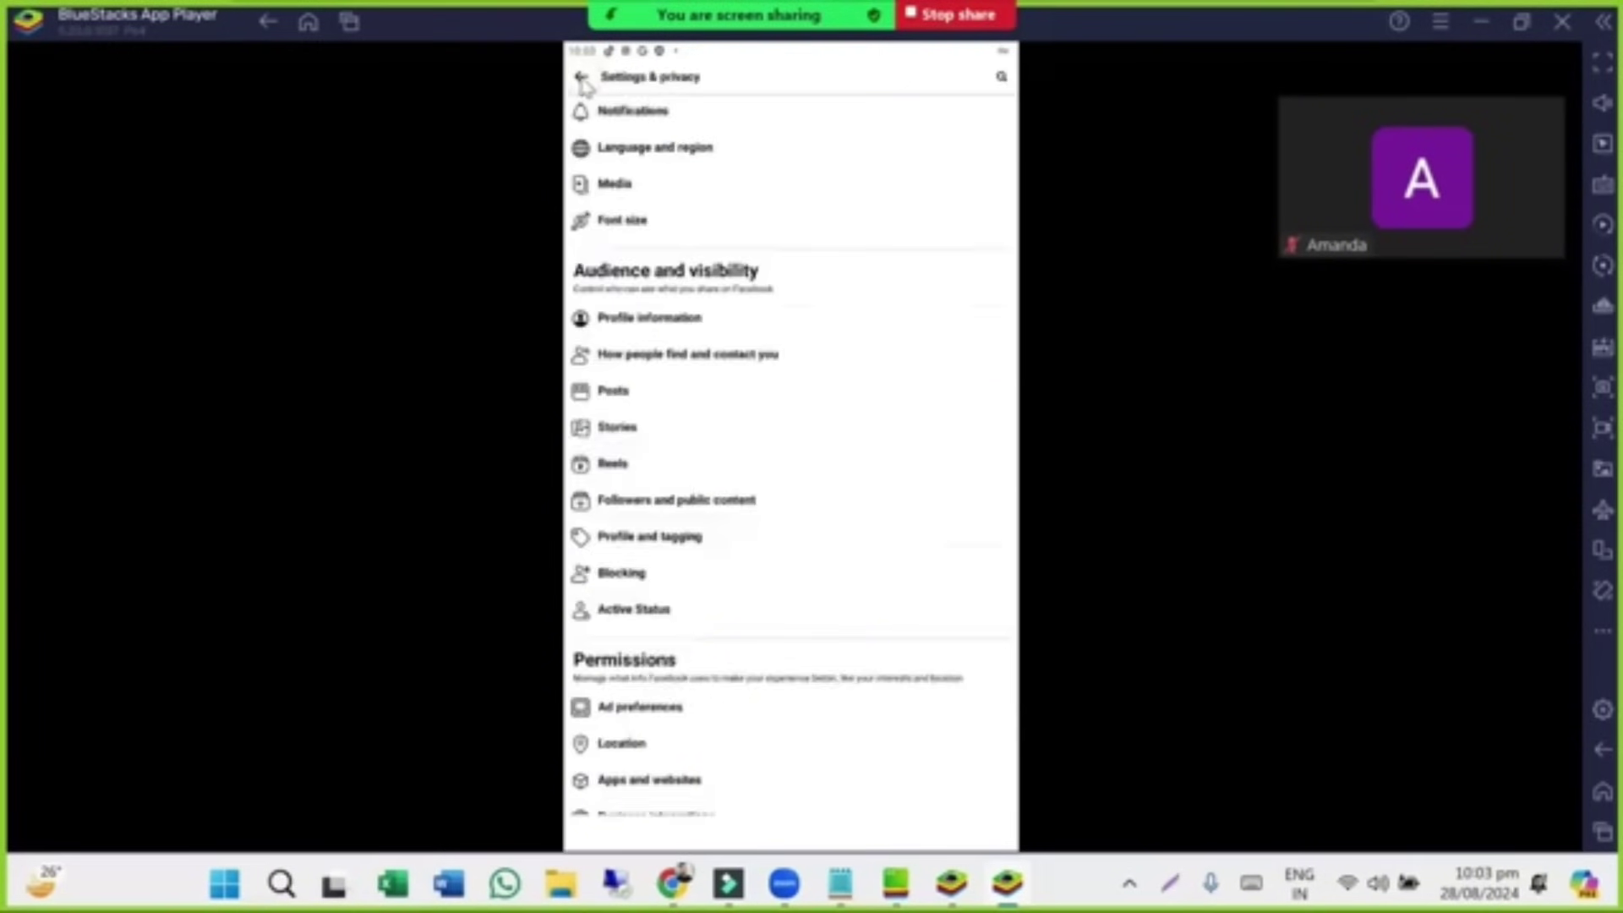
pyautogui.click(583, 79)
pyautogui.click(582, 79)
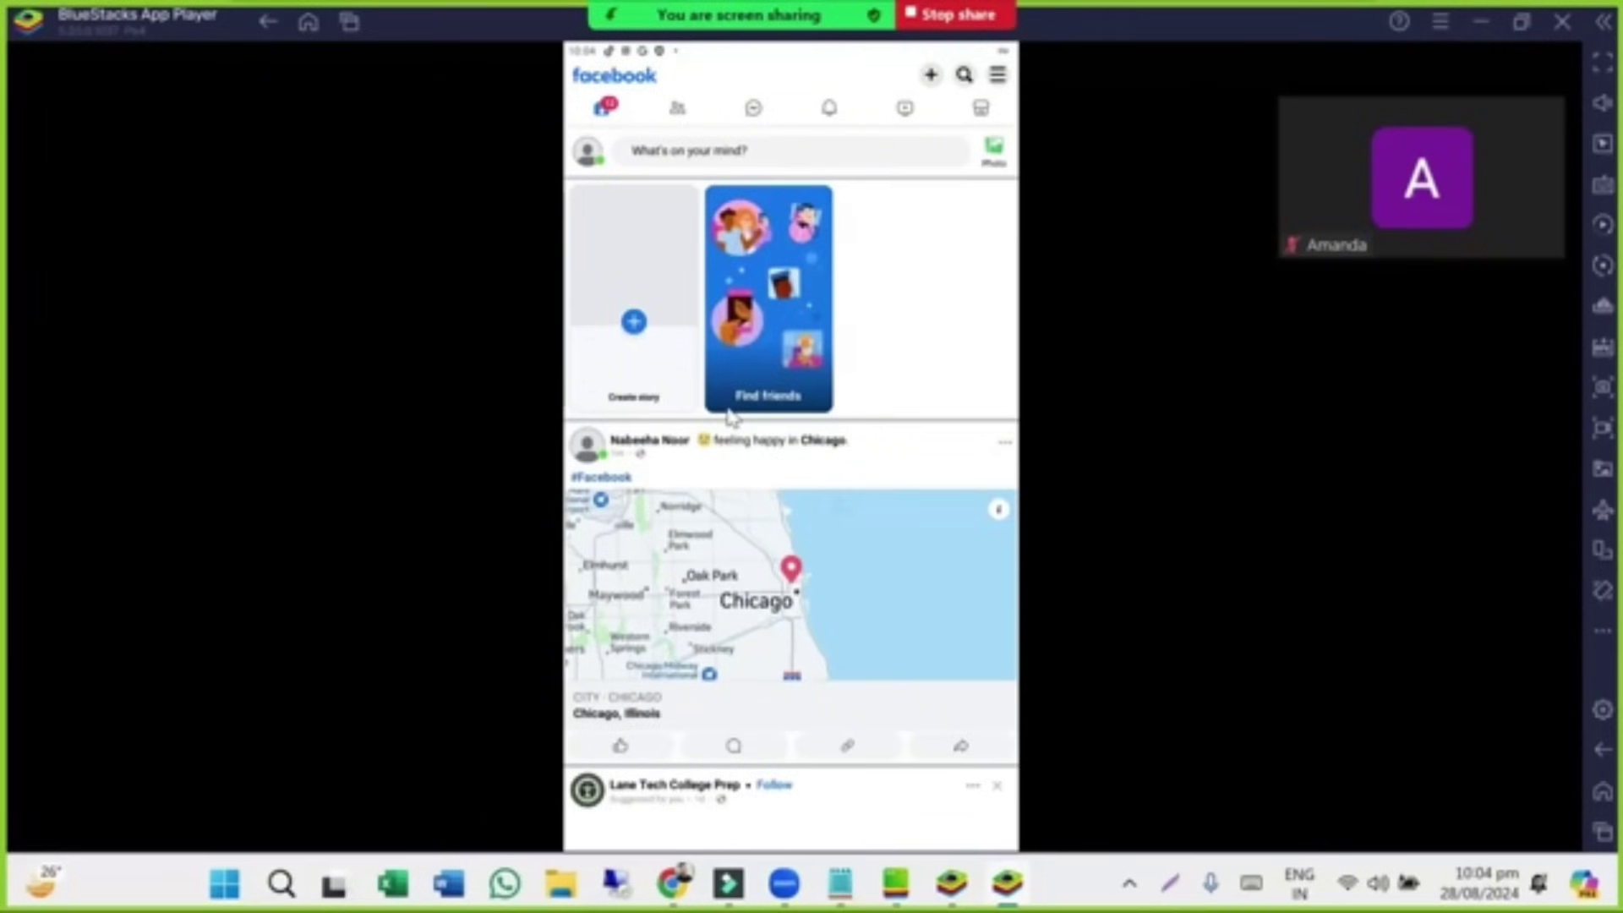
# Reopen the profile information from the settings and review the places lived, contact info and basic info.
pyautogui.click(996, 77)
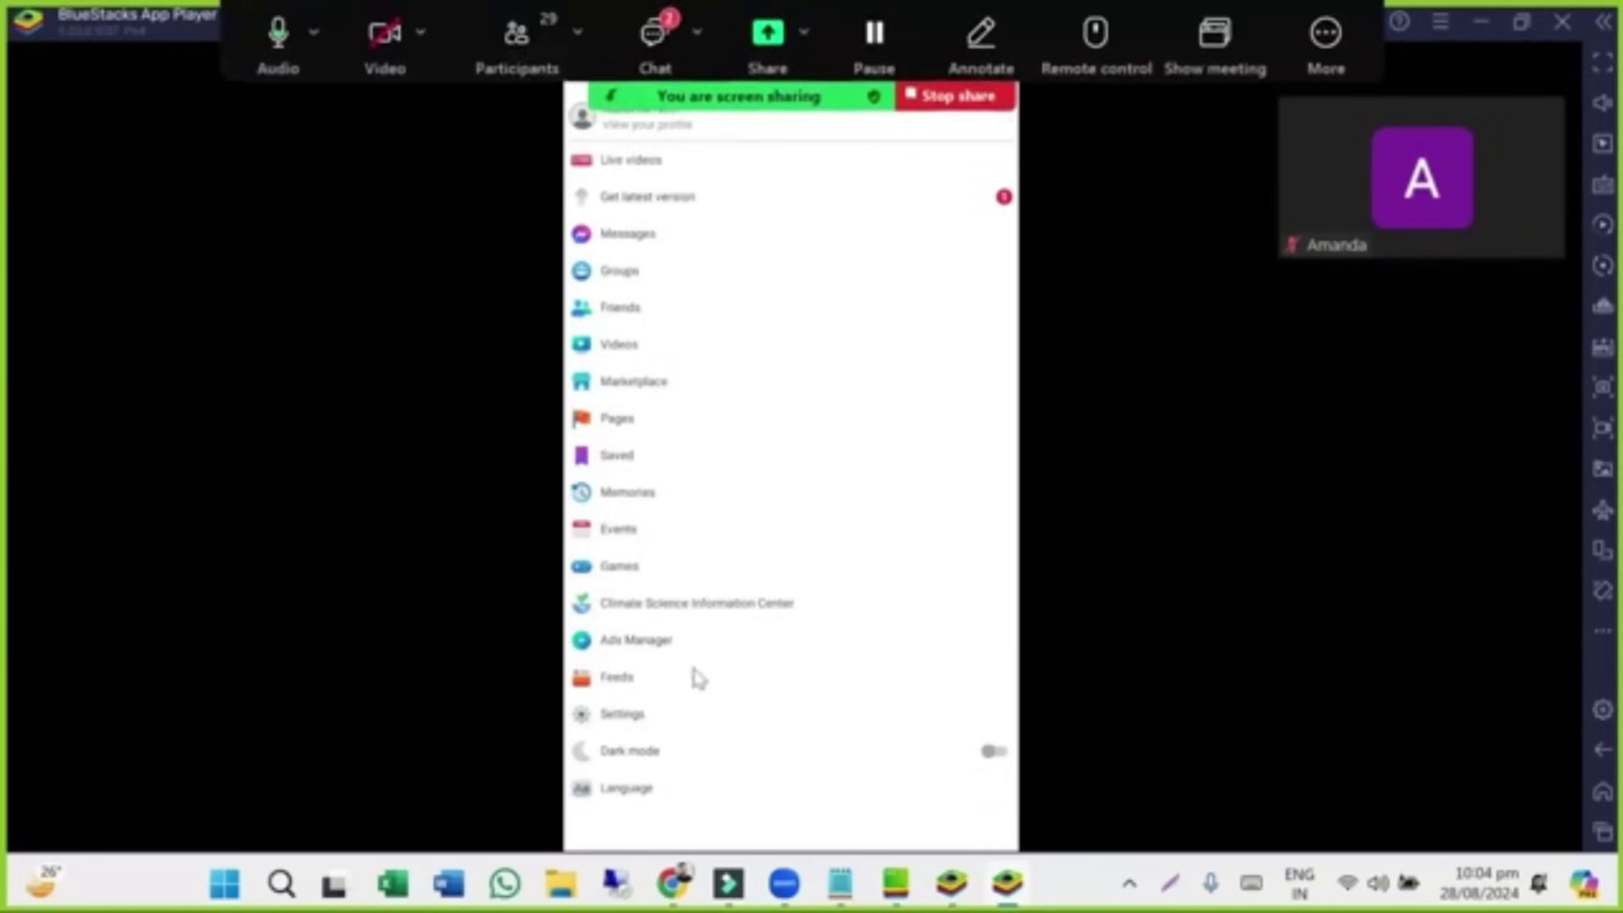
pyautogui.click(634, 714)
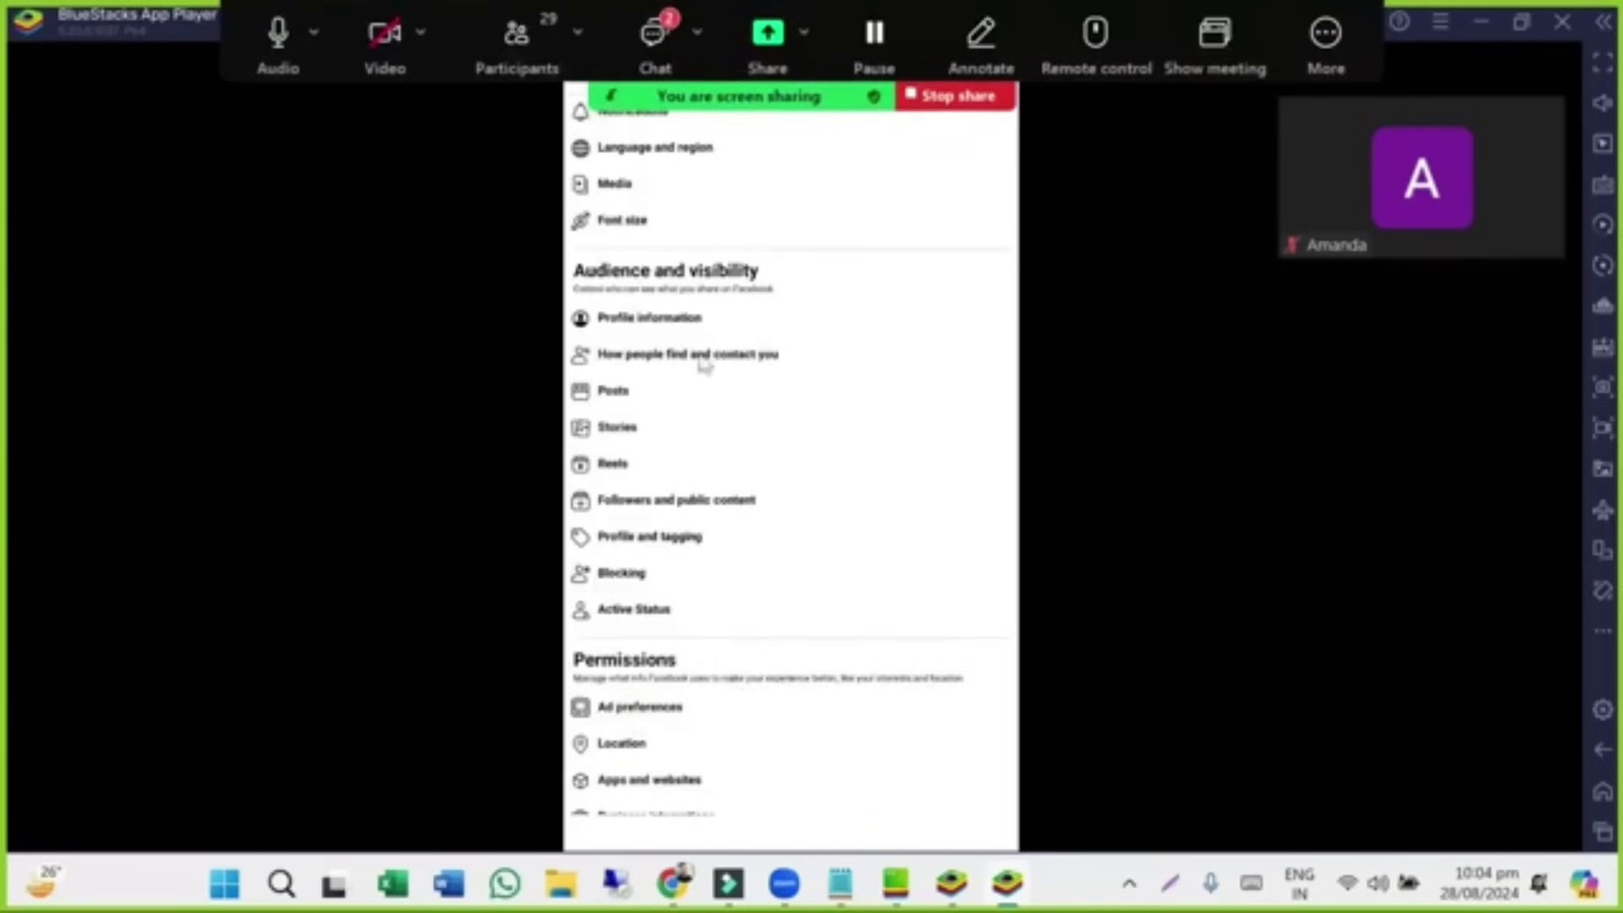
pyautogui.click(681, 318)
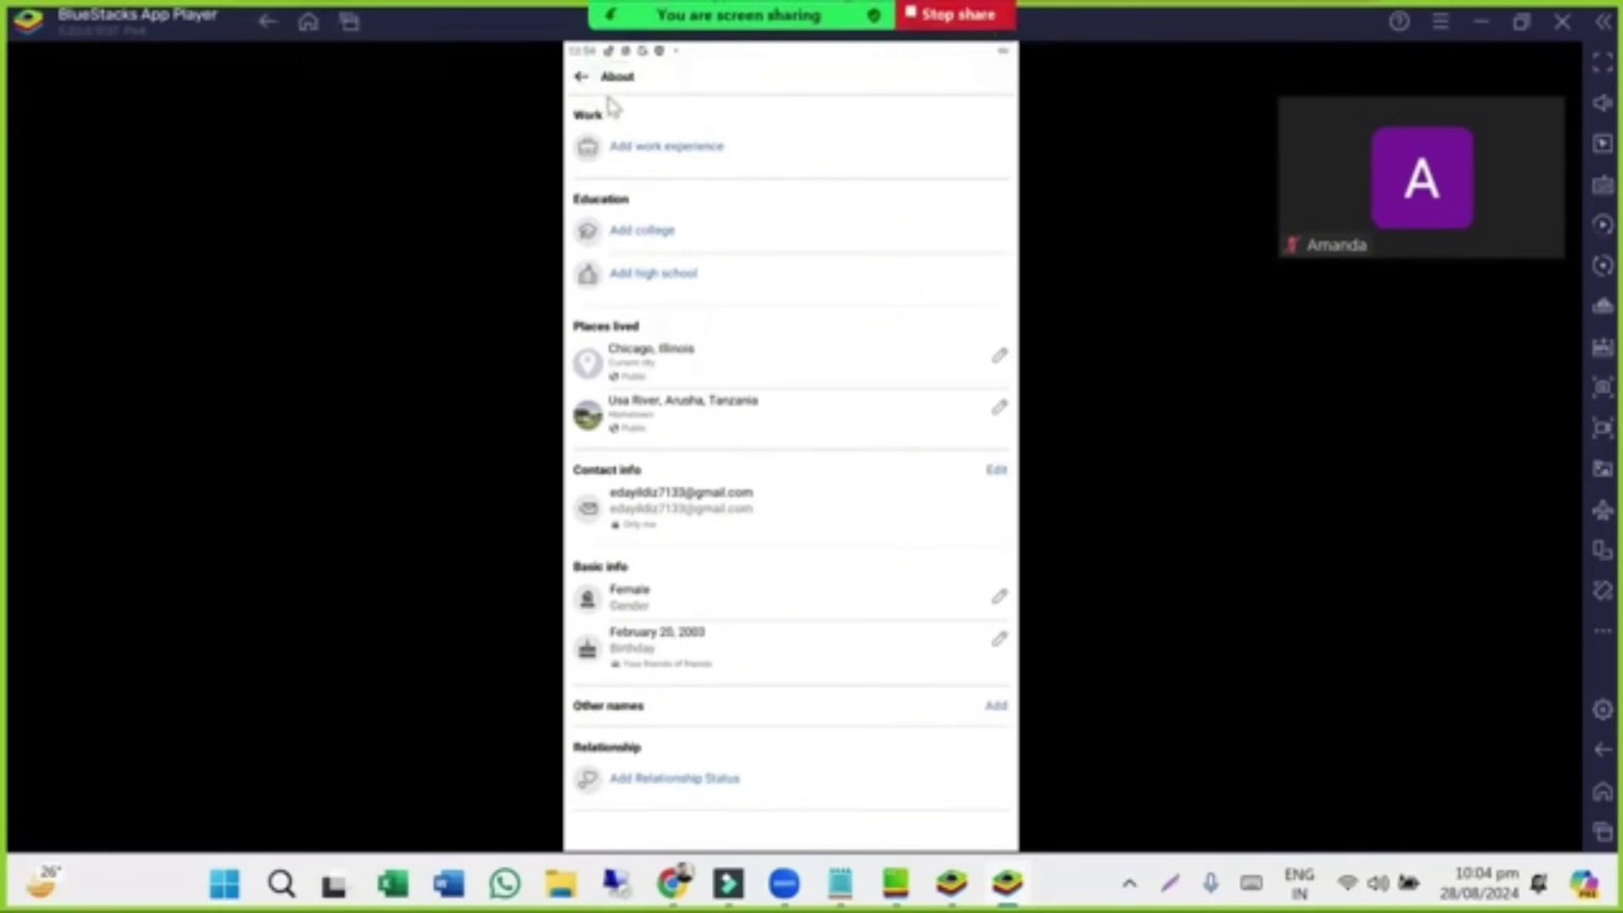
pyautogui.click(581, 76)
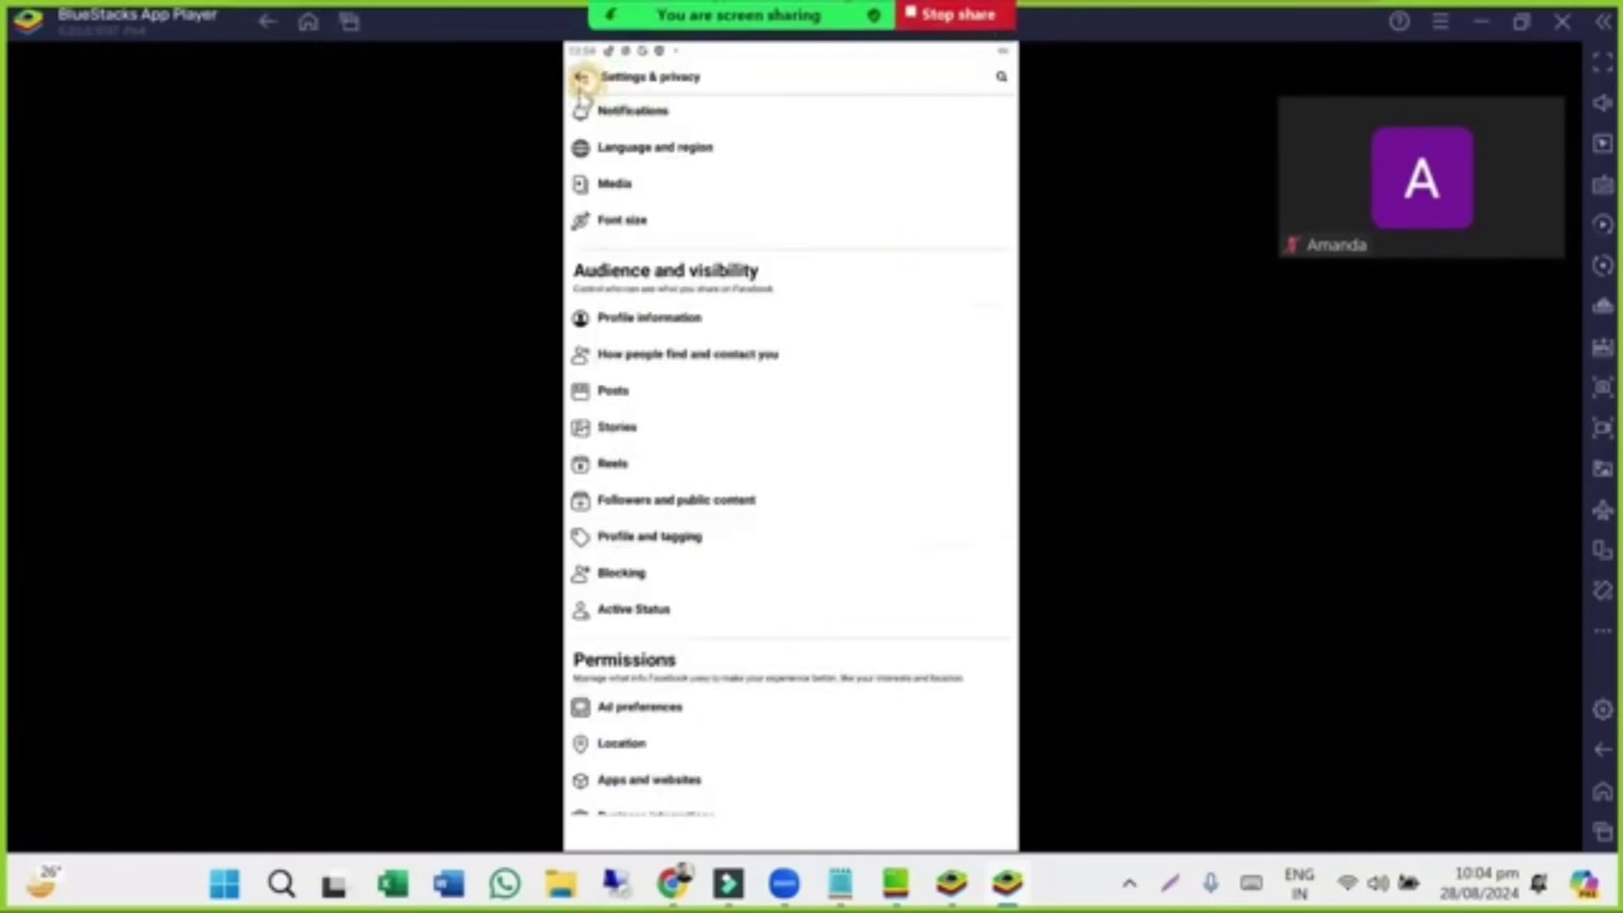
pyautogui.click(669, 327)
pyautogui.scroll(-2, 692, 474)
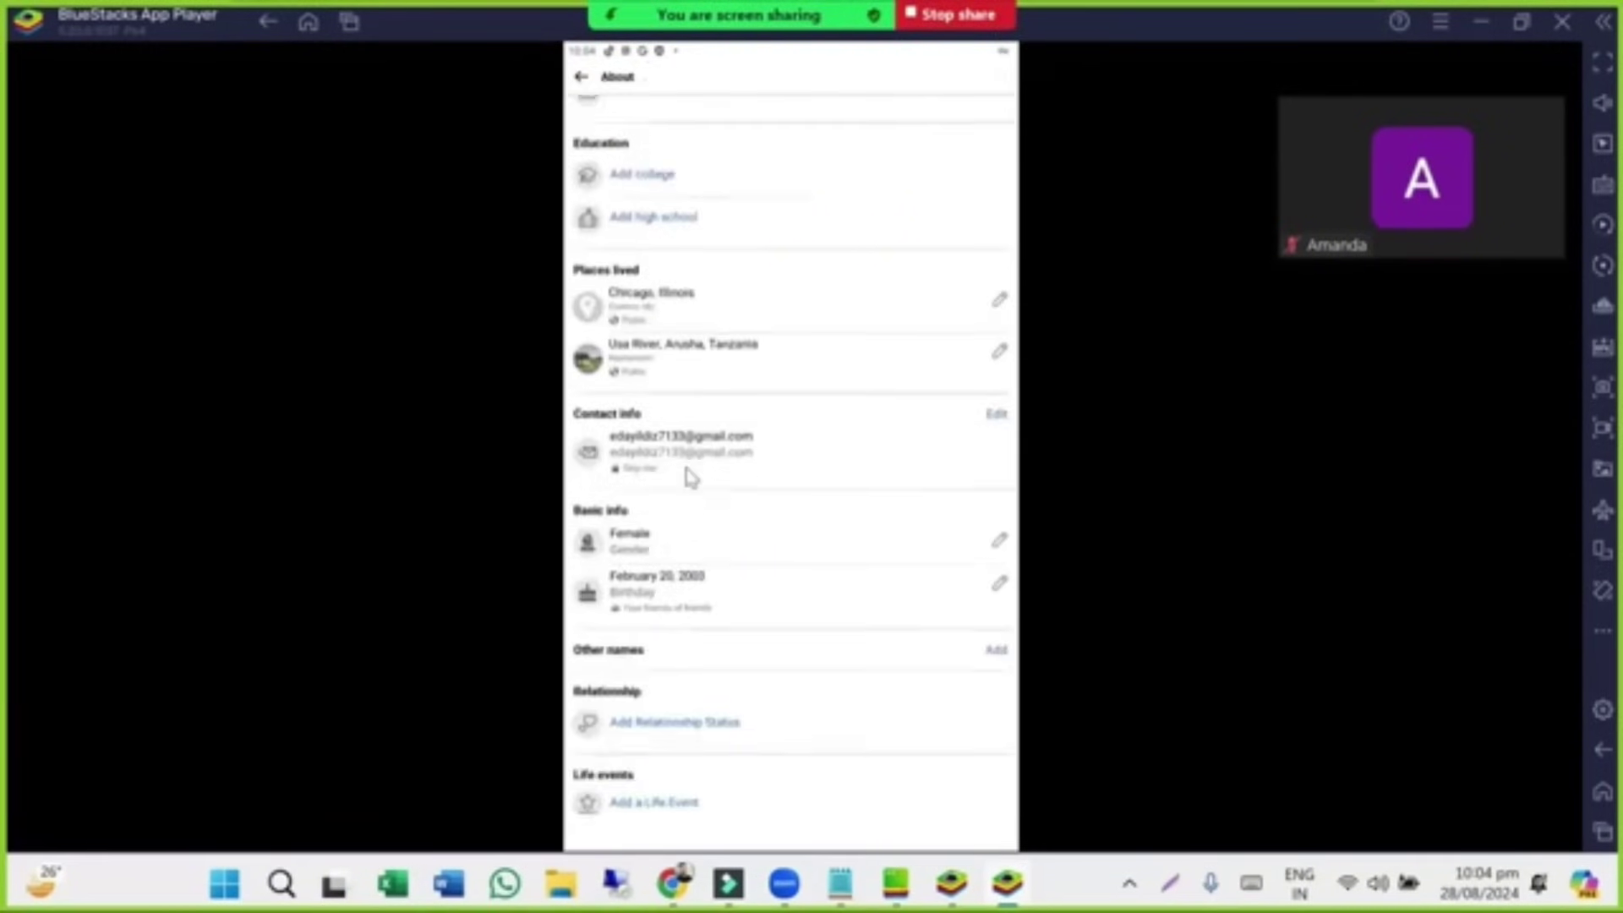
# Finish reviewing the About page's places lived, contact and basic info, and return to the news feed.
pyautogui.click(717, 550)
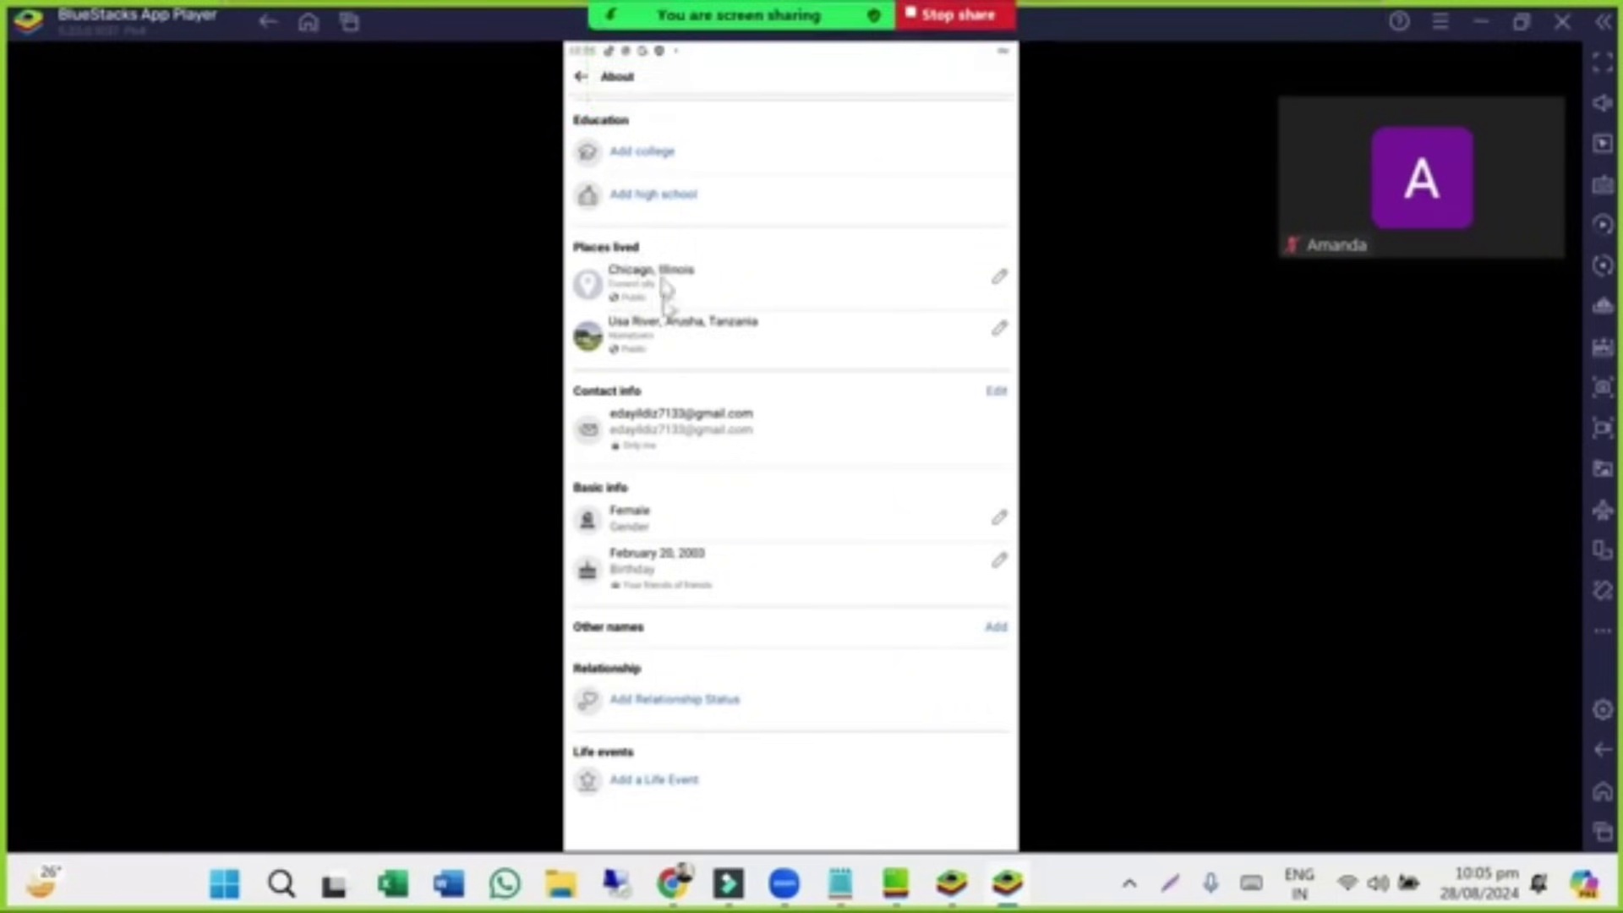
pyautogui.click(581, 78)
pyautogui.click(582, 78)
pyautogui.click(579, 78)
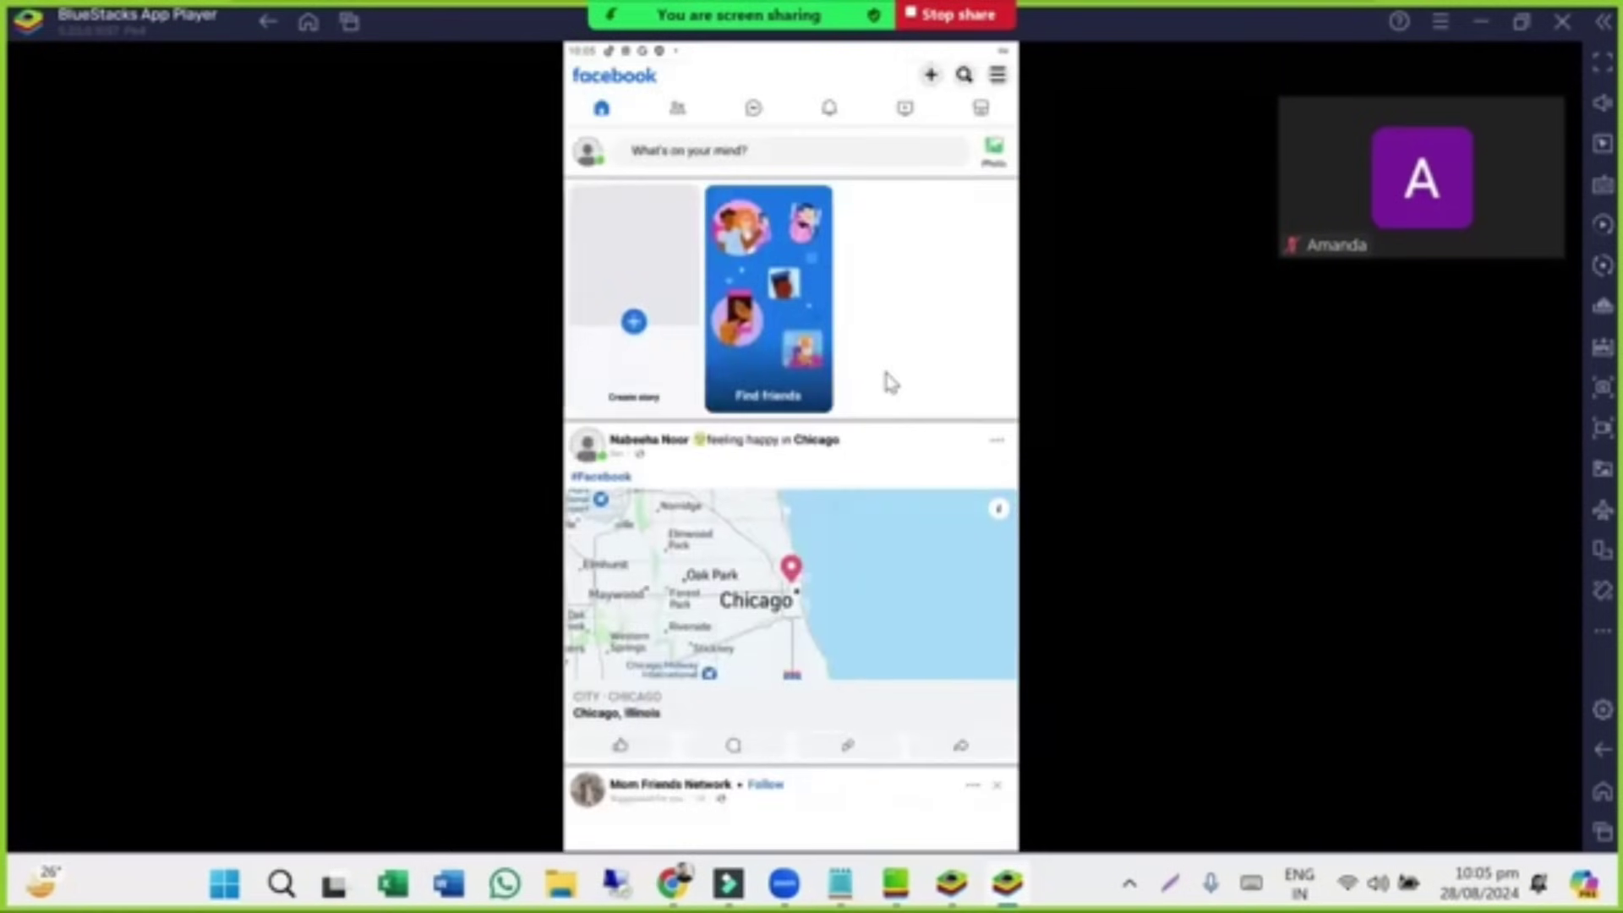
# Check the country and connection in the Browsec VPN app, and switch back to Facebook Lite through the recent apps.
pyautogui.click(655, 38)
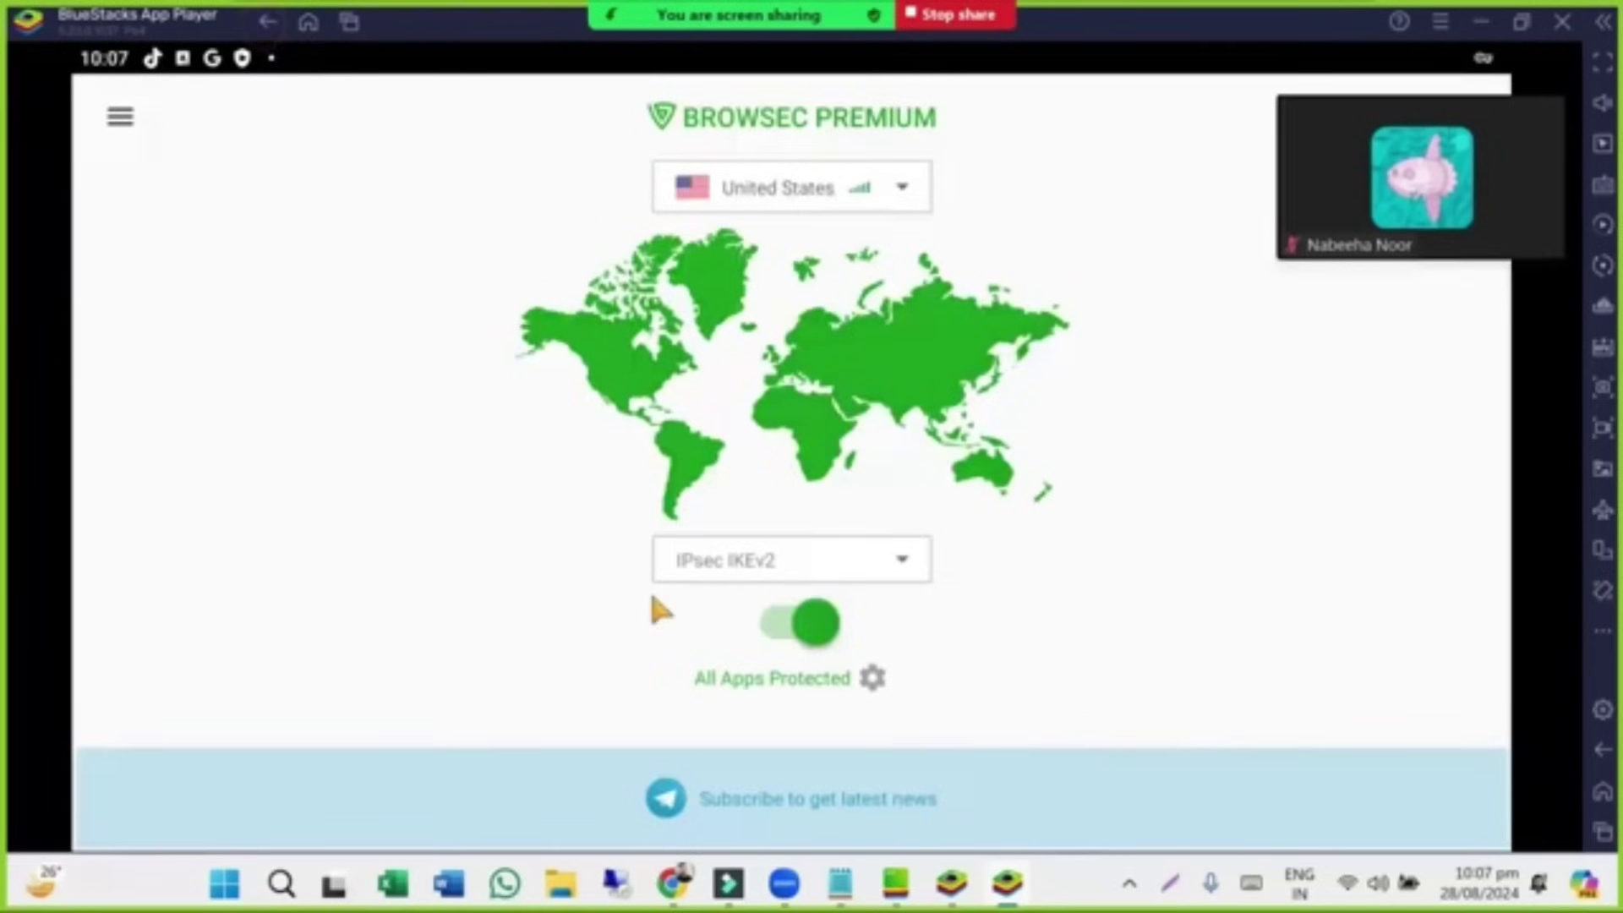
pyautogui.press('Escape')
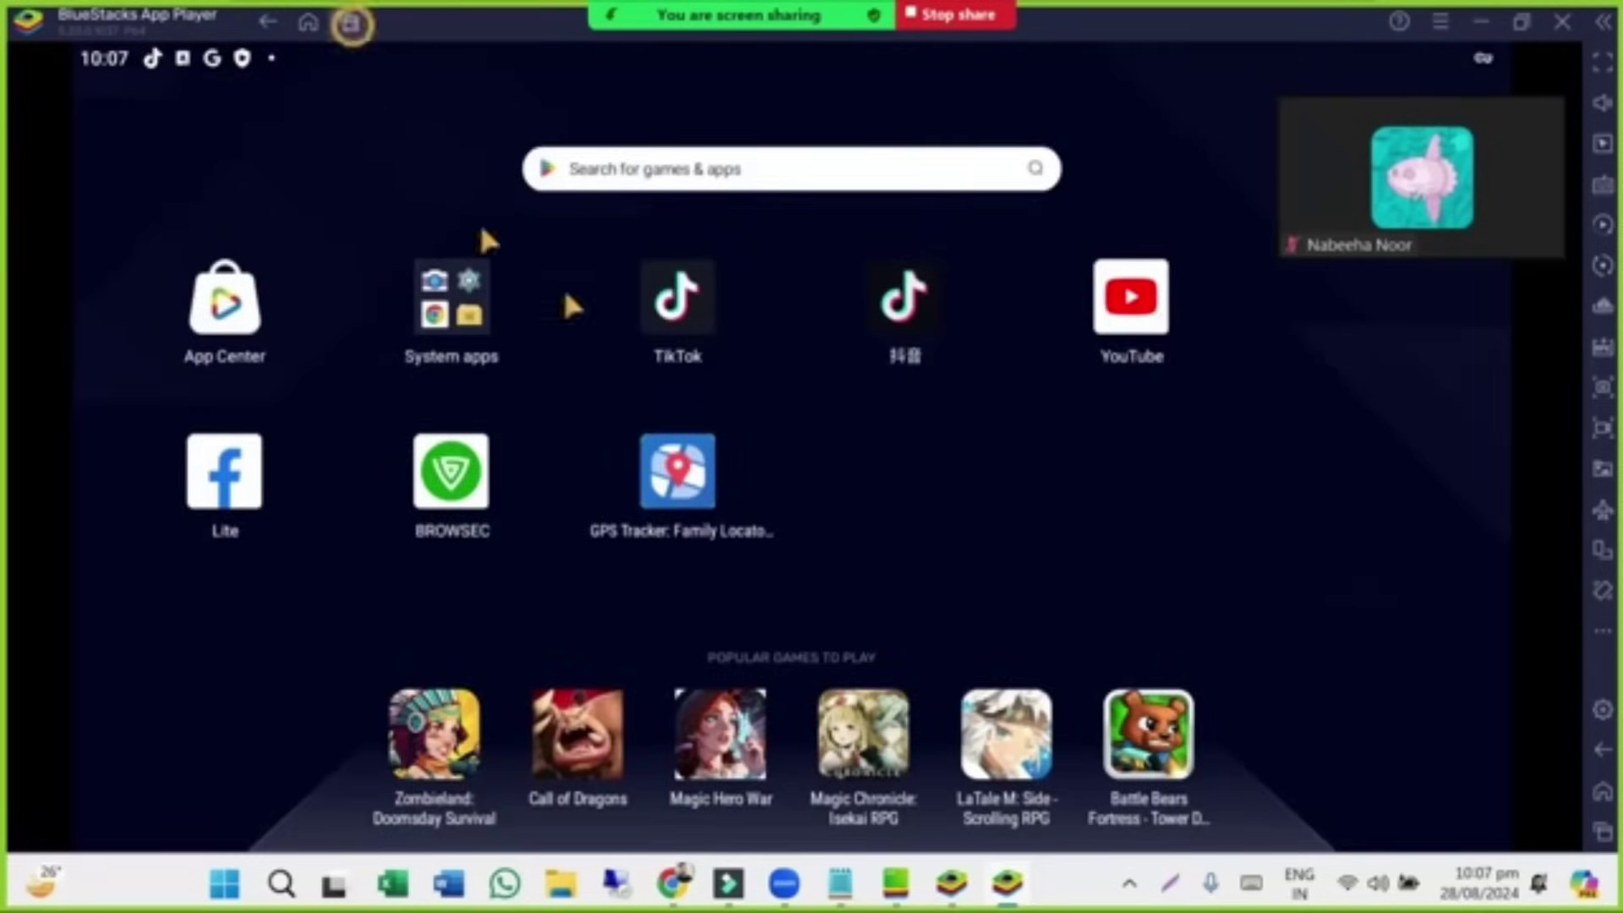
pyautogui.hotkey('alt', 'Tab')
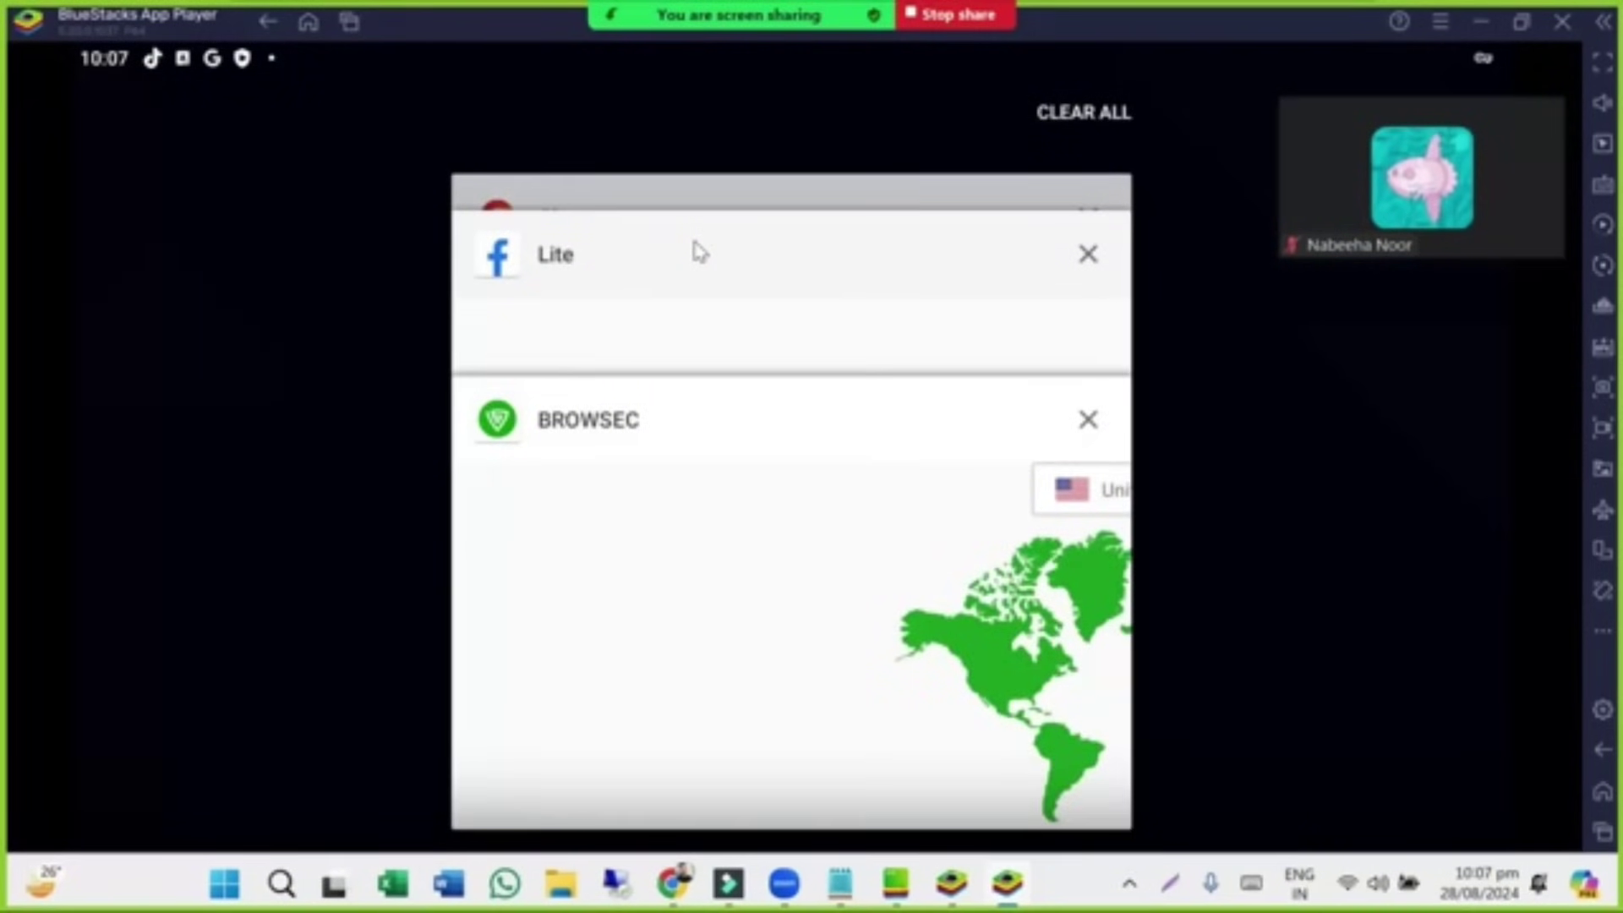
pyautogui.click(698, 251)
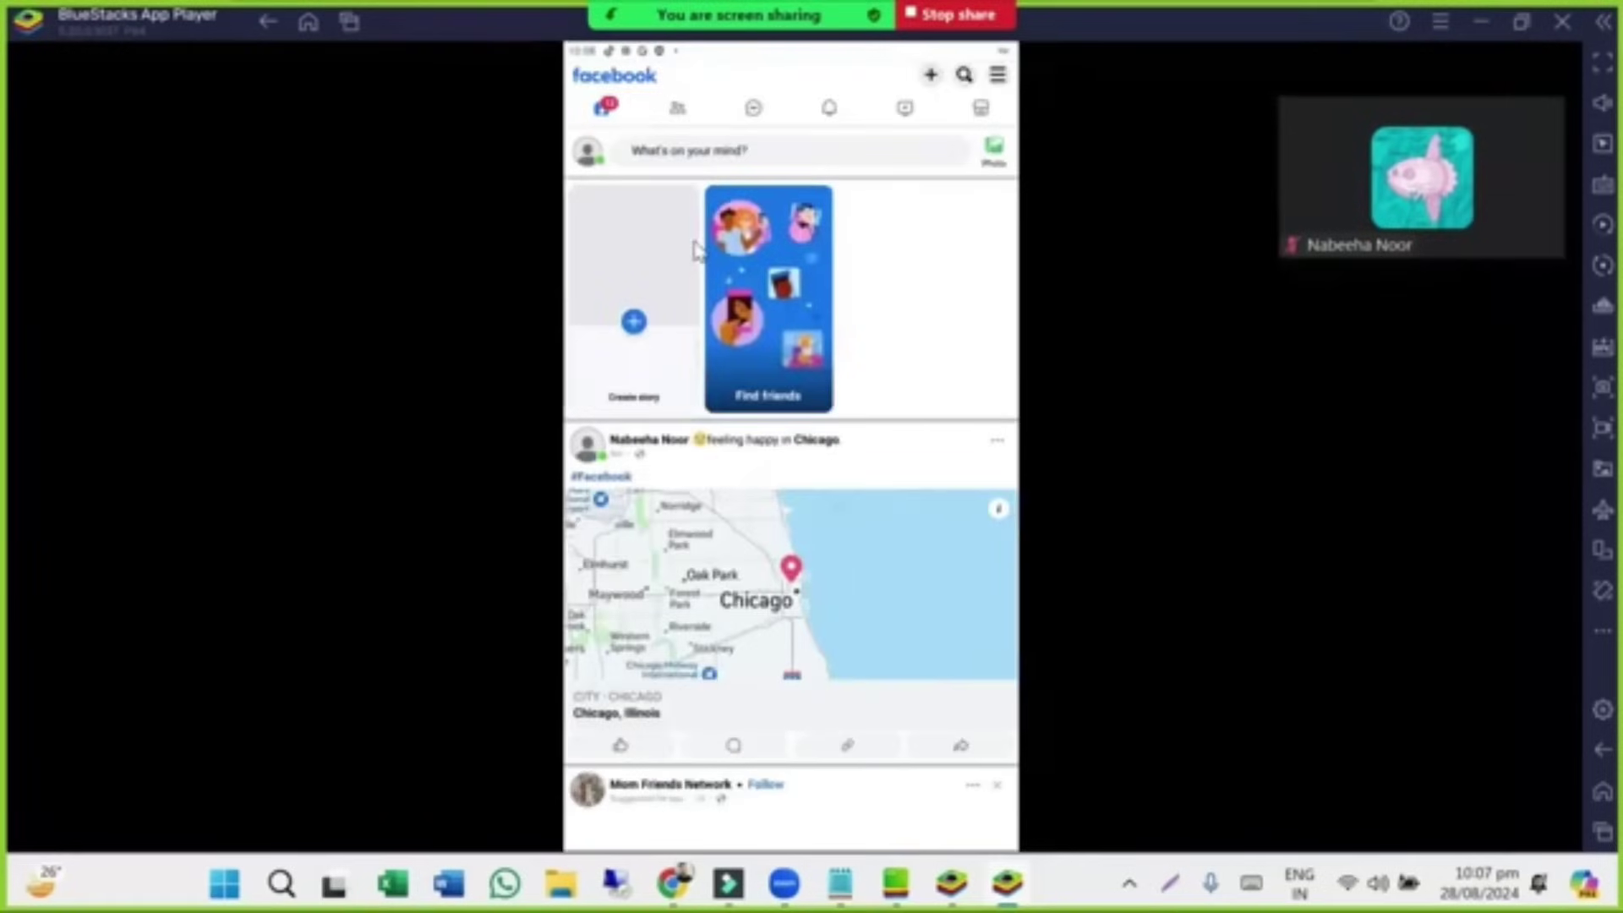